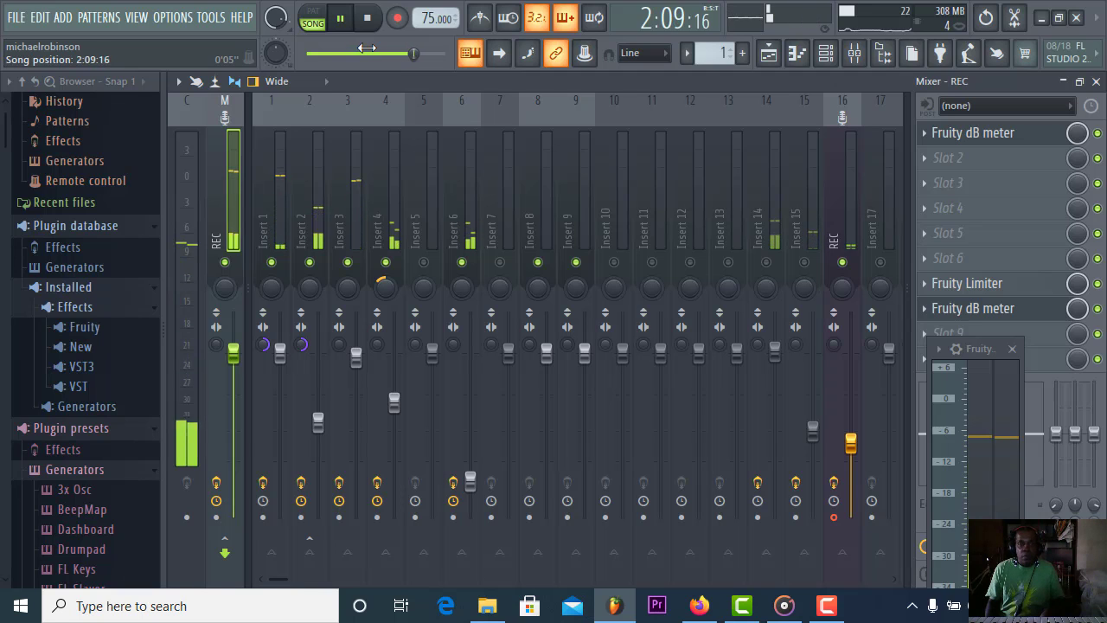
- Compare the Groove Music track with the song's mix by playing each in turn and stopping it
click(372, 18)
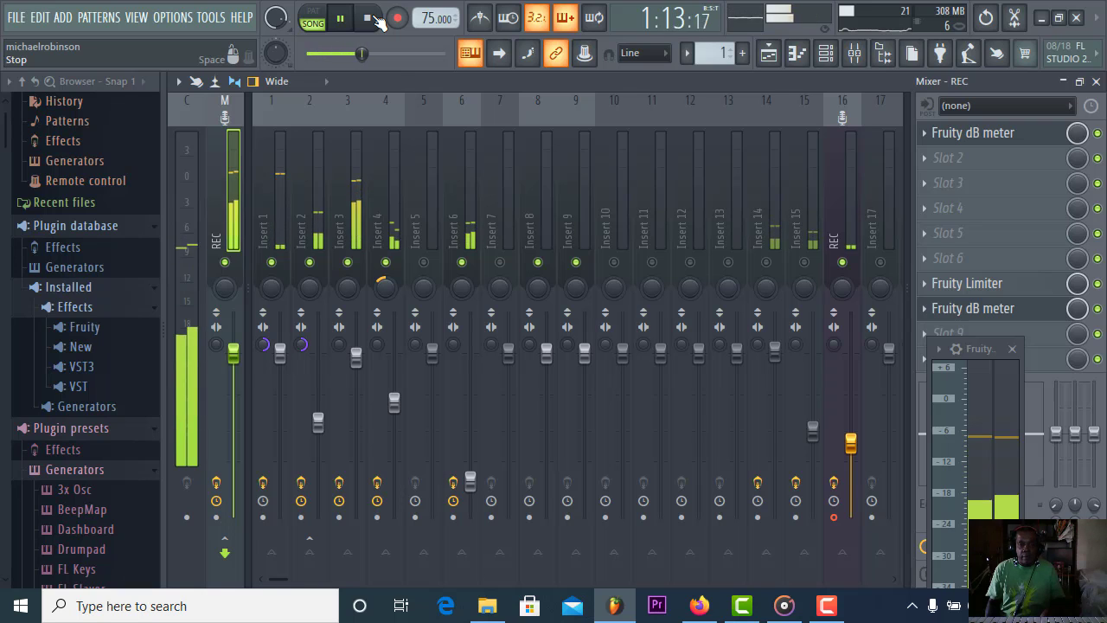
click(372, 17)
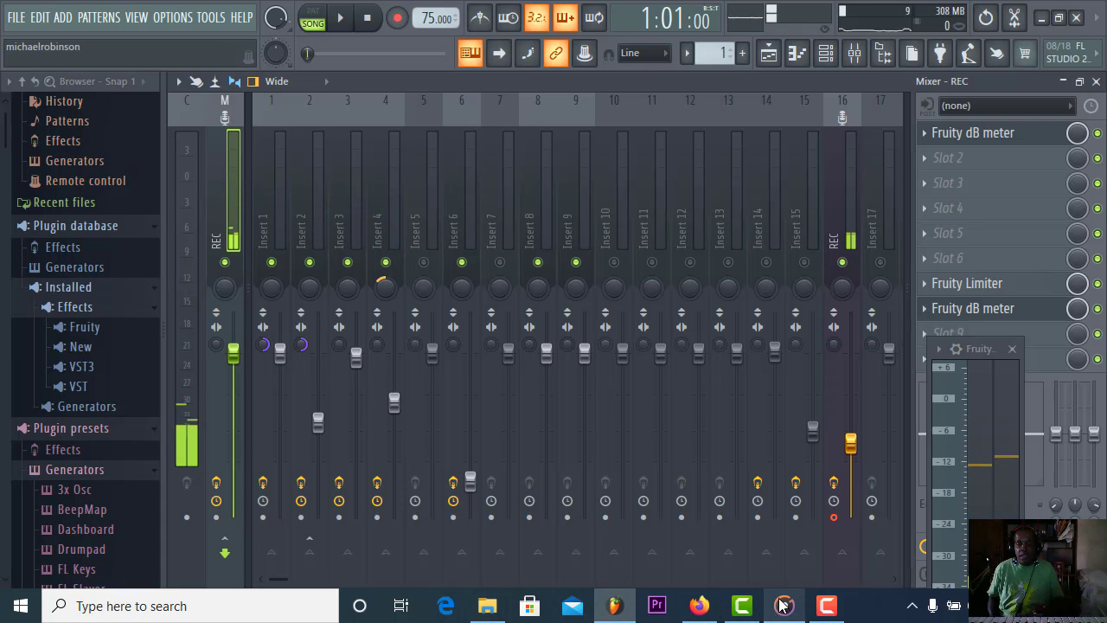
mouse_move(785, 601)
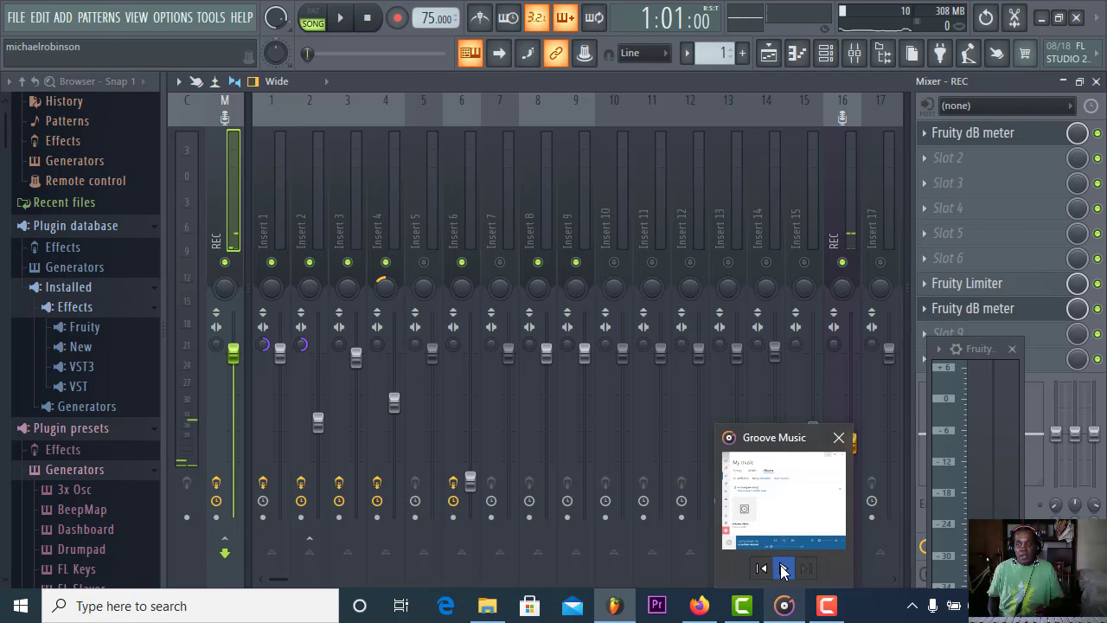
click(782, 567)
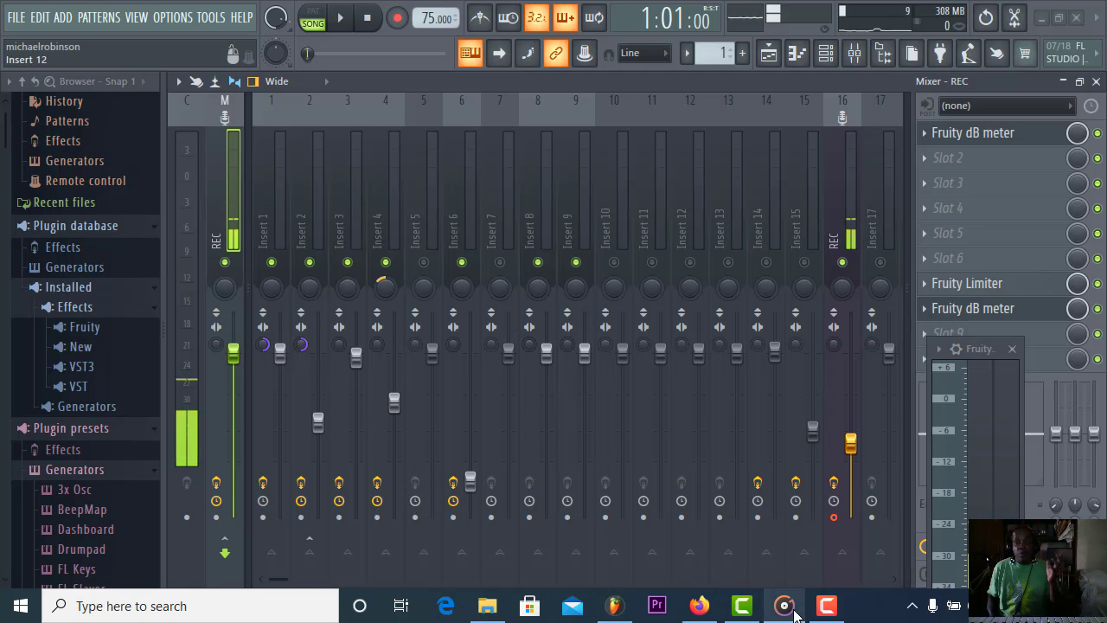
mouse_move(784, 603)
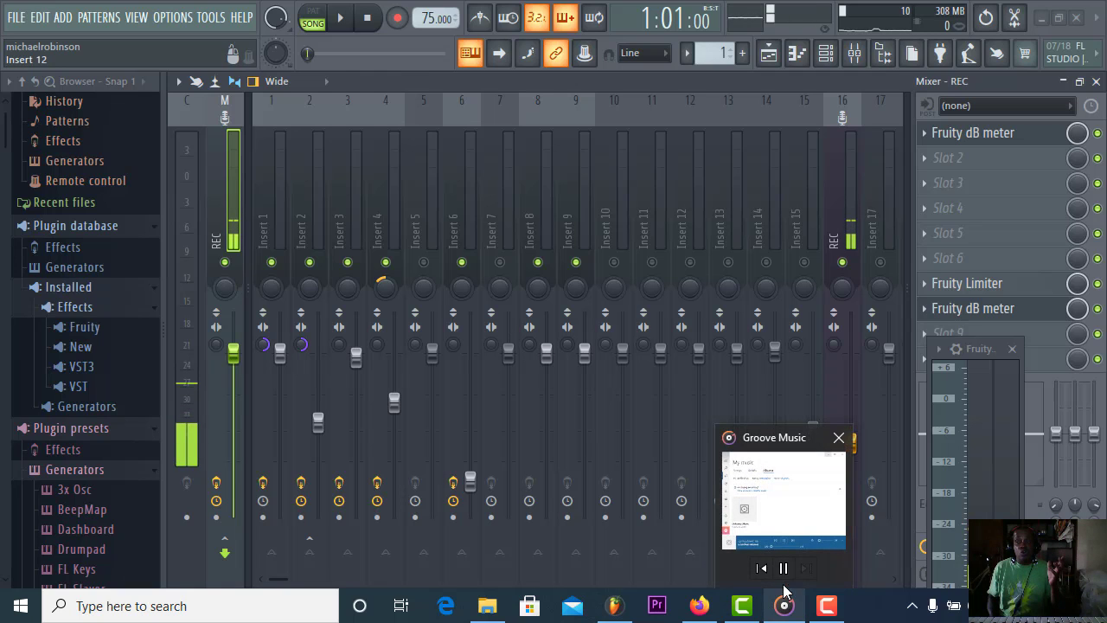
click(785, 568)
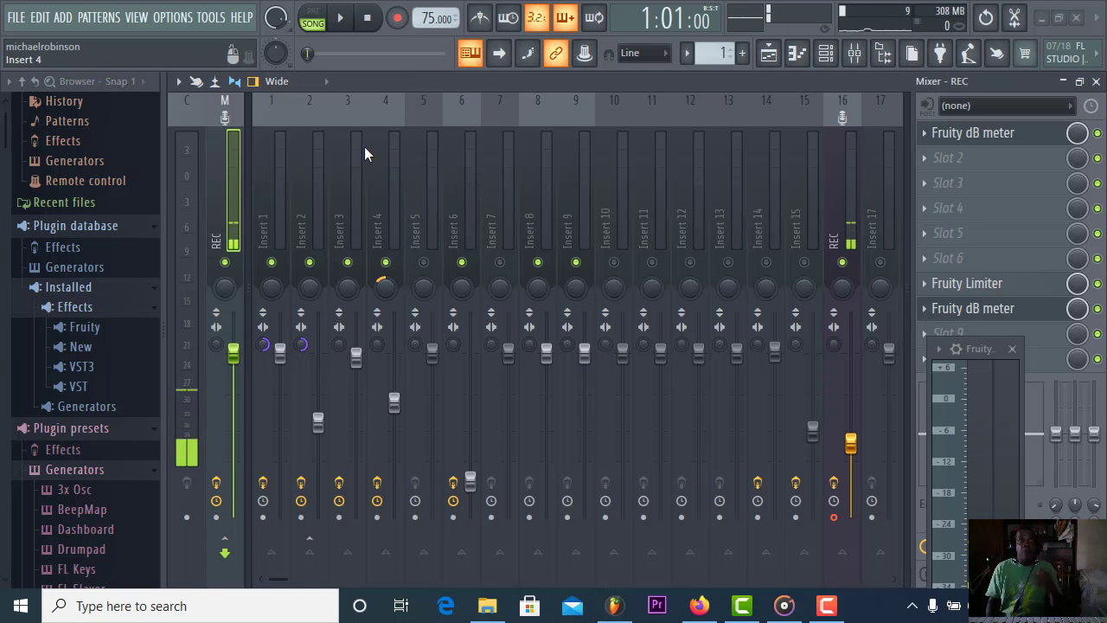
click(345, 21)
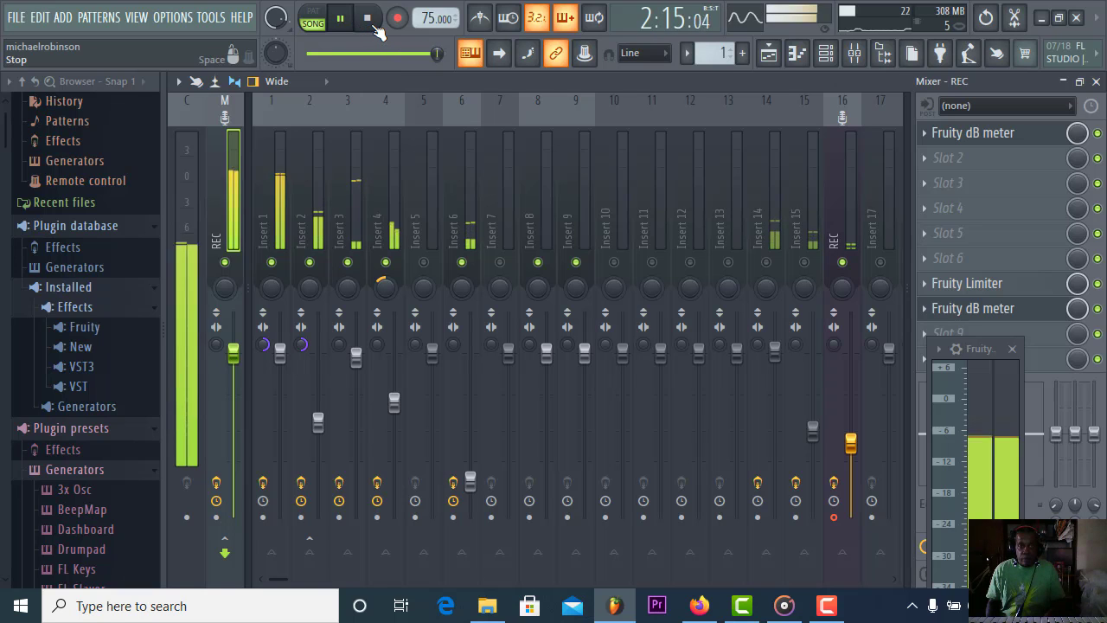
click(371, 21)
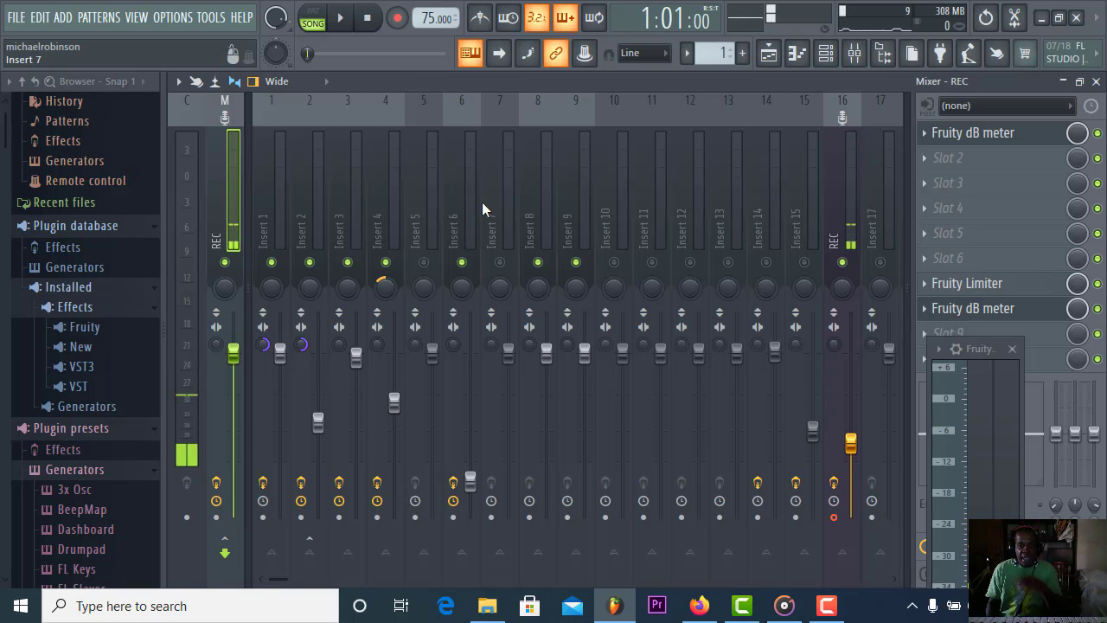
- On mixer Insert 1, open the Fruity parametric EQ 2 in slot 5 and set band 7 to Low pass
click(284, 225)
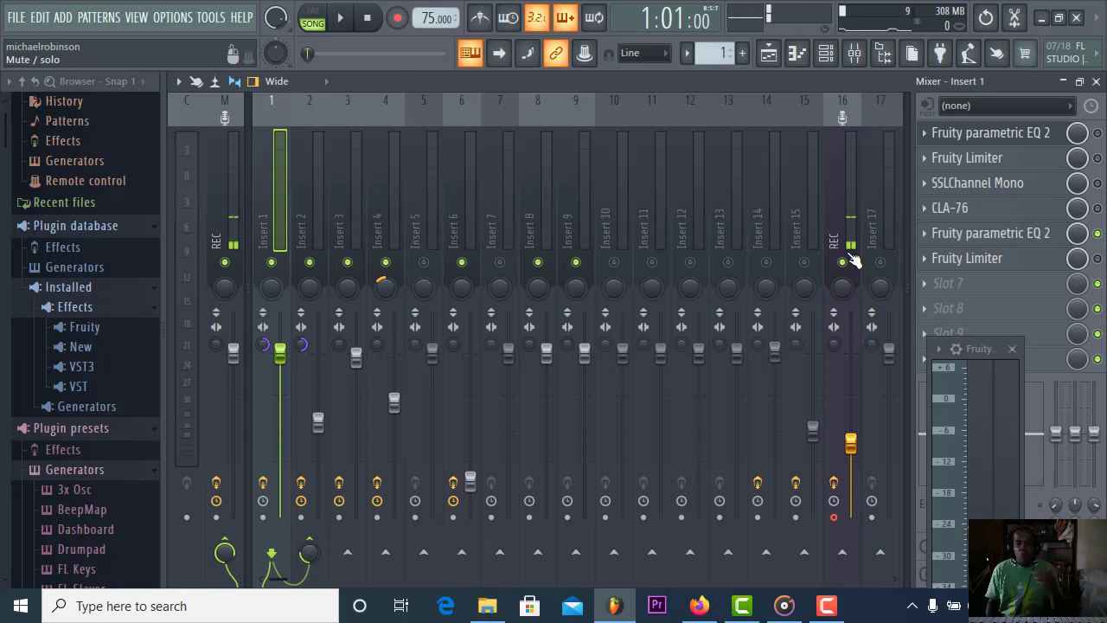
click(986, 238)
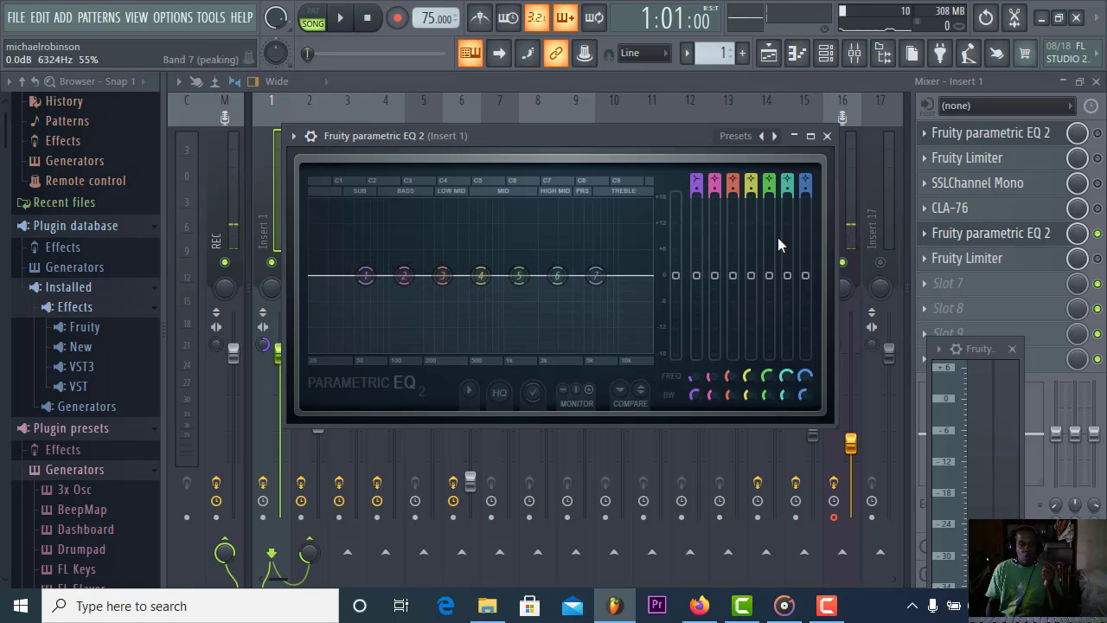
right_click(603, 279)
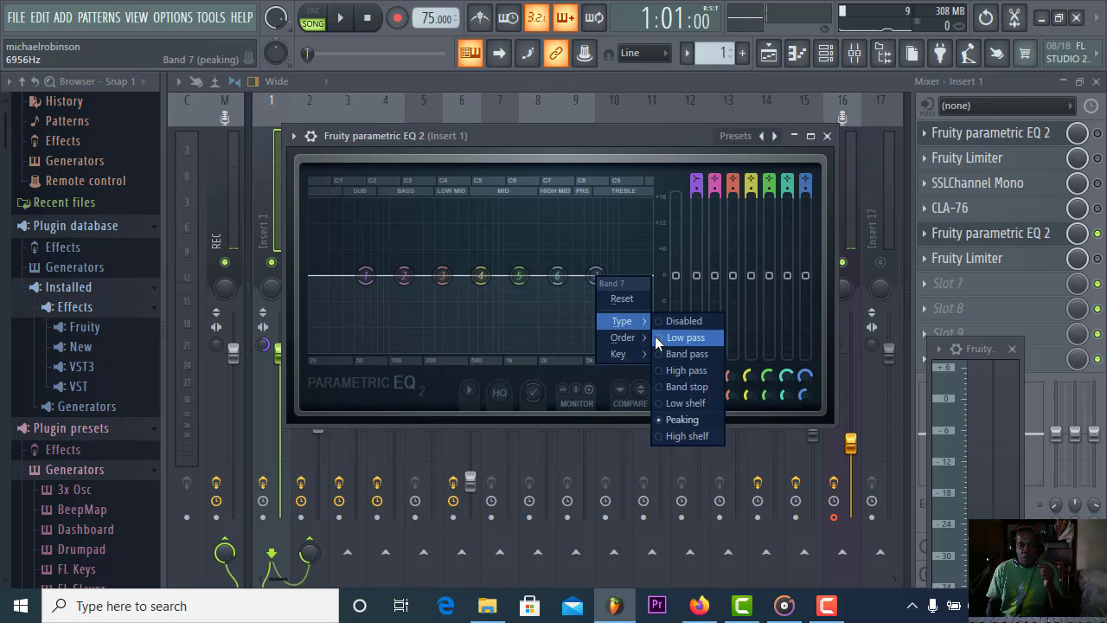
click(654, 336)
right_click(596, 277)
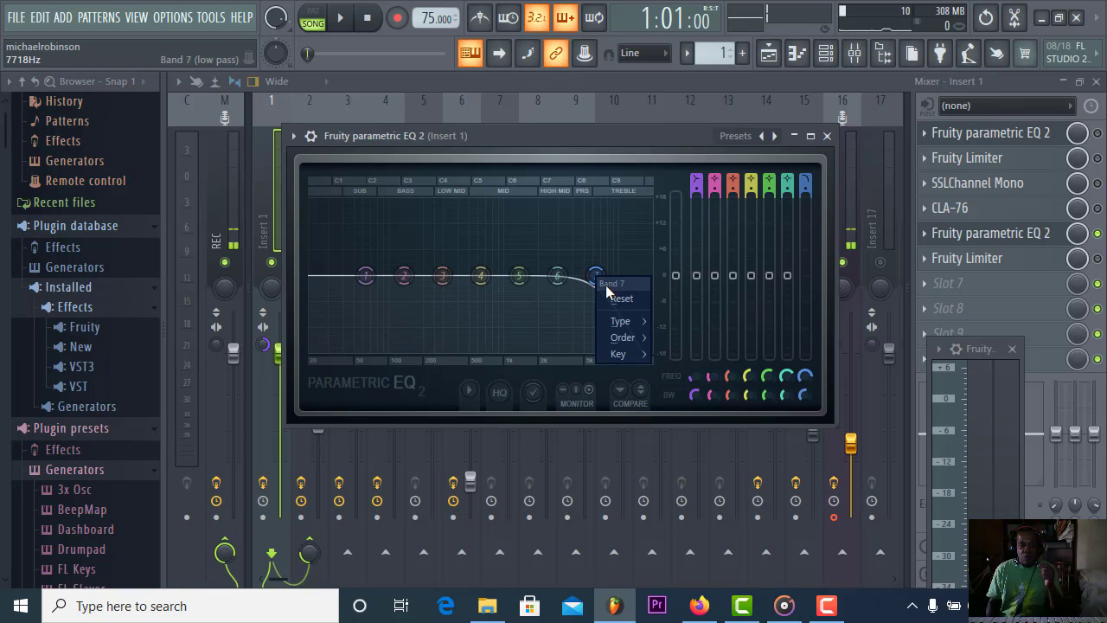
- Set band 1 of Insert 1's parametric EQ to High pass
click(369, 277)
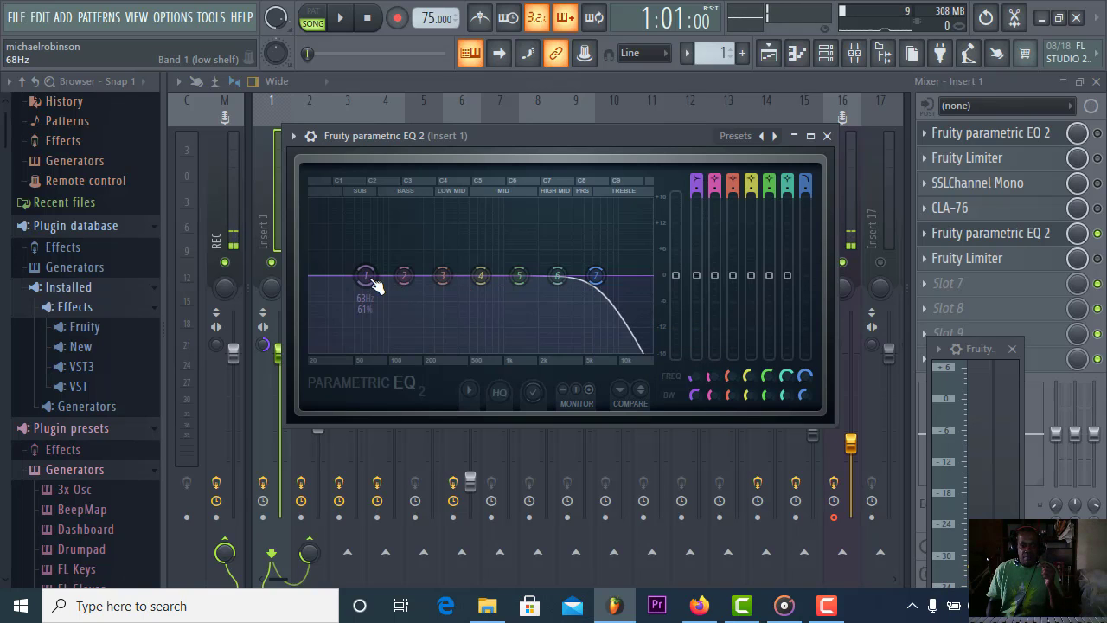
right_click(370, 277)
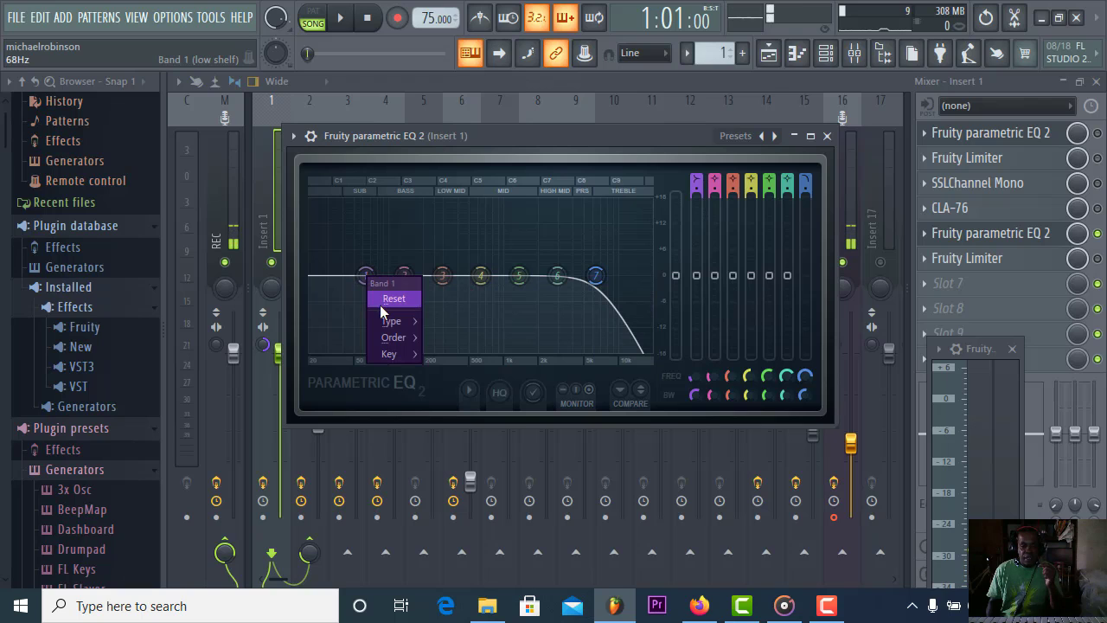
mouse_move(409, 326)
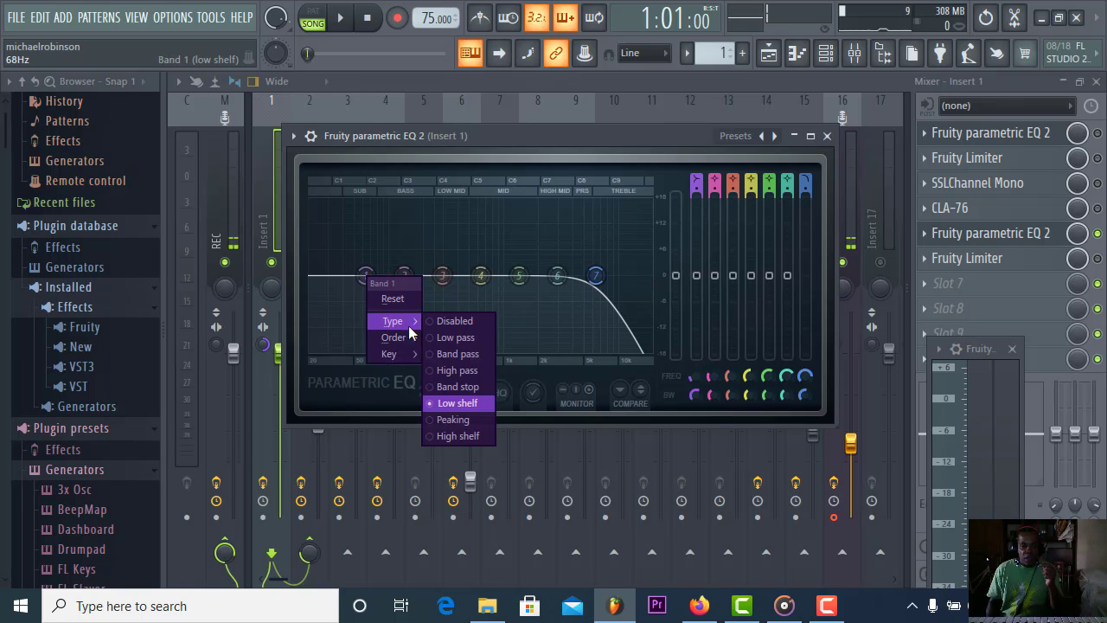
click(450, 374)
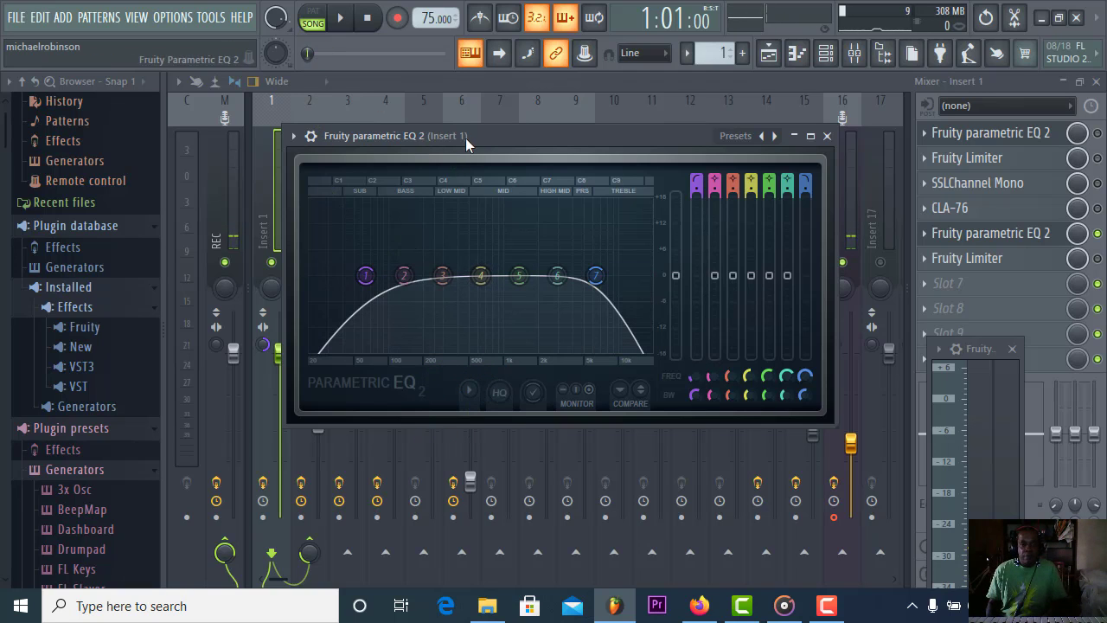
- Mute mixer Inserts 6, 4, 3 and 2, moving the EQ window out of the way
drag(468, 135, 554, 337)
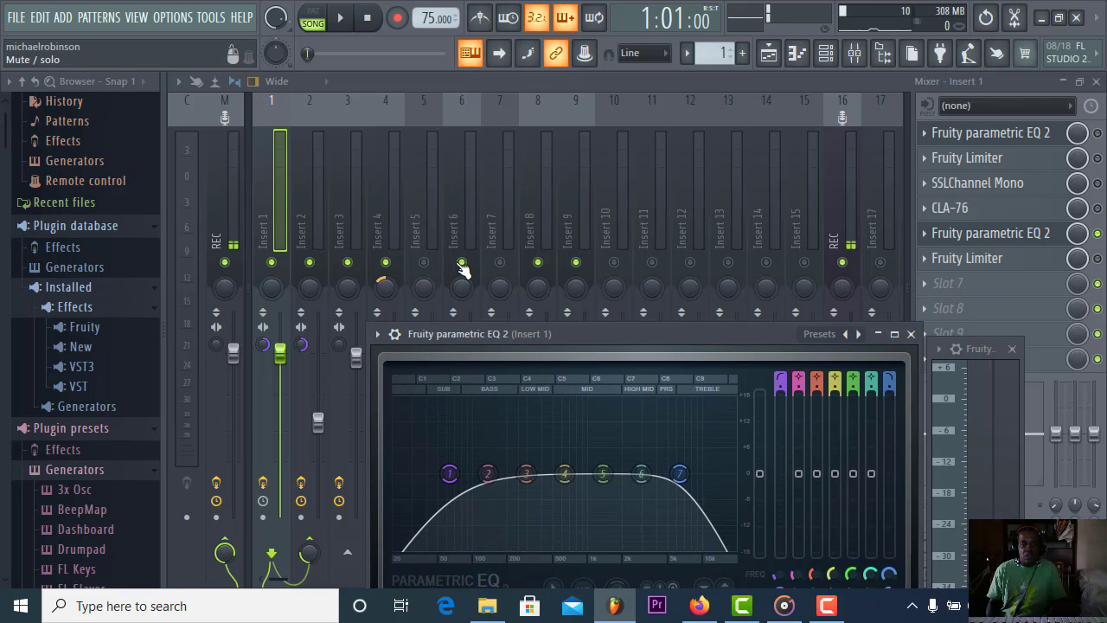
click(462, 262)
click(385, 263)
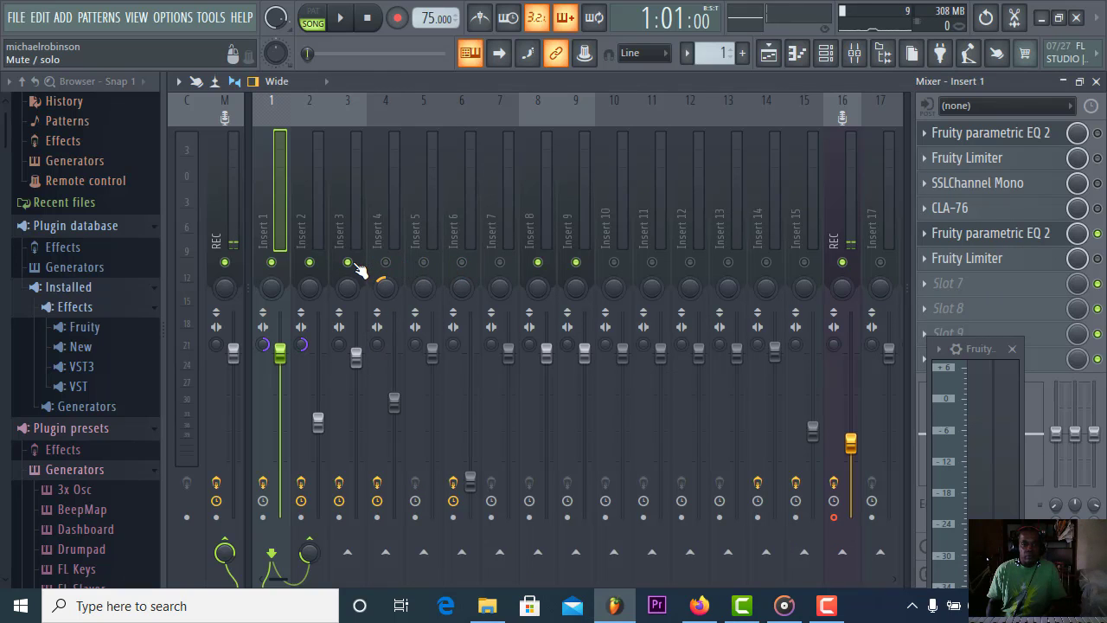
click(347, 263)
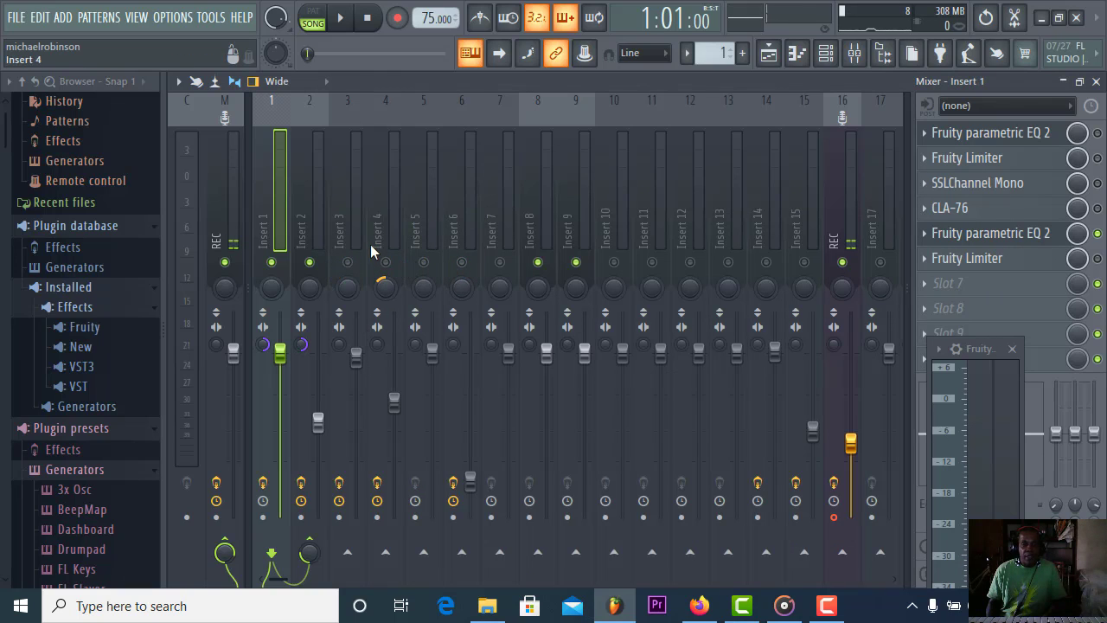
click(312, 262)
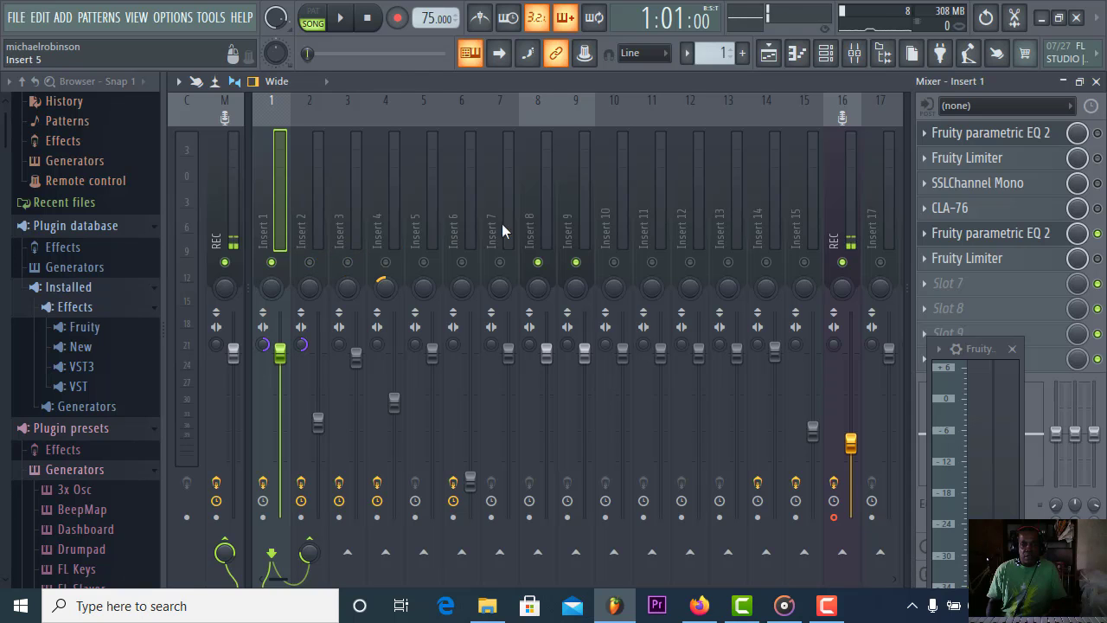
- Reopen the Fruity parametric EQ 2 in Insert 1's slot 5 and make its window detached
click(989, 234)
drag(655, 265, 636, 119)
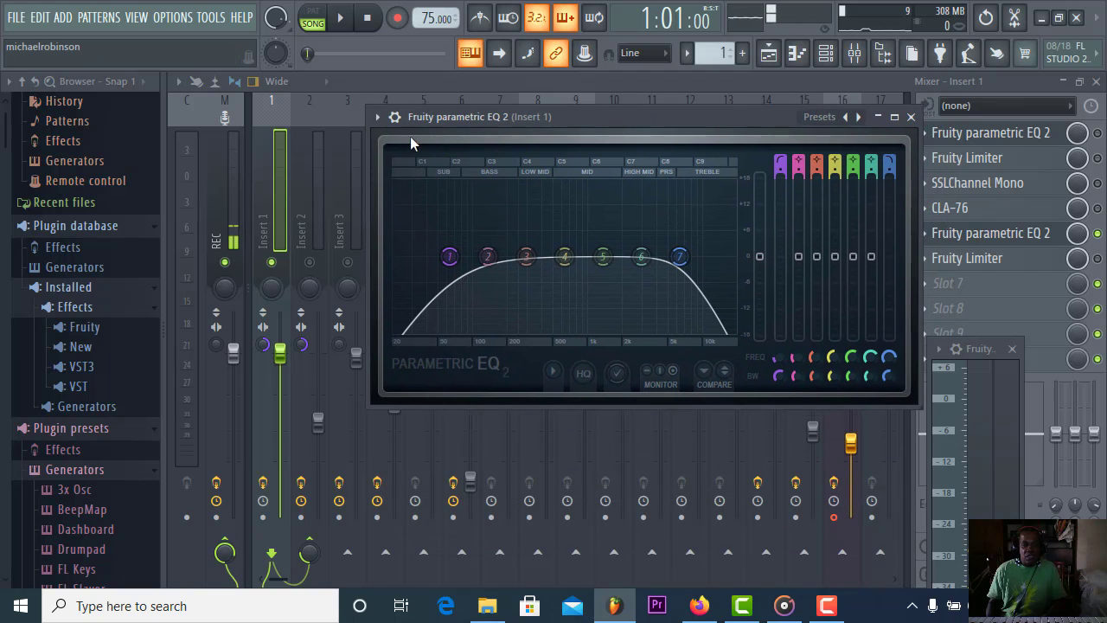
click(377, 116)
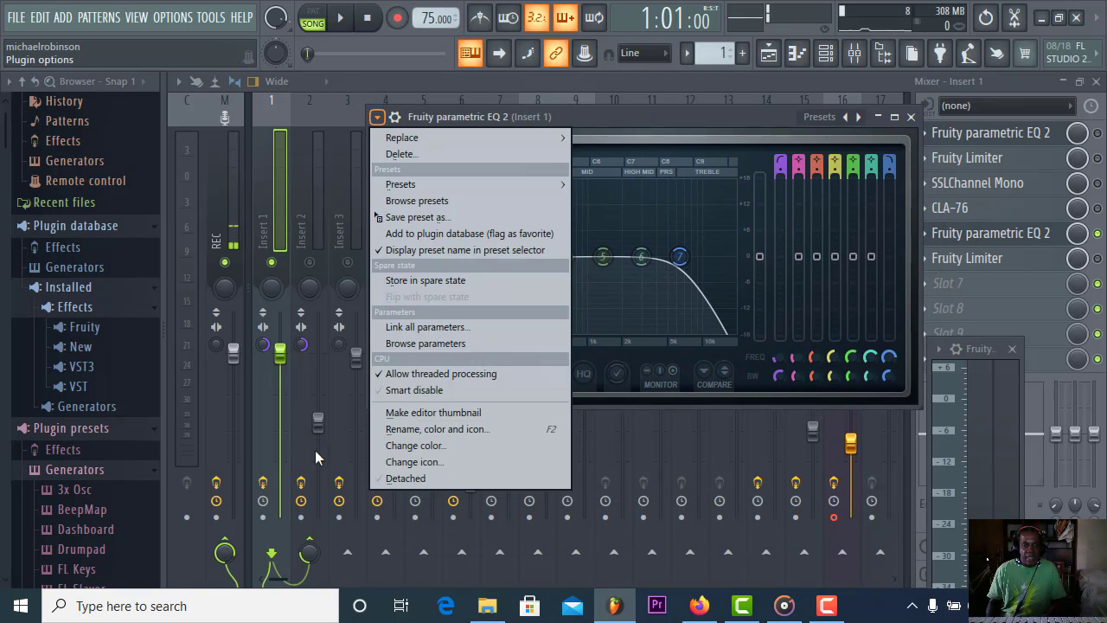
click(406, 479)
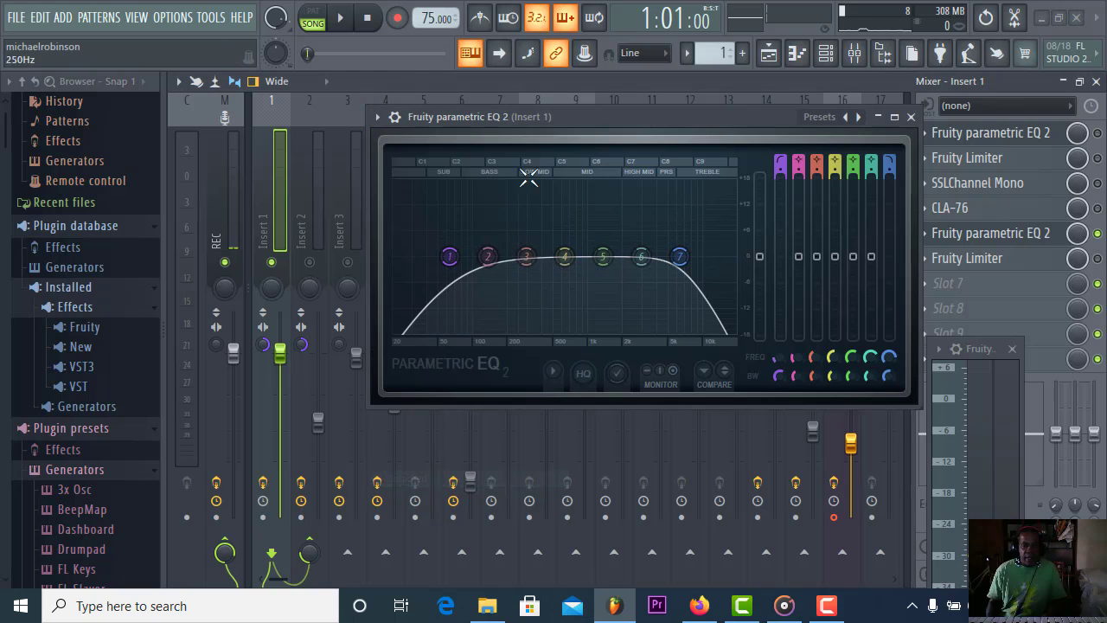
drag(572, 117, 513, 140)
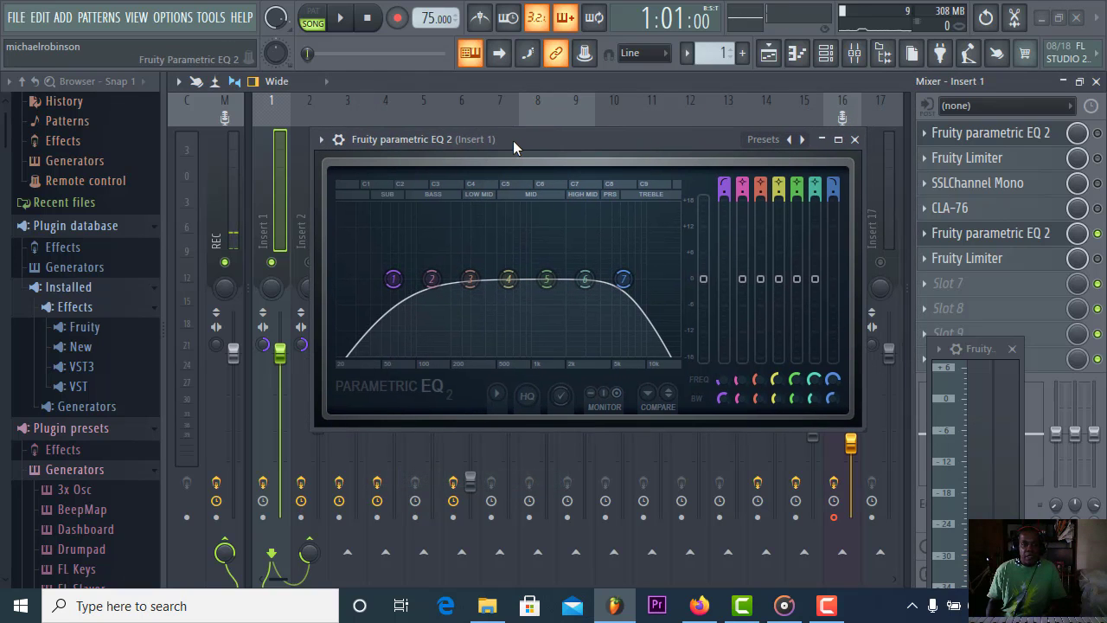
- Lower band 7's low-pass cutoff on Insert 1 to about 960 Hz during playback, and close the EQ once playback is stopped
click(344, 19)
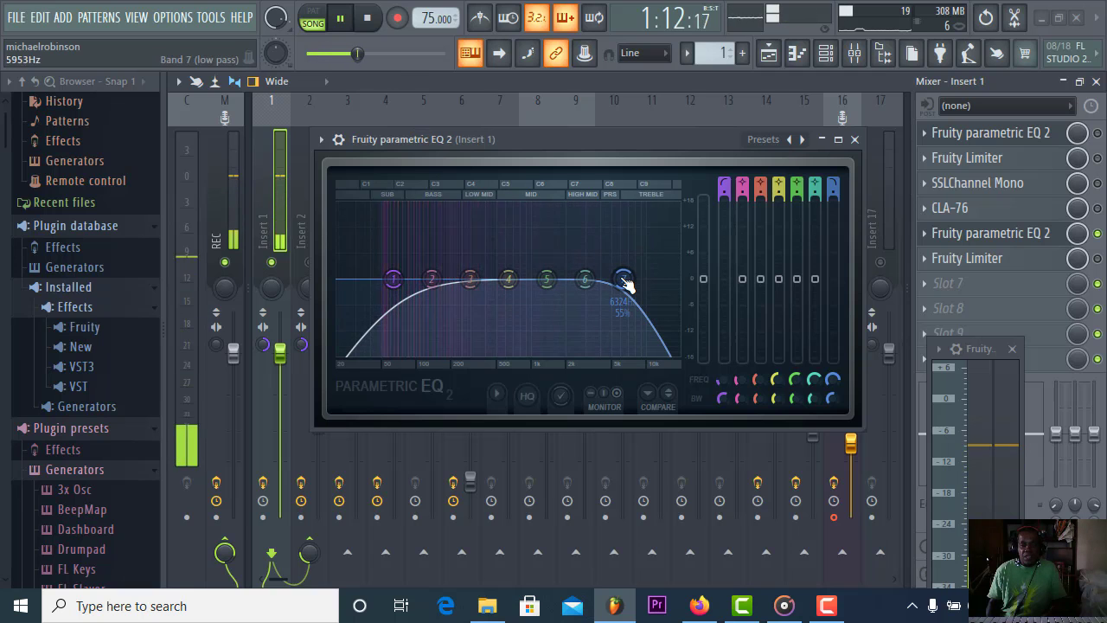
drag(624, 279, 528, 278)
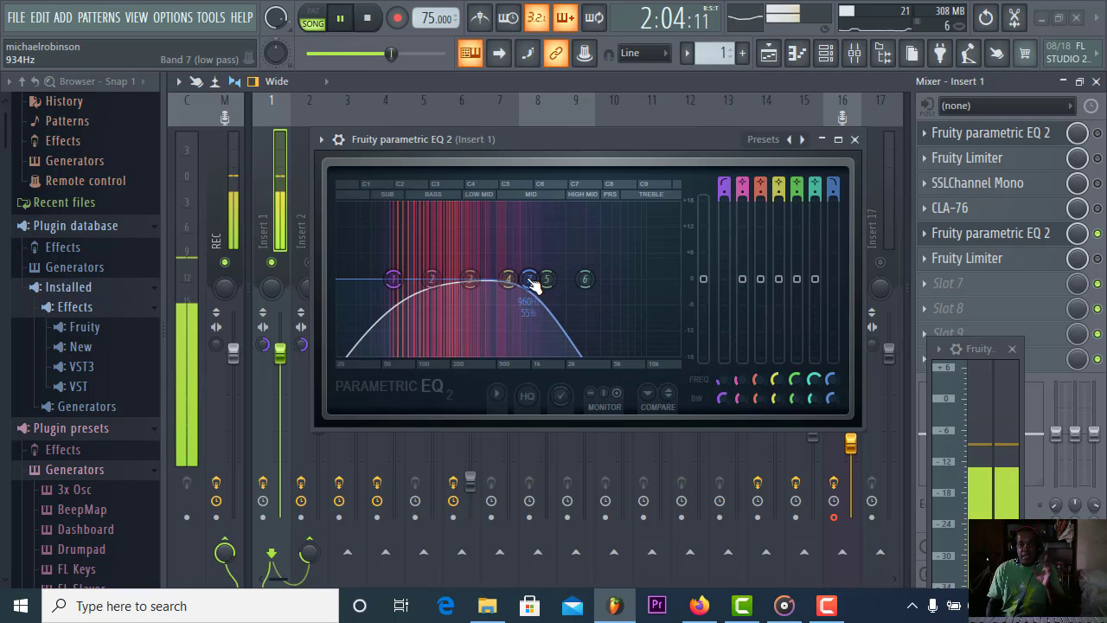
click(369, 18)
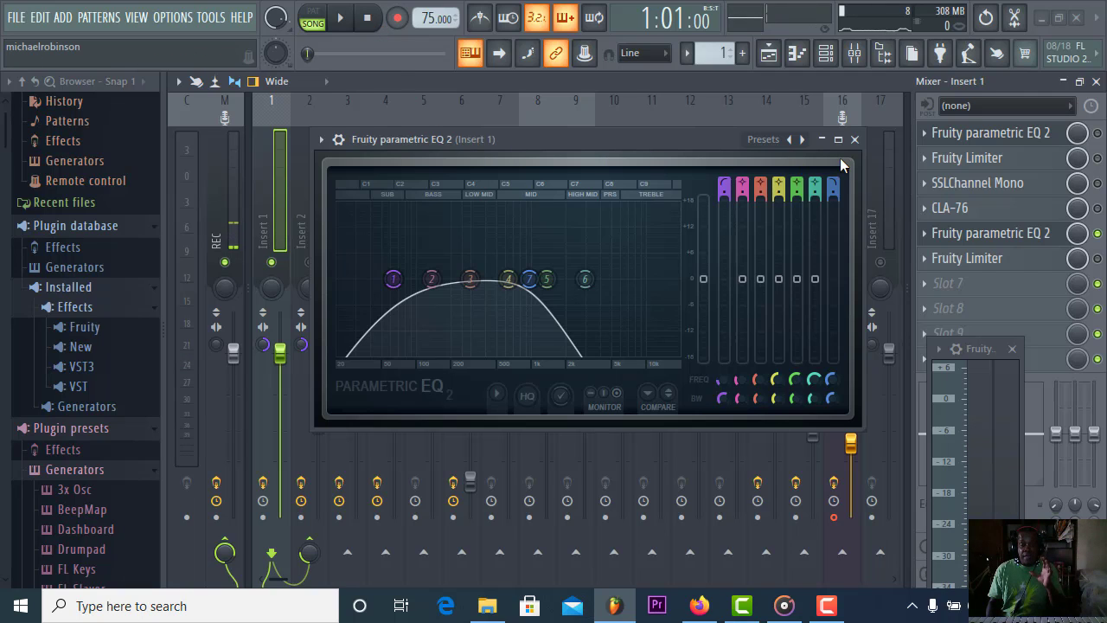
click(854, 139)
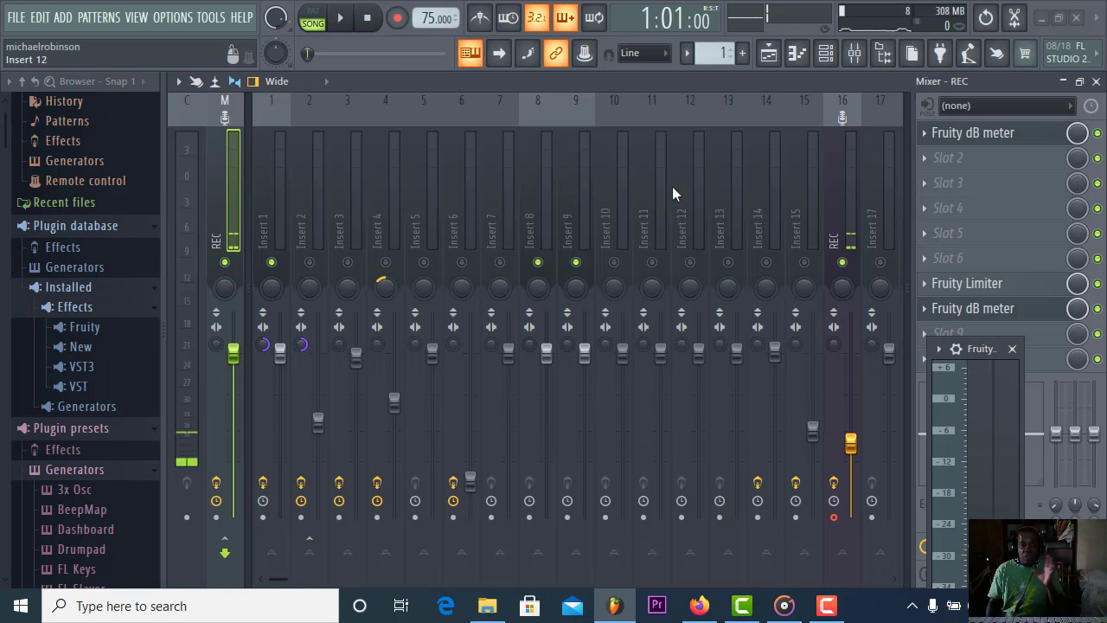
- Review the filter curve of Insert 1's slot 5 parametric EQ and close it again
click(264, 216)
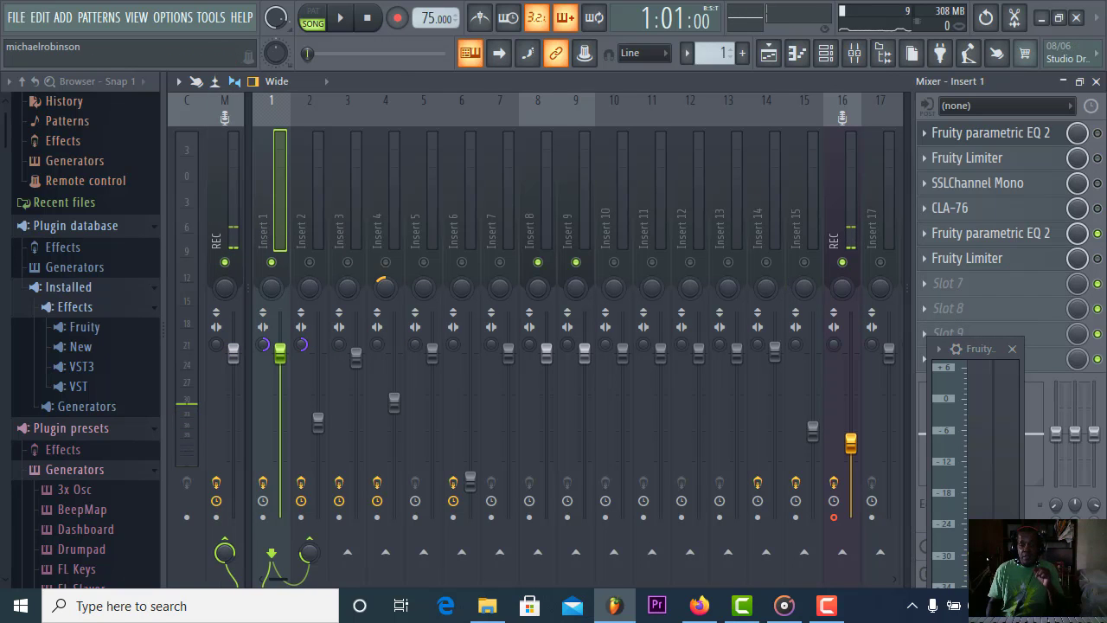
click(1043, 240)
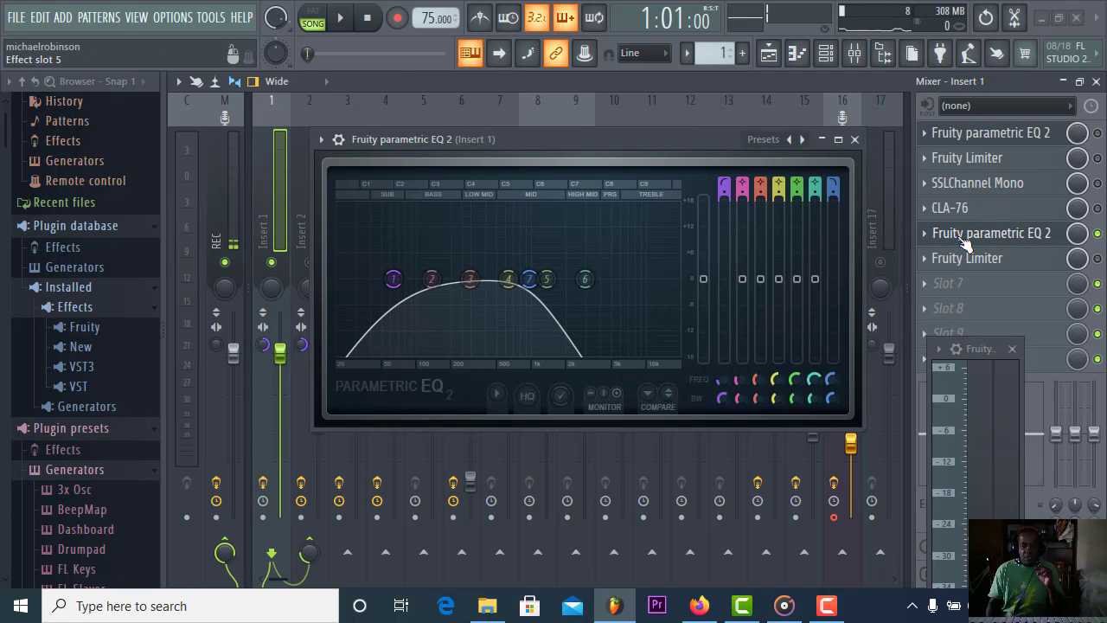
click(951, 236)
- On Insert 2, open the Fruity parametric EQ 2 in slot 6, set band 7 to Low pass and start song playback
click(298, 217)
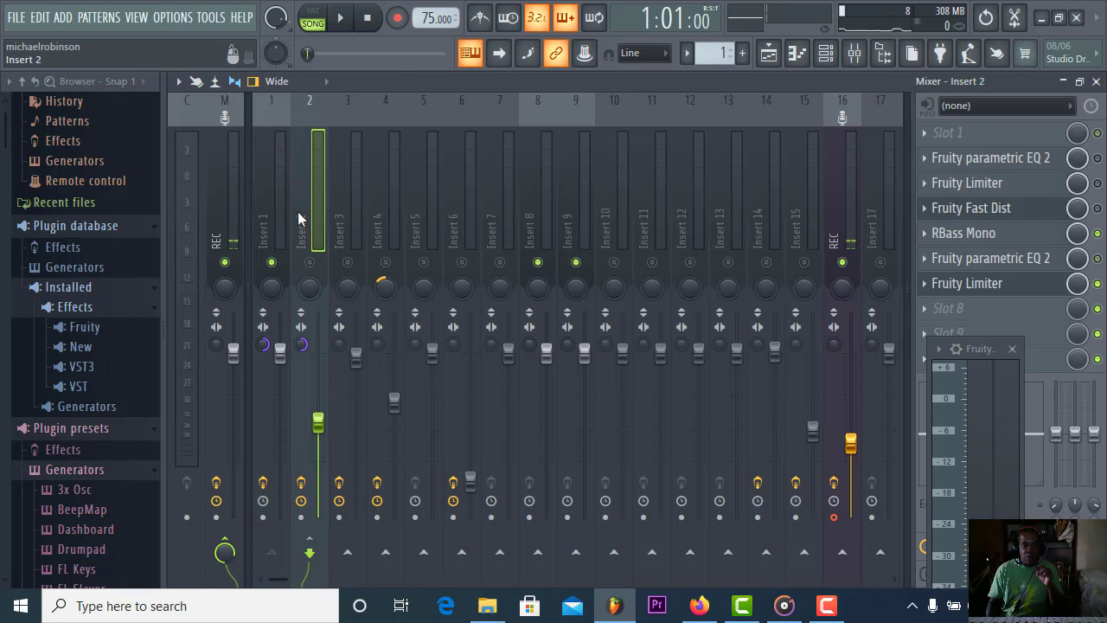
click(977, 262)
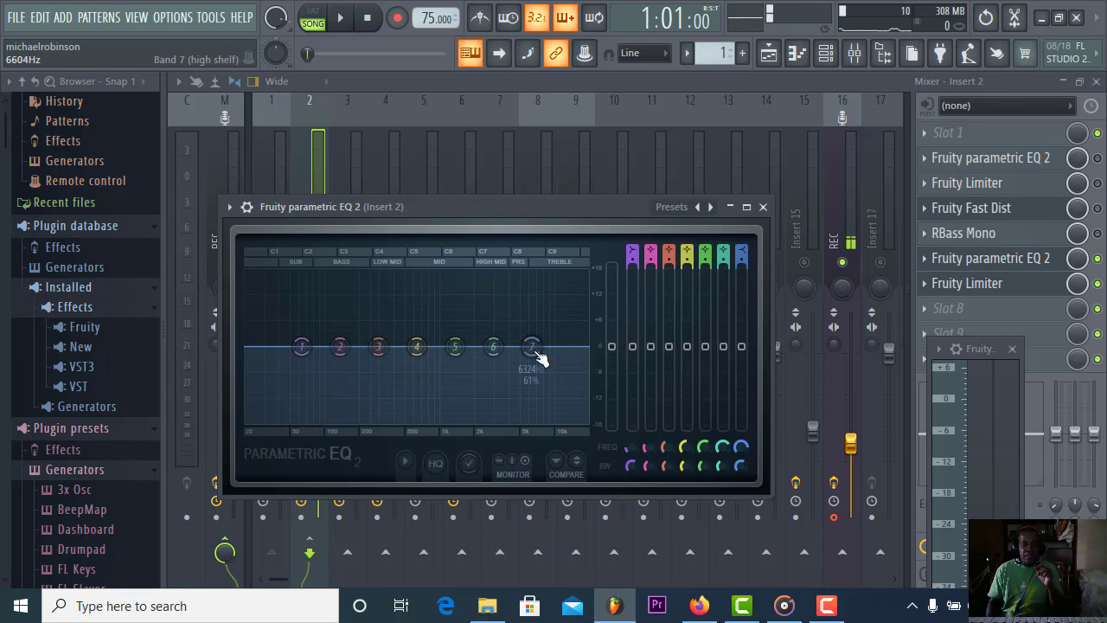
right_click(533, 350)
mouse_move(560, 392)
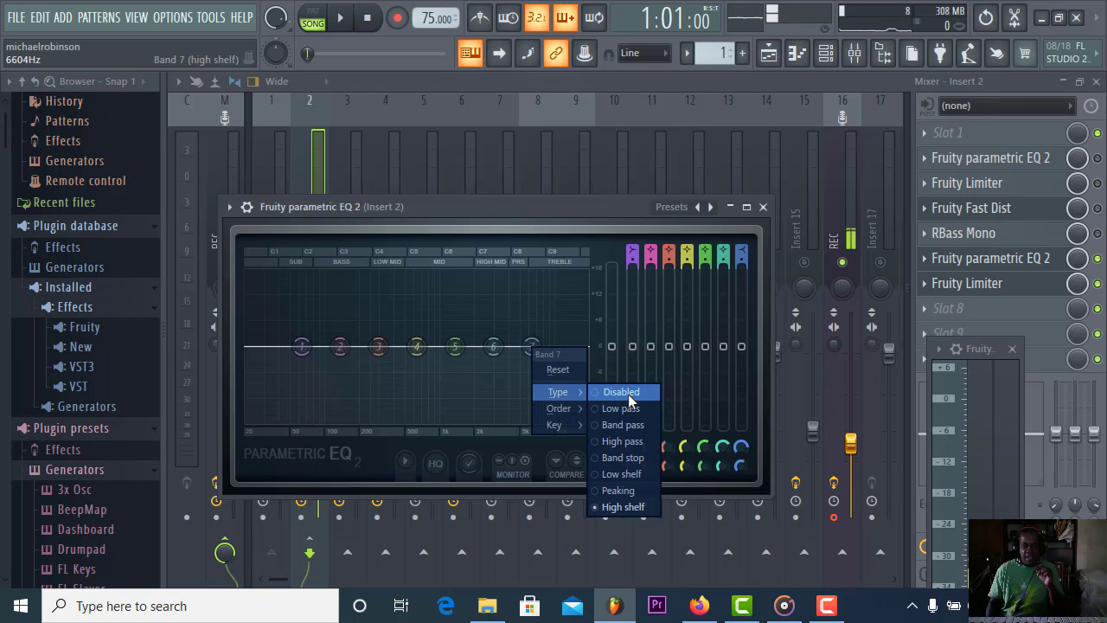
click(630, 409)
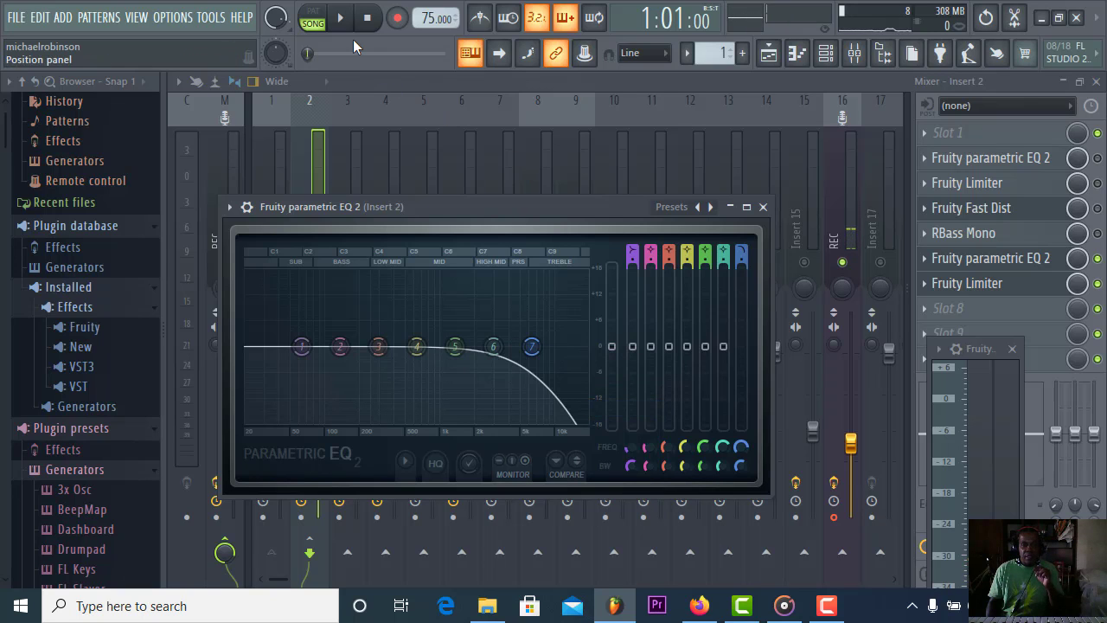
click(350, 25)
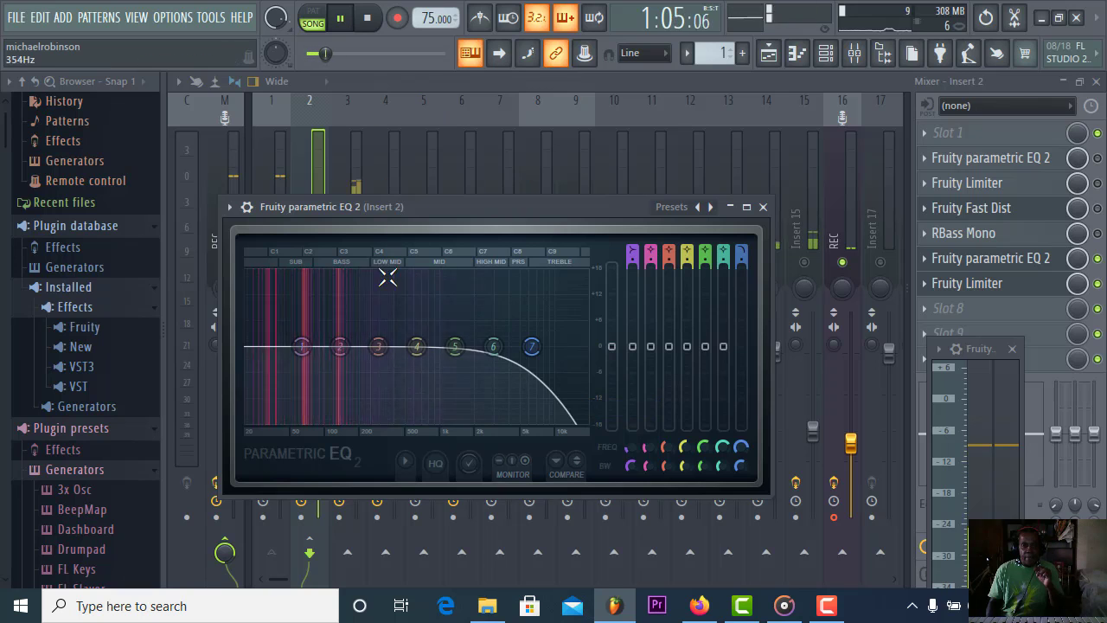
- Lower band 7's low-pass cutoff on Insert 2 to between 500 Hz and 1 kHz, and make the EQ window detached
drag(531, 346, 430, 353)
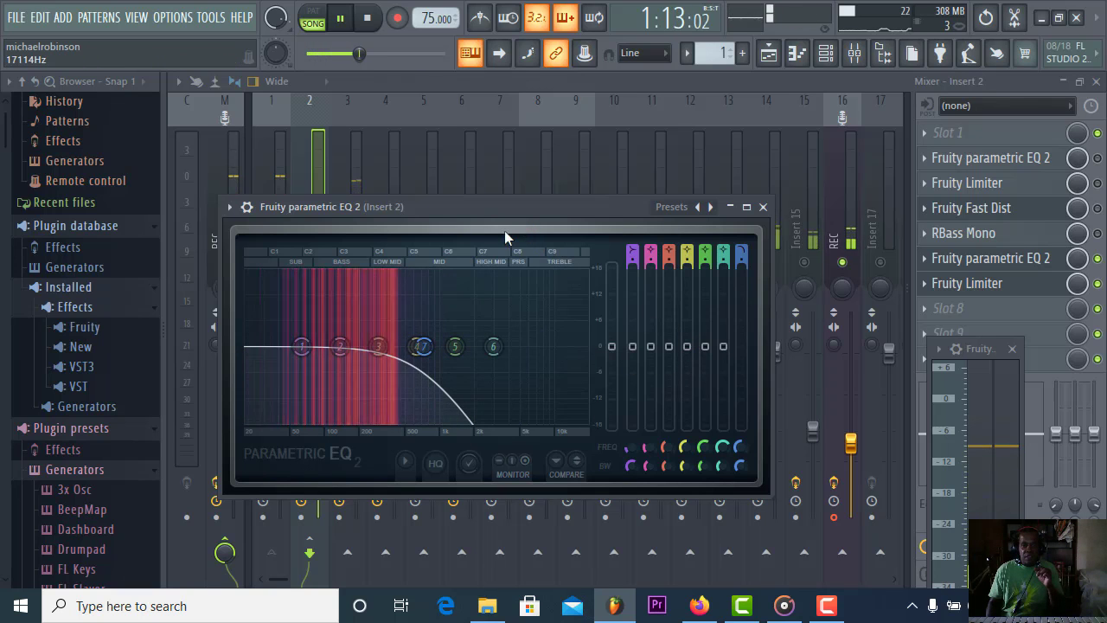
drag(460, 213, 713, 196)
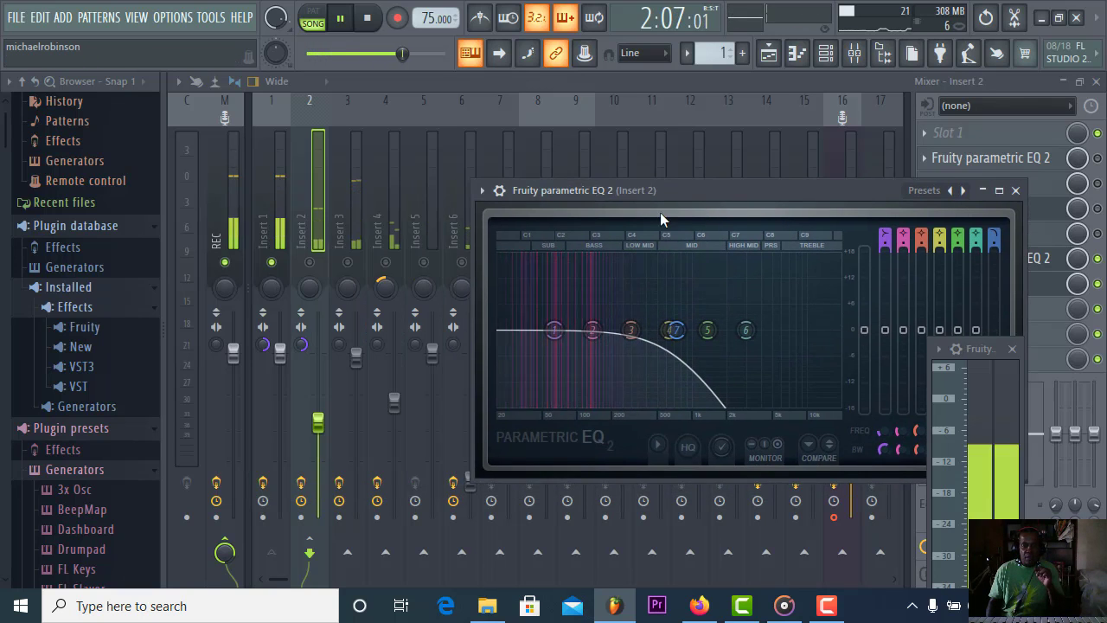
click(482, 190)
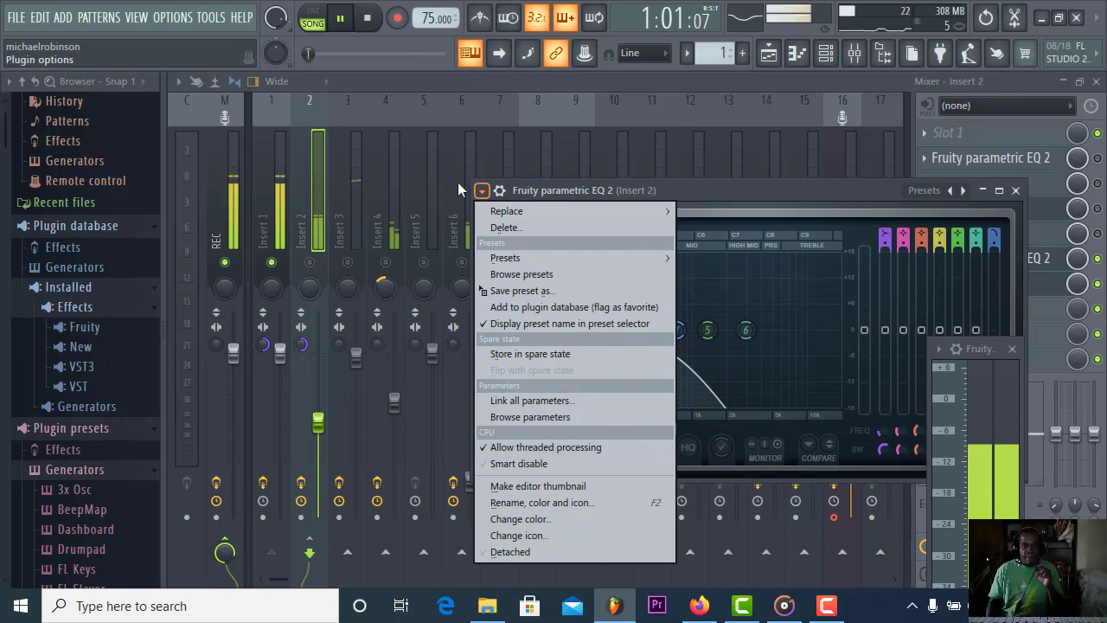
click(502, 551)
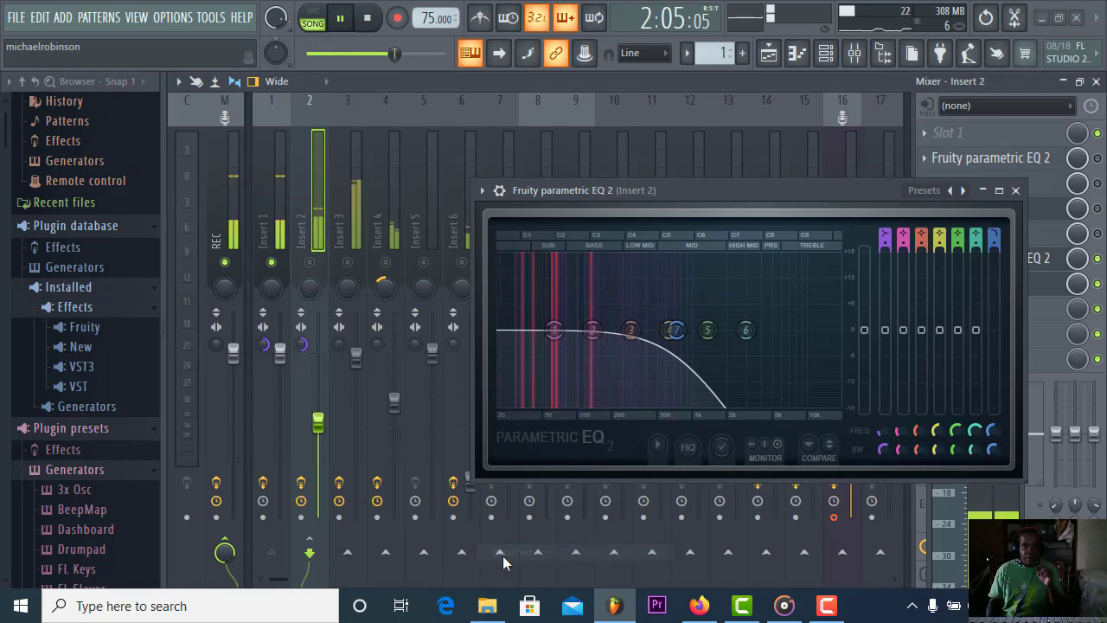
- Unmute Insert 2 to audition its filtered sound in the song, and close its EQ once playback is stopped
click(316, 261)
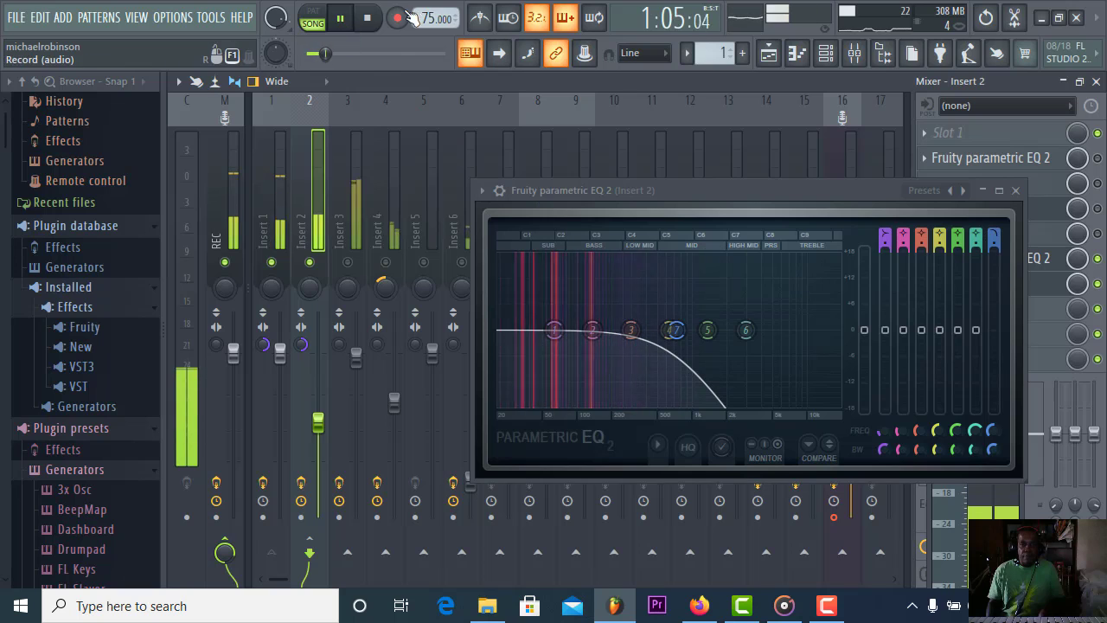
click(370, 20)
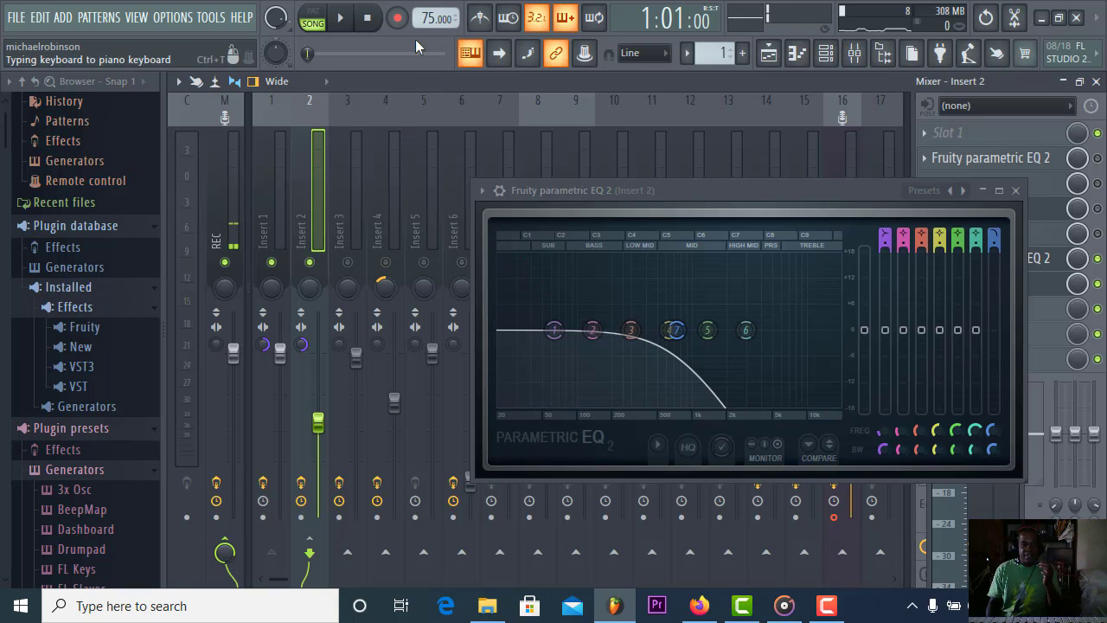
click(343, 22)
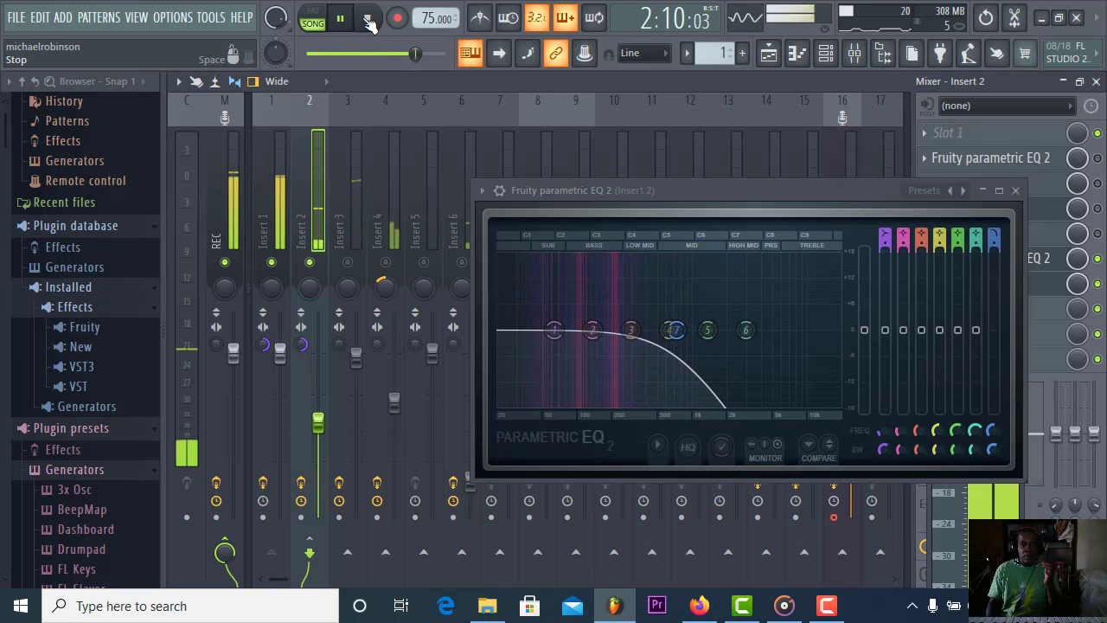
click(367, 19)
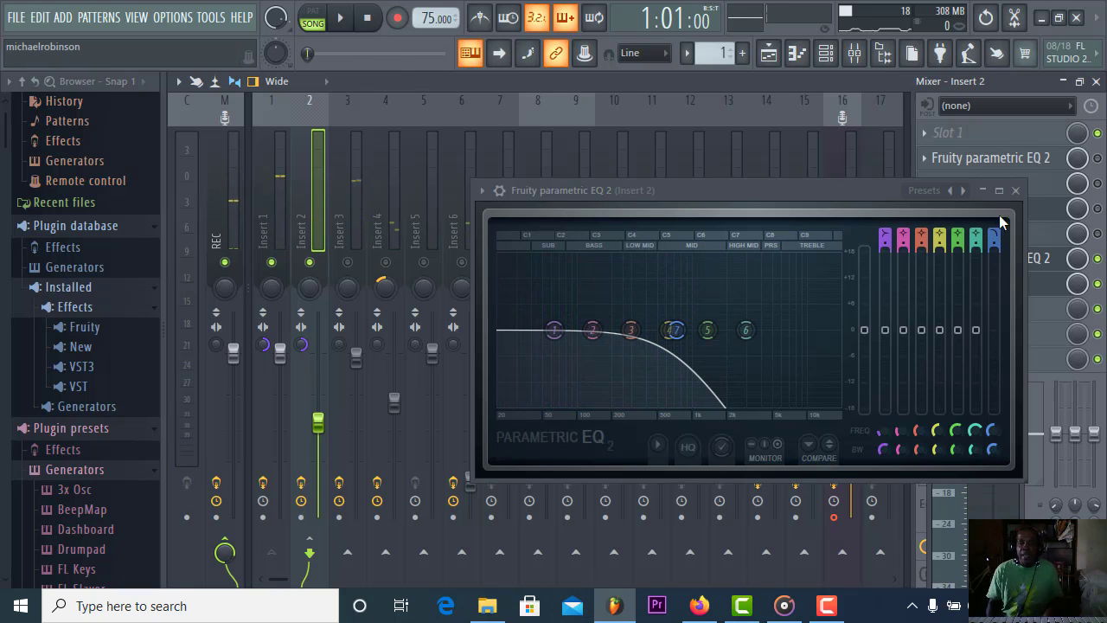
click(1016, 190)
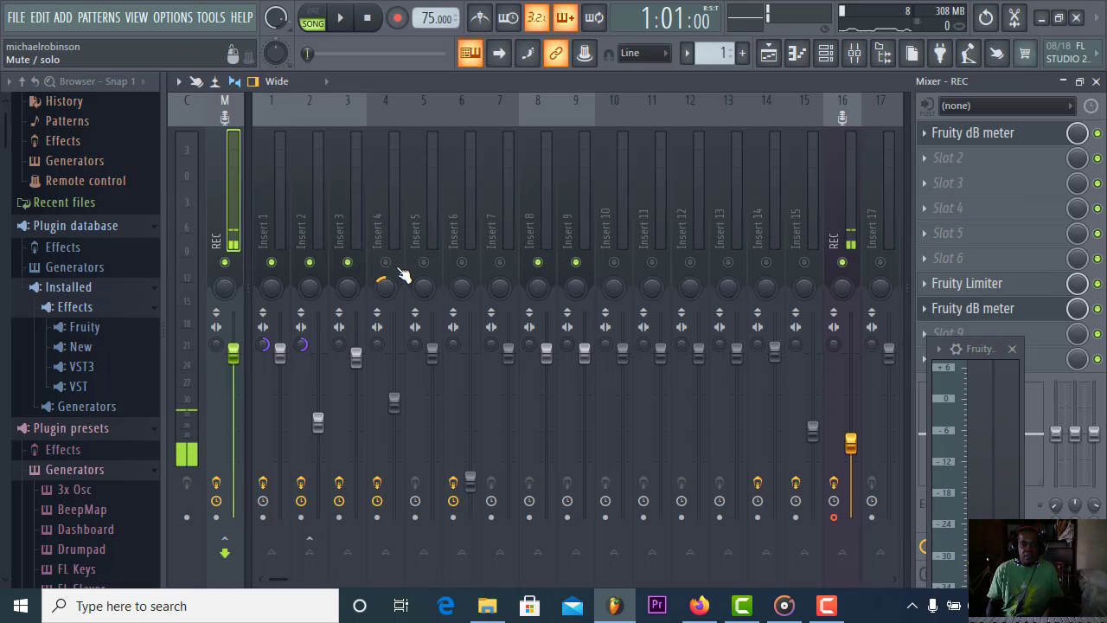
- Unmute Inserts 4, 5, 6 and 7 in the mixer, and play the song through them before stopping it
click(386, 262)
click(424, 263)
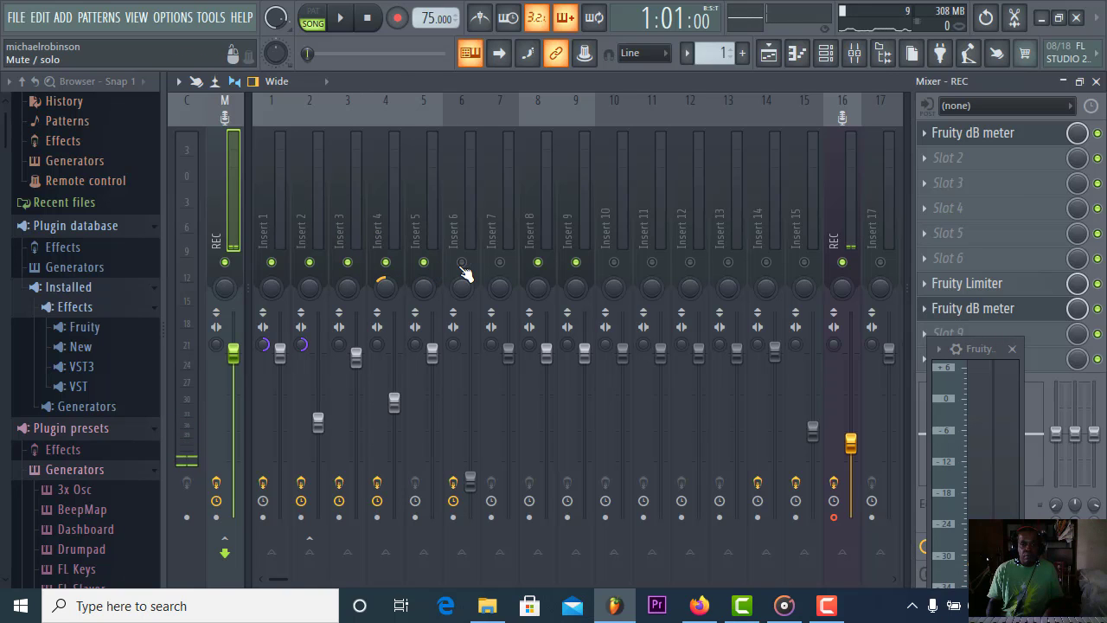
click(462, 263)
click(500, 263)
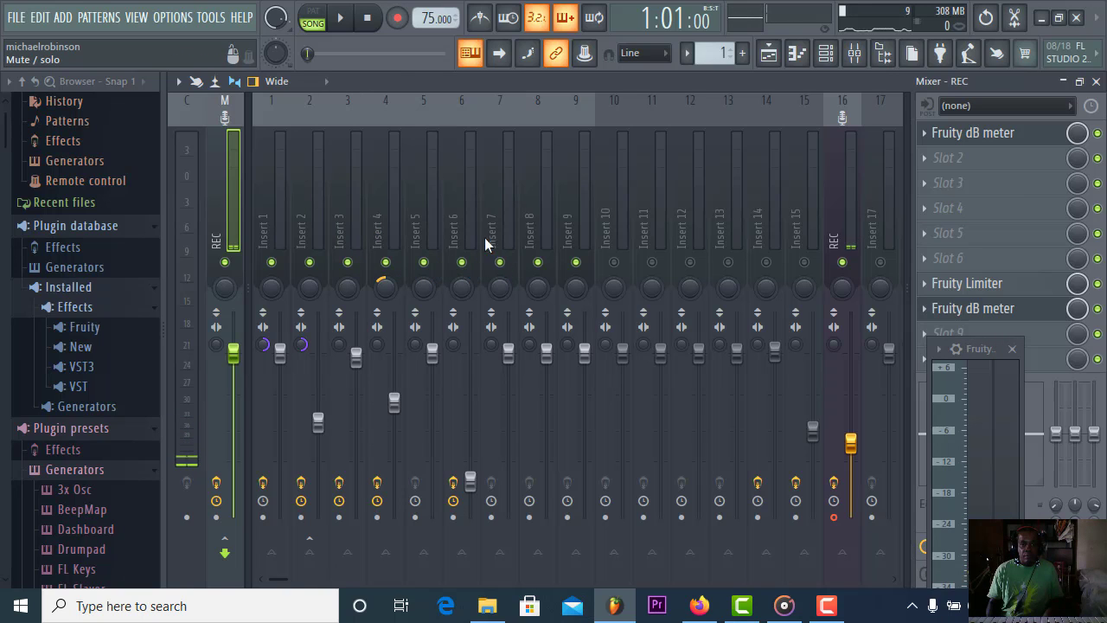
click(342, 19)
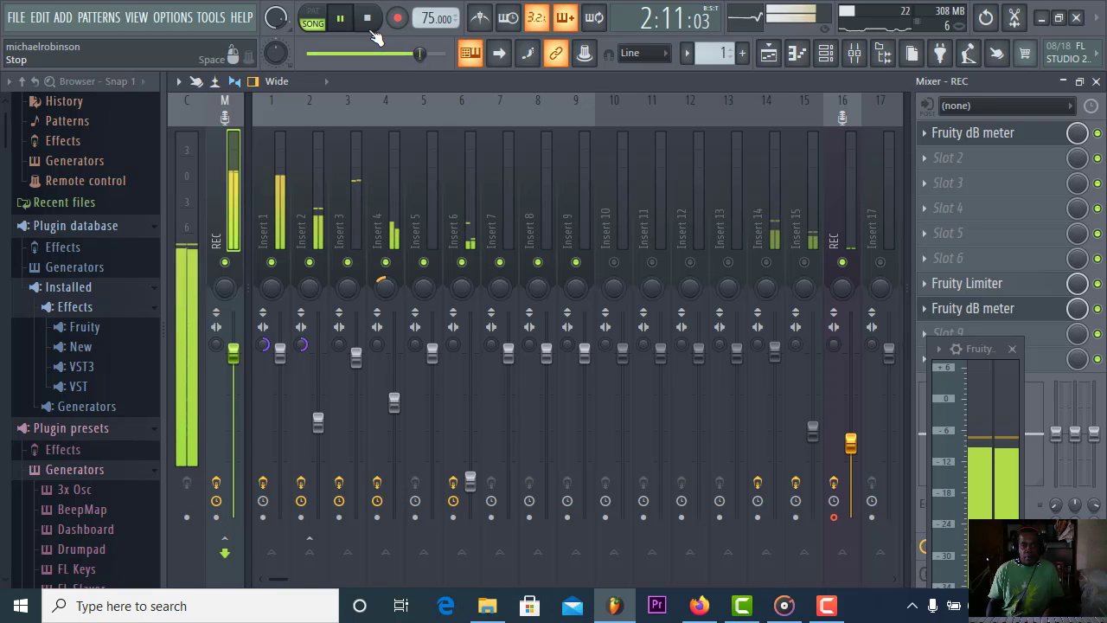
click(369, 22)
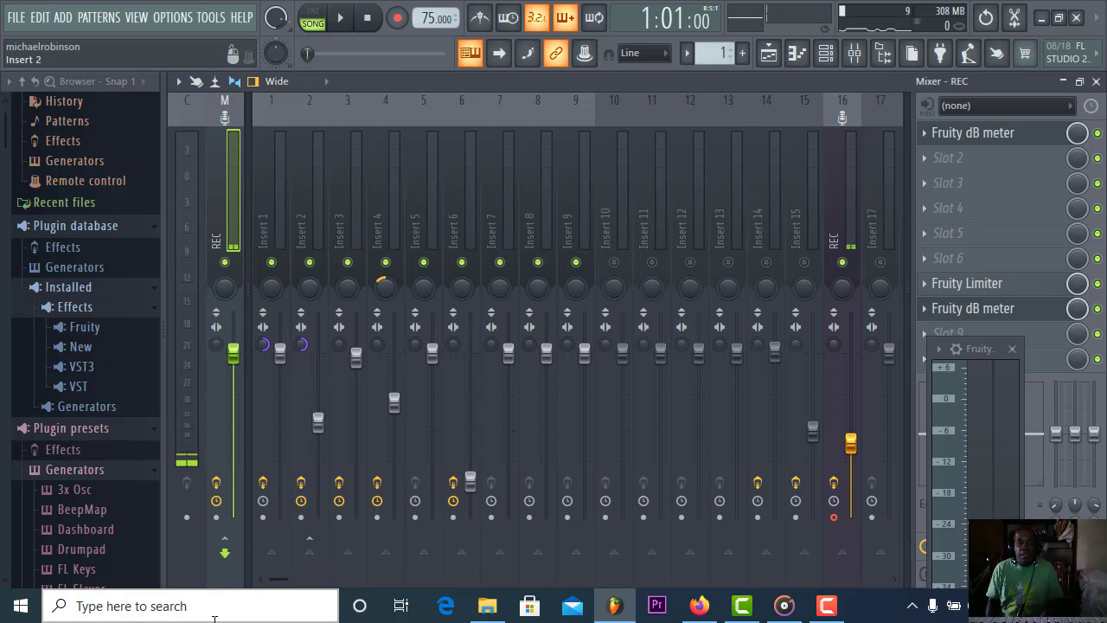
- In the Fruity parametric EQ 2 in Insert 1's slot 5, try band 7 as Band pass and finally set it to Peaking
click(274, 190)
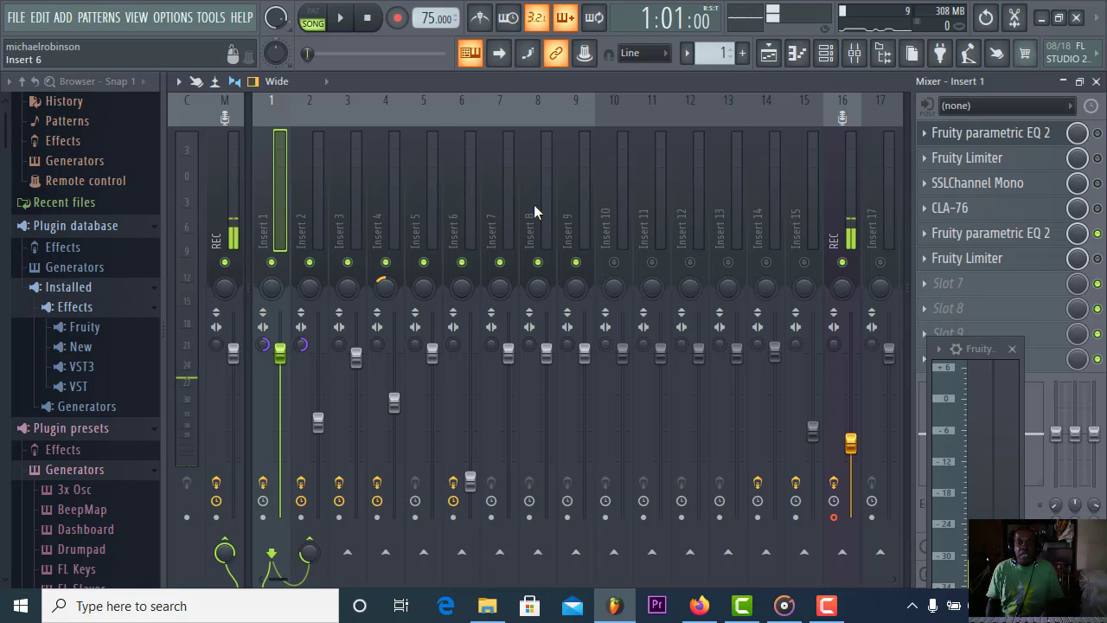
click(988, 242)
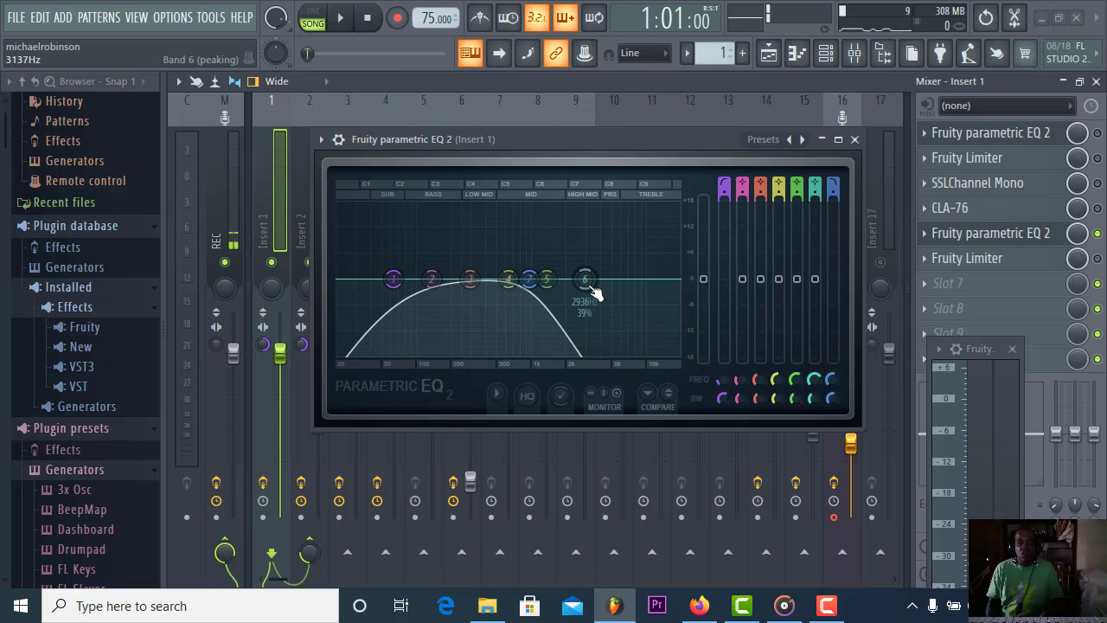
right_click(533, 288)
mouse_move(558, 324)
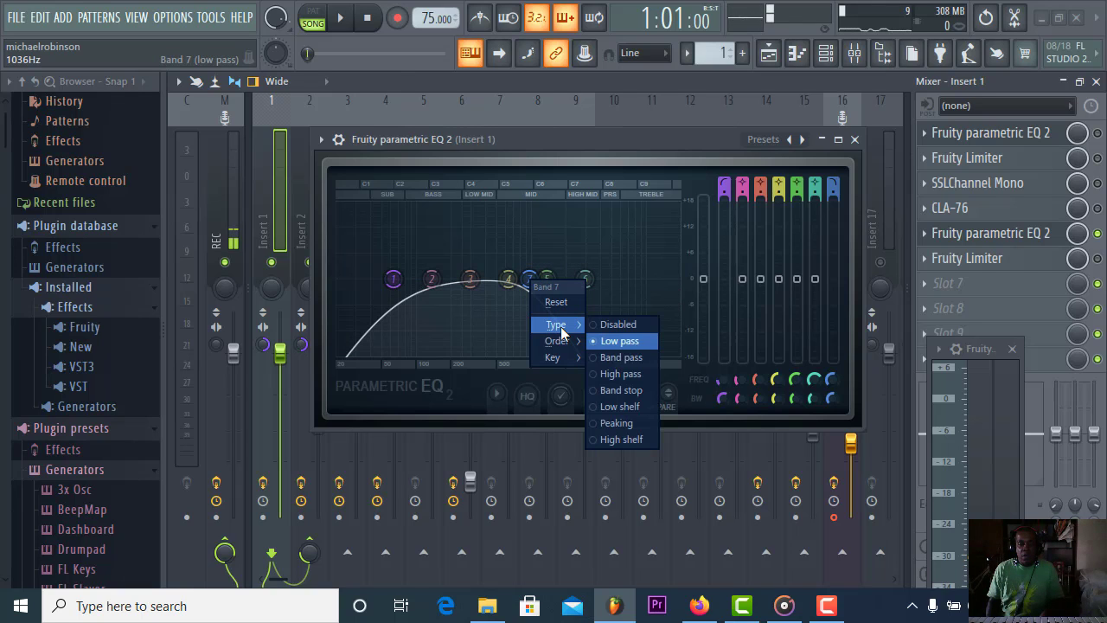
click(634, 357)
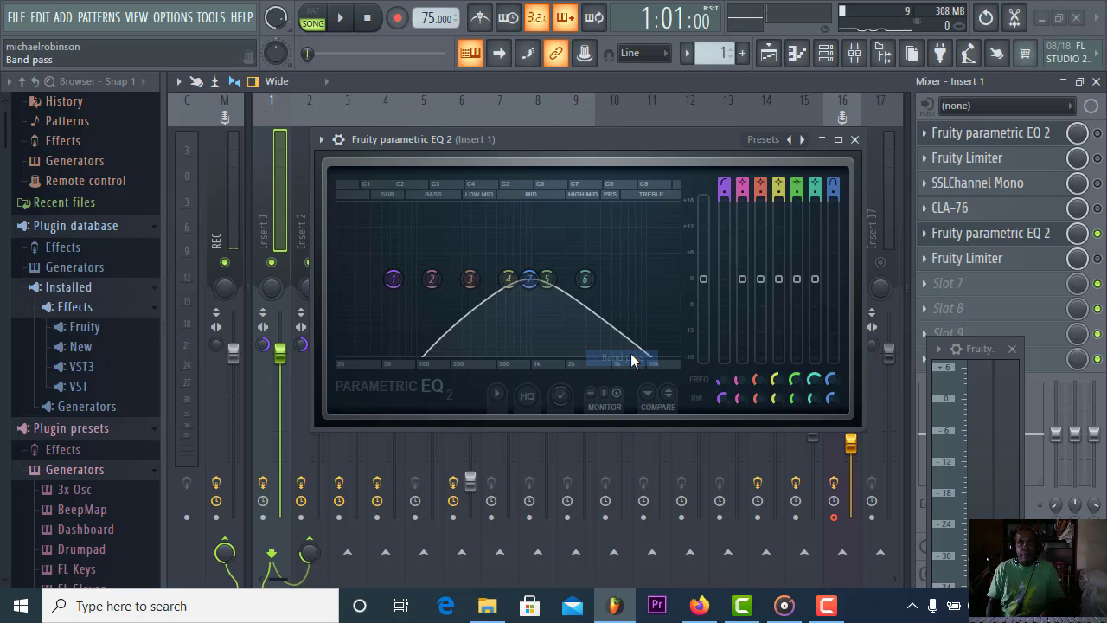
right_click(530, 282)
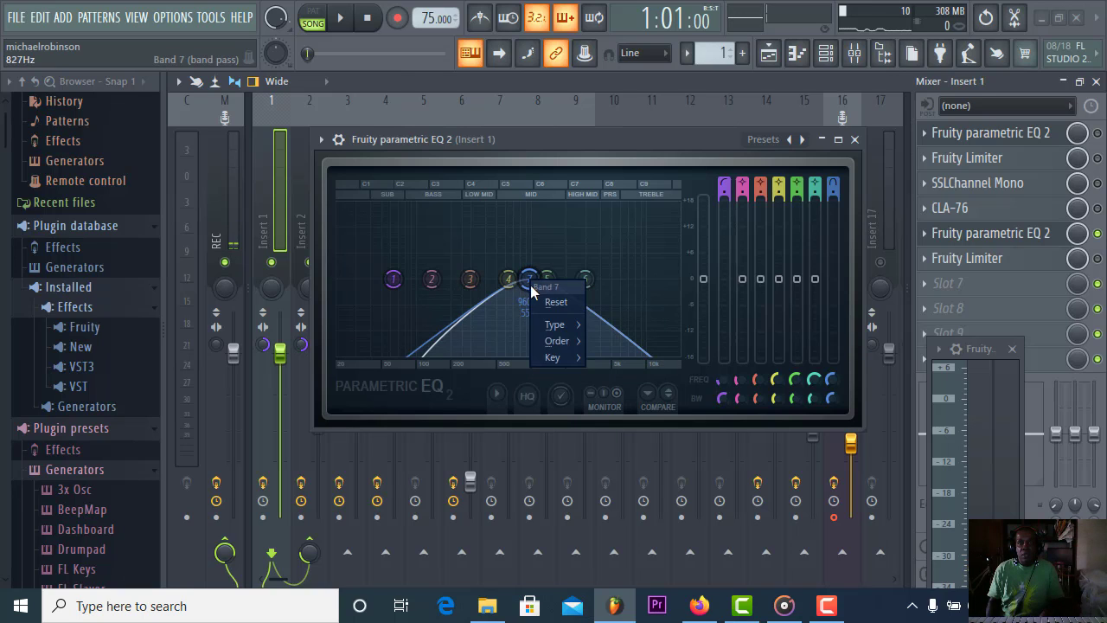
mouse_move(572, 325)
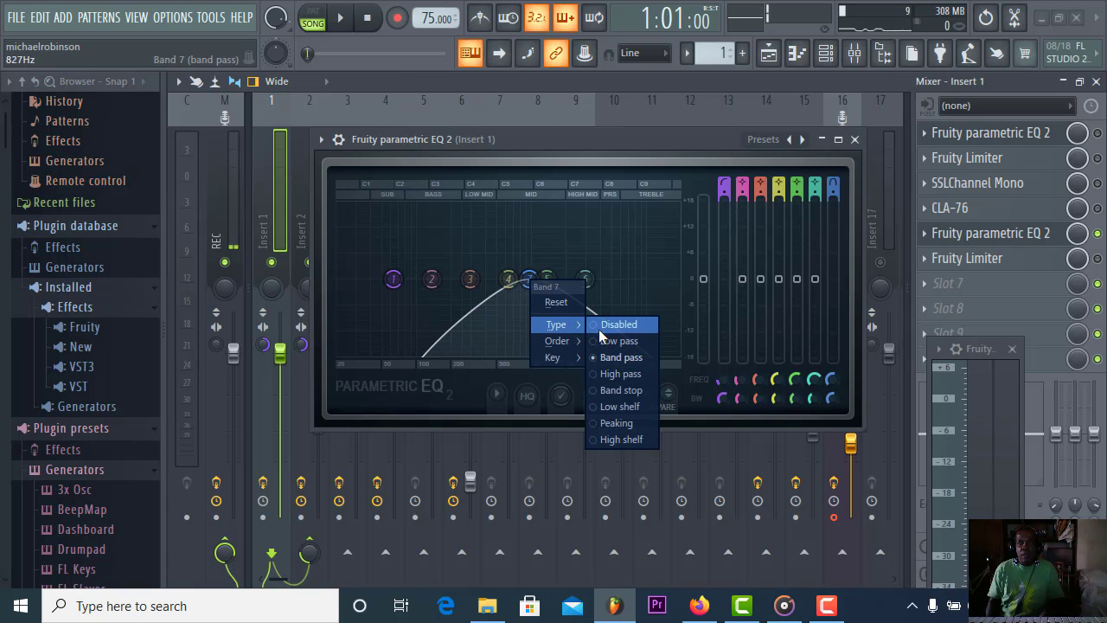
click(618, 422)
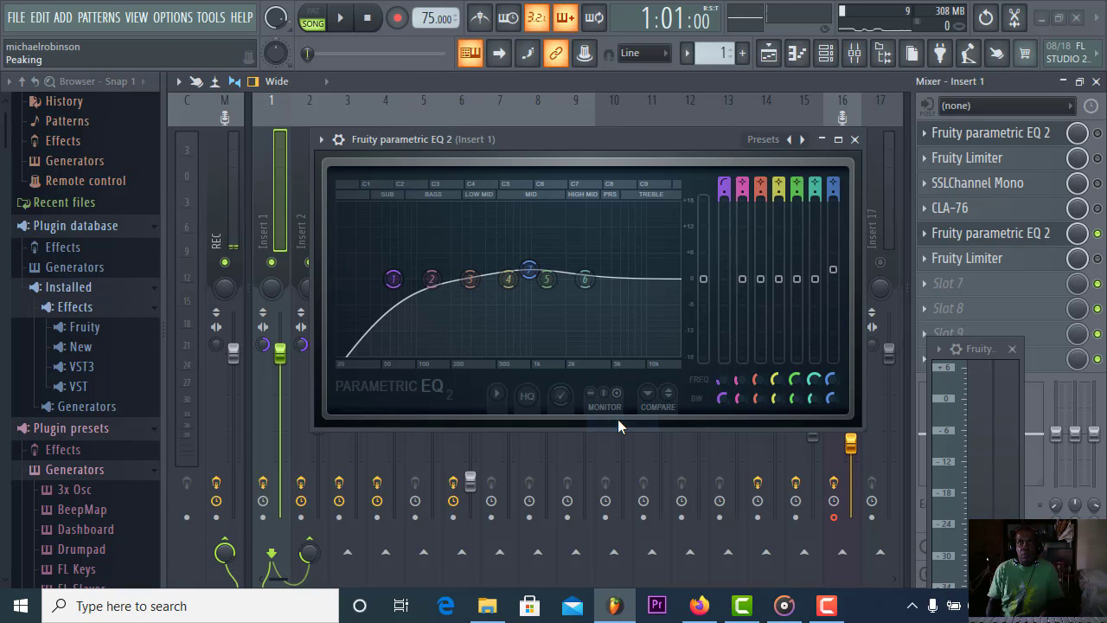
- Try band 1 as Band pass before setting it to Peaking, and lower band 7's gain to 0 to flatten the curve
right_click(395, 287)
mouse_move(428, 324)
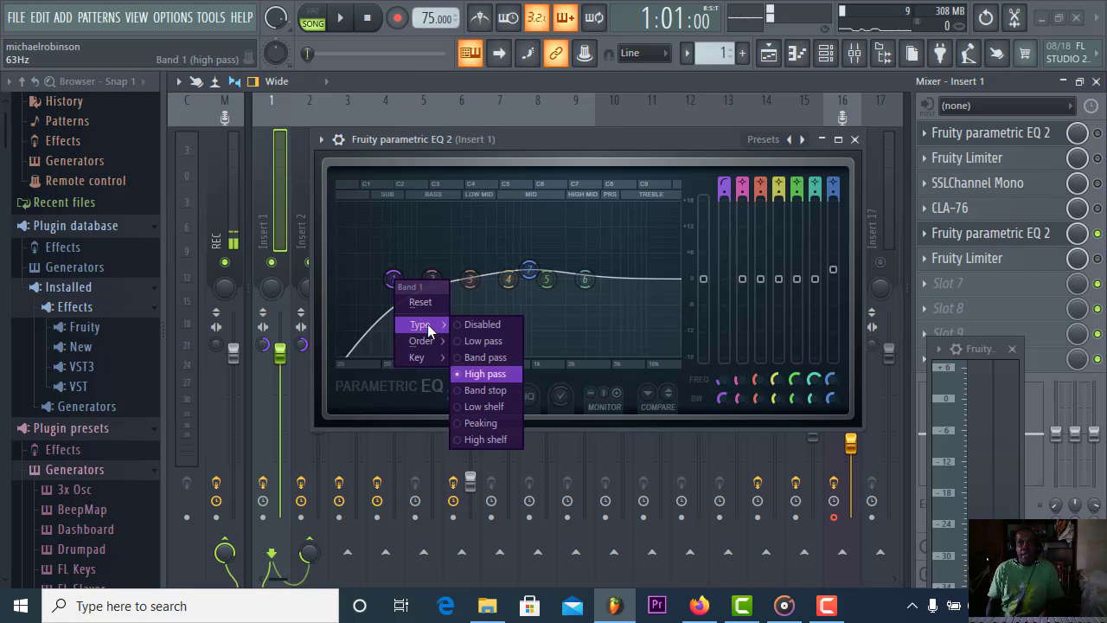
click(475, 359)
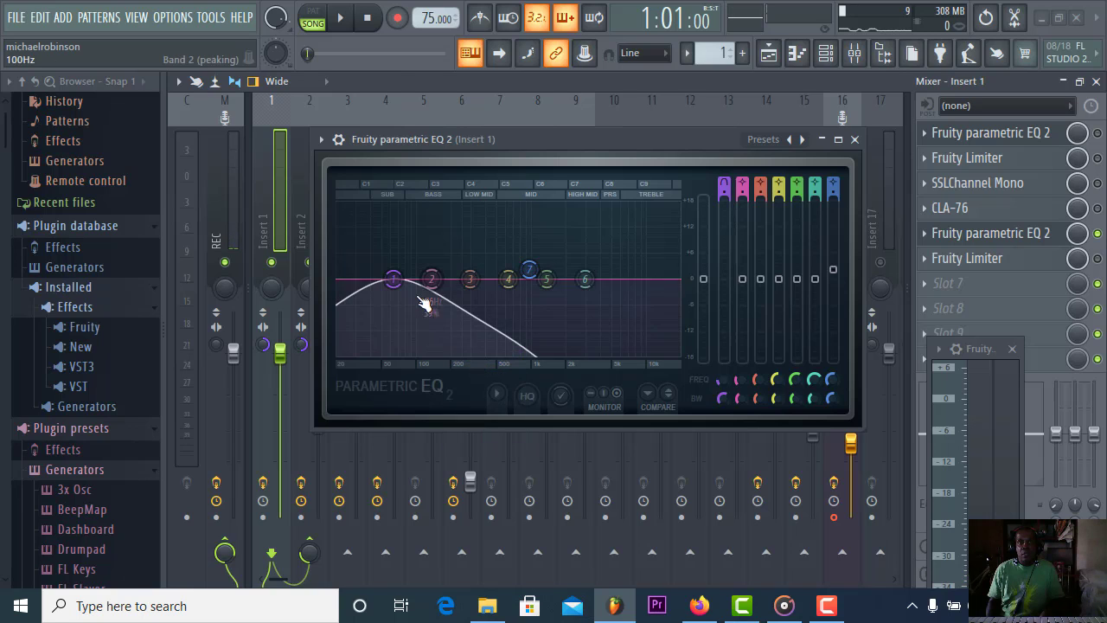
right_click(396, 280)
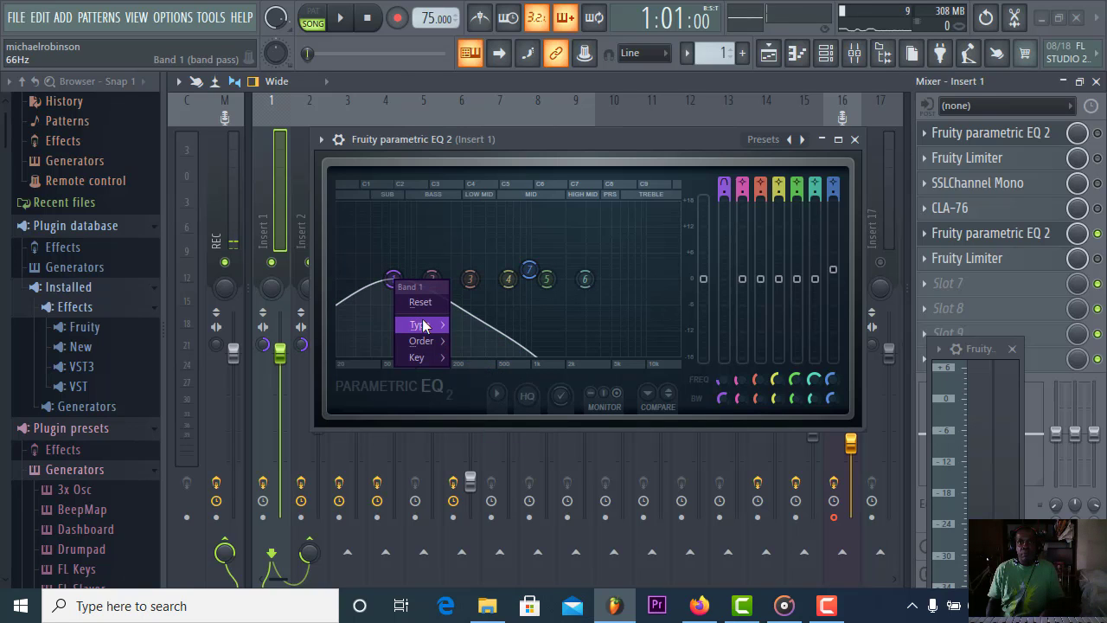
mouse_move(424, 325)
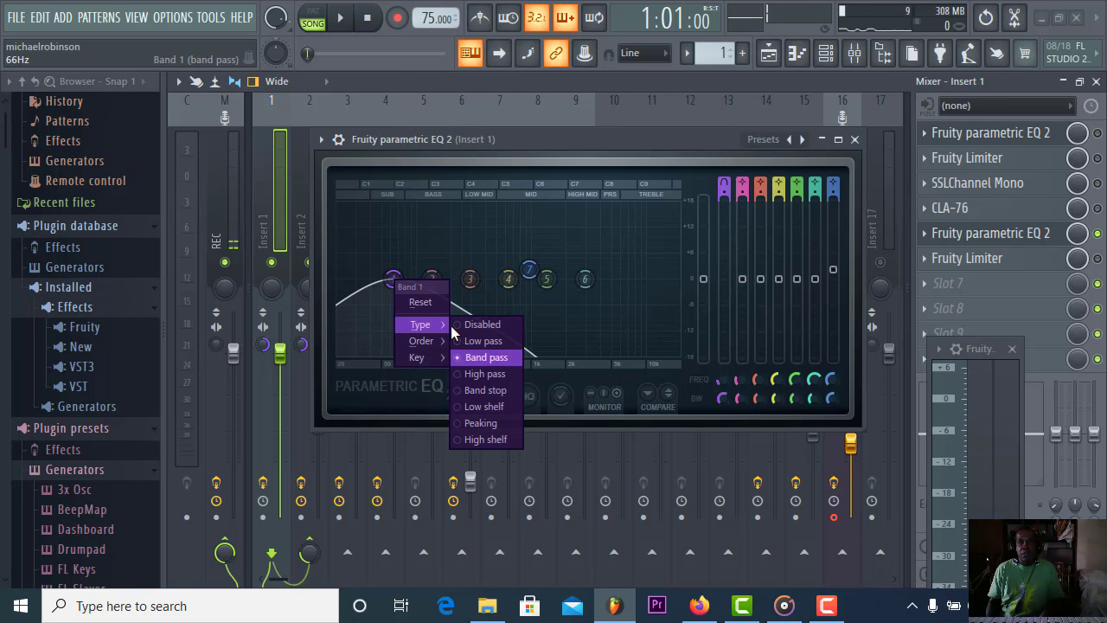
click(490, 422)
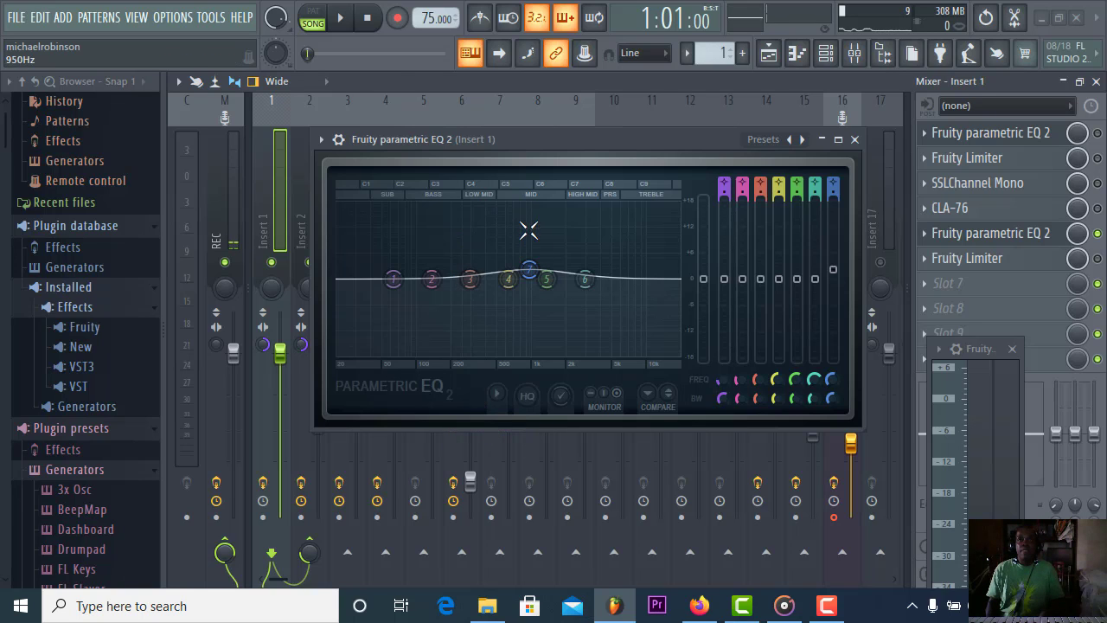
drag(528, 270, 530, 276)
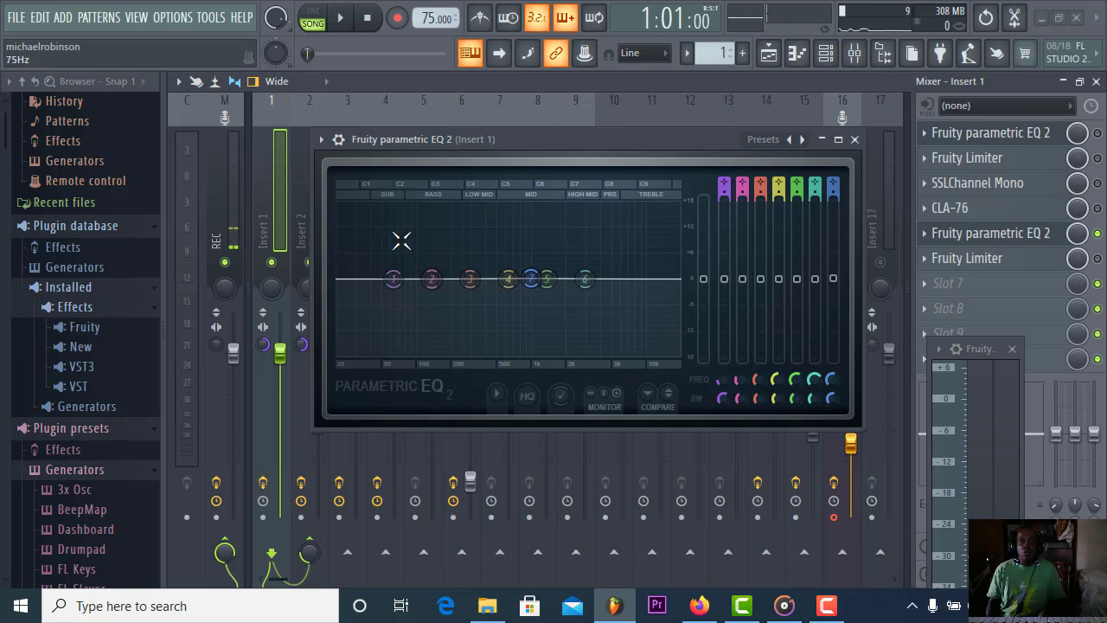
- Start song playback and mute Inserts 6, 4, 3 and 2, keeping Insert 1's EQ window open over the mixer
click(340, 18)
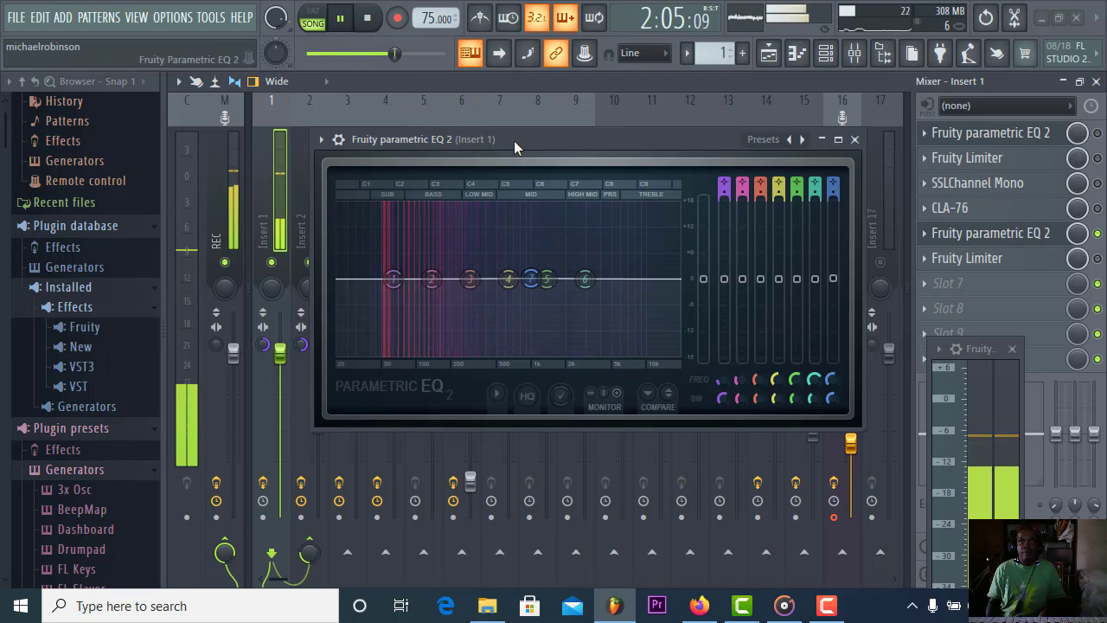
drag(514, 140, 547, 366)
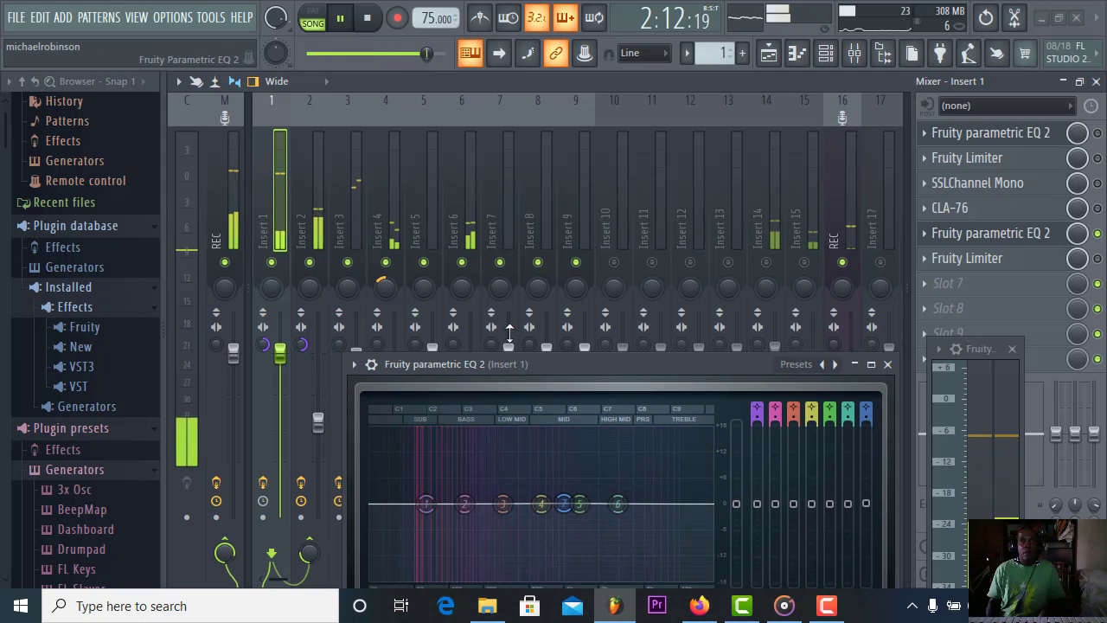
click(461, 262)
click(386, 263)
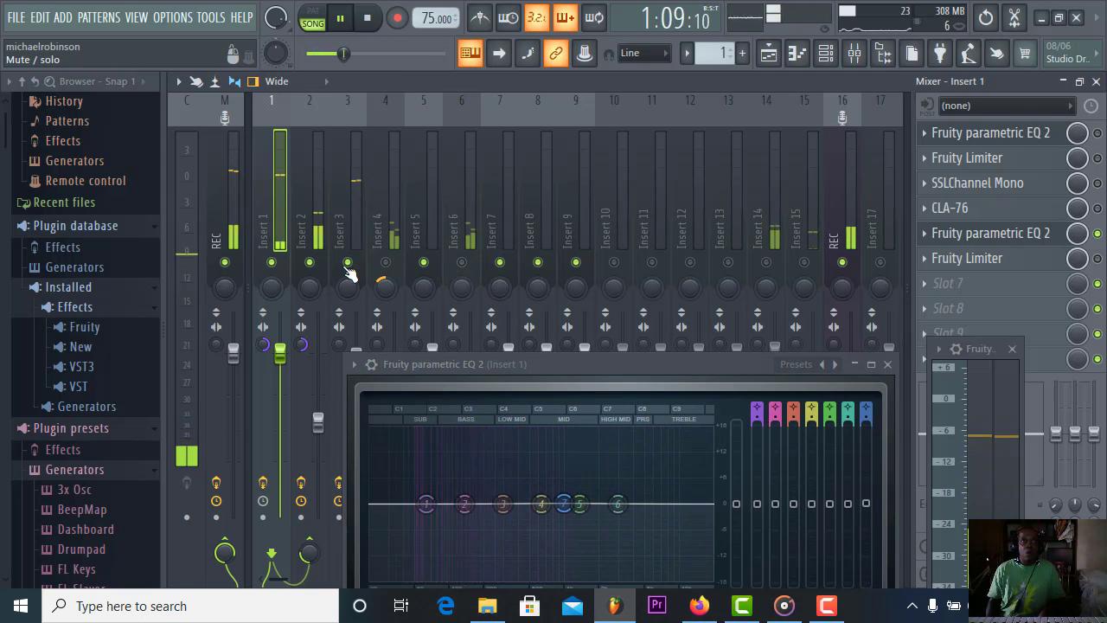
click(346, 262)
click(309, 262)
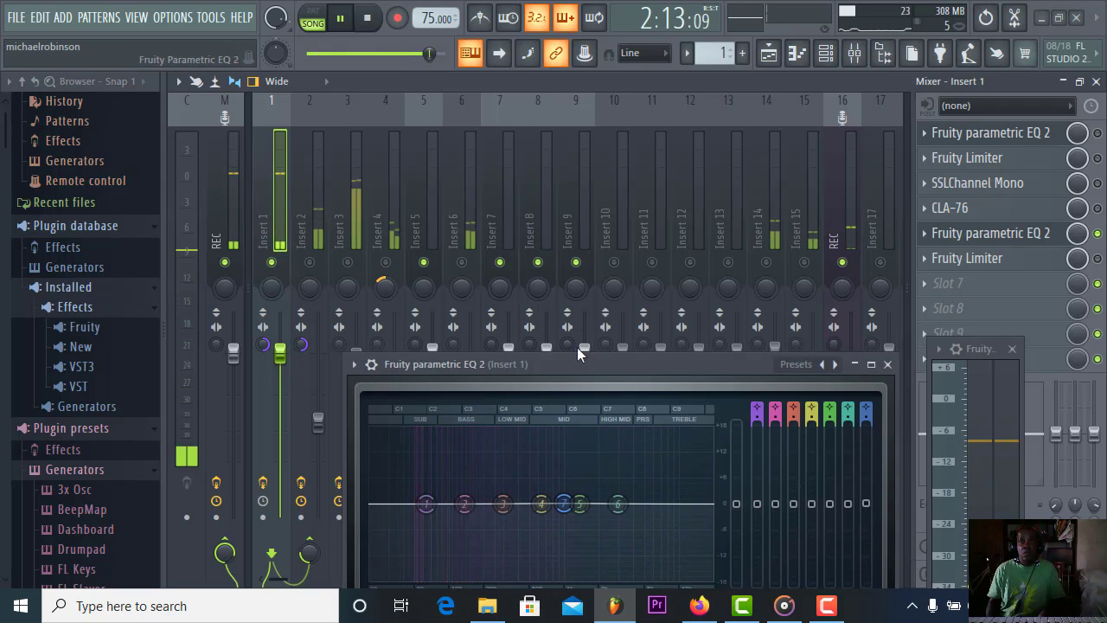
drag(580, 361, 561, 168)
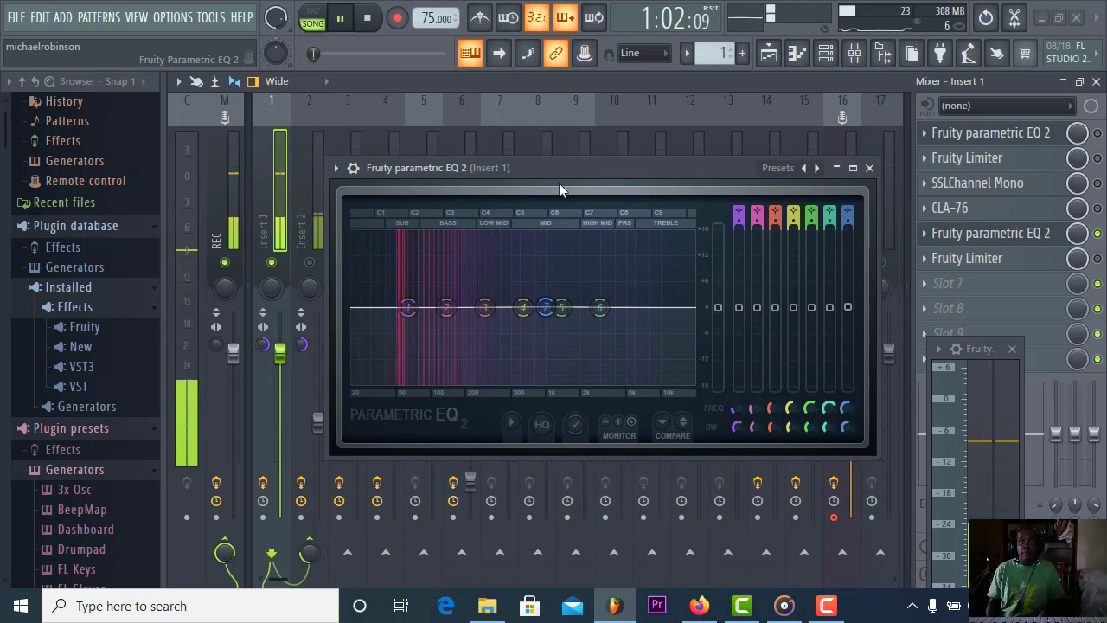
- Set band 6 of Insert 1's EQ to Low pass with a Steep 6 order
right_click(600, 308)
mouse_move(637, 355)
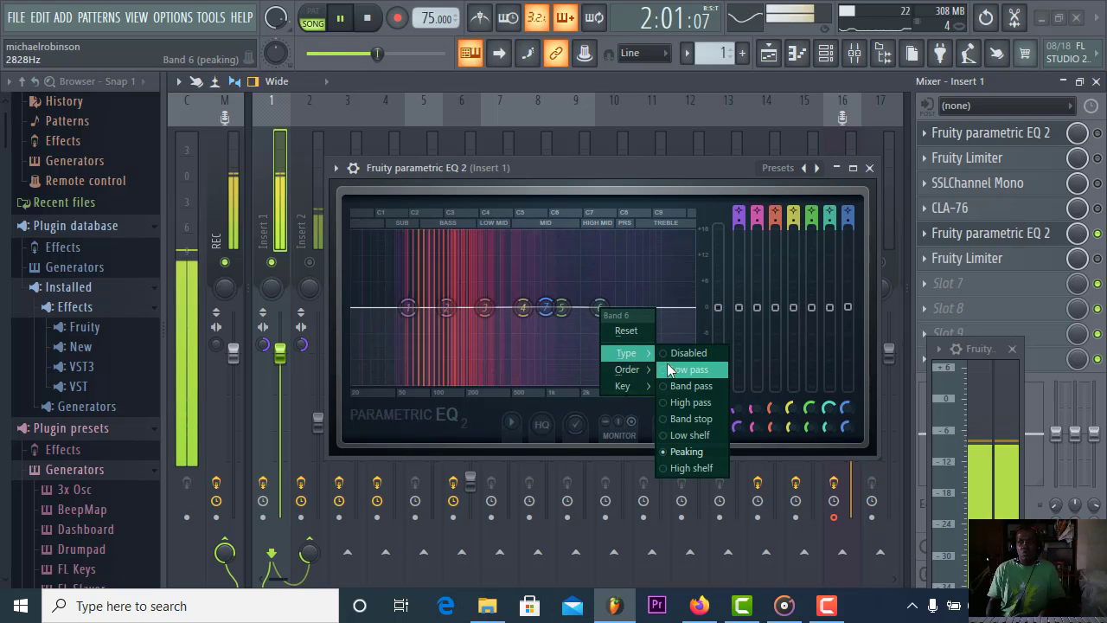
click(688, 369)
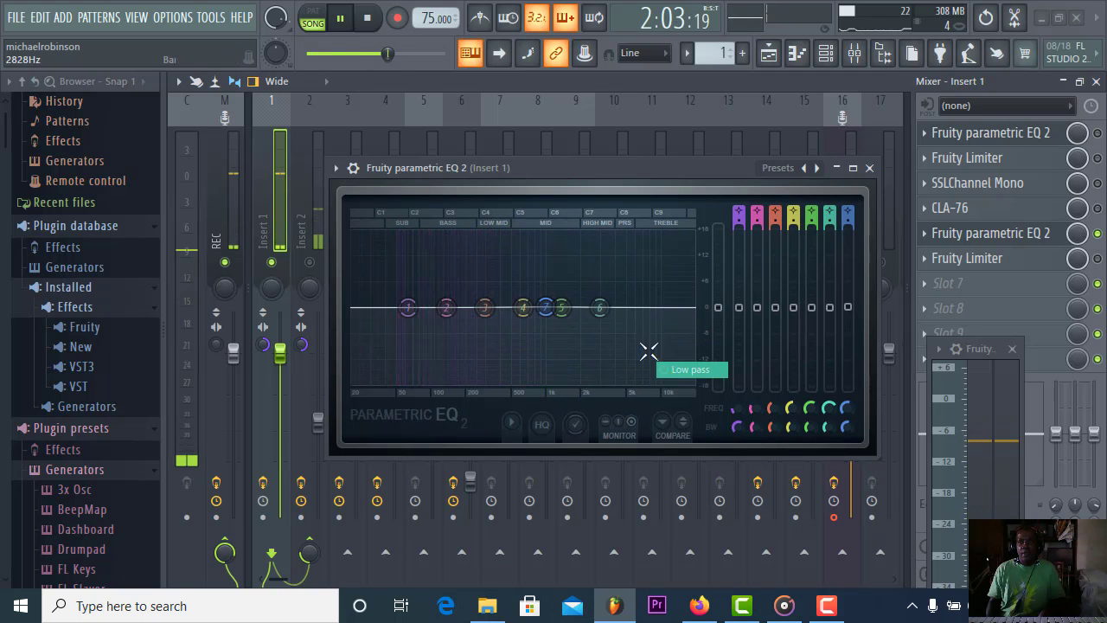
right_click(600, 309)
mouse_move(647, 371)
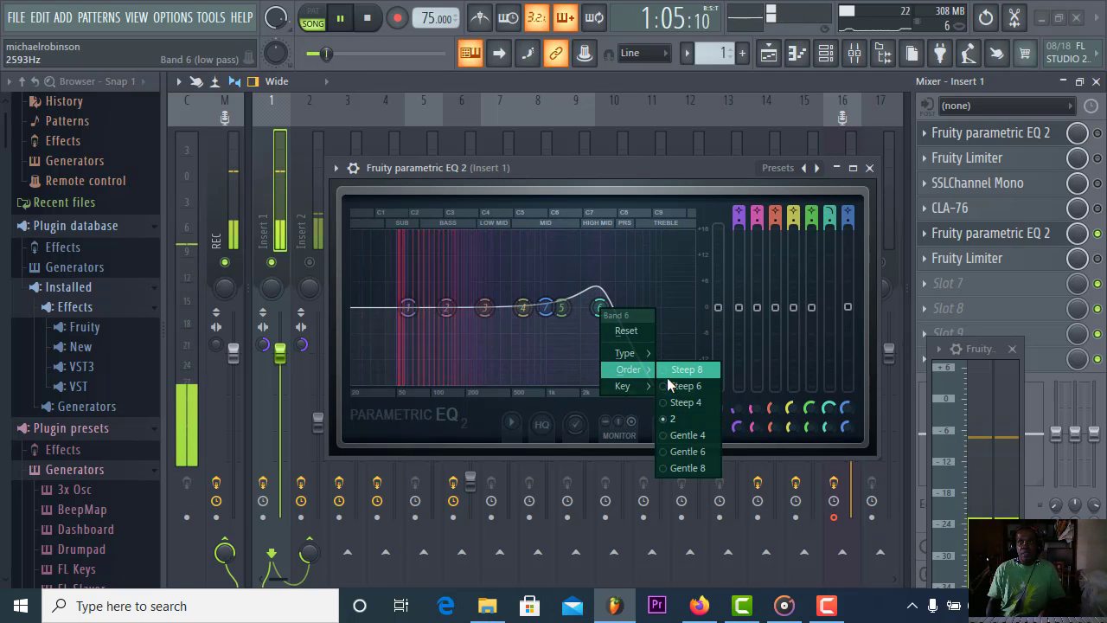
click(671, 386)
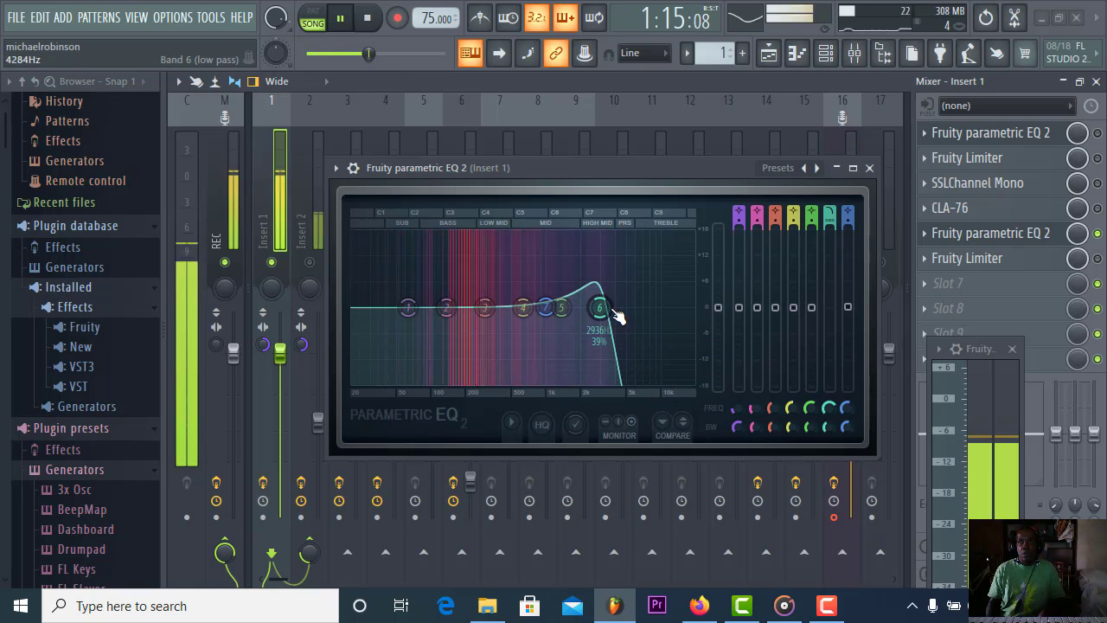
- Move band 7 of Insert 1's EQ up into the treble range beyond band 6, and set band 6 back to Peaking
drag(548, 309, 658, 317)
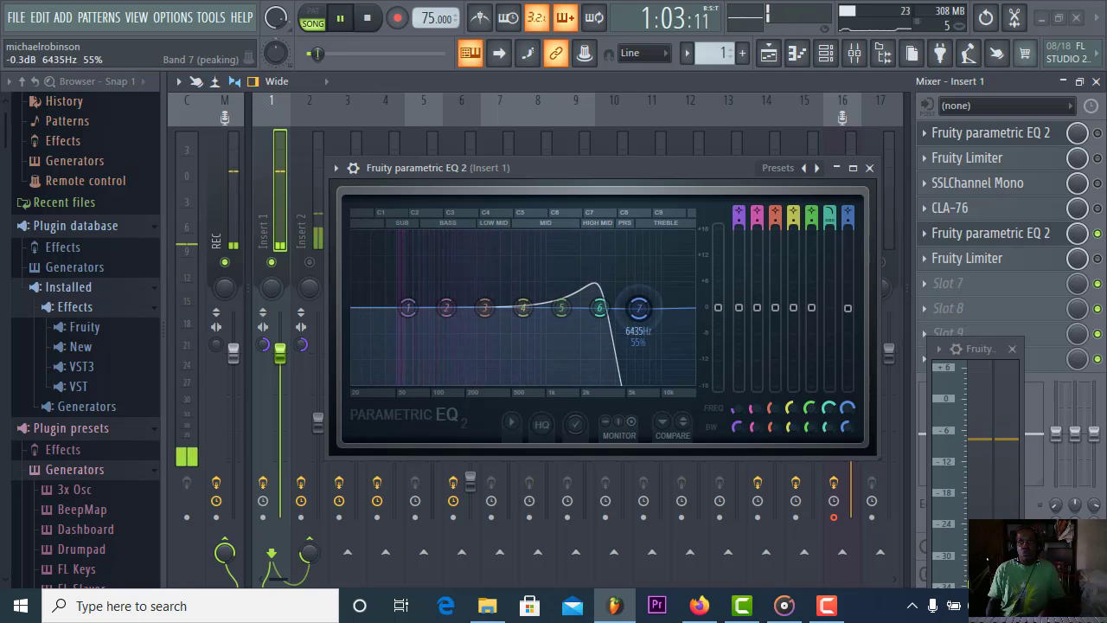
right_click(600, 311)
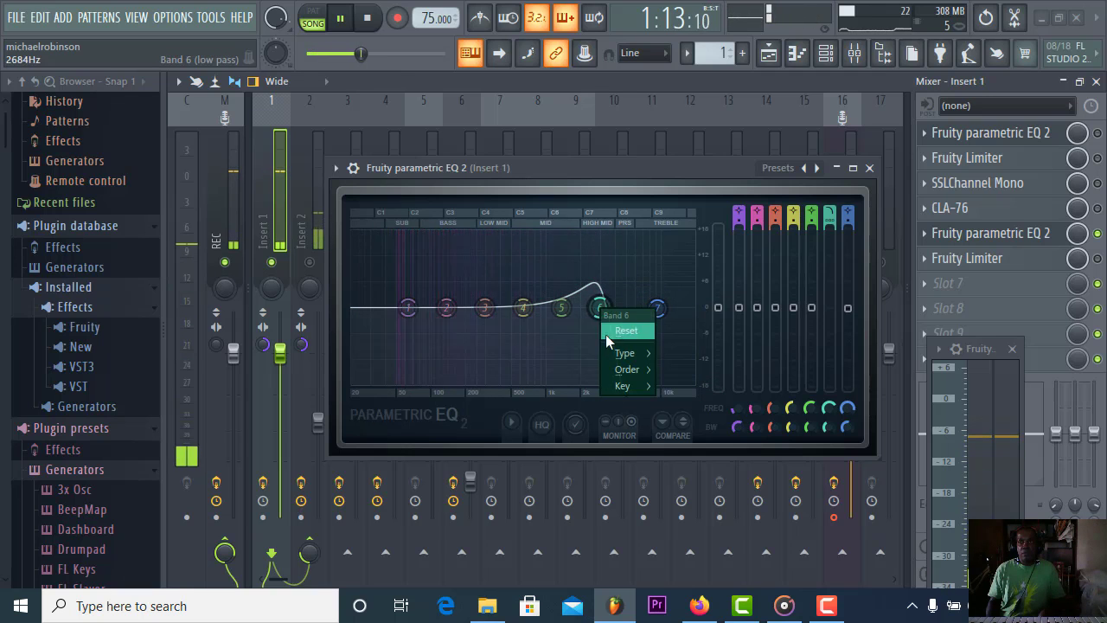
mouse_move(628, 353)
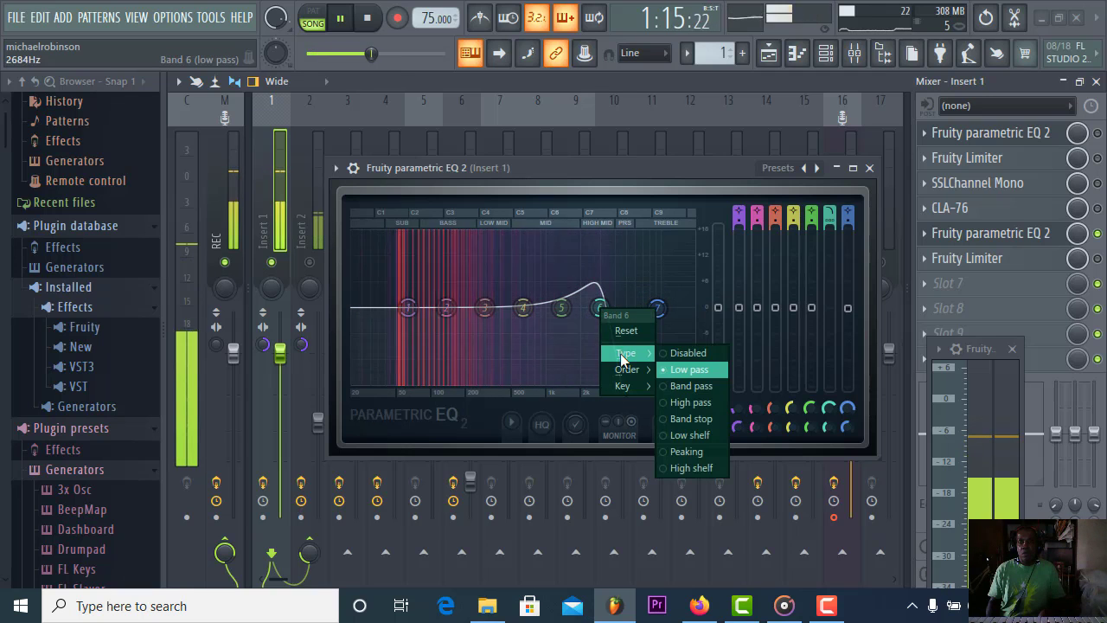
click(675, 445)
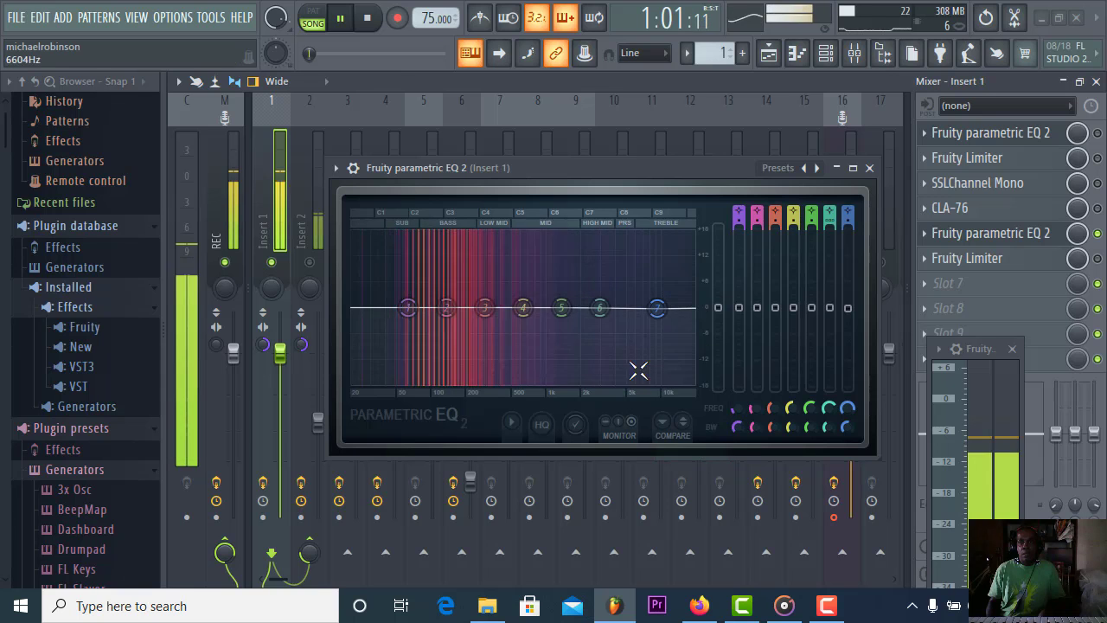
- Set band 7 to Low pass with a Steep 6 order and shift its cutoff slightly lower in frequency
right_click(657, 308)
mouse_move(695, 356)
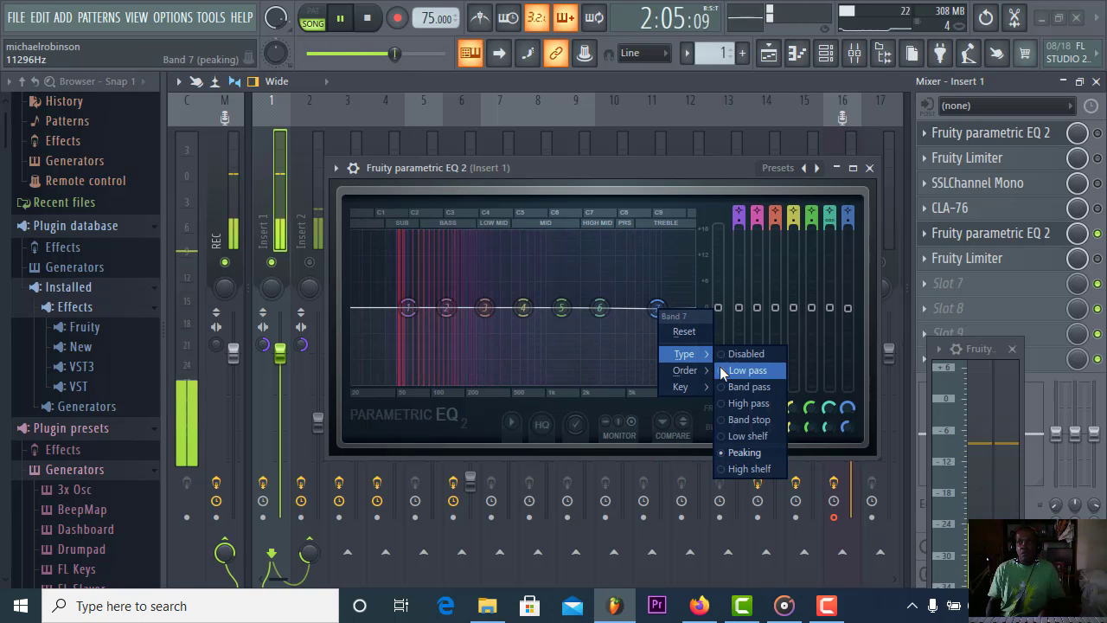
click(727, 369)
right_click(659, 311)
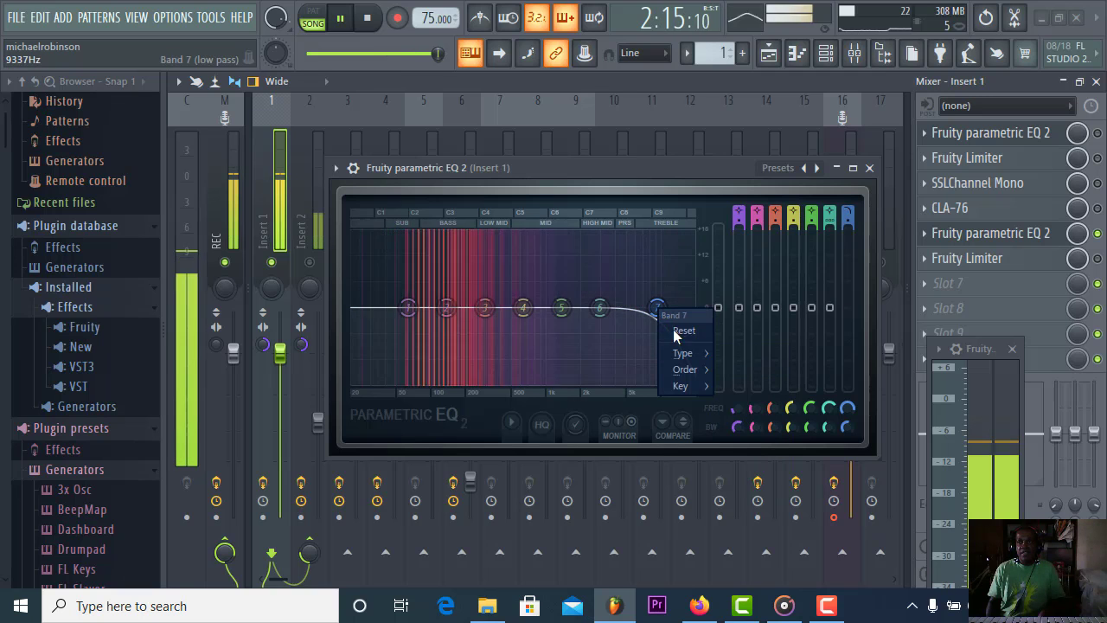
mouse_move(707, 370)
click(722, 390)
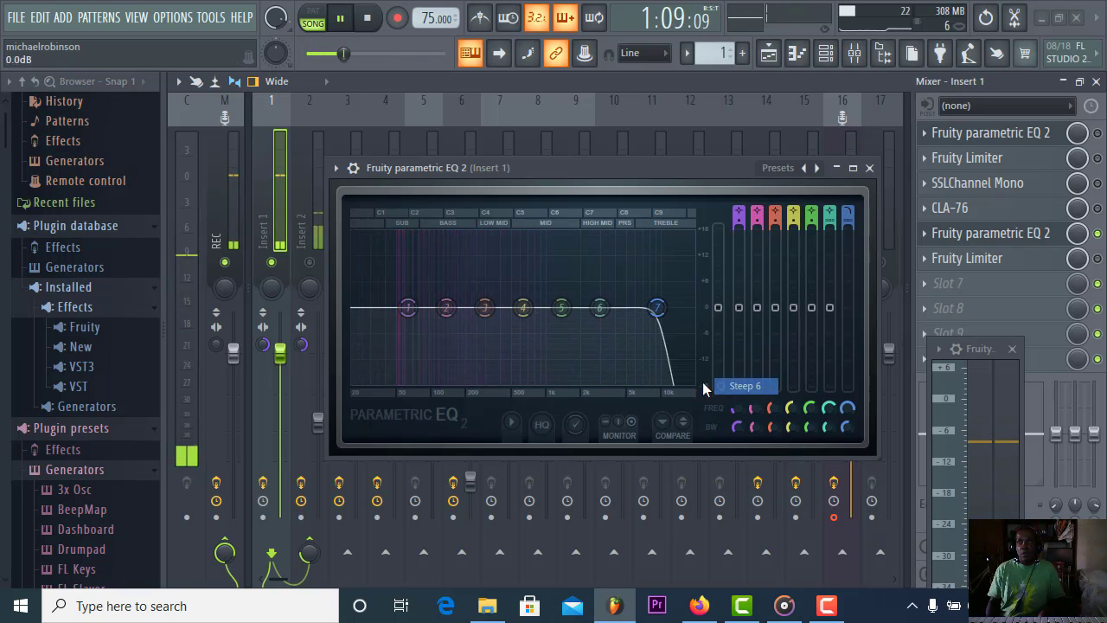
drag(656, 307, 651, 307)
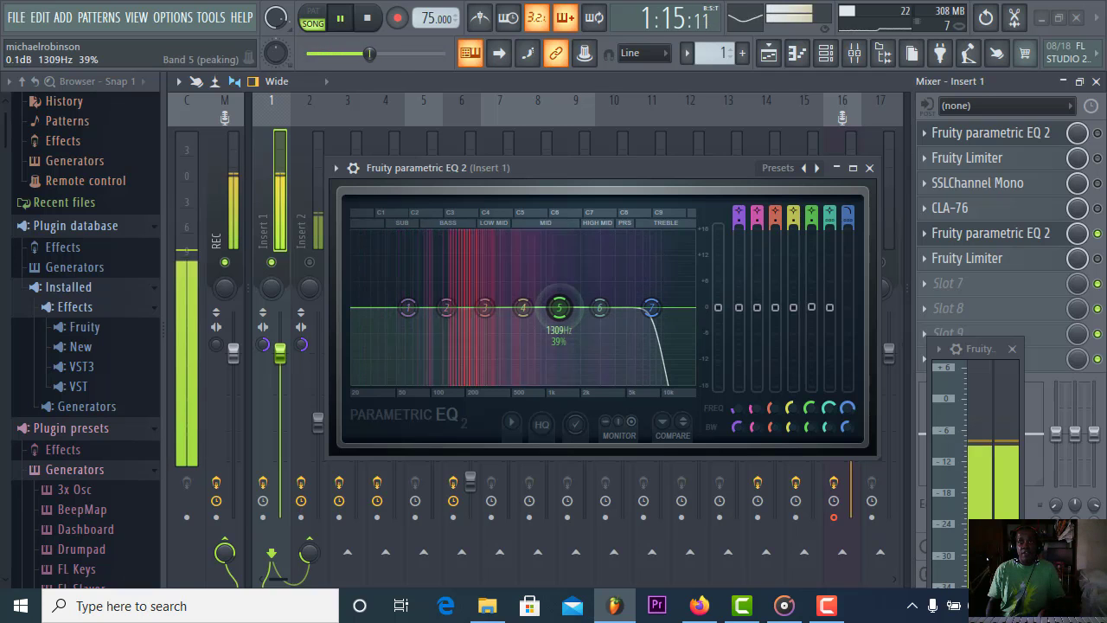
- Boost bands 5 and 2 slightly above 0 dB and move band 1 down to about 40 Hz
drag(561, 307, 553, 305)
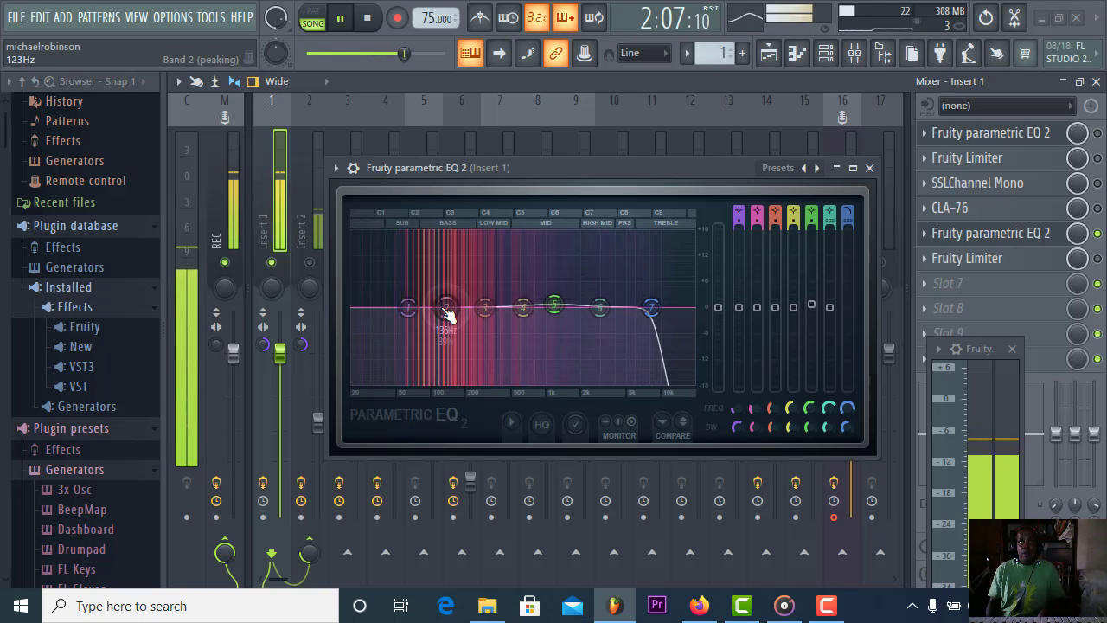
drag(448, 314, 388, 309)
click(409, 308)
- Set band 1 to High pass with a Steep 6 order and shift its cutoff slightly higher in frequency
right_click(388, 309)
mouse_move(420, 355)
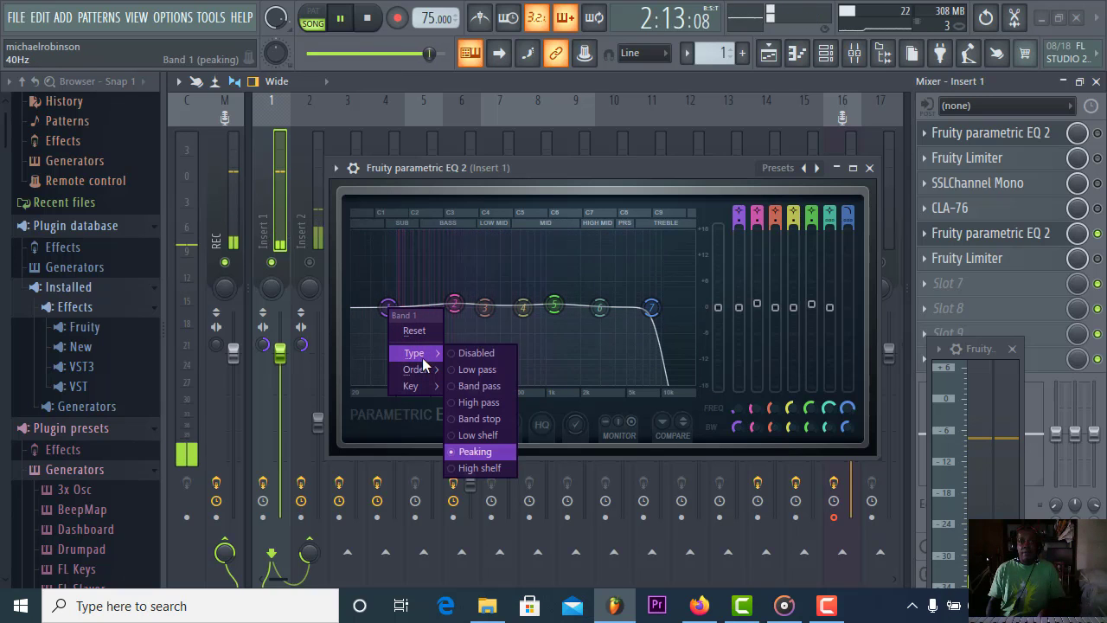
click(463, 400)
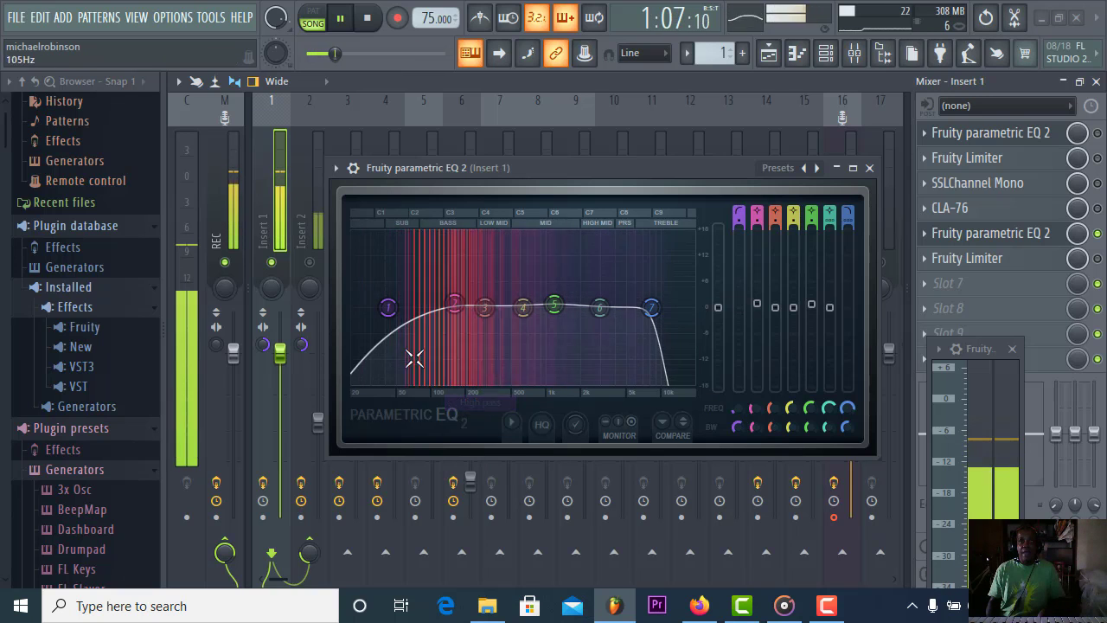
right_click(388, 309)
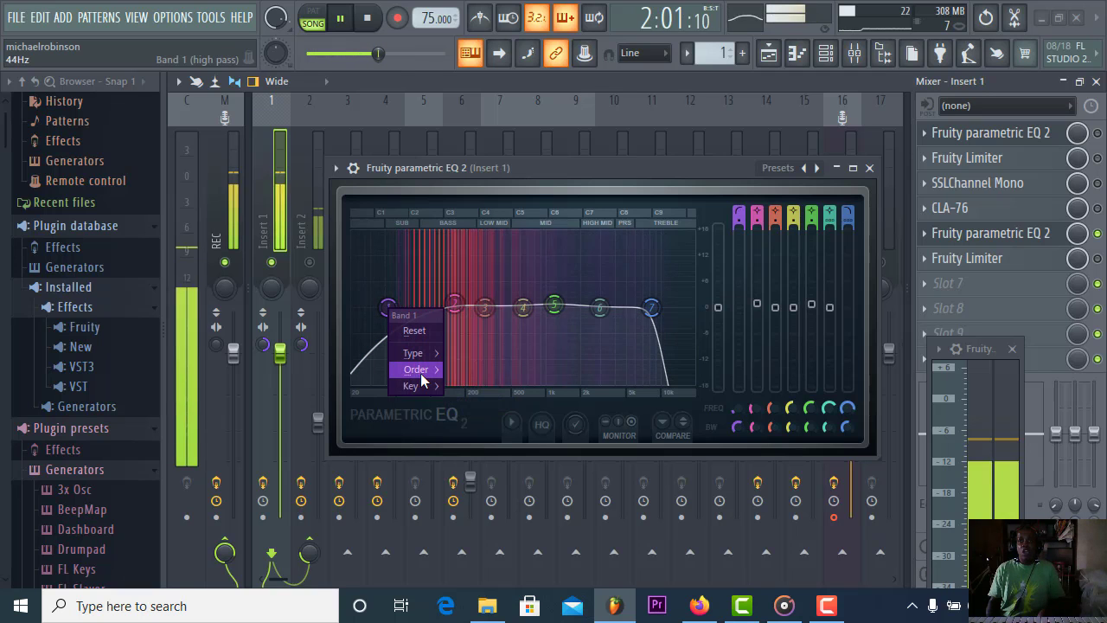
mouse_move(417, 369)
click(466, 385)
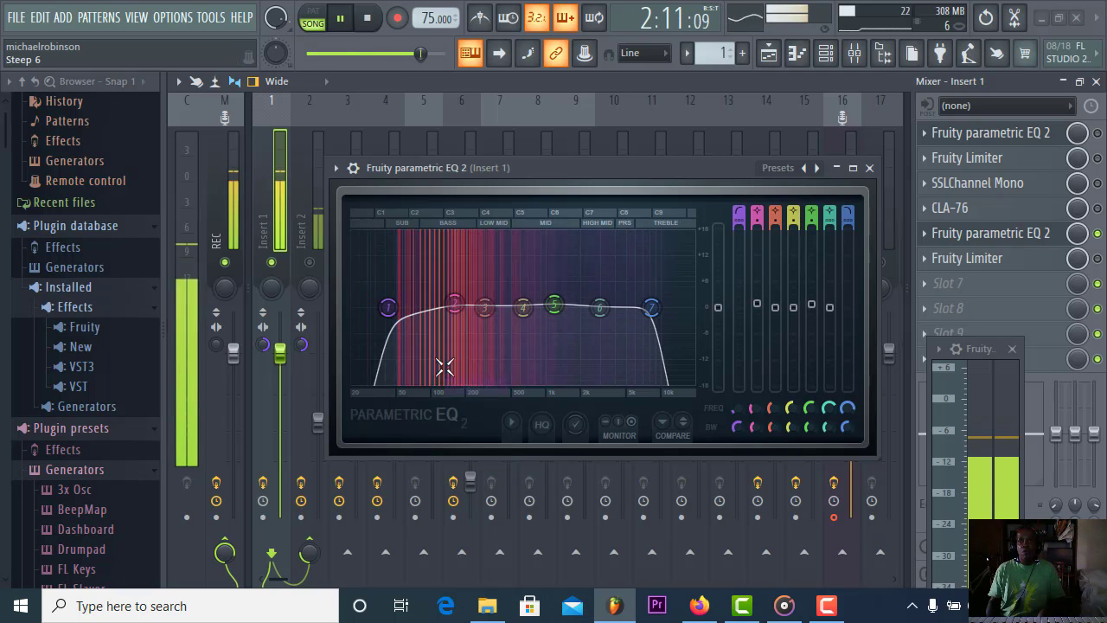
drag(395, 308, 395, 307)
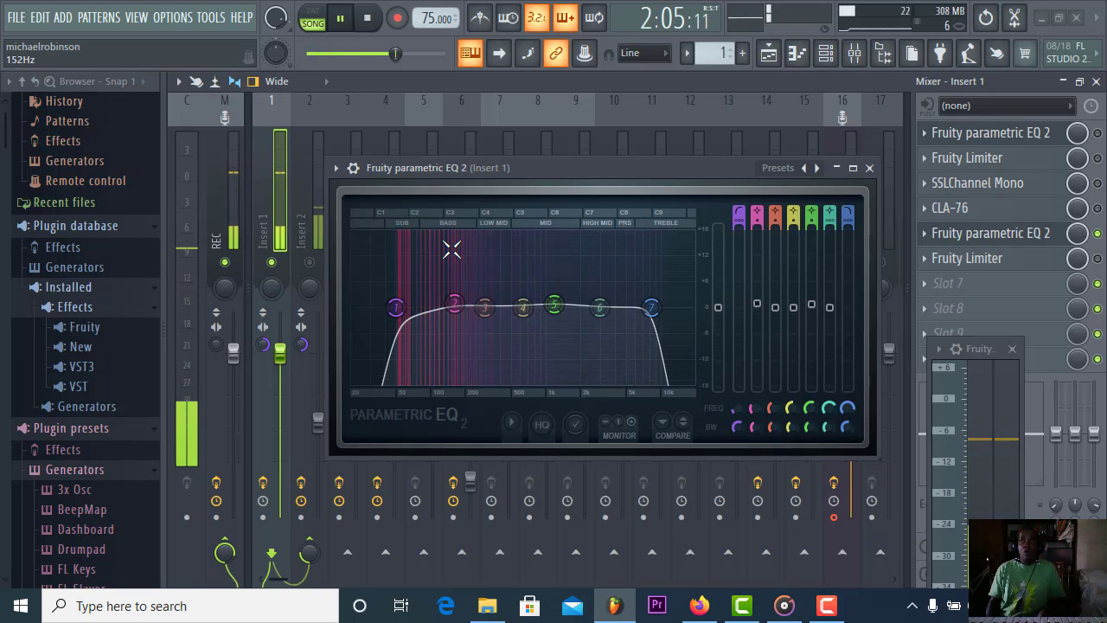
- Close Insert 1's EQ window, stop the song playback and select Insert 1 in the mixer
click(869, 168)
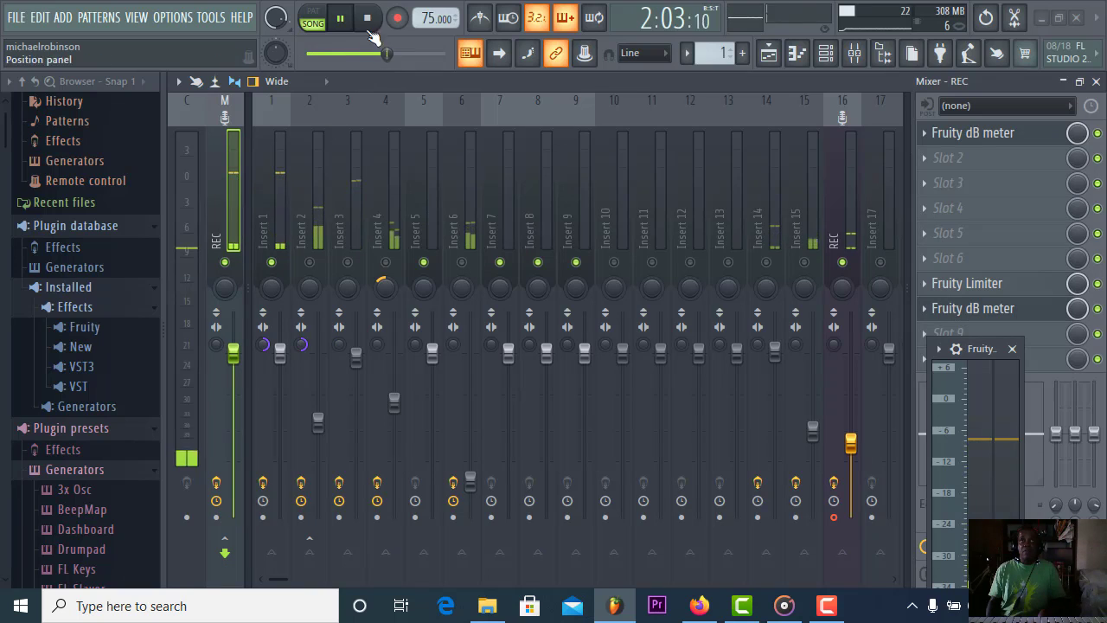
key(space)
click(284, 165)
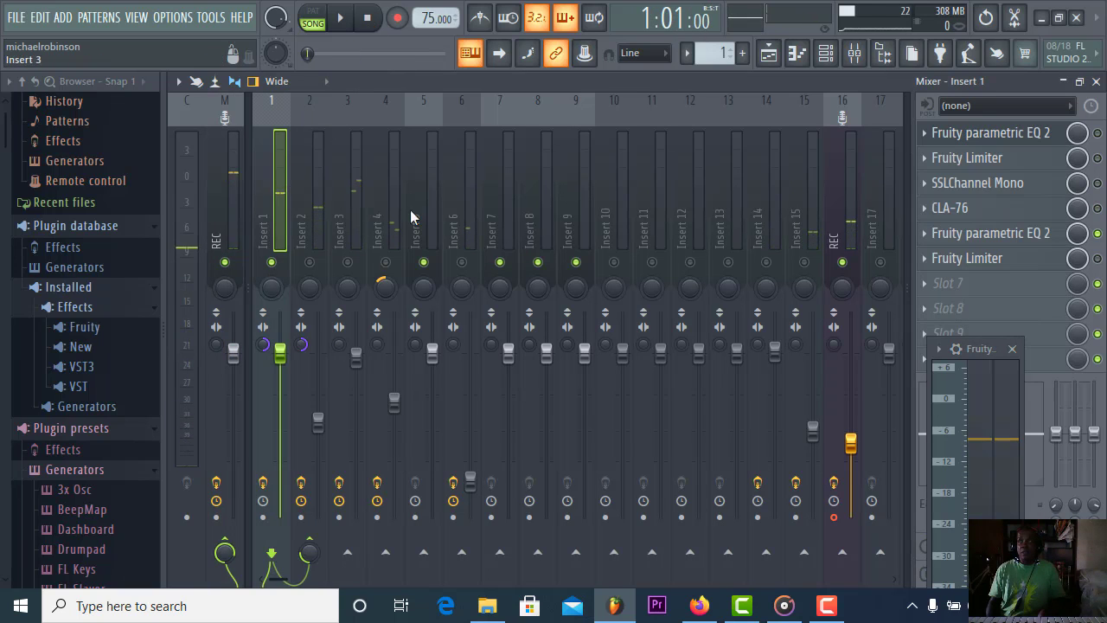
- Inspect the EQ curve in Insert 1's slot 1, followed by the one in Insert 2's slot 2
click(1007, 136)
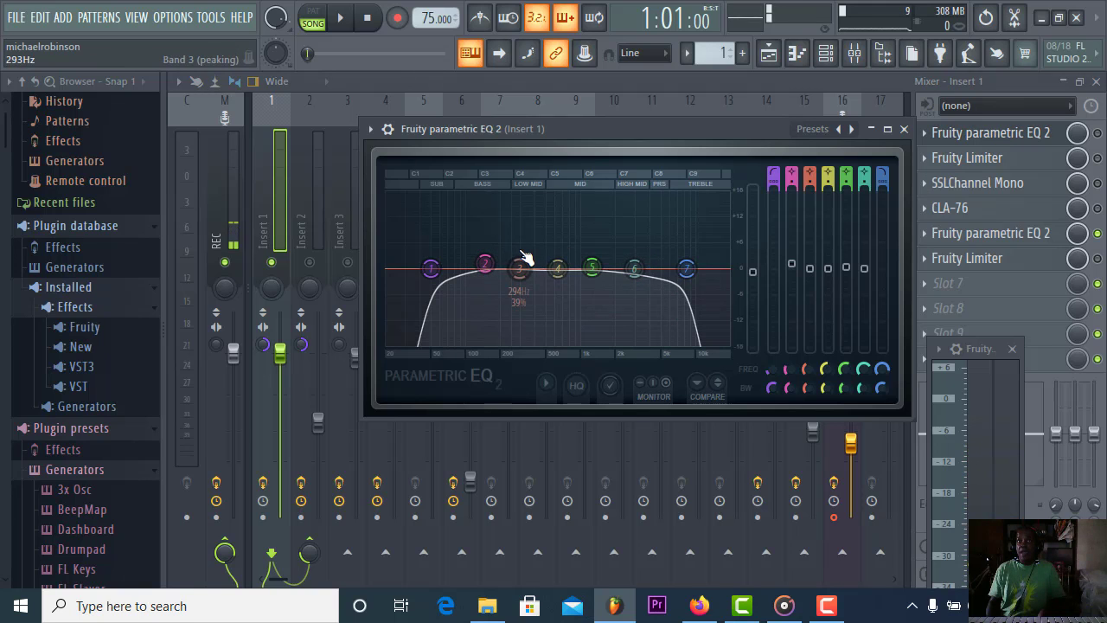
click(306, 196)
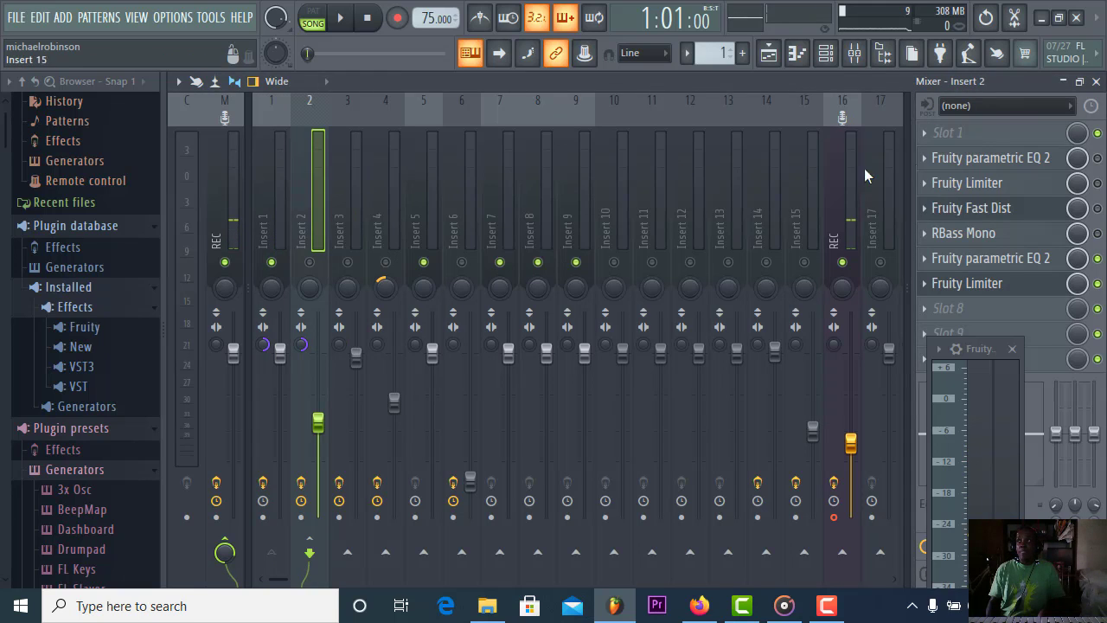
click(1019, 165)
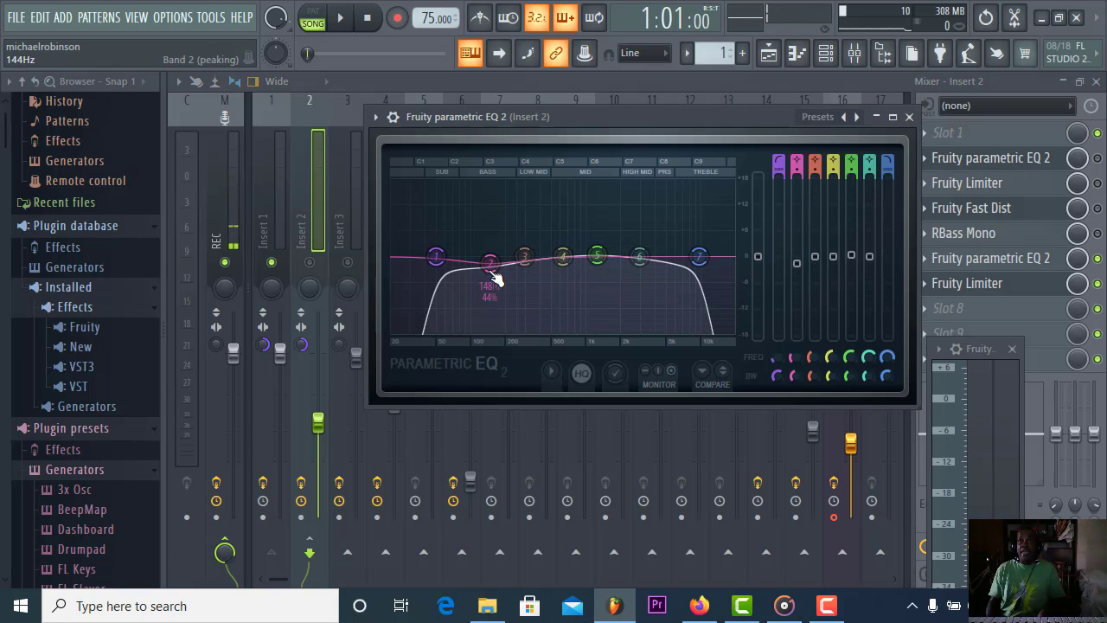
- Detach Insert 2's EQ window and reposition it over the mixer while switching between Inserts 1 and 2
click(379, 118)
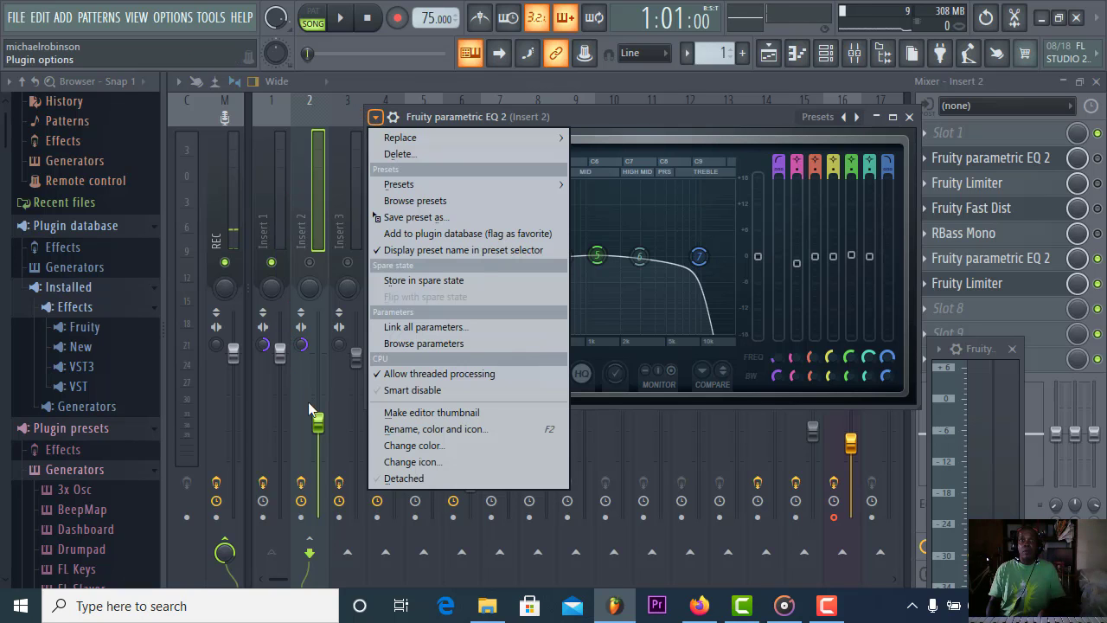
click(398, 479)
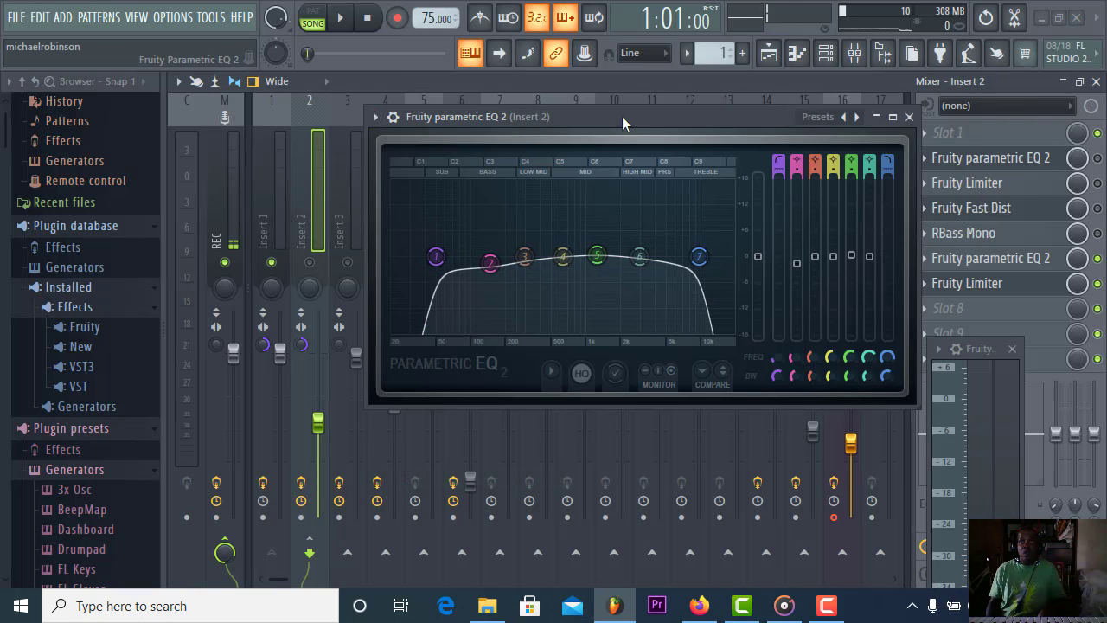
drag(608, 122, 759, 108)
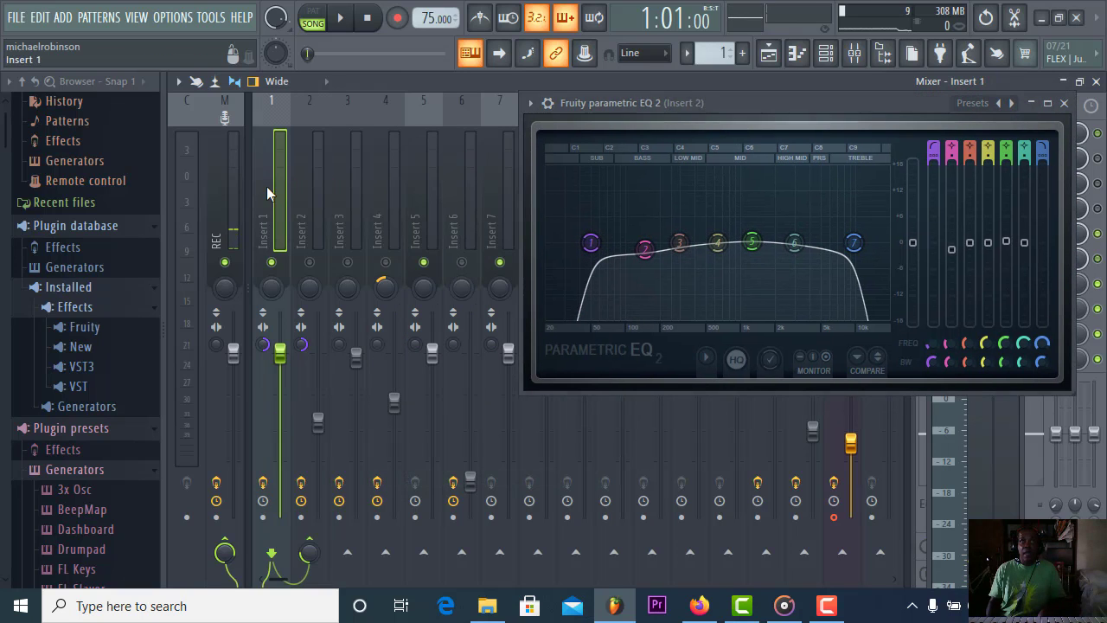
drag(771, 107, 581, 117)
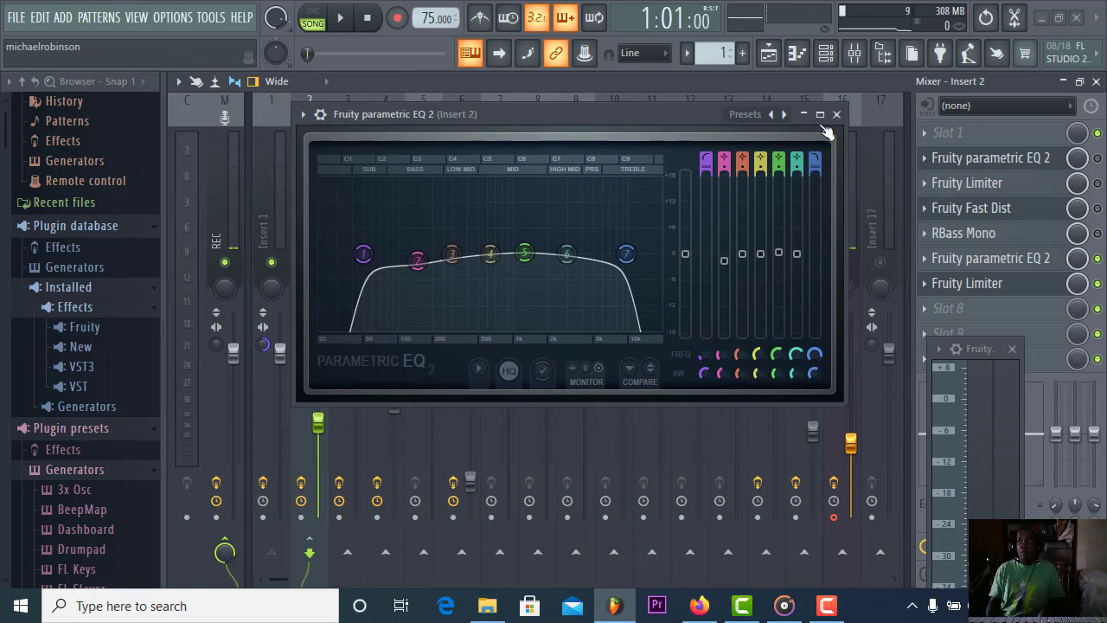
- Turn off the Detached option for Insert 2's slot 2 EQ window
click(982, 160)
click(982, 160)
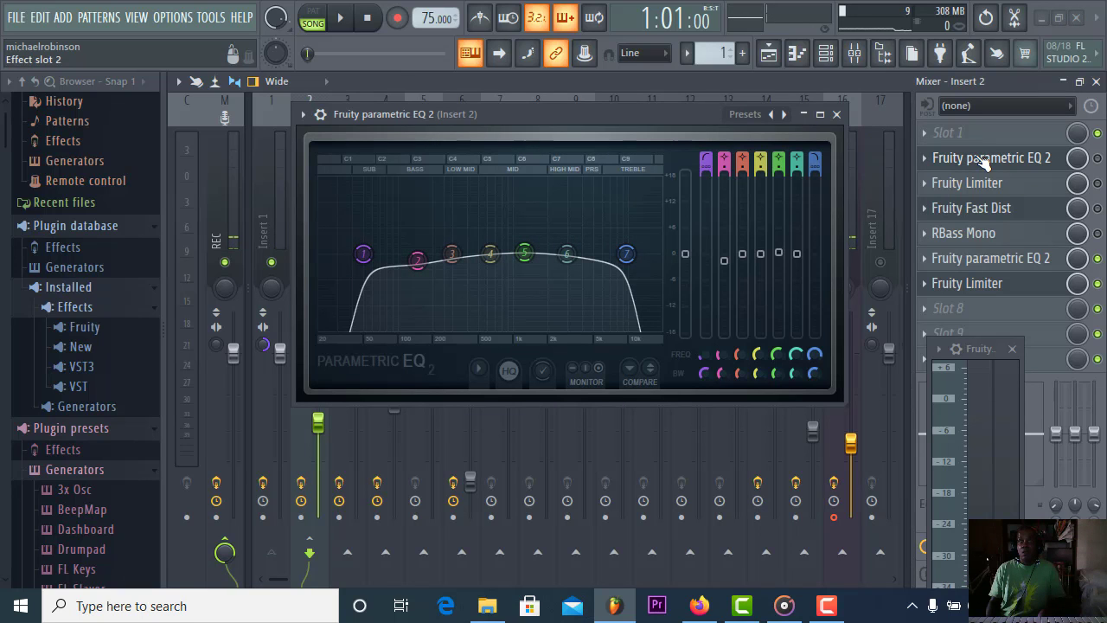
click(303, 114)
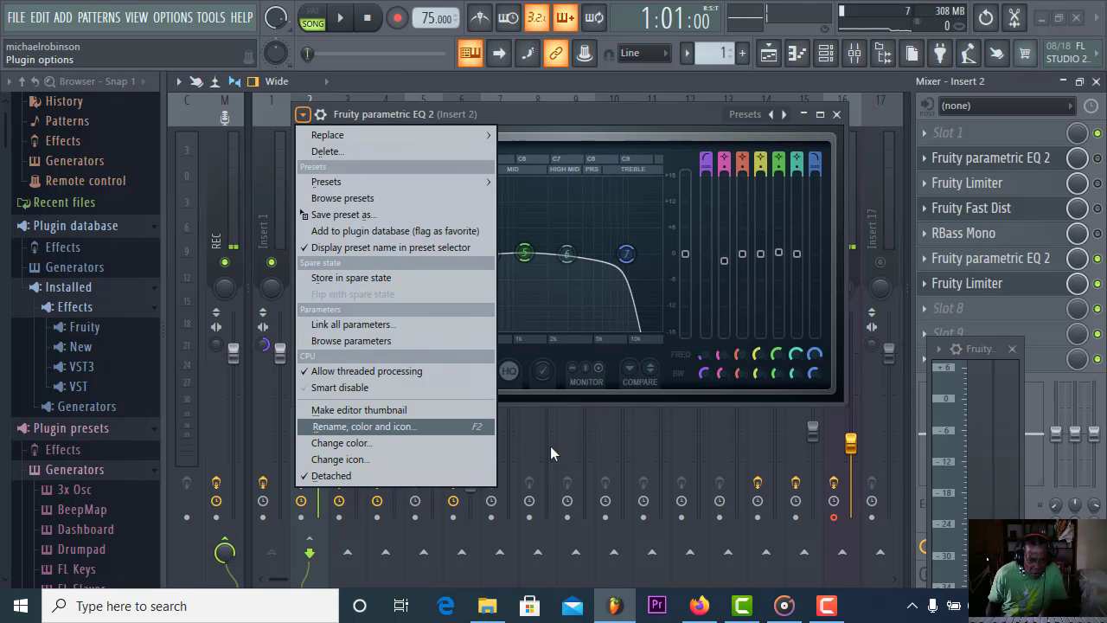
click(480, 475)
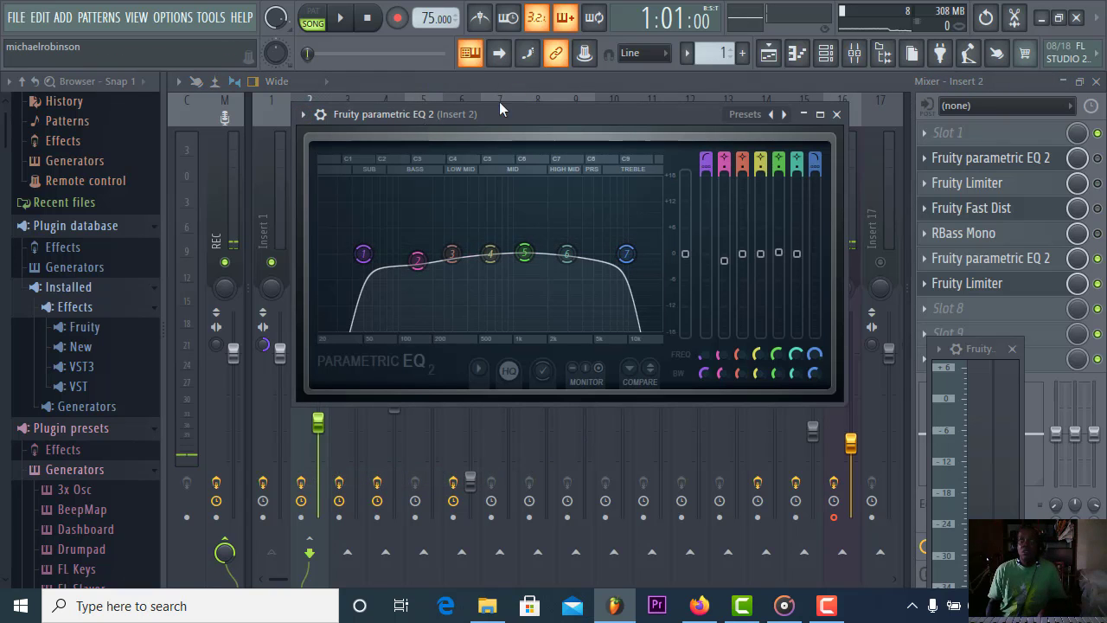
- Move Insert 2's EQ window clear of the first mixer tracks, and open and reposition the EQ in Insert 1's slot 1
drag(511, 128, 678, 129)
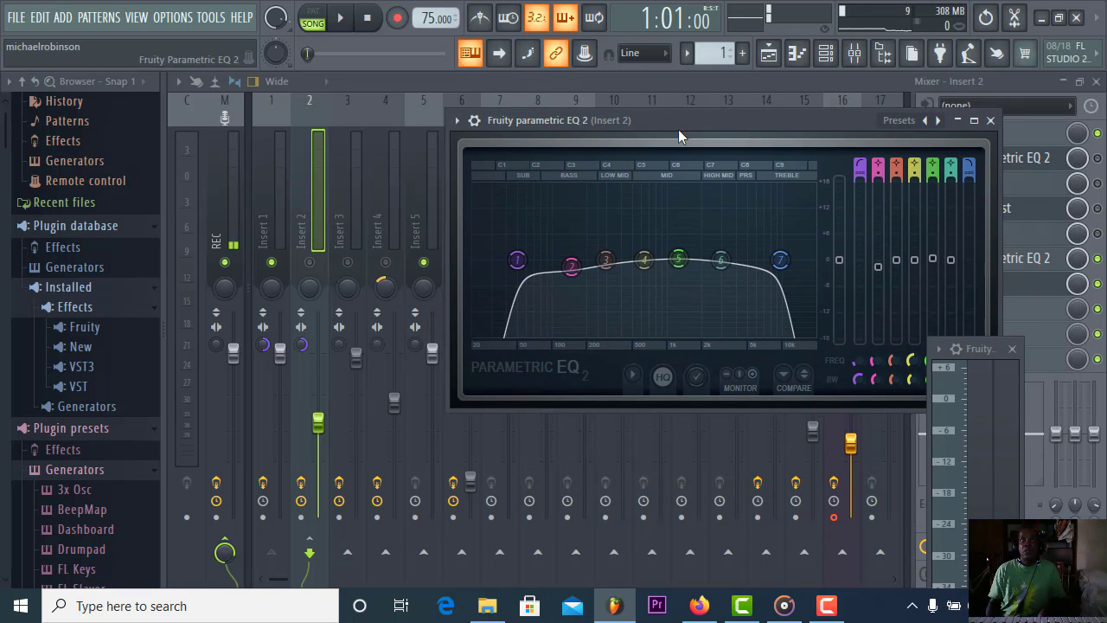
click(269, 196)
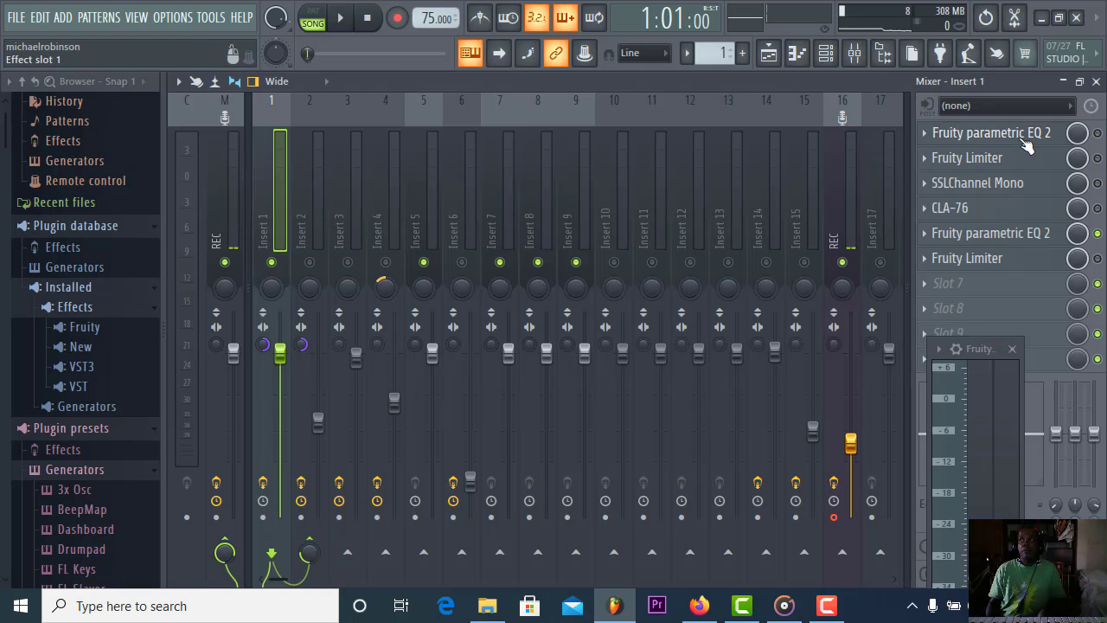
click(986, 136)
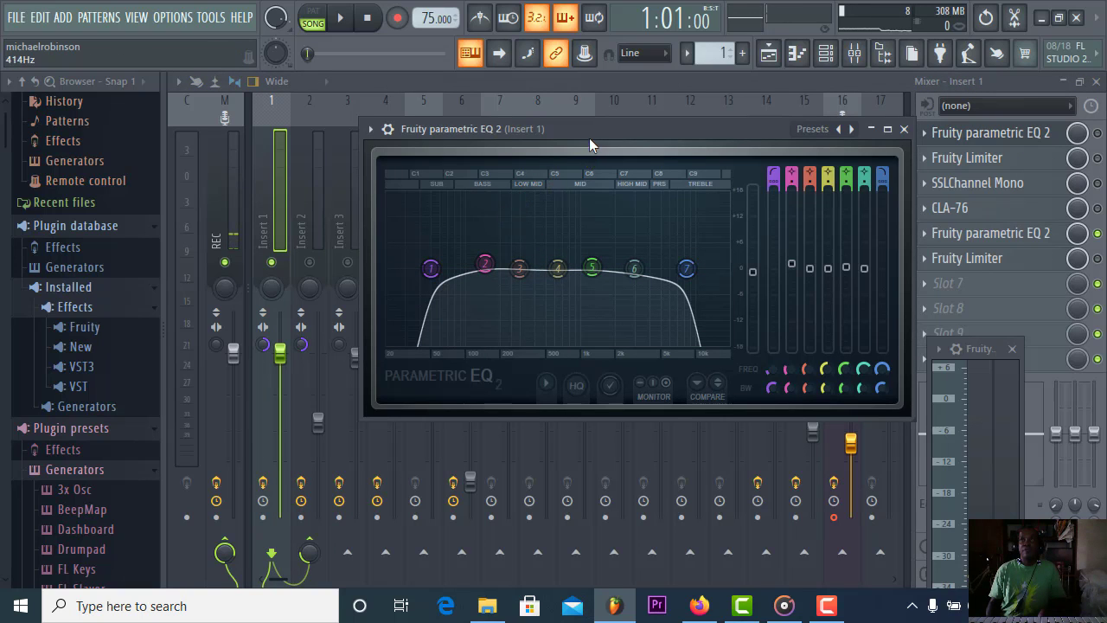
drag(604, 133, 743, 107)
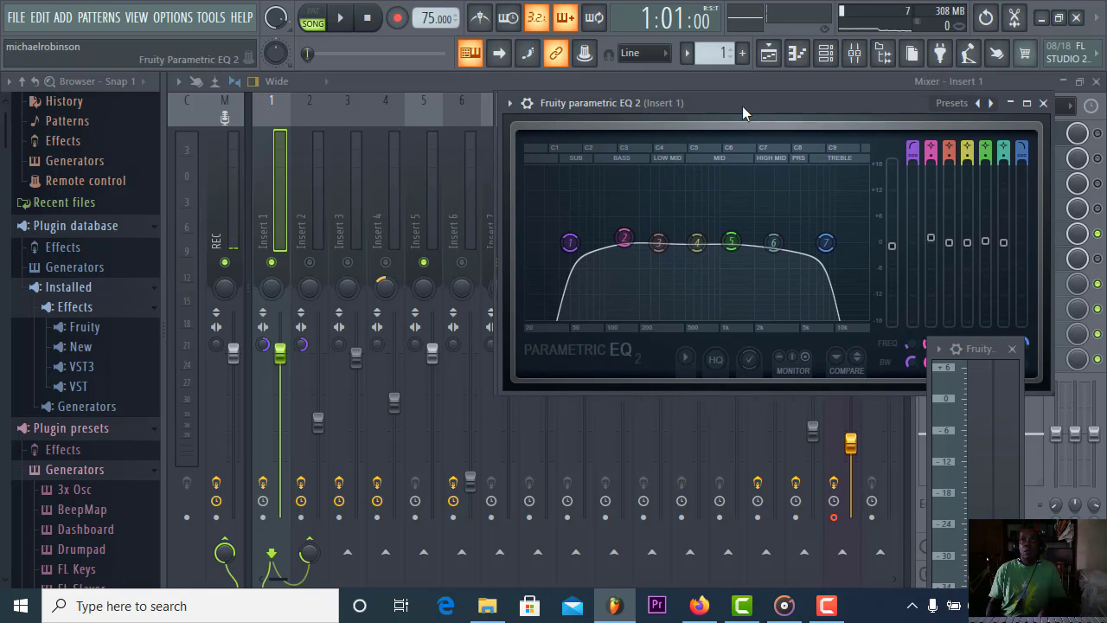
- Detach Insert 1's EQ window and move it over the lower part of the mixer
click(509, 102)
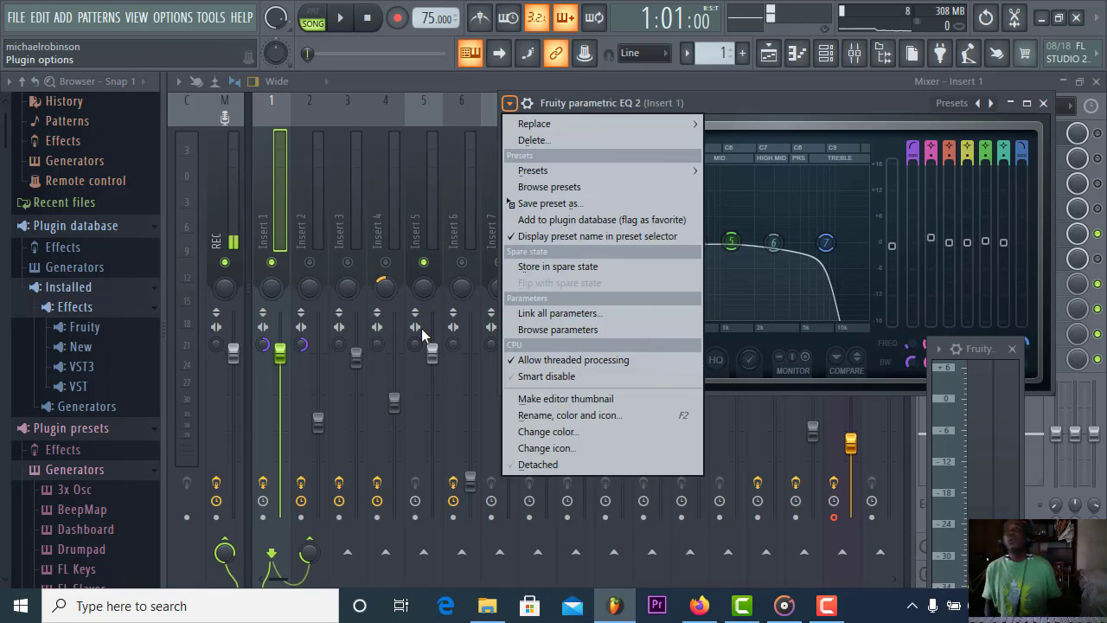
click(548, 465)
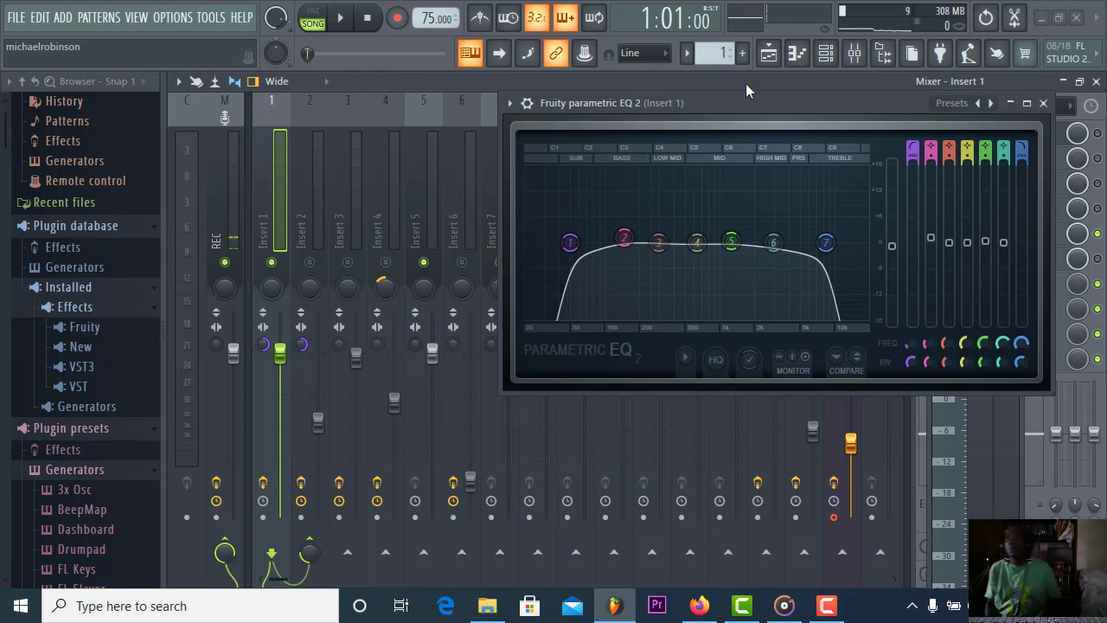
drag(747, 102, 472, 282)
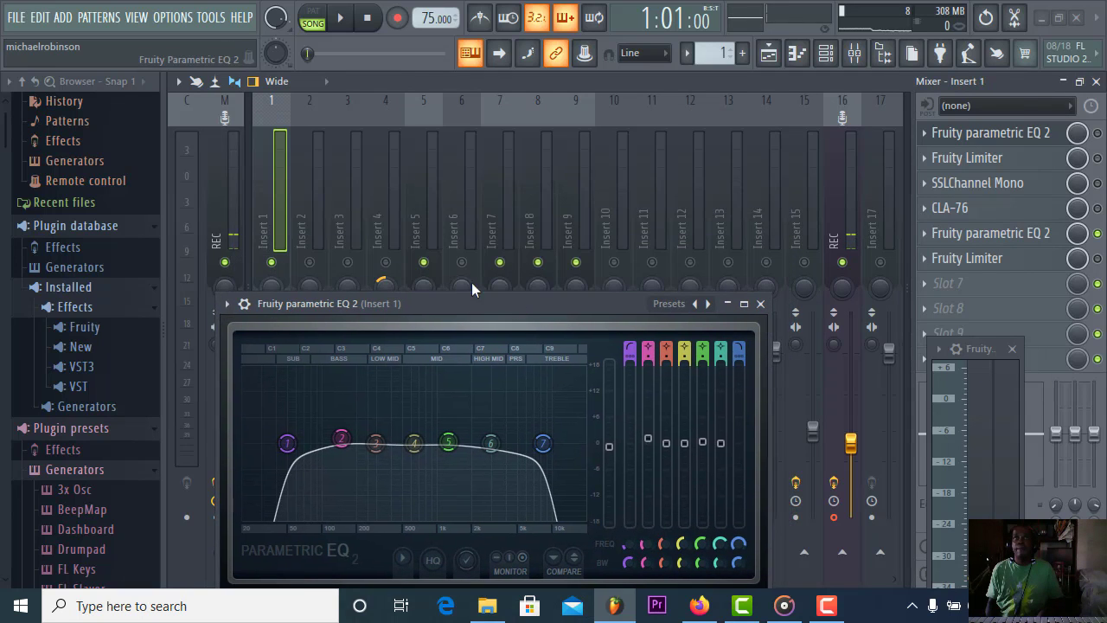
- Select Insert 2 and open its slot 2 EQ to compare its curve with Insert 1's detached EQ
click(321, 184)
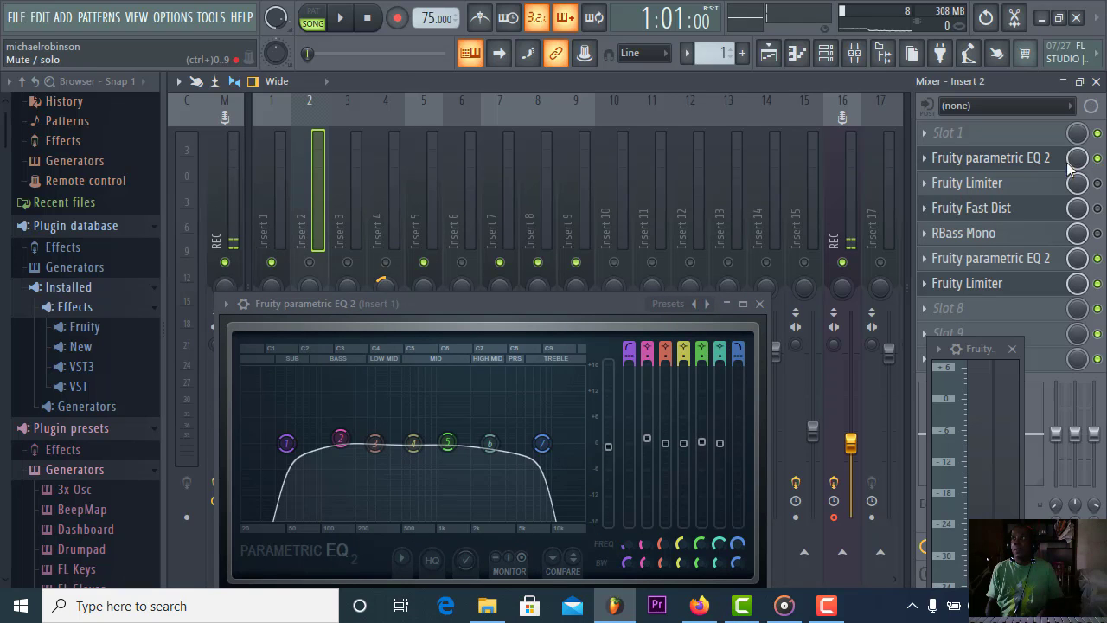
click(997, 164)
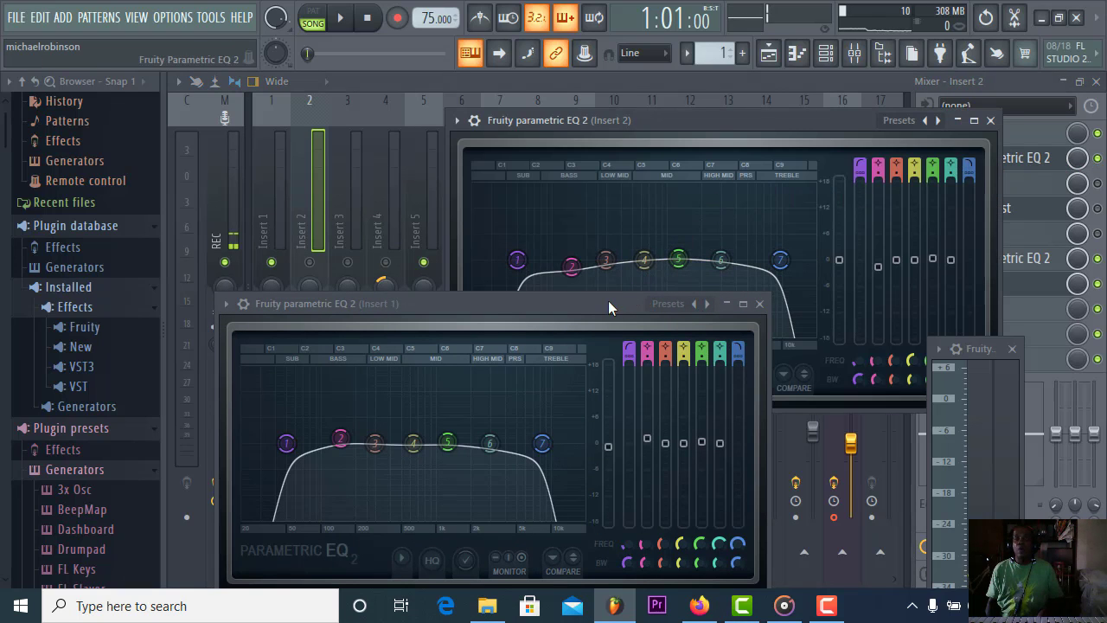
- Line up Insert 1's EQ window below Insert 2's, compare their low and high cut-offs, and close both EQ windows
drag(608, 300, 847, 297)
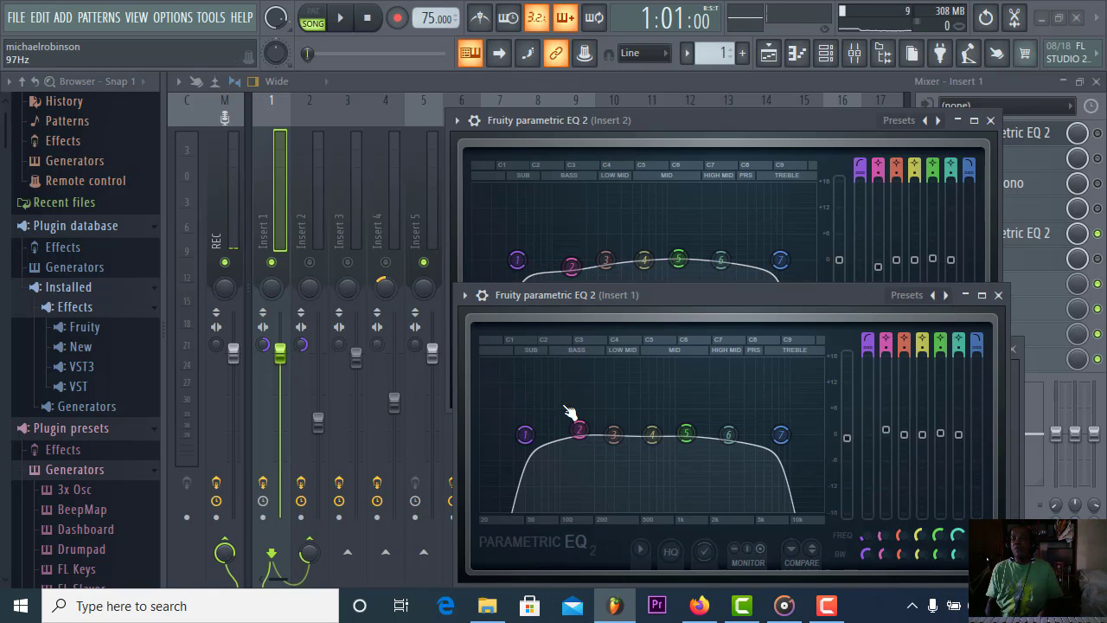
mouse_move(593, 444)
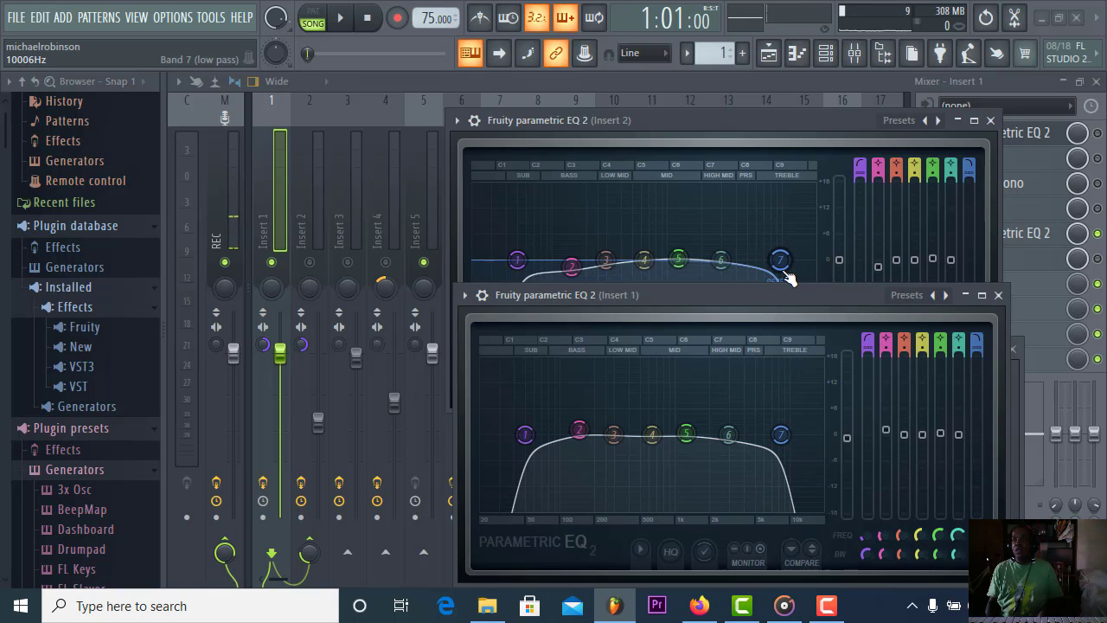
drag(787, 279, 785, 281)
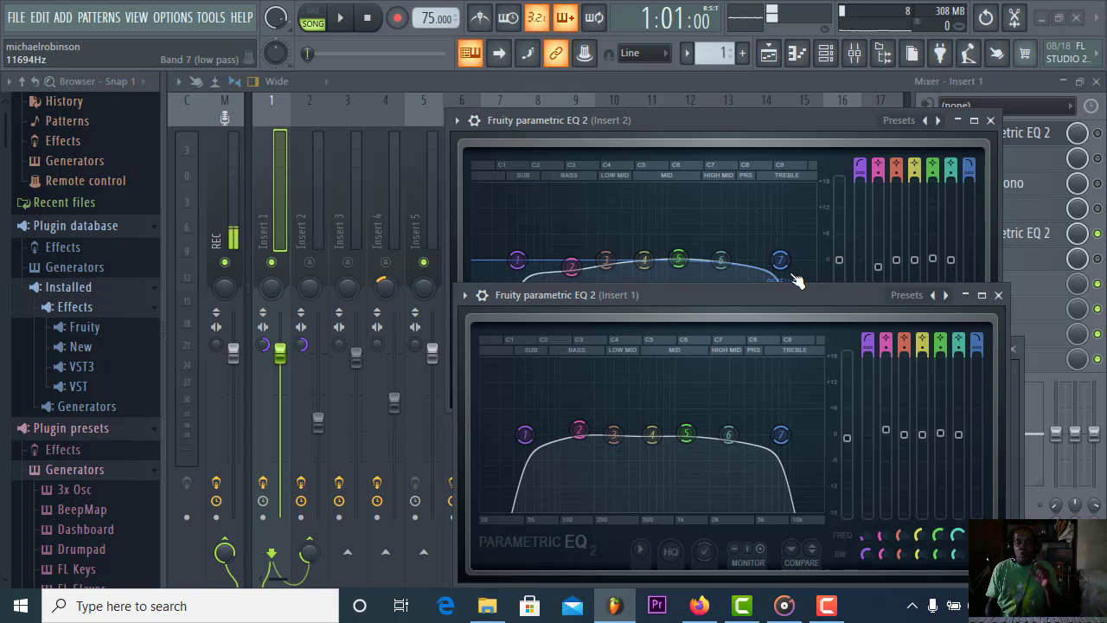
click(998, 295)
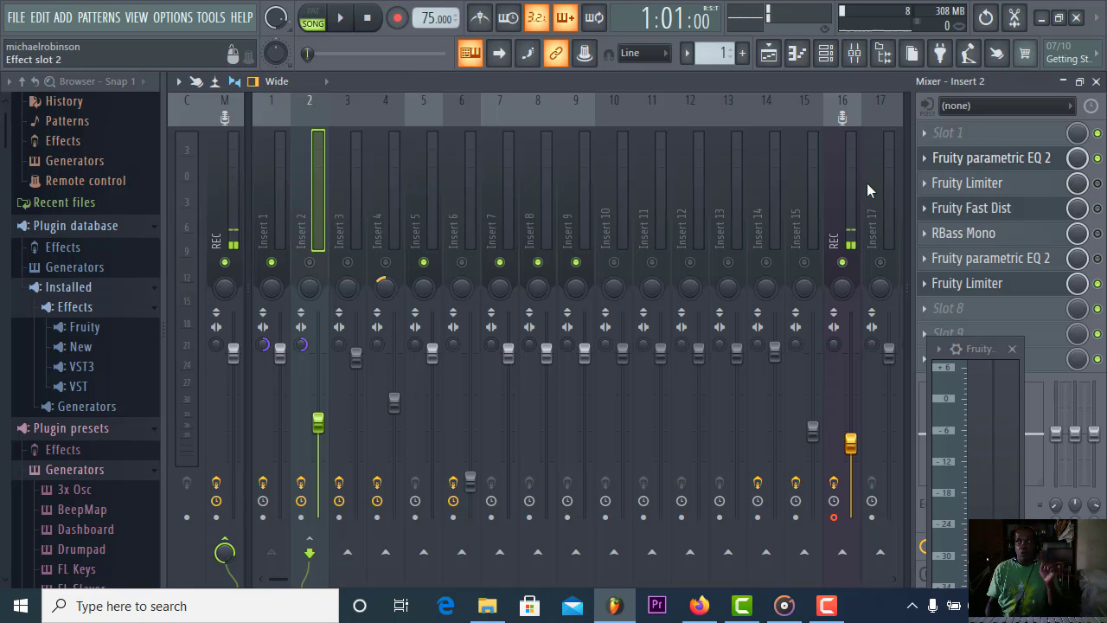
- Play the song with Insert 1 selected, unmute Insert 2 to hear both tracks together, and stop playback
click(263, 206)
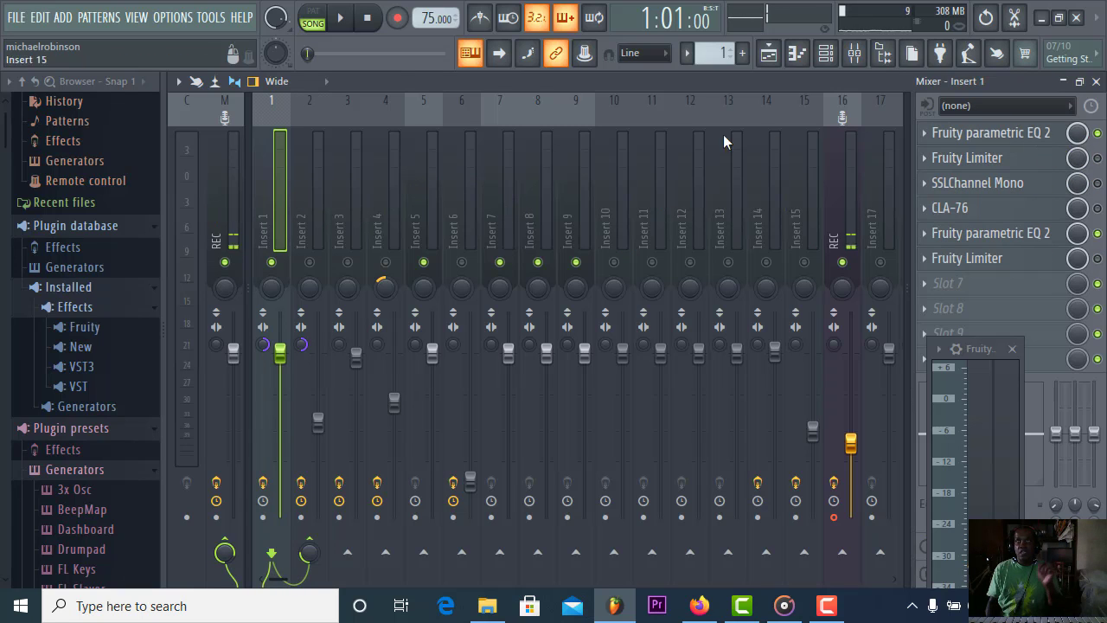
click(348, 20)
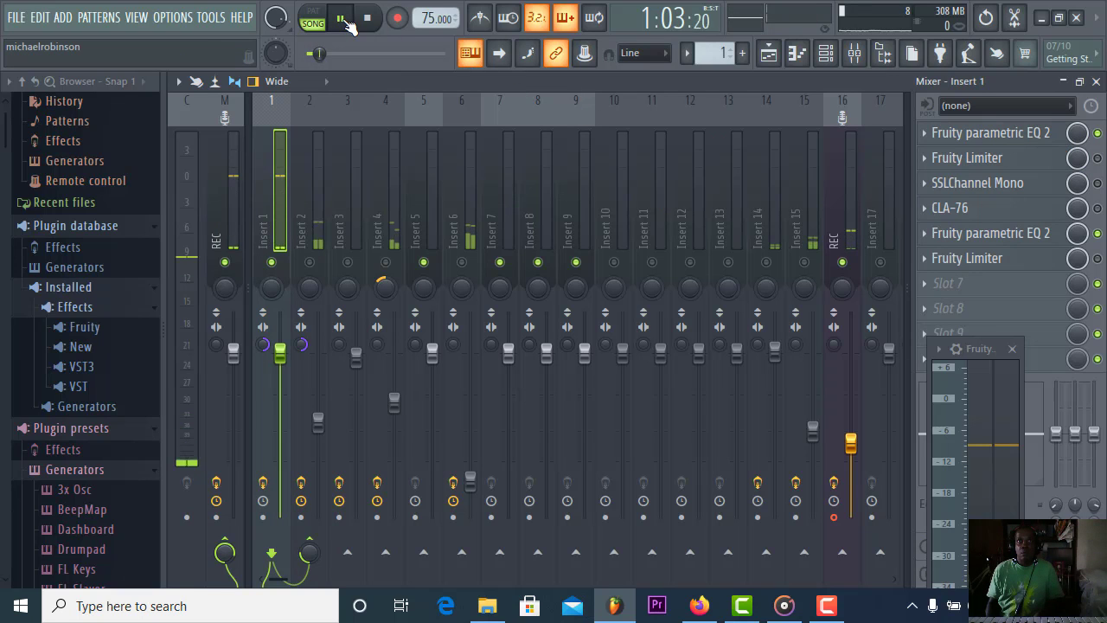
click(306, 268)
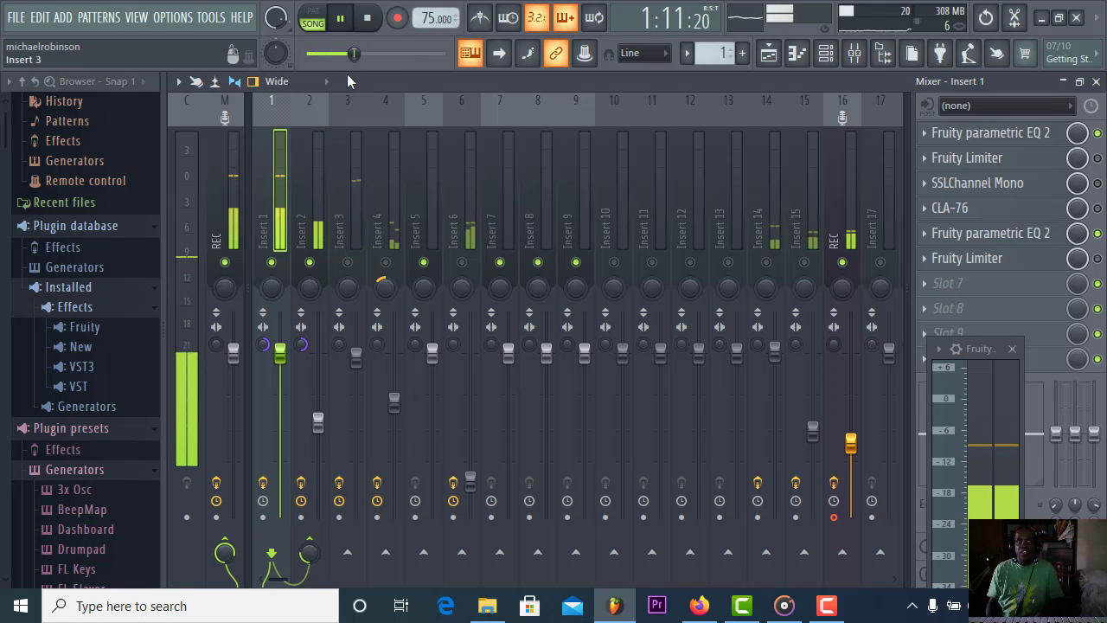
click(368, 19)
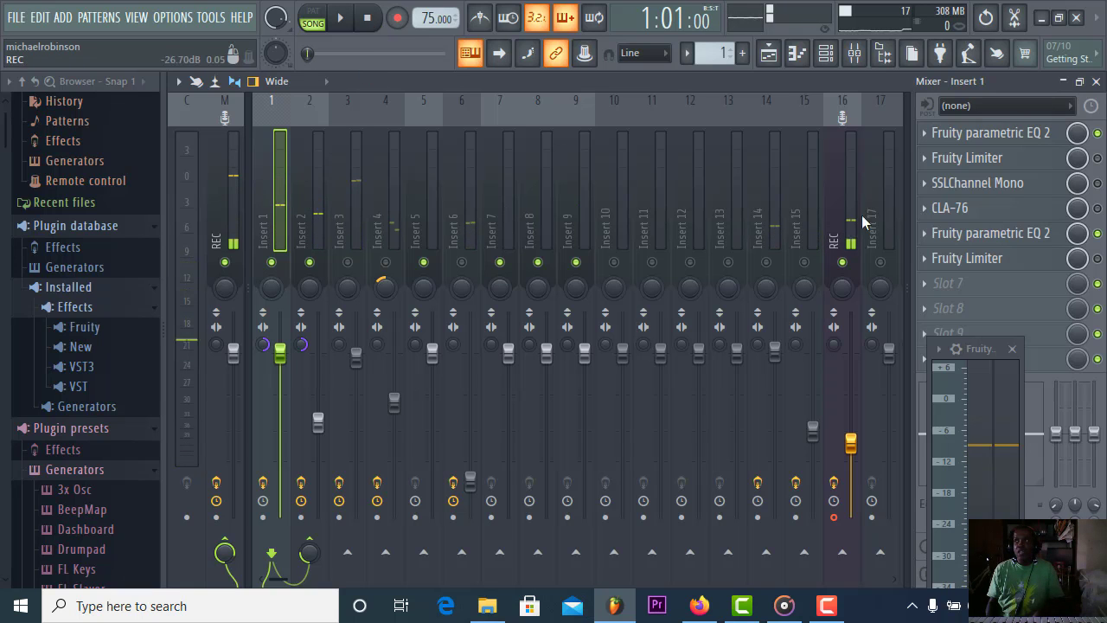
- Load FabFilter Pro-Q 3 into Insert 1's slot 7 and move its window clear of the first mixer tracks
click(930, 286)
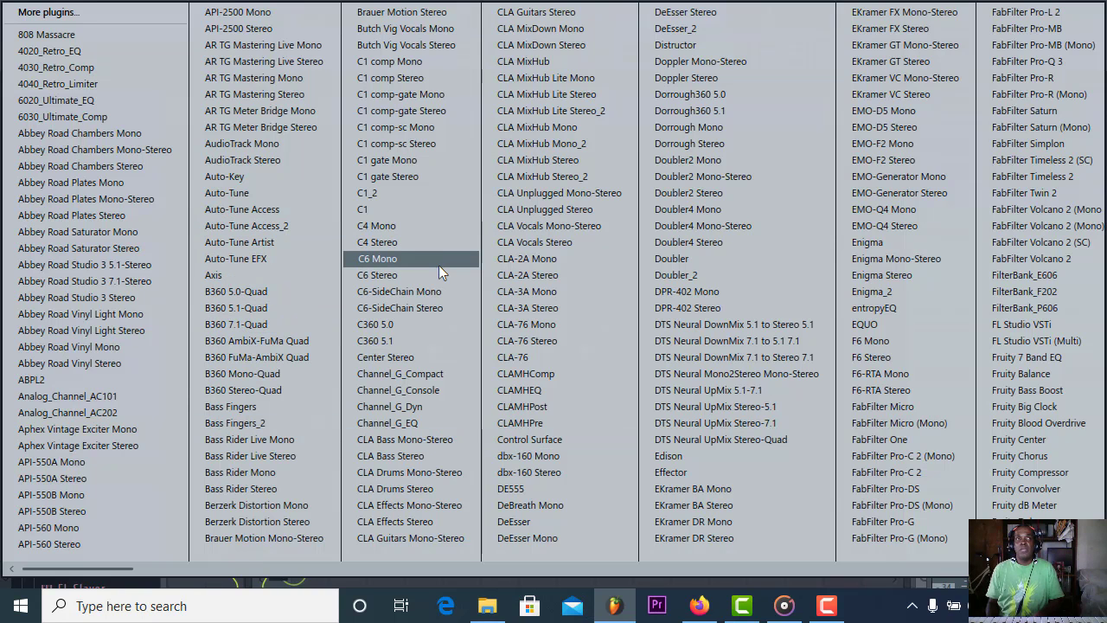
scroll(665, 300, down, 4)
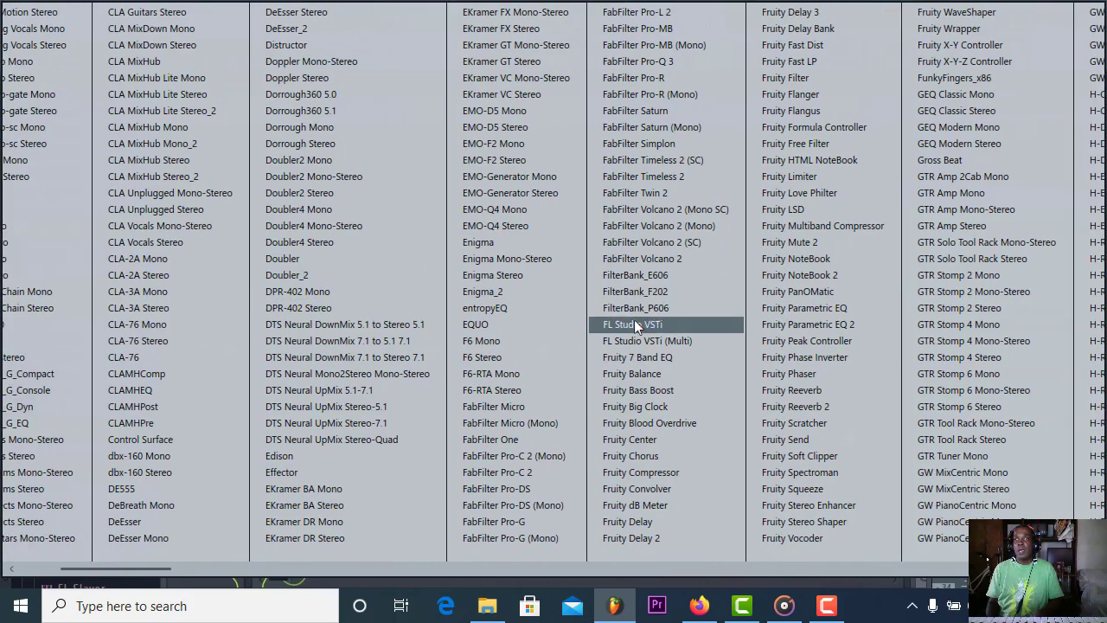
scroll(636, 320, up, 1)
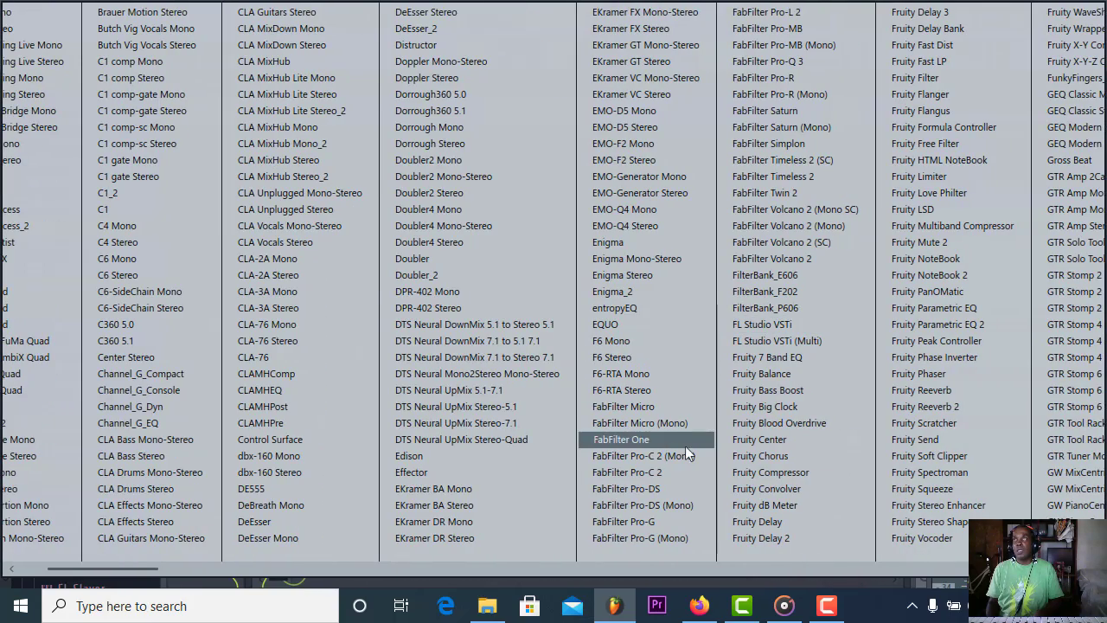
click(774, 64)
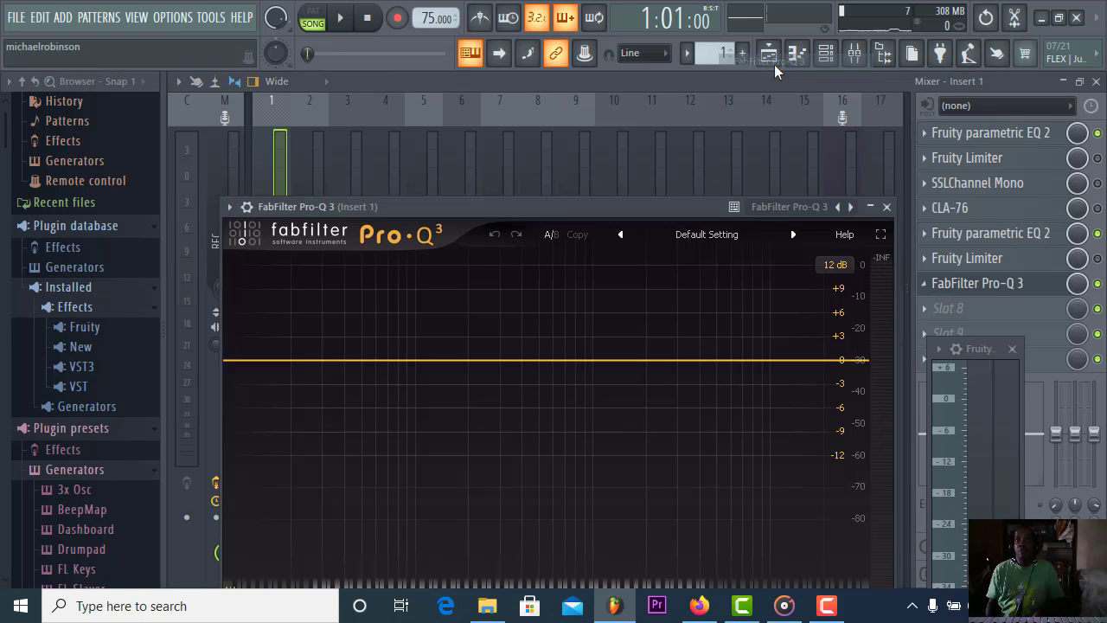
drag(610, 209, 686, 131)
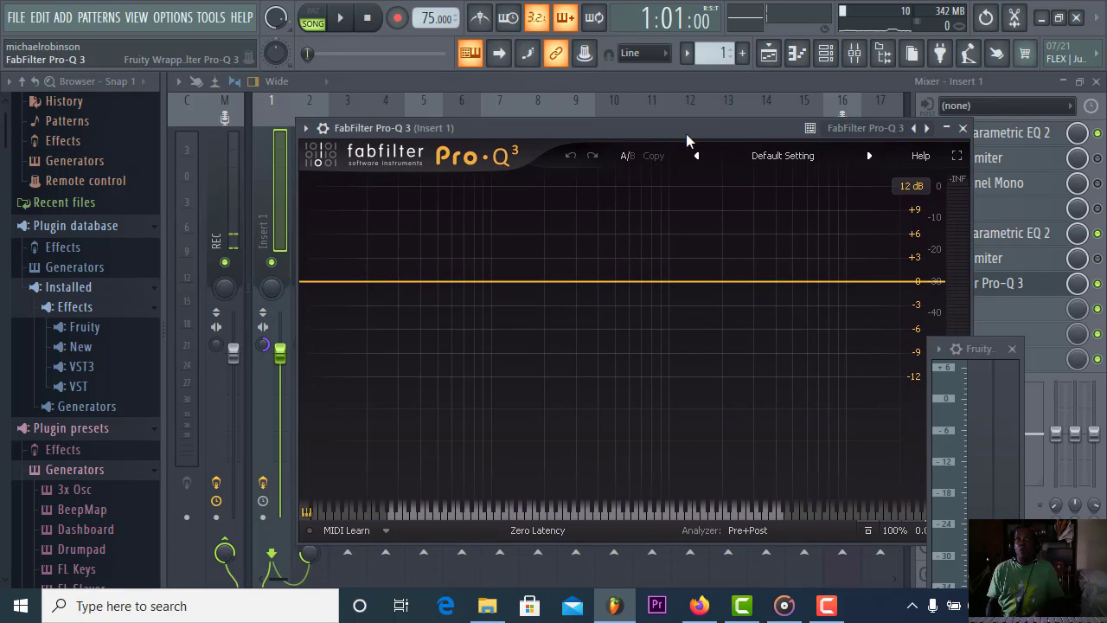
- Play the song with Insert 1's Pro-Q 3 analyzer in view, move its window off Insert 2, and toggle Insert 2's mute
click(345, 24)
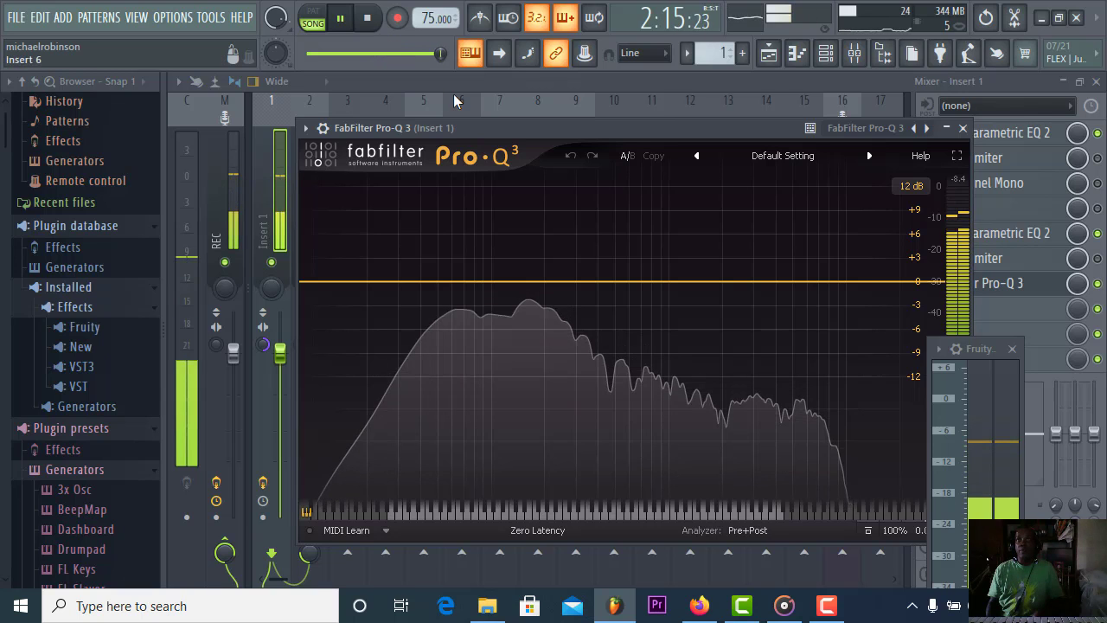
drag(499, 122, 569, 116)
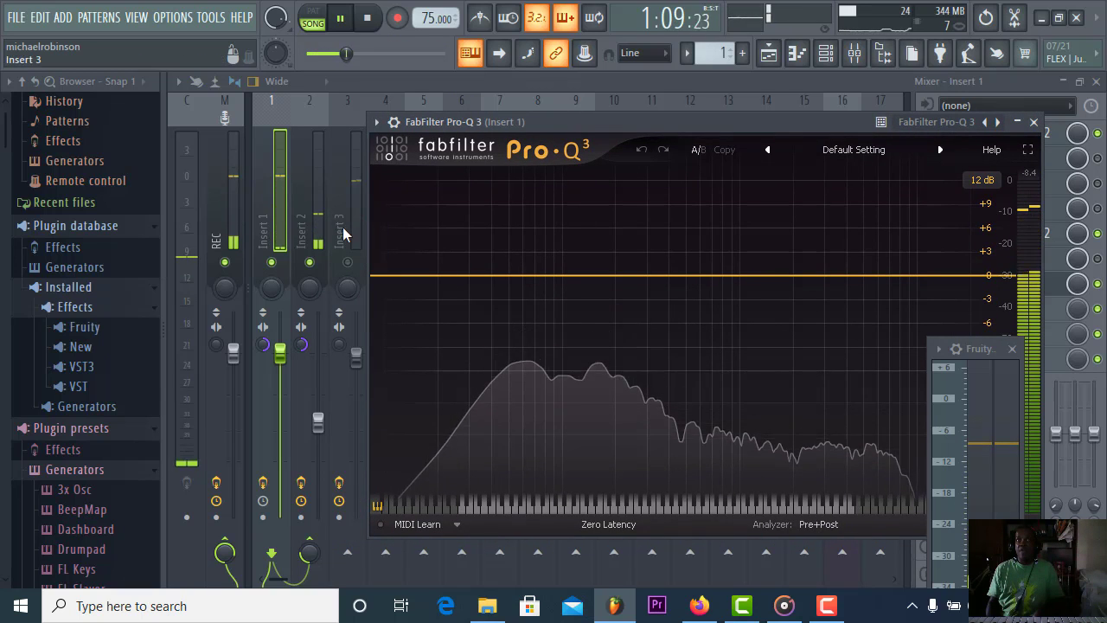
click(310, 262)
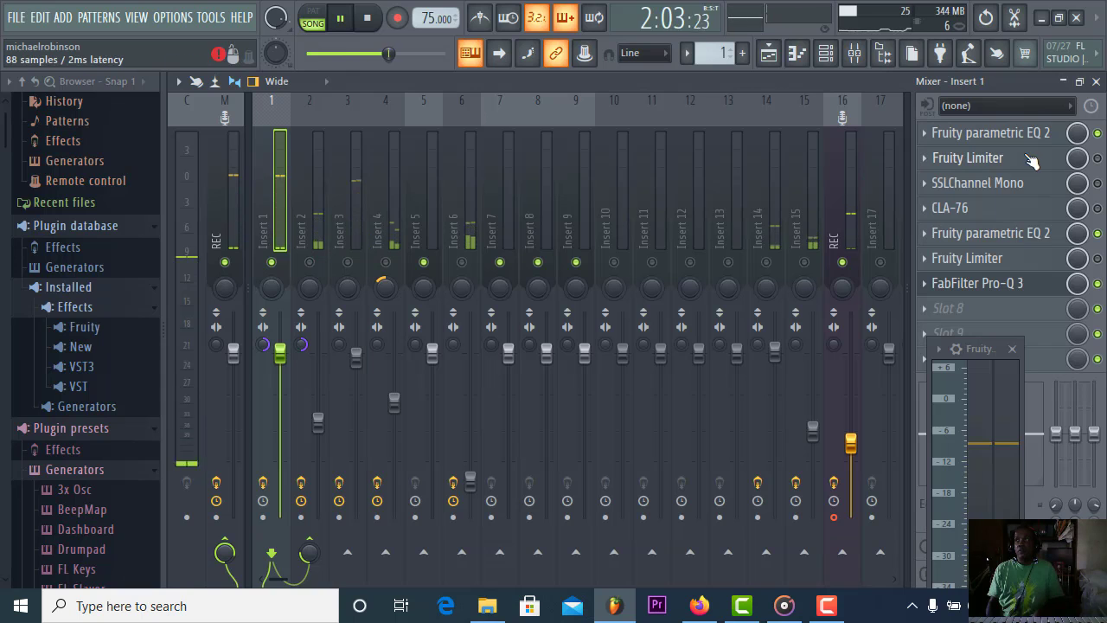
- Reopen Insert 1's Pro-Q 3, examine the low and high ends of its spectrum, close it and stop playback
click(987, 290)
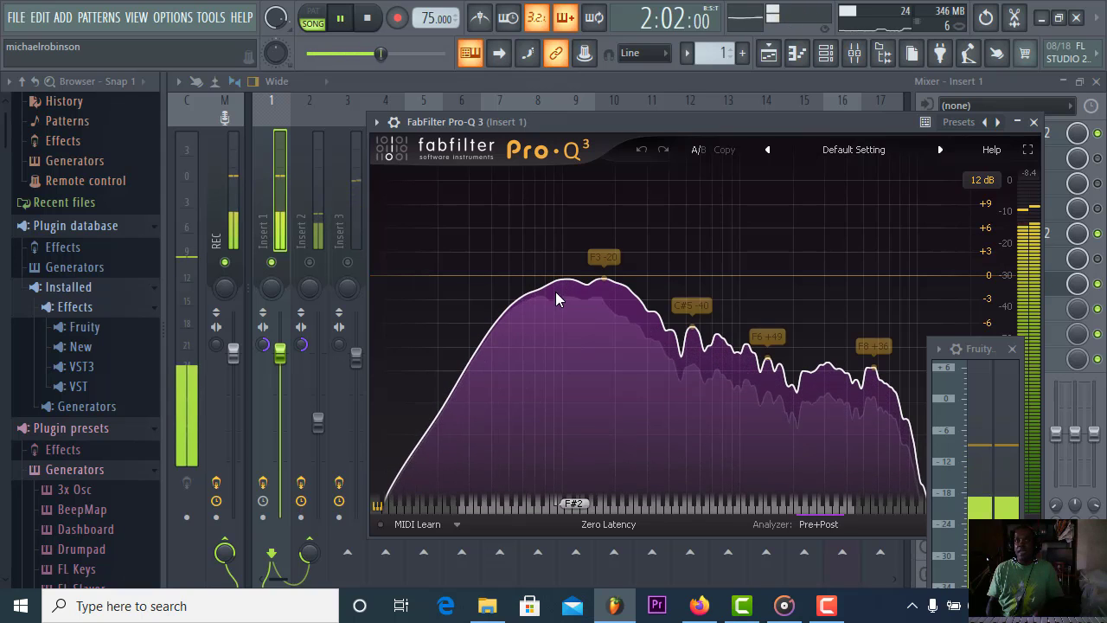
mouse_move(556, 290)
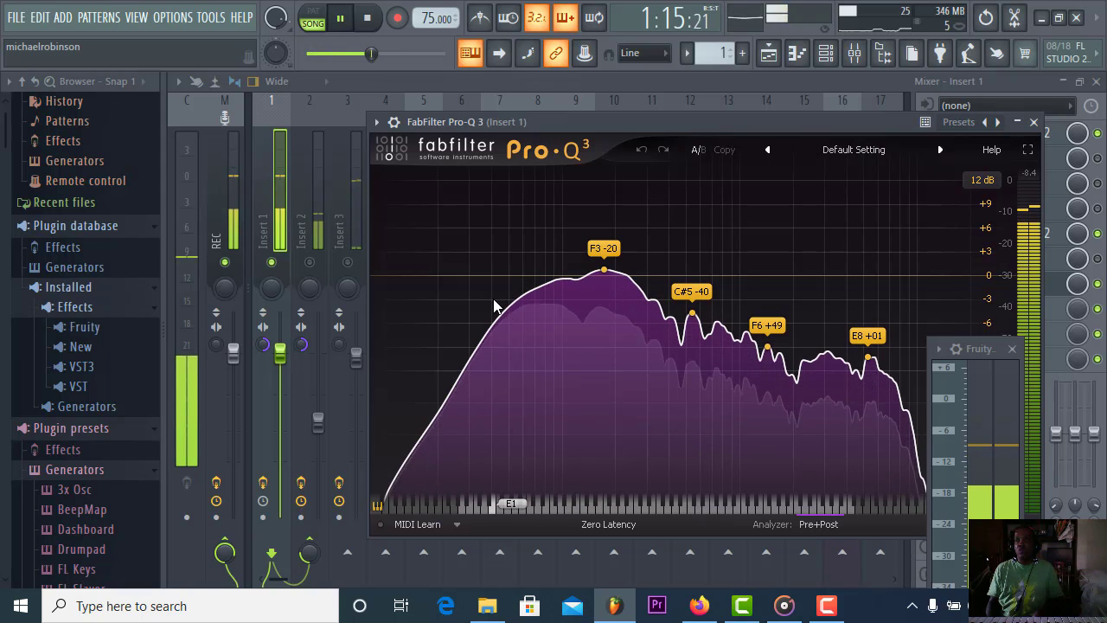
drag(795, 122, 726, 109)
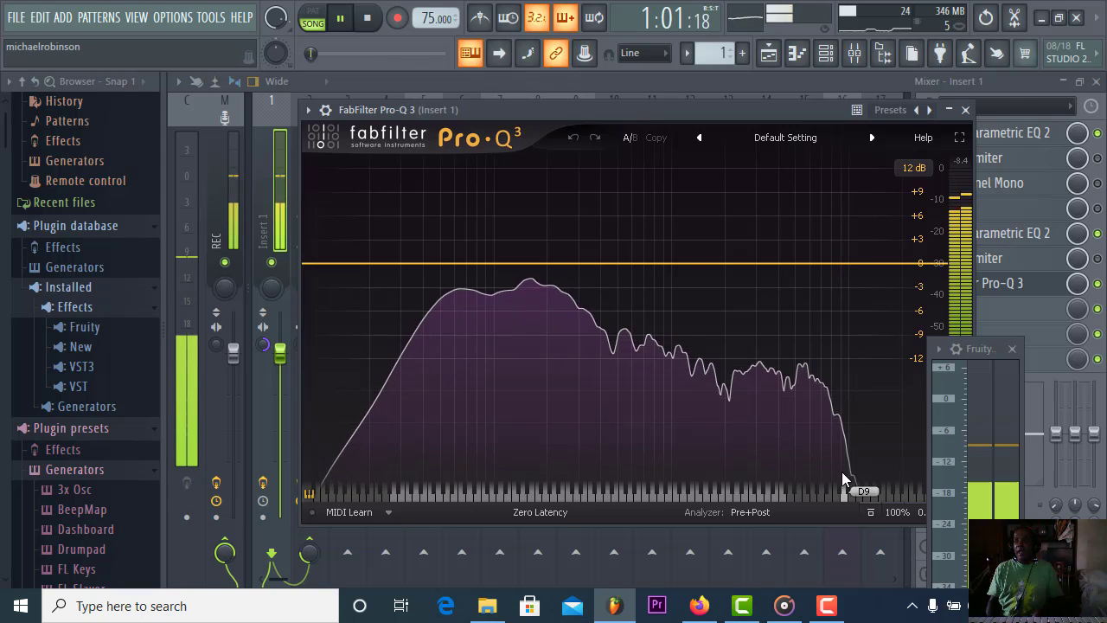
mouse_move(843, 491)
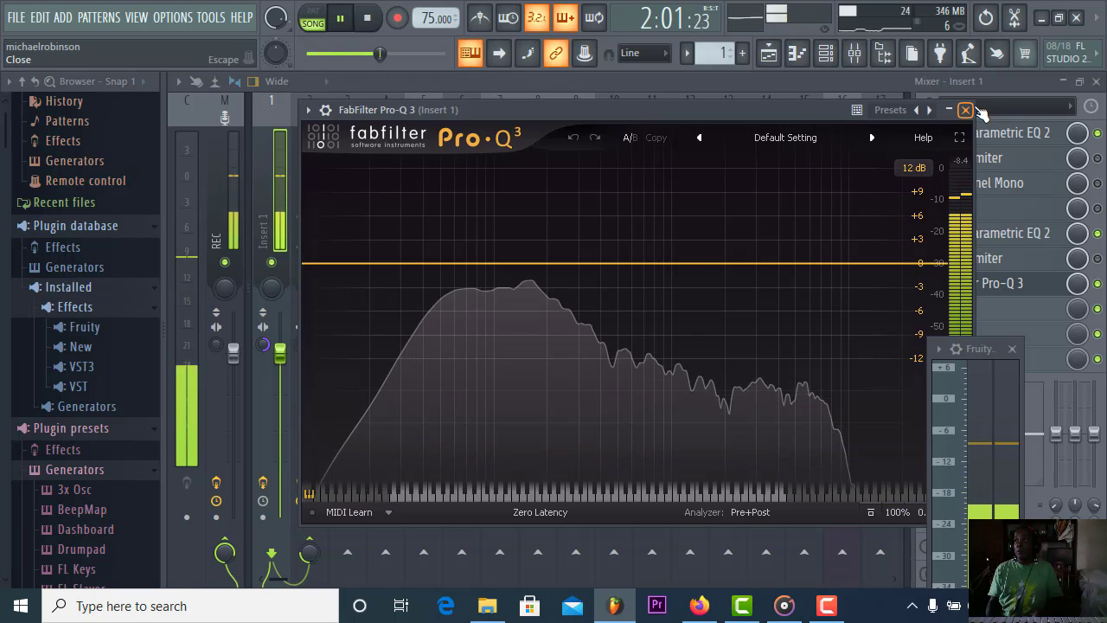
click(967, 110)
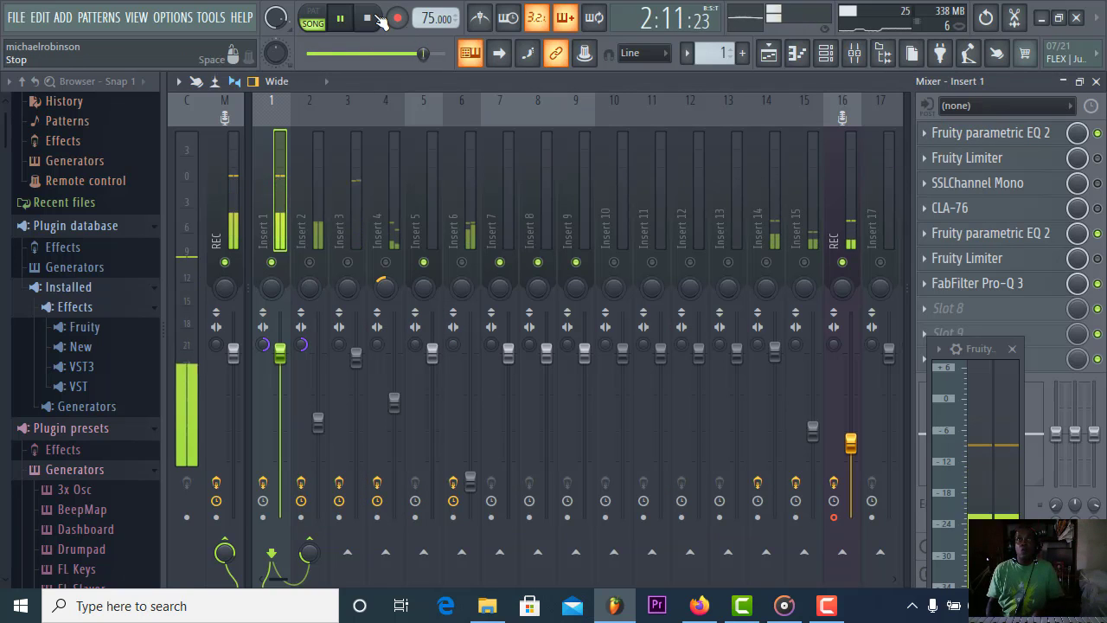
click(377, 18)
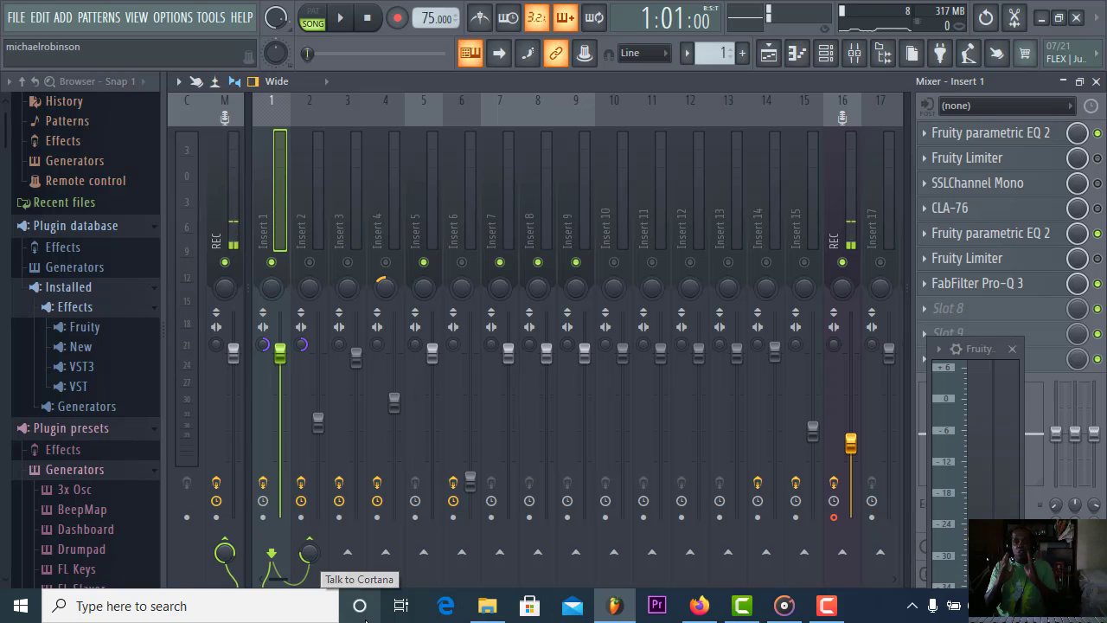
- Play Insert 1 without Insert 2, unmute Insert 2 to compare the combined sound, and stop the song
click(346, 18)
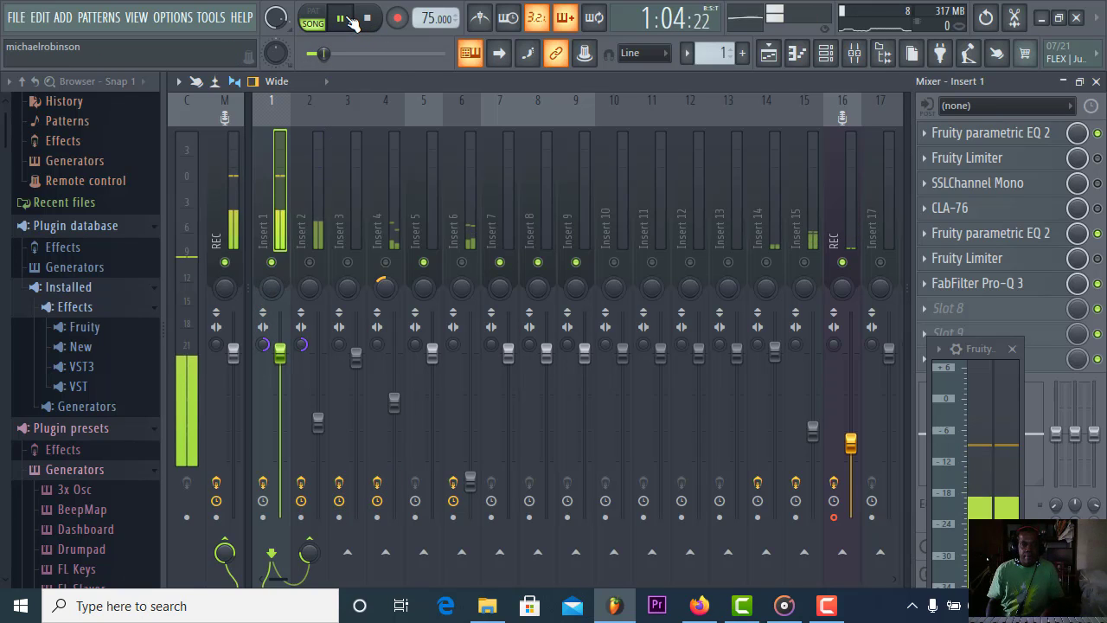
click(310, 262)
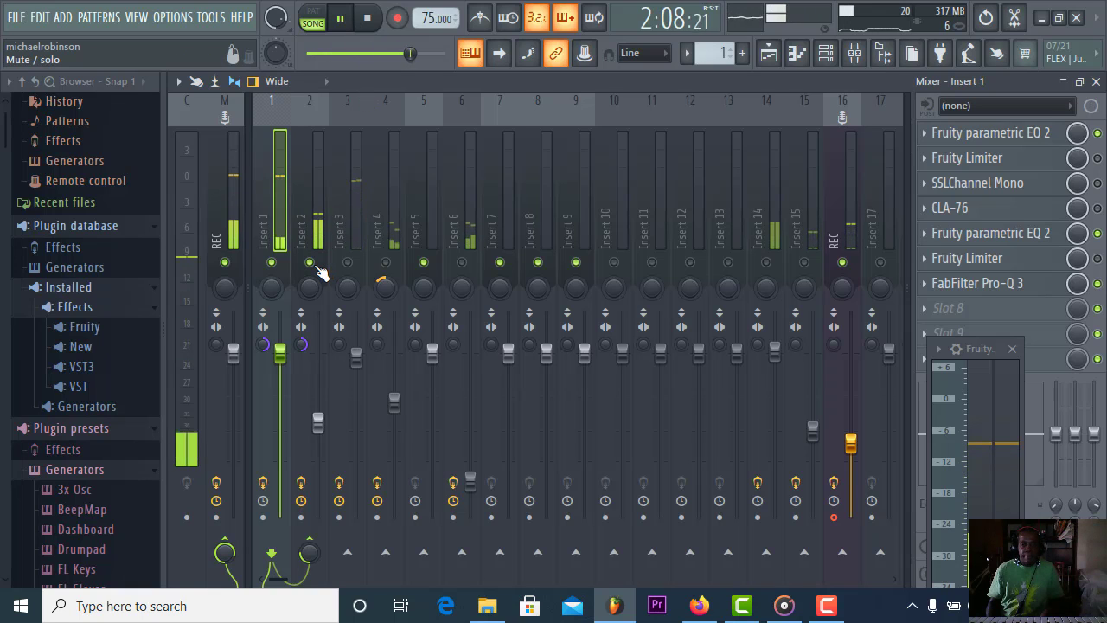
click(370, 18)
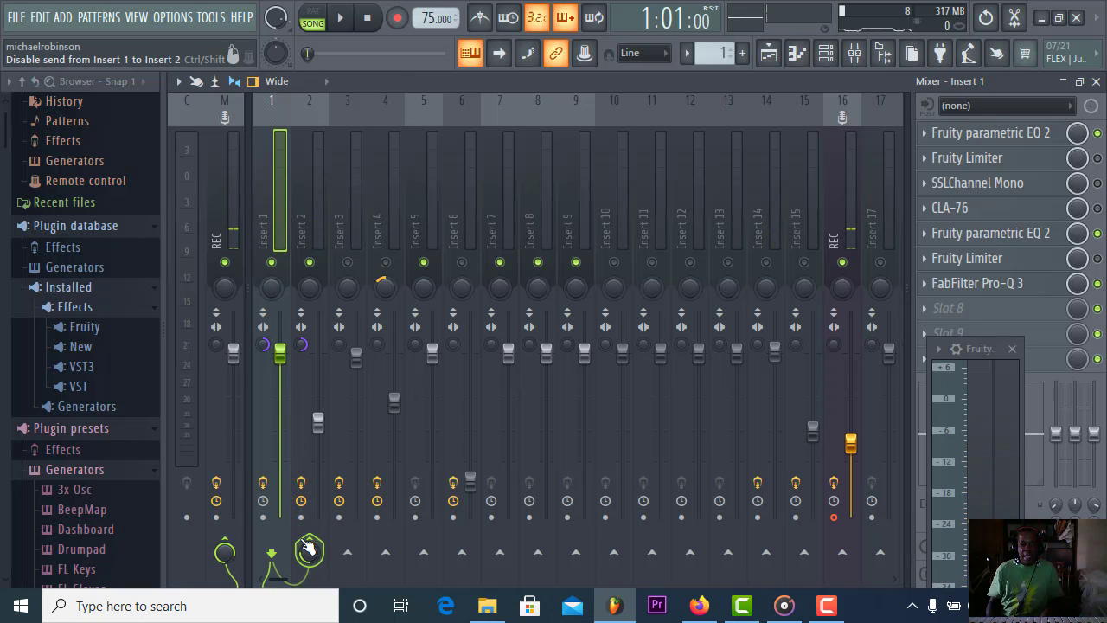
- View the routing and sidechain options from Insert 1 to Insert 2, dismiss them, and reselect Insert 1
right_click(309, 547)
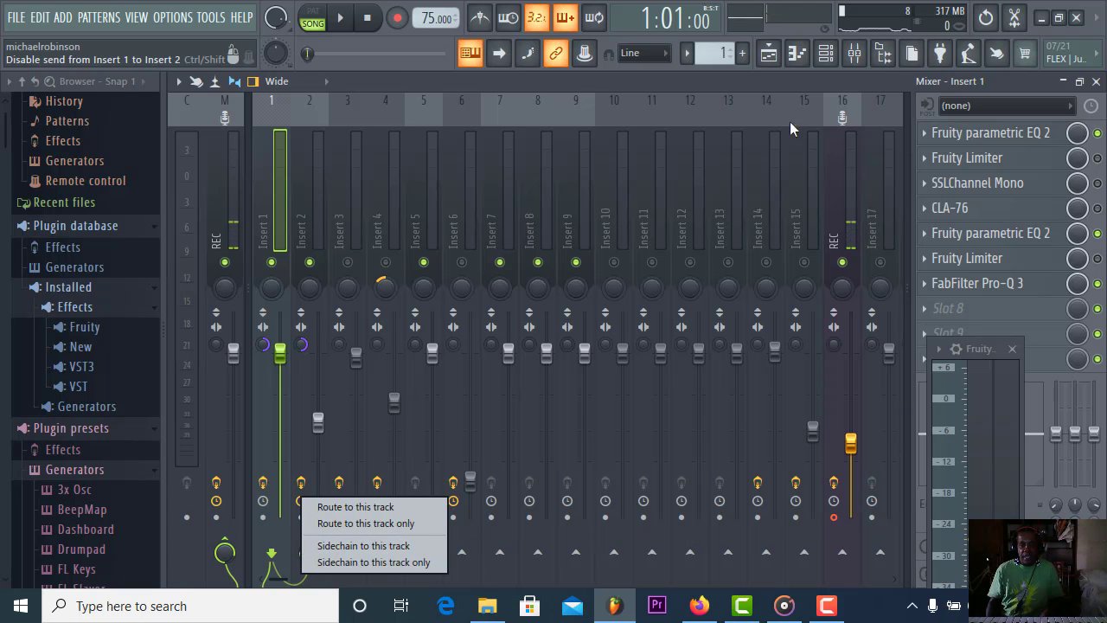
click(774, 107)
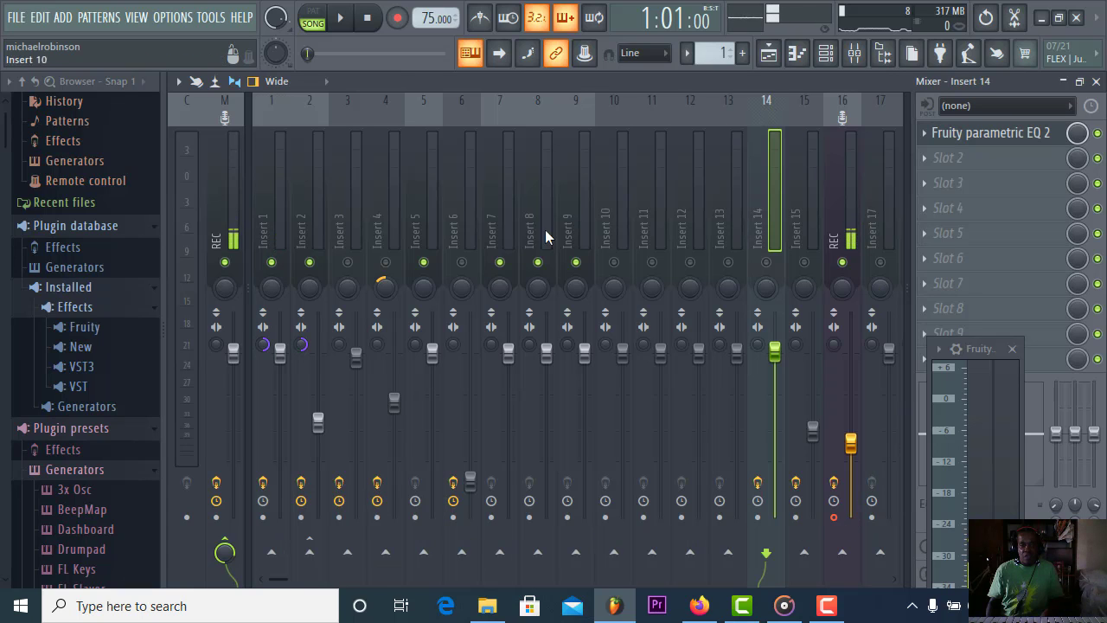
click(293, 213)
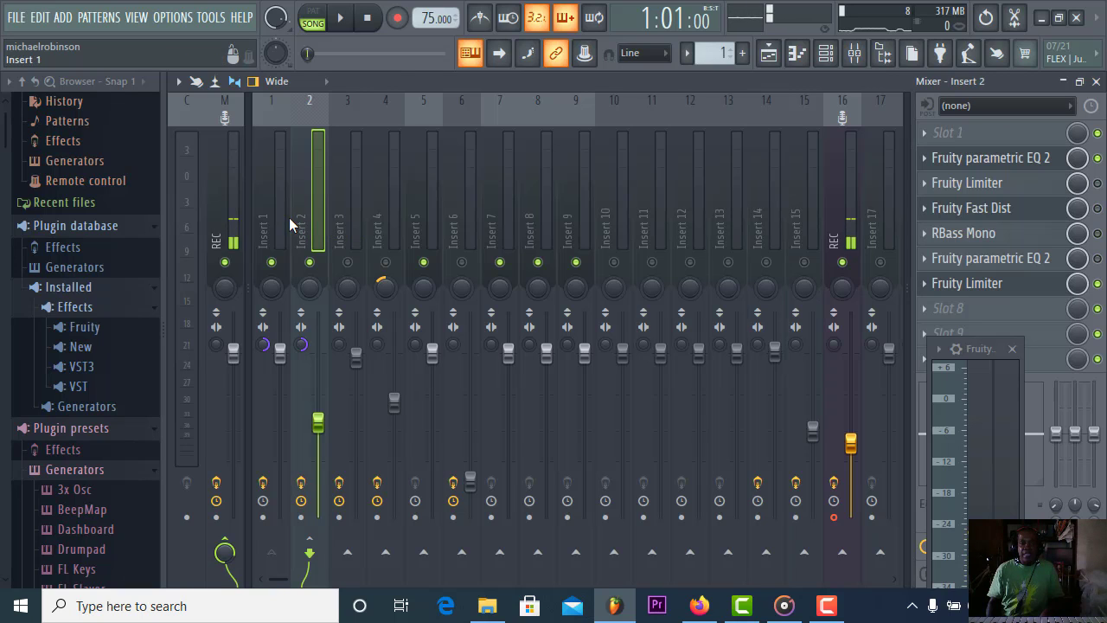
click(288, 217)
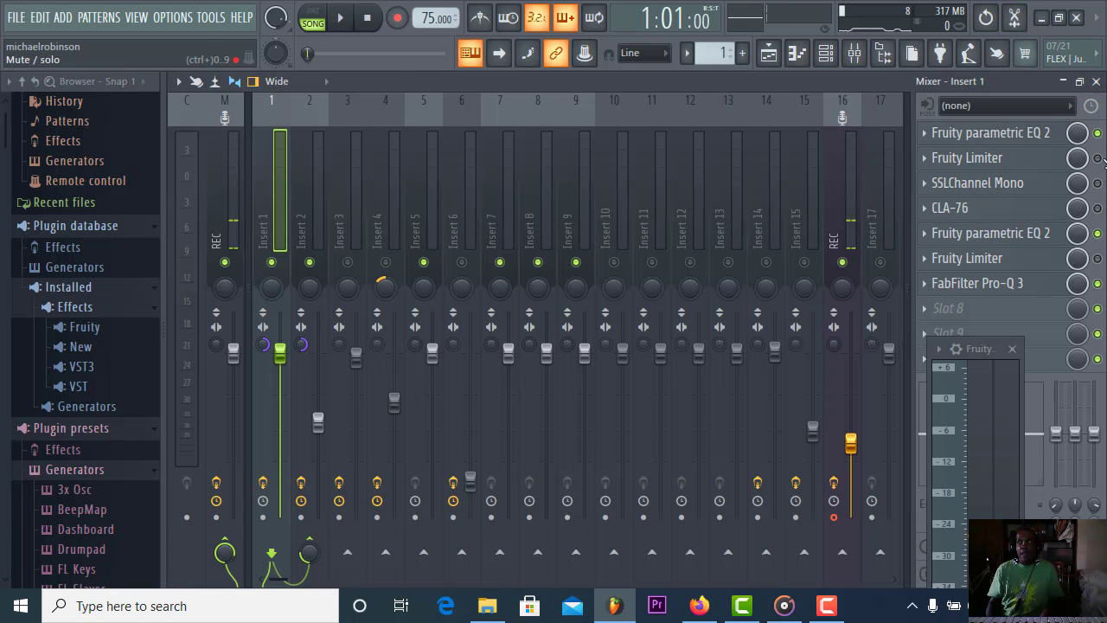
- Enable Insert 1's slot 2 Fruity Limiter, mute Insert 2, and view the limiter's compressor settings before closing it
click(1073, 181)
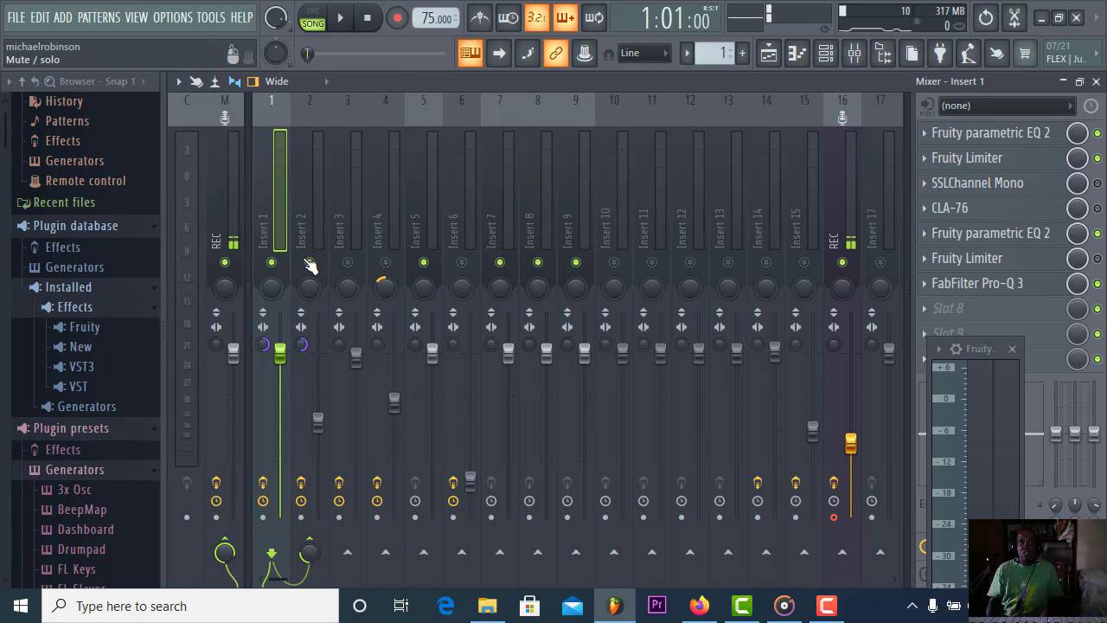
click(1038, 158)
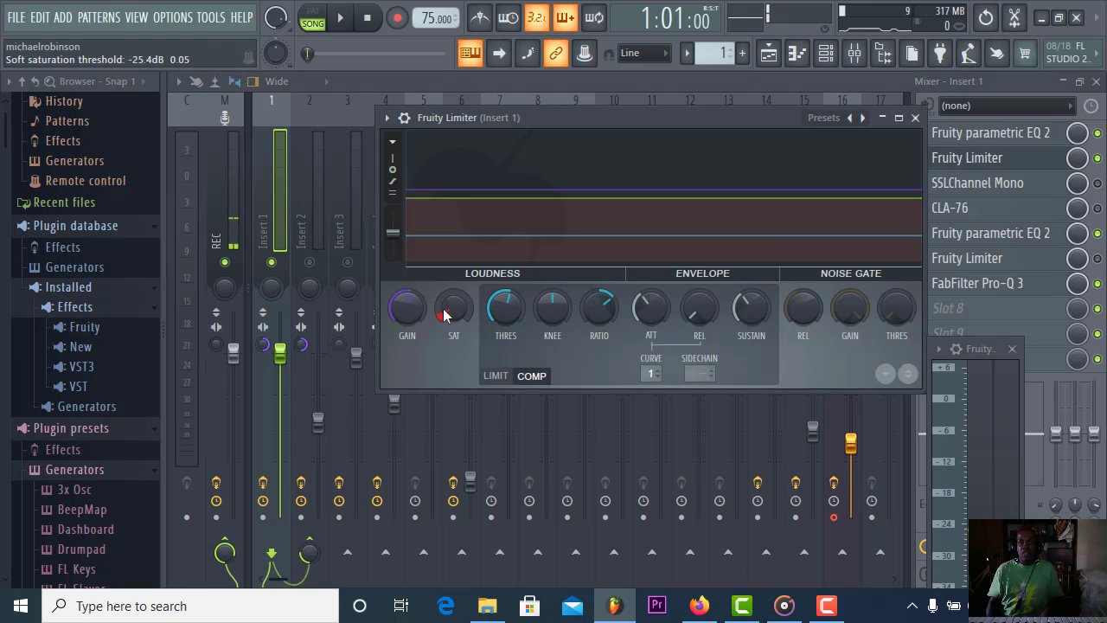
click(915, 118)
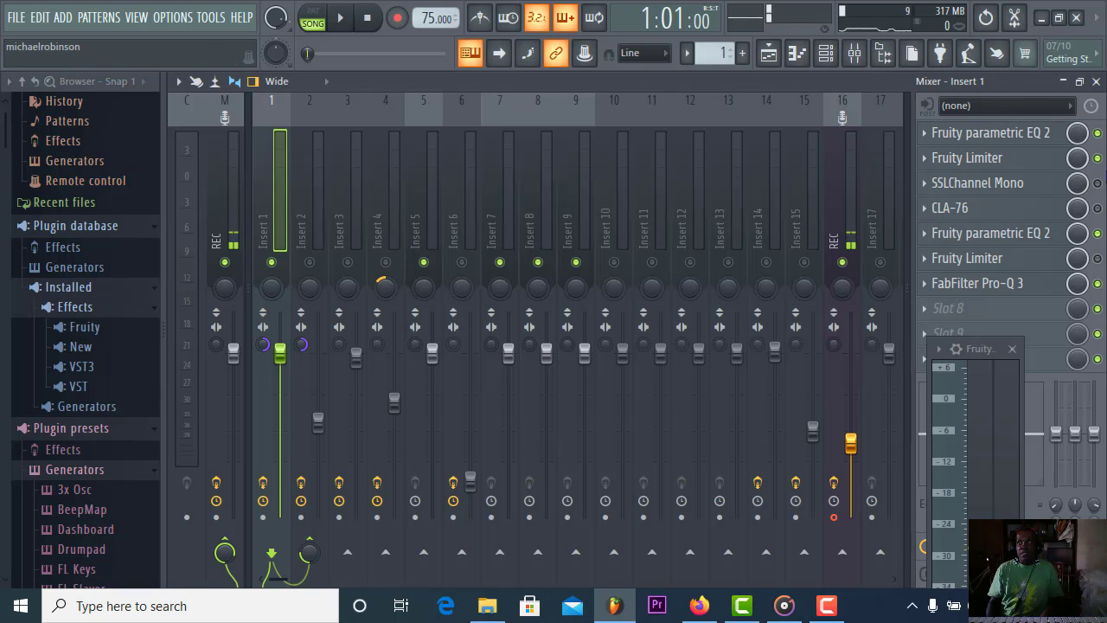
- Enable Insert 1's slot 6 Fruity Limiter, disable the one in slot 2, and open the slot 6 limiter
click(1014, 264)
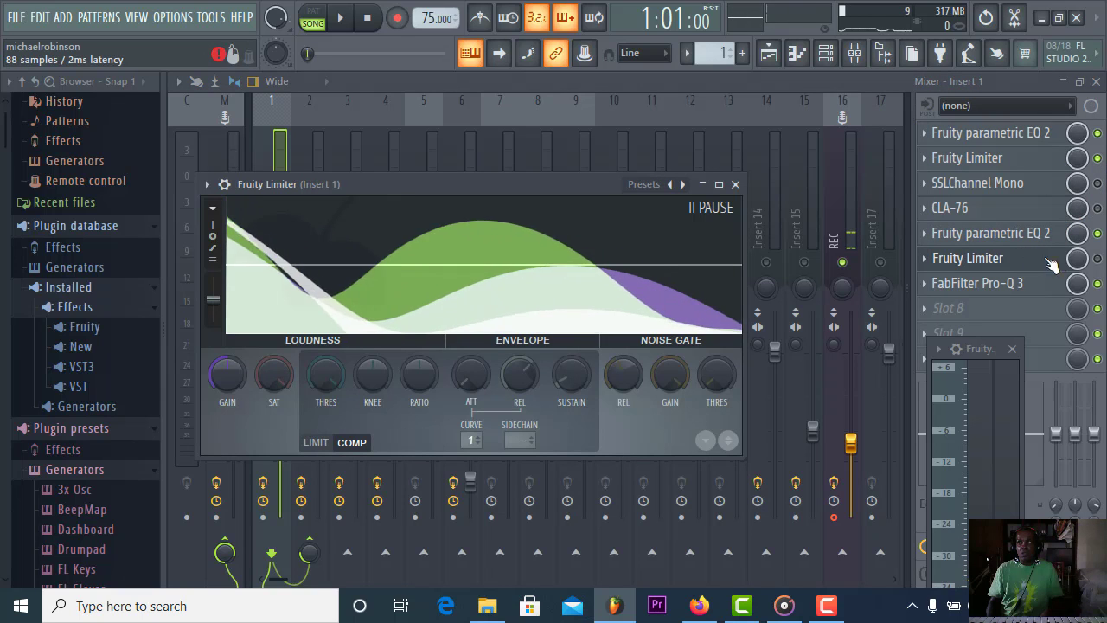
click(1098, 259)
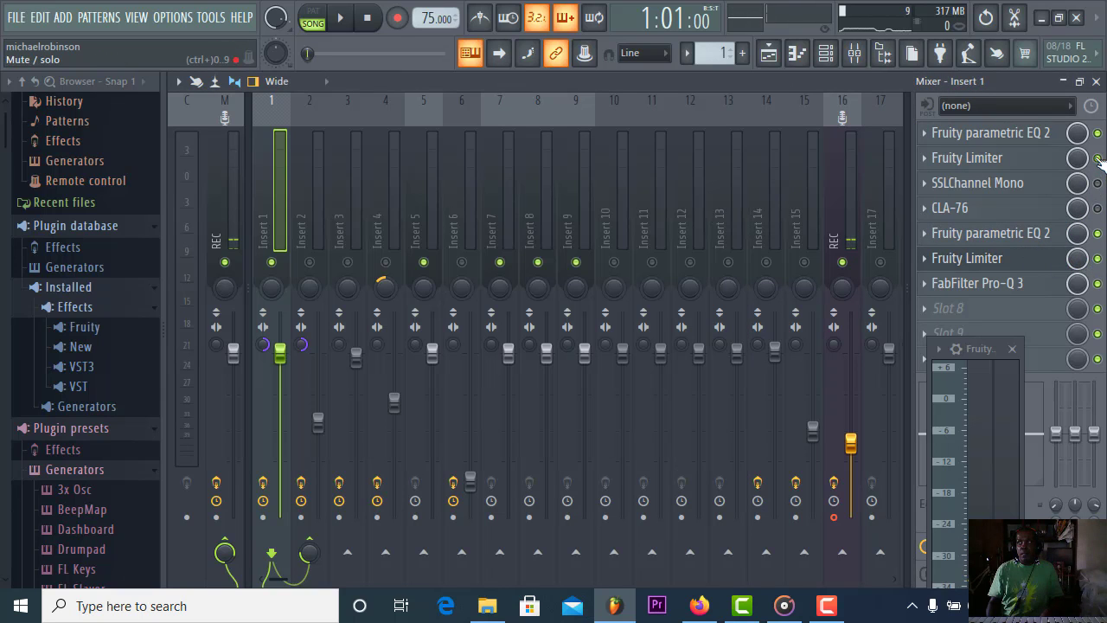
click(1008, 258)
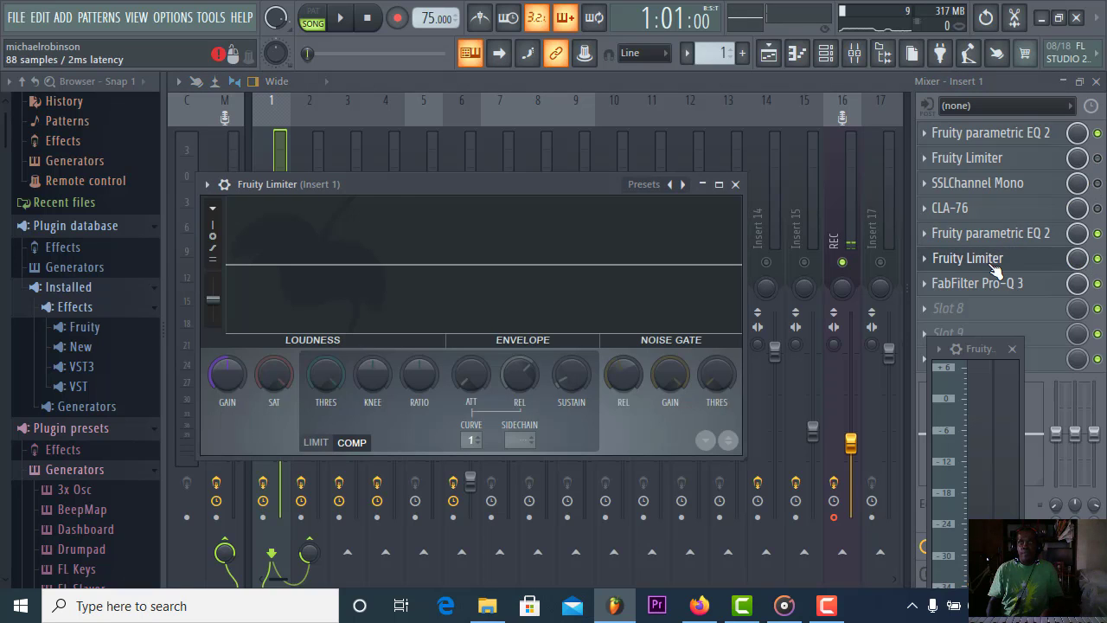
- Reposition the Fruity Limiter window, then play the song to watch Insert 1's peaks on its graph and stop playback
drag(336, 176, 482, 154)
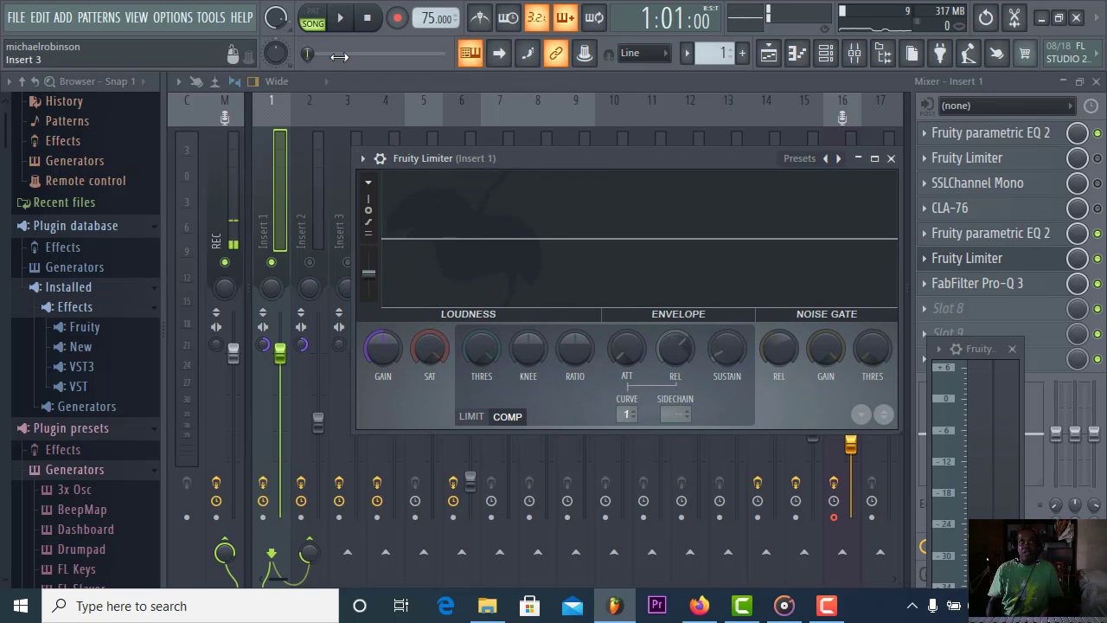
click(339, 21)
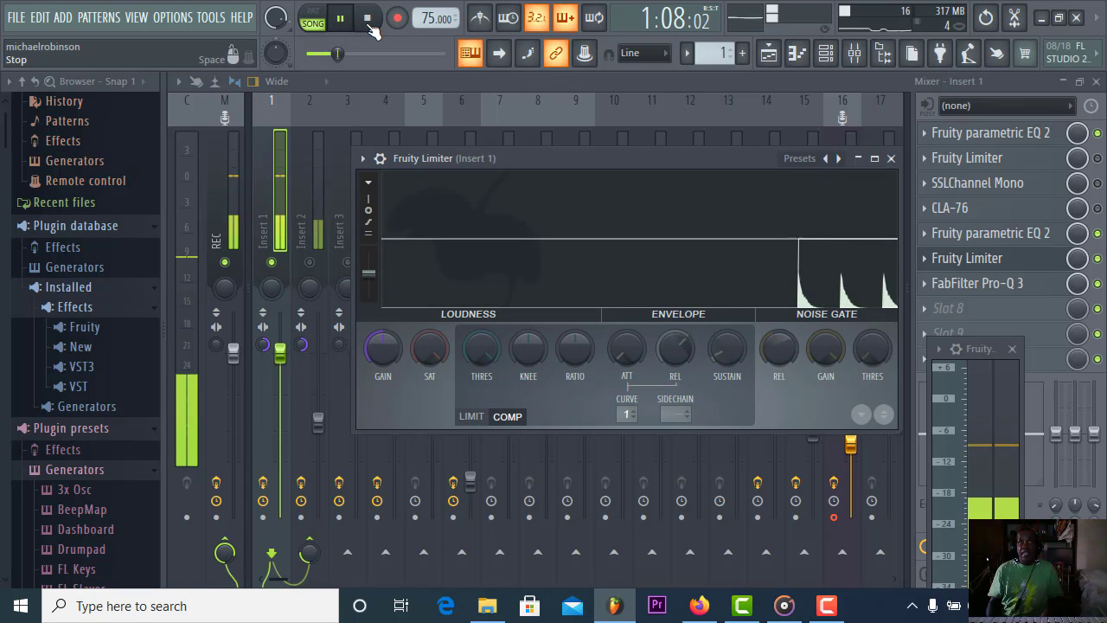
click(370, 26)
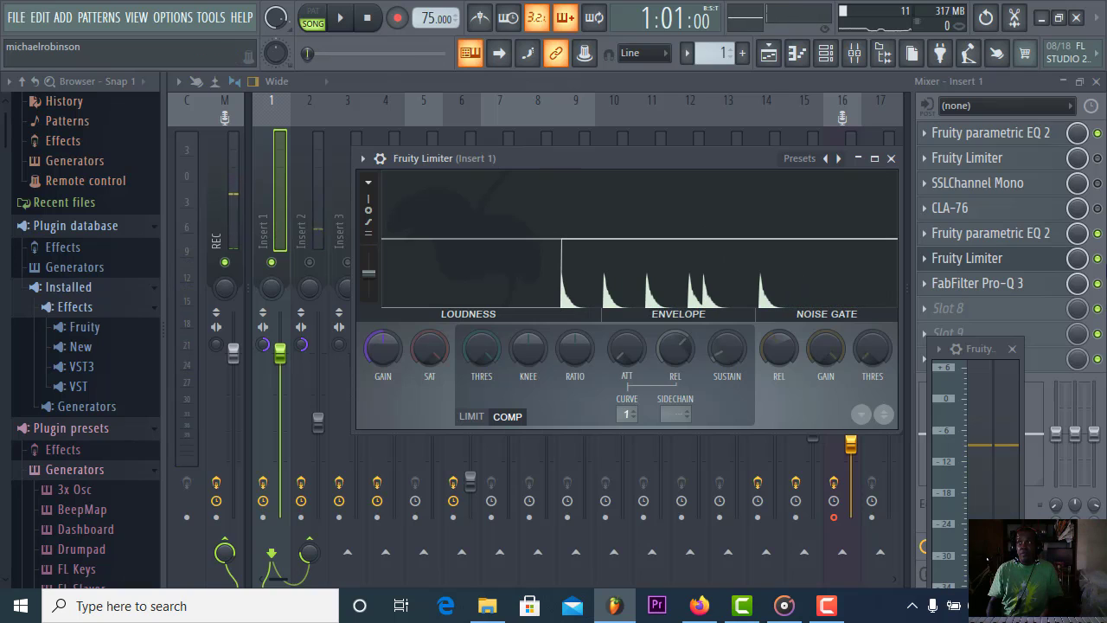
- Bypass Insert 1's slot 5 Fruity parametric EQ 2, then play the song with the later effects off and on to compare the sound
click(1098, 233)
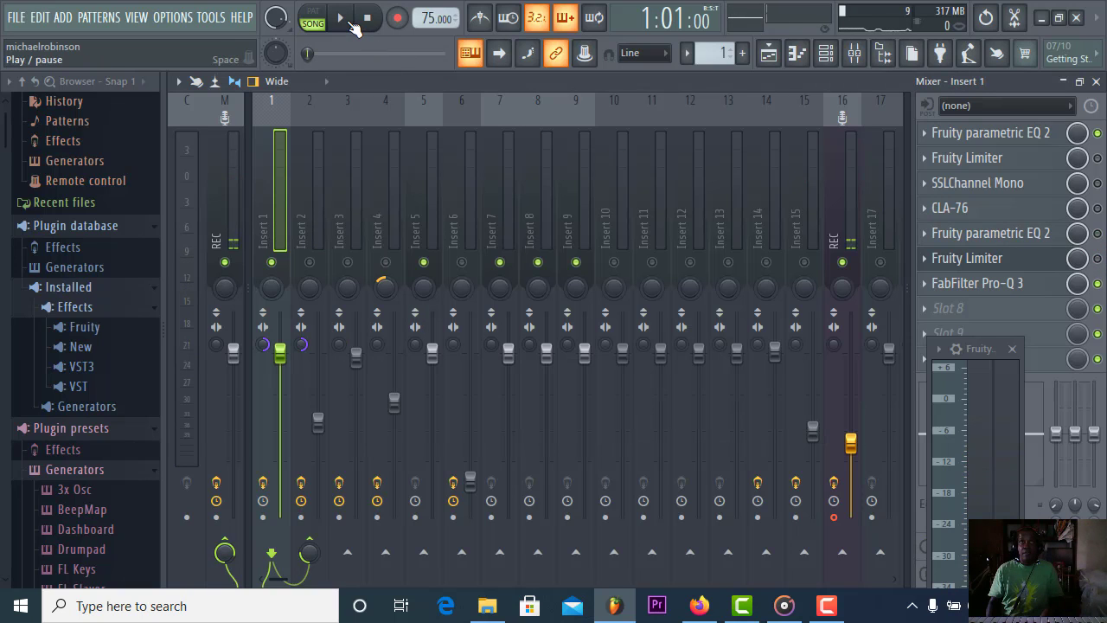
click(346, 19)
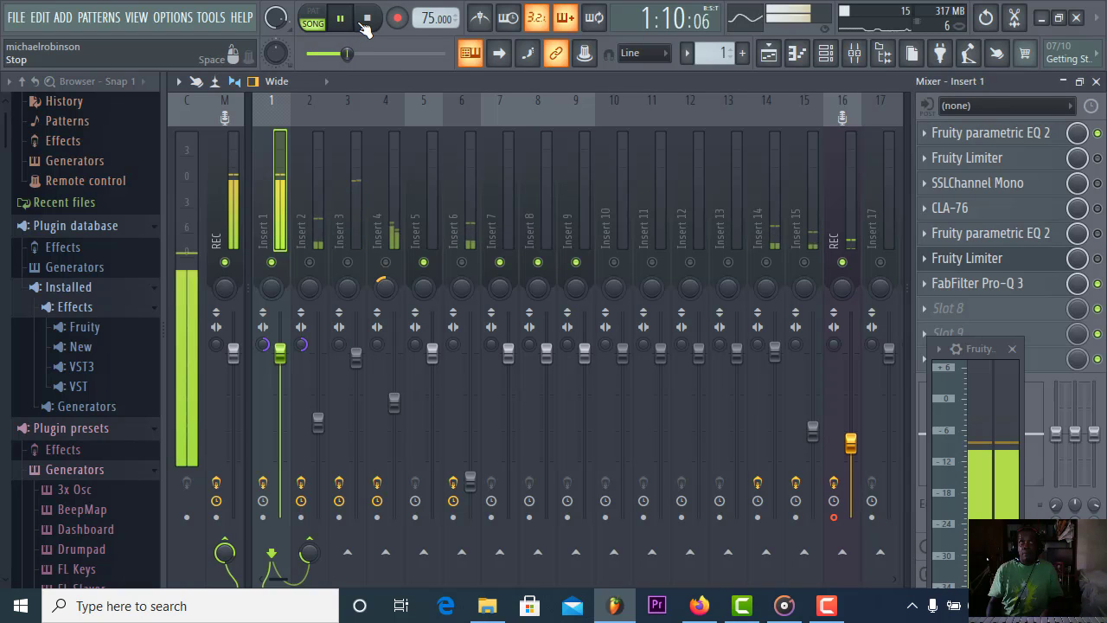
click(365, 21)
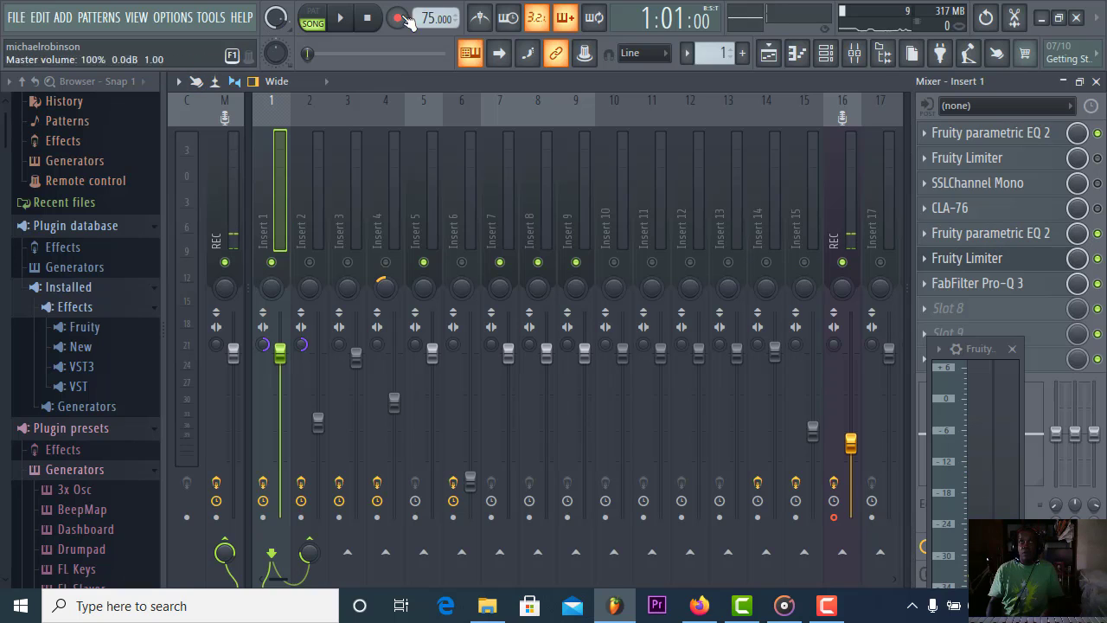
click(351, 23)
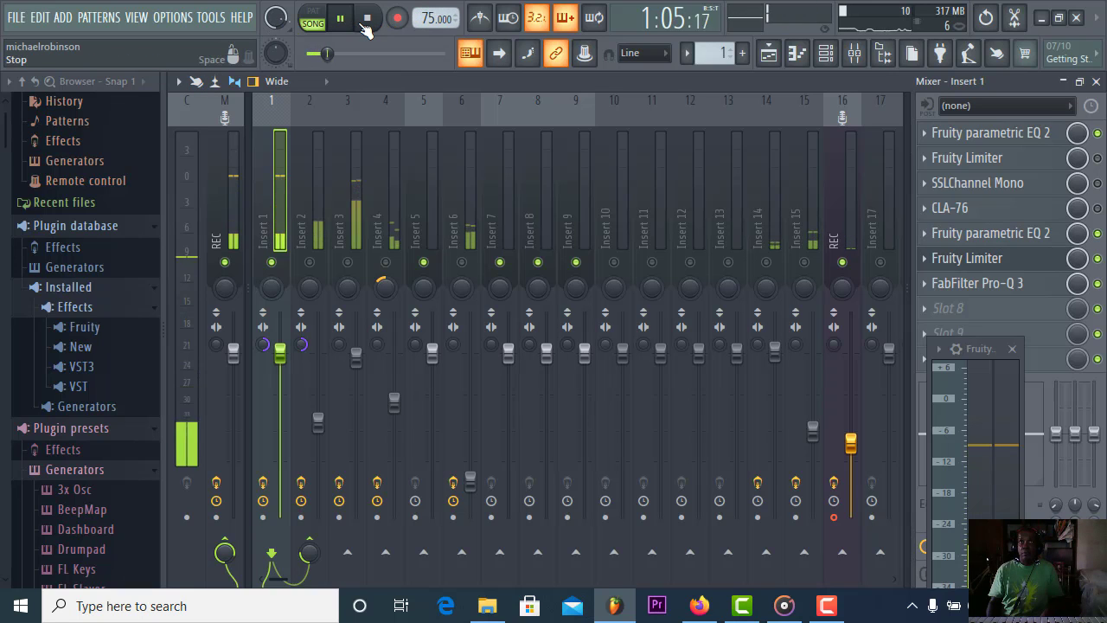
click(365, 24)
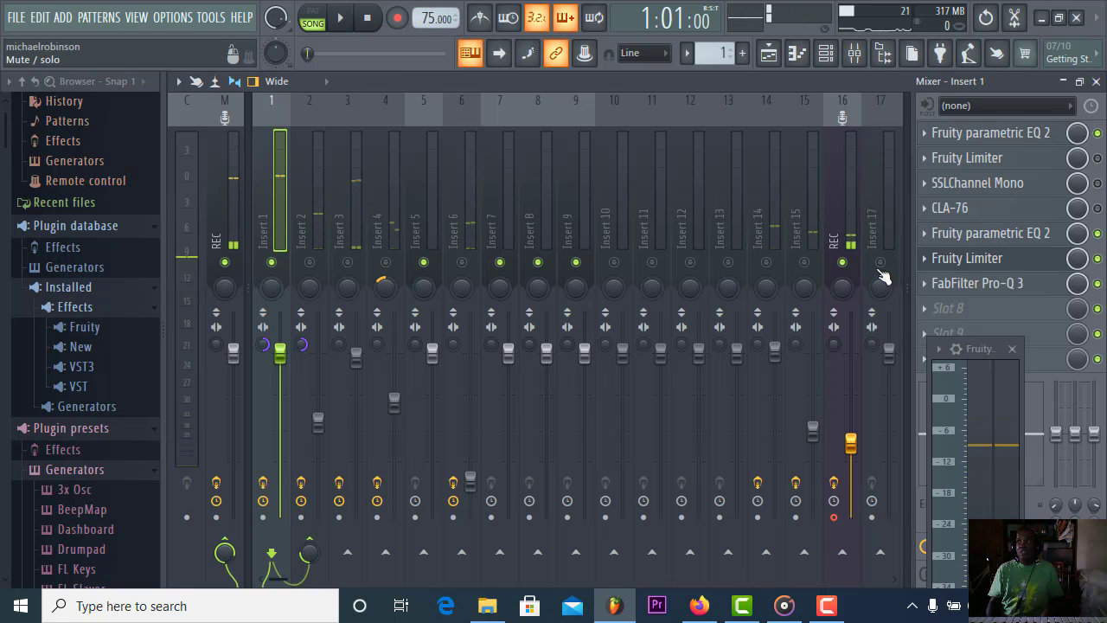
- Reopen Insert 1's slot 6 Fruity Limiter, lower its soft saturation threshold to -INF dB, and play the song to hear it
click(987, 260)
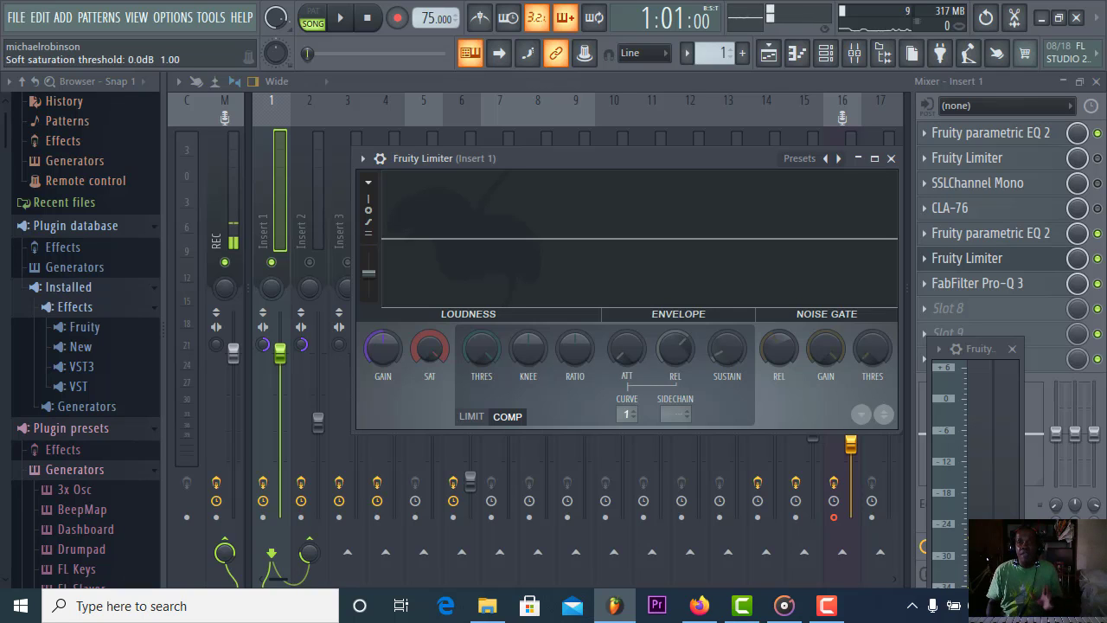
drag(430, 349, 430, 502)
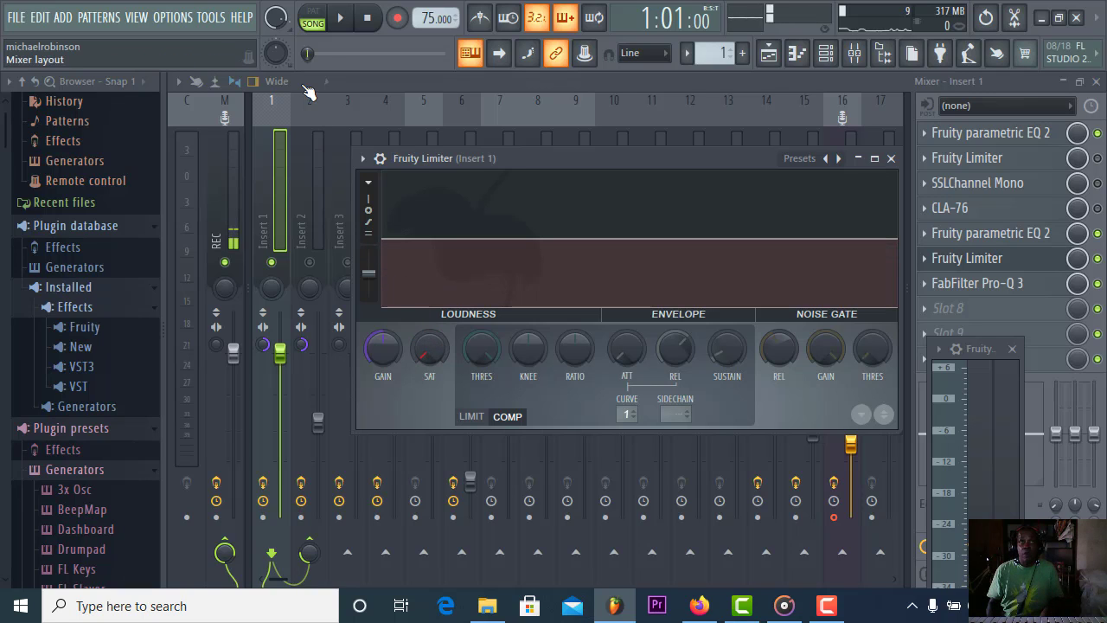
click(344, 17)
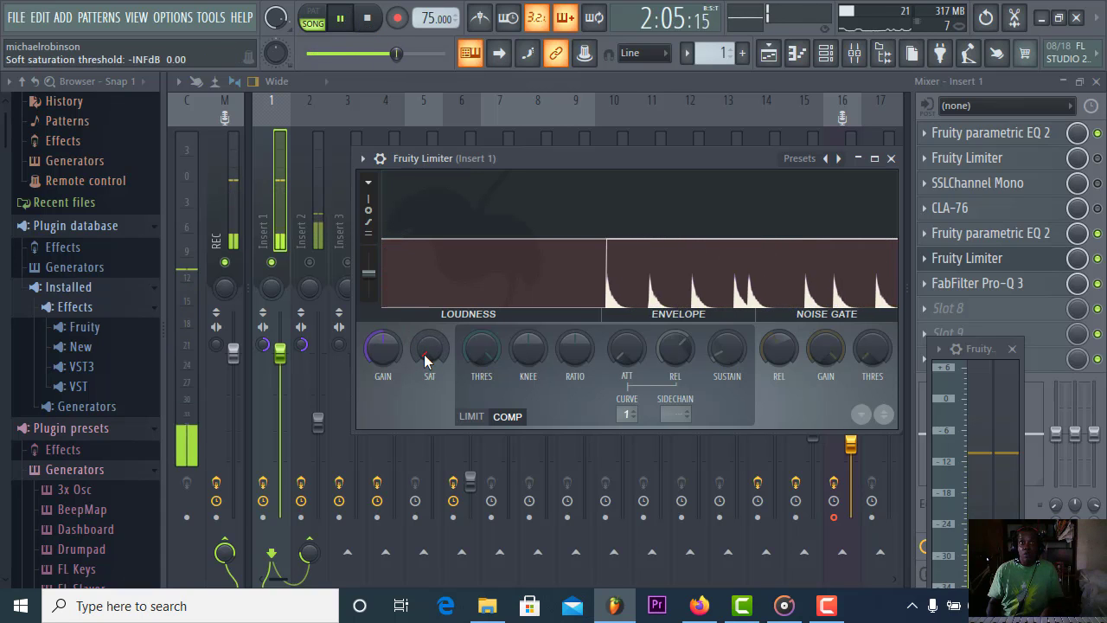
mouse_move(417, 363)
mouse_down()
mouse_move(429, 321)
mouse_move(429, 381)
mouse_up()
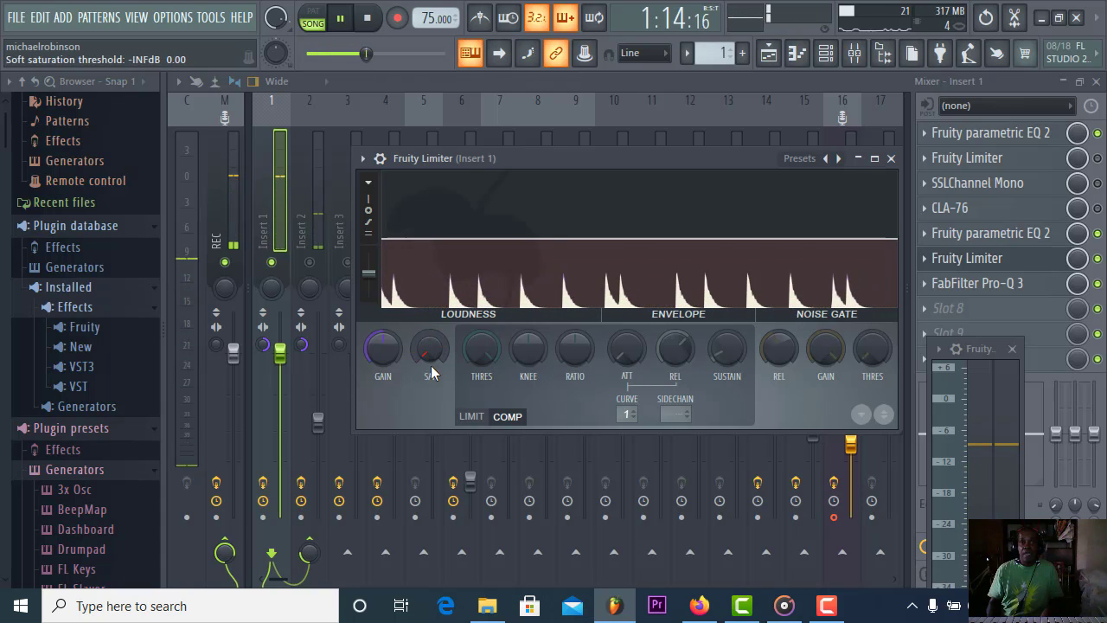
click(367, 17)
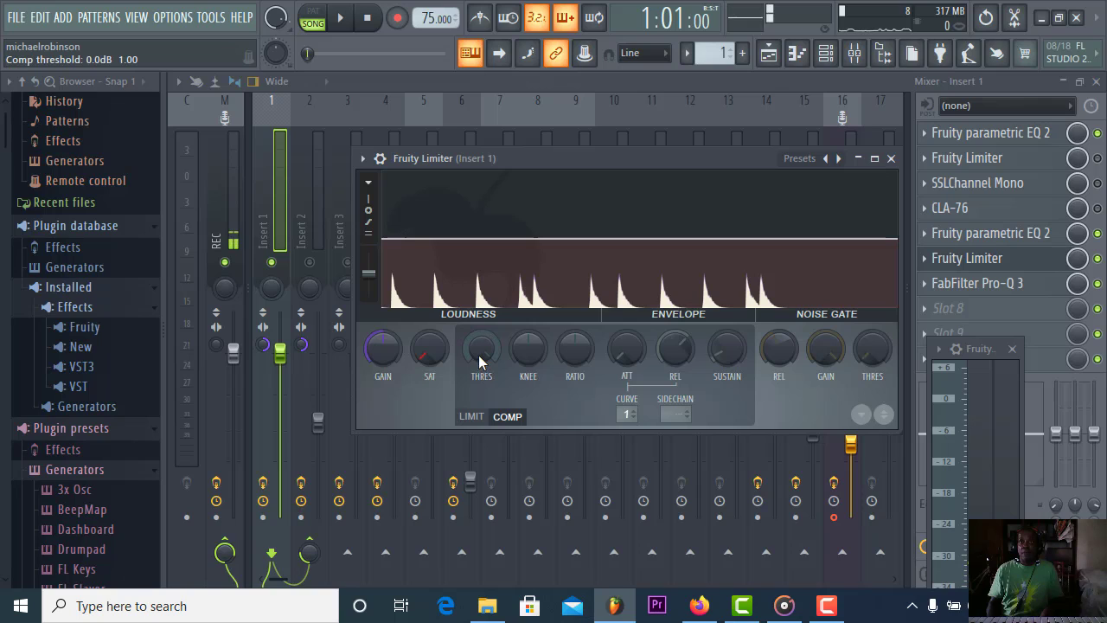
- Set the limiter's compressor threshold to -3.2 dB and raise its compression ratio to 2.0:1
drag(481, 348, 481, 378)
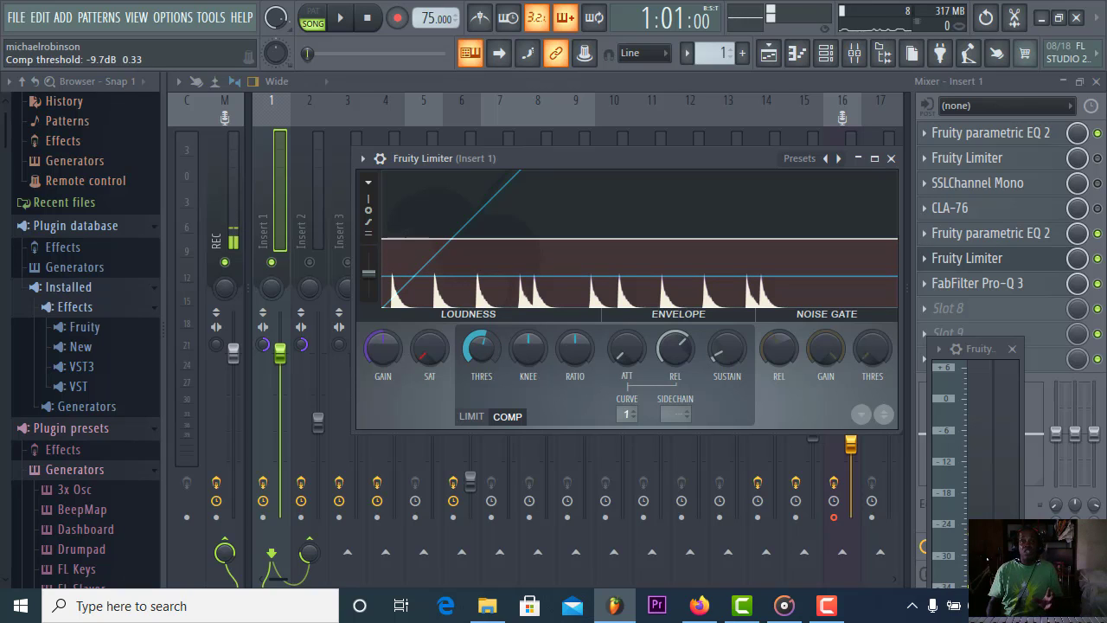
drag(481, 378, 481, 375)
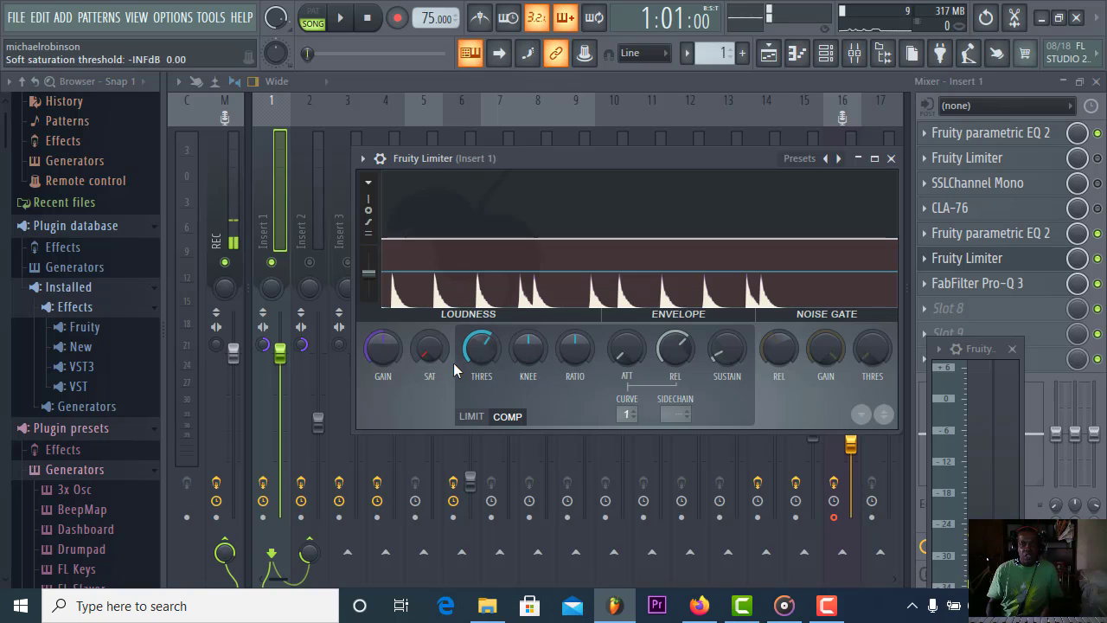
drag(487, 352, 488, 322)
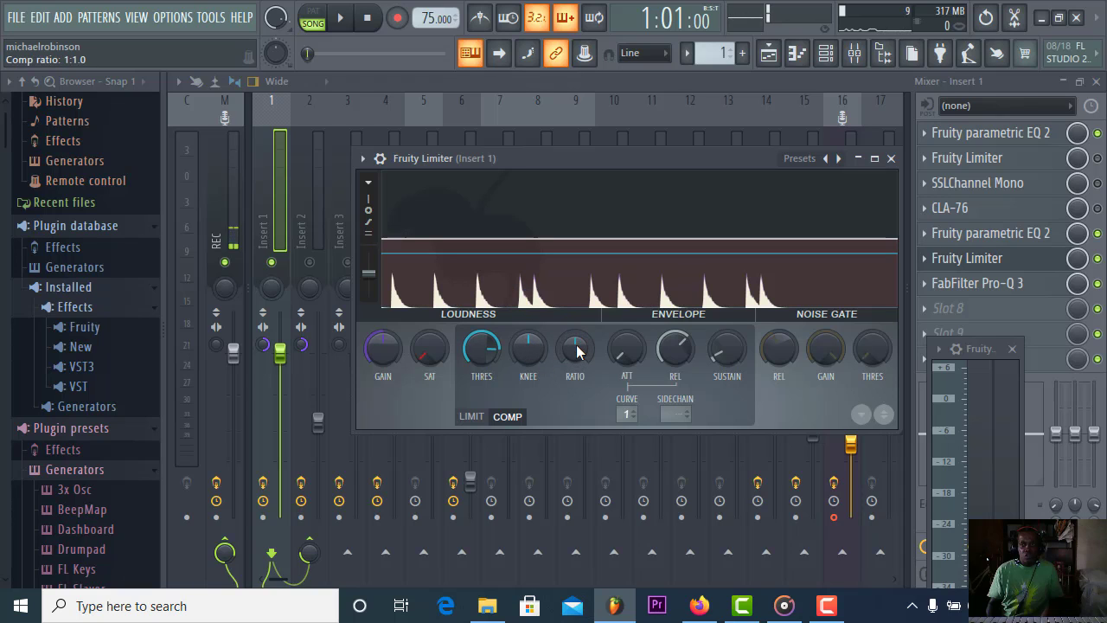
mouse_move(578, 350)
mouse_down()
mouse_move(577, 341)
mouse_move(576, 351)
mouse_up()
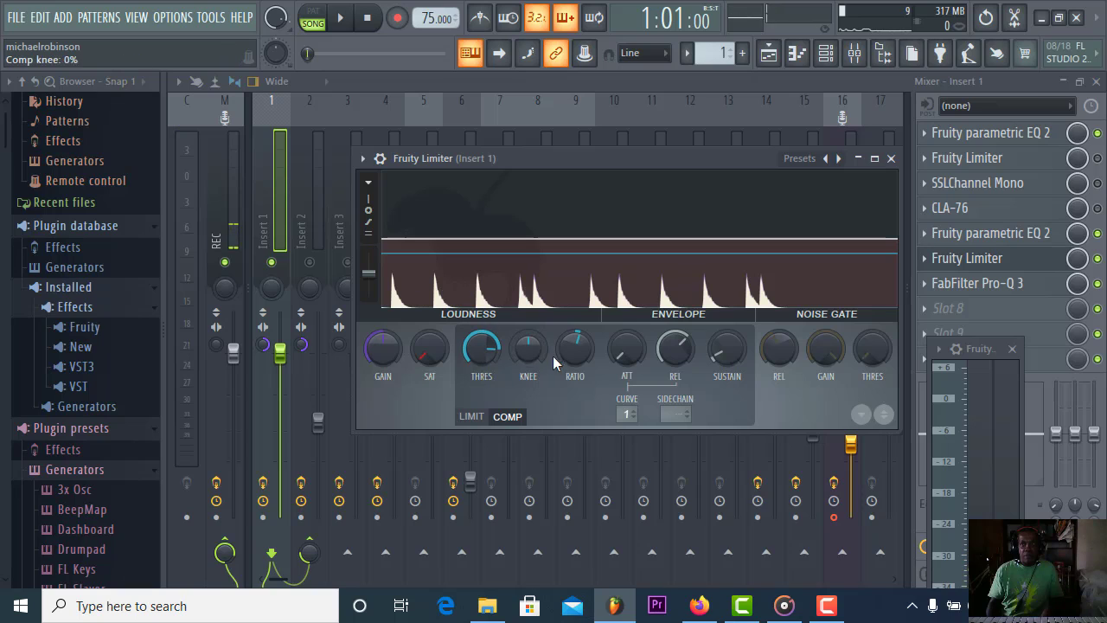
drag(577, 357, 577, 327)
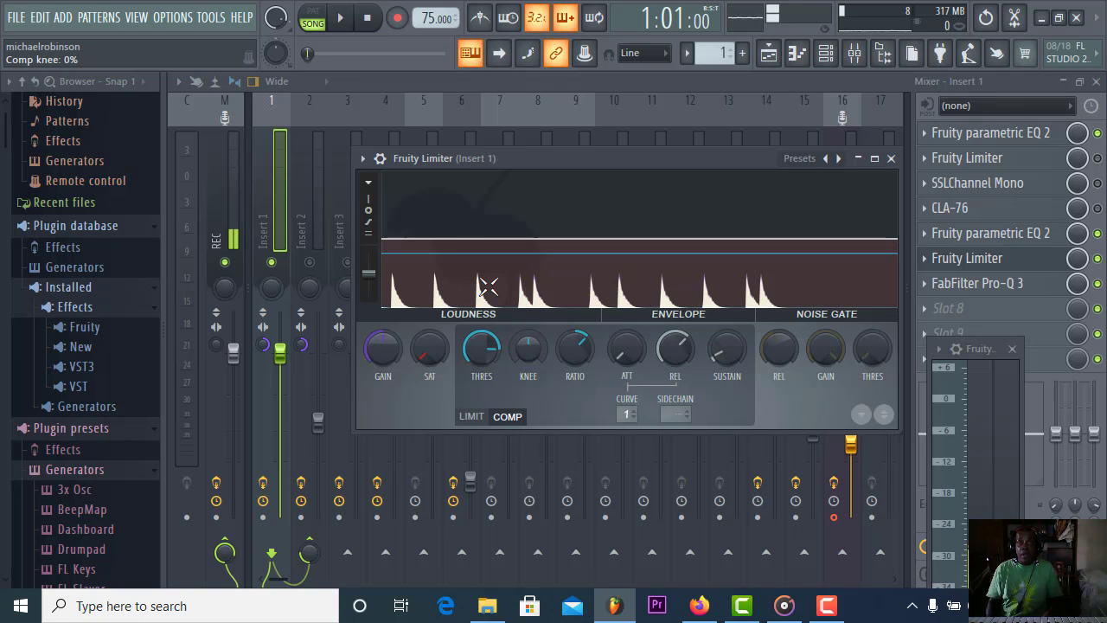
- During playback, sweep the compressor threshold down to about -34.8 dB, raise it to just above the signal peaks, and stop the song
click(340, 17)
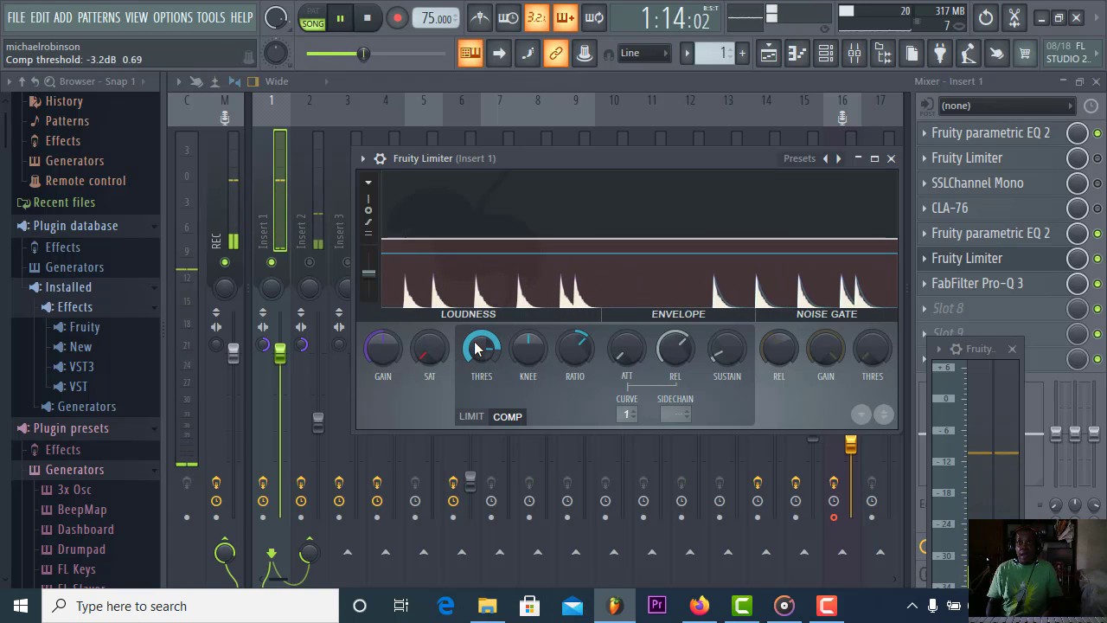
drag(476, 348, 476, 405)
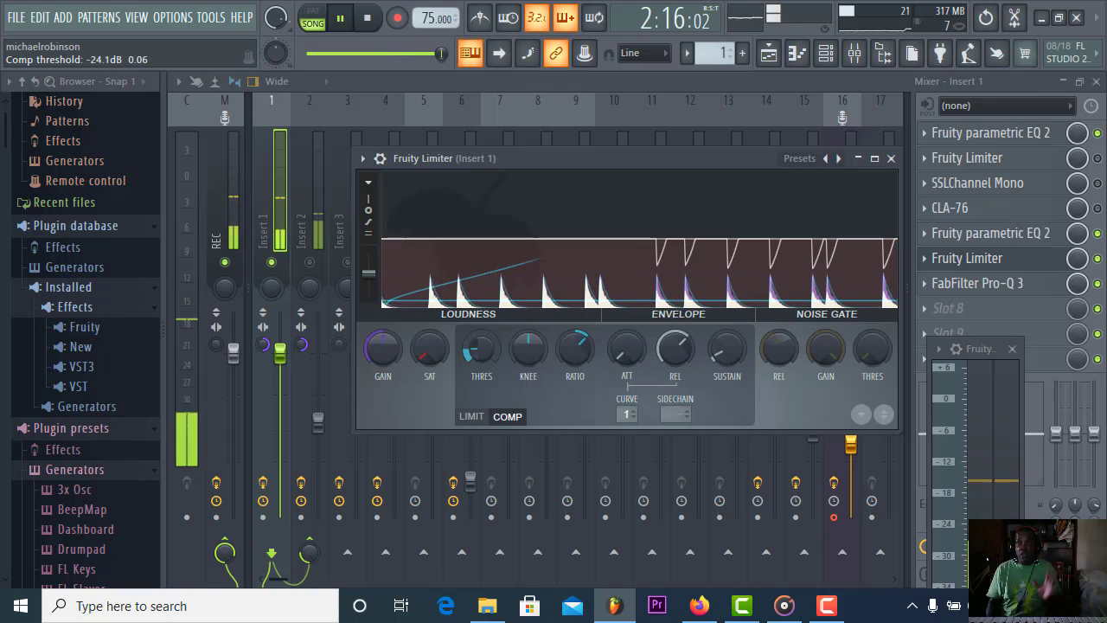
drag(477, 405, 477, 412)
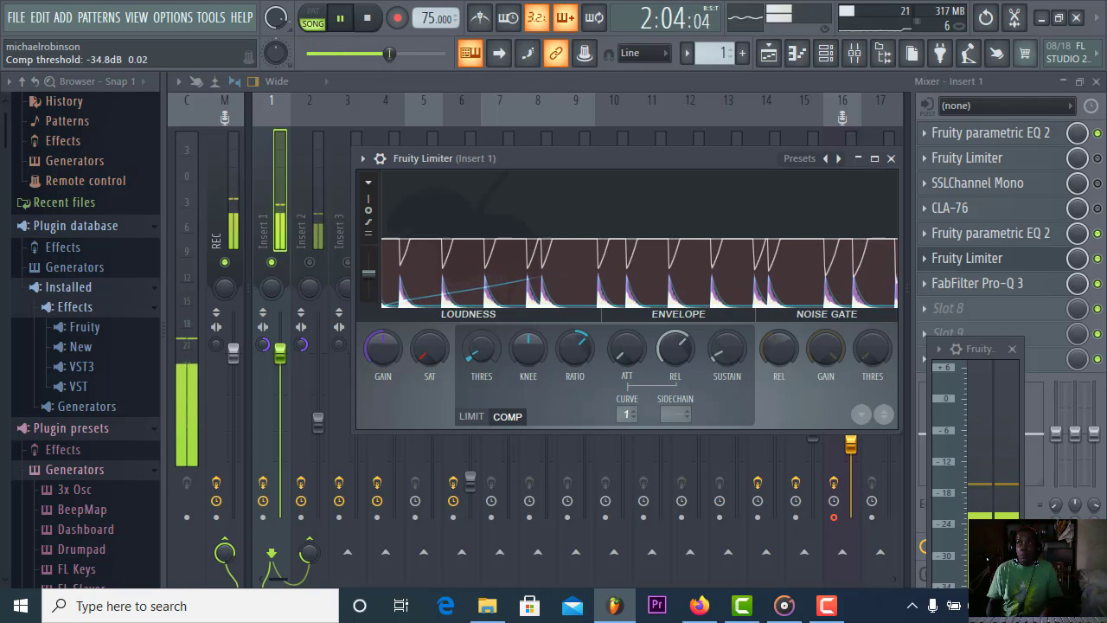
drag(481, 350, 480, 318)
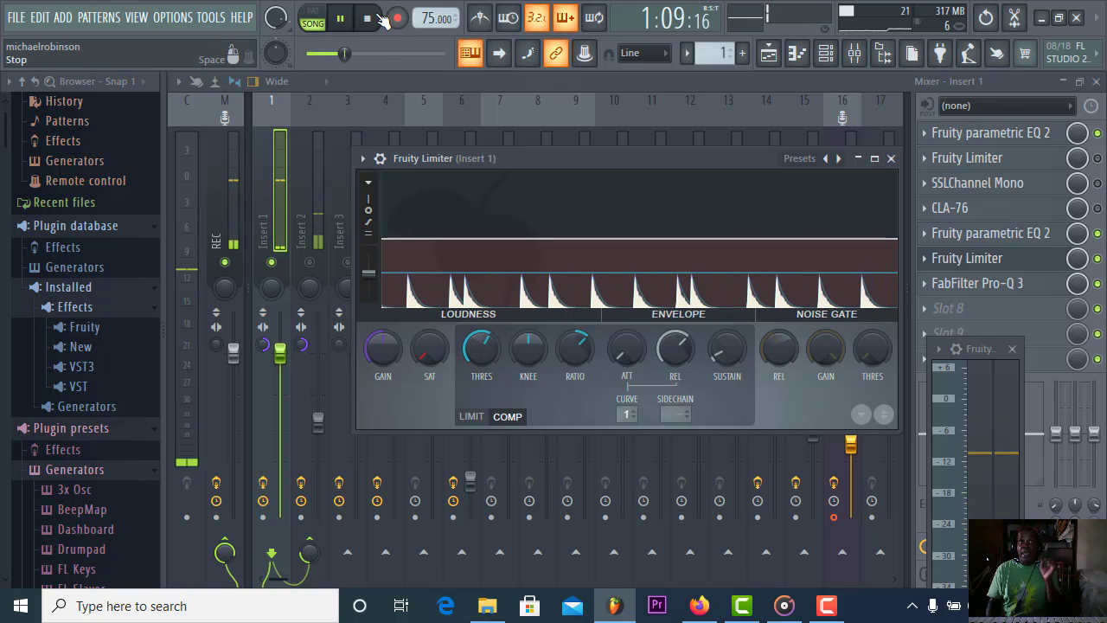
click(382, 18)
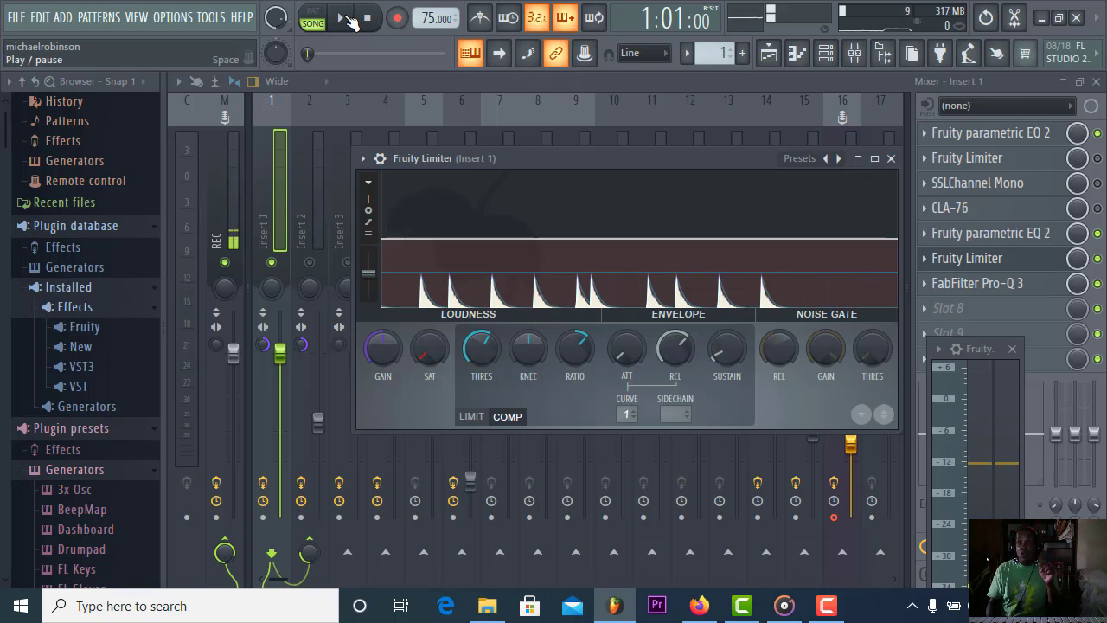
- Play the song and raise the compressor knee slightly above 0%
click(347, 19)
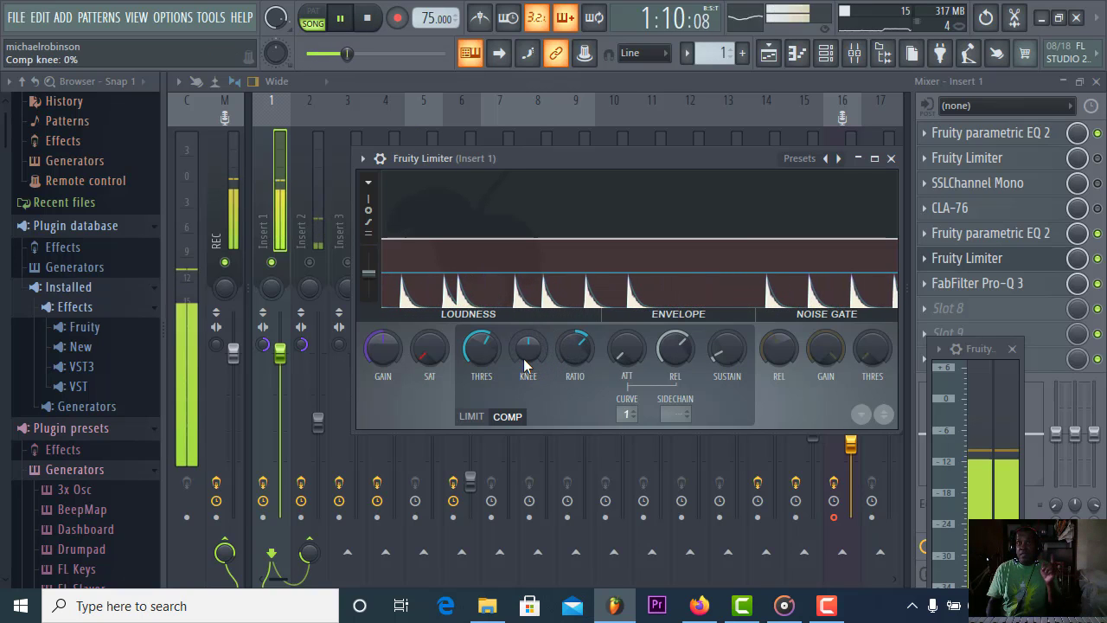
drag(525, 365, 525, 350)
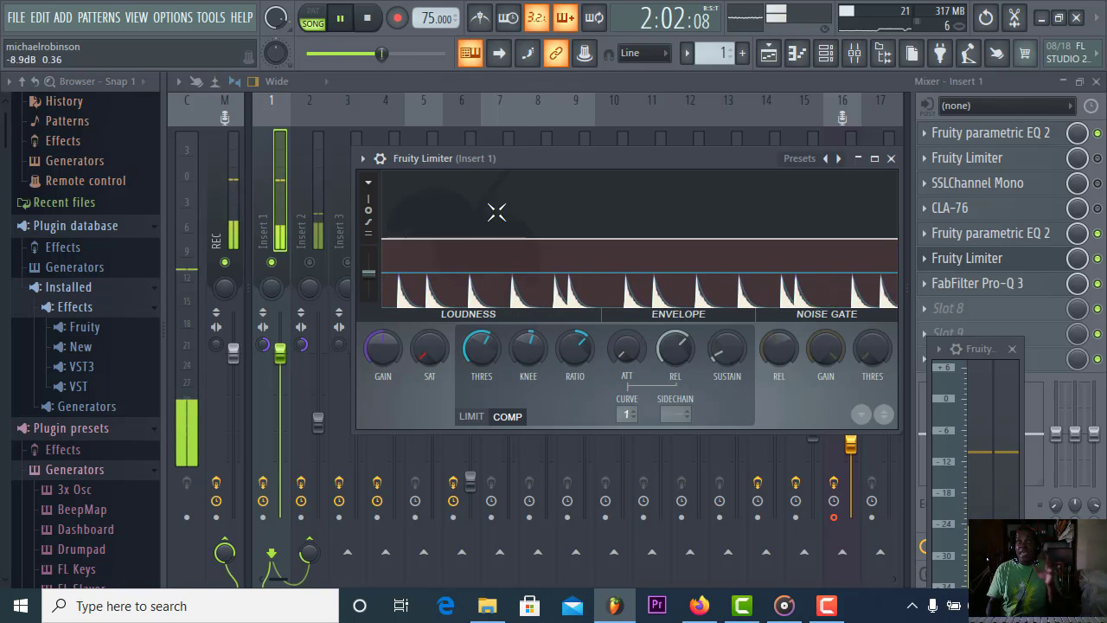
click(378, 18)
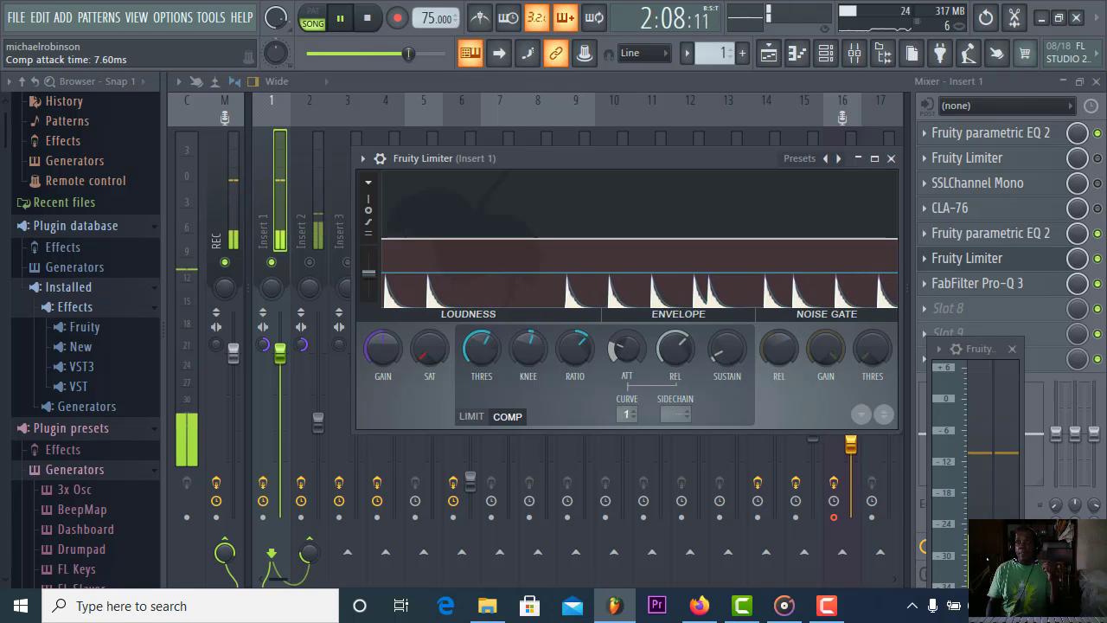
- Set the compressor attack to 14.42 ms and the release to 0.00 ms, and raise the sustain slightly while the song plays
drag(627, 348, 627, 340)
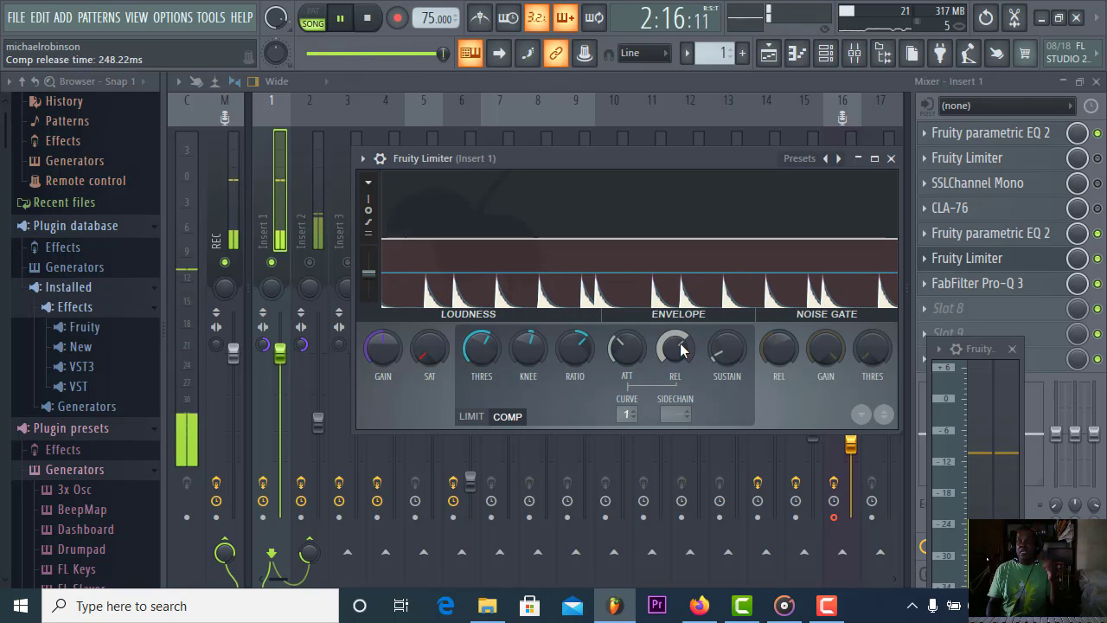
drag(680, 349, 681, 381)
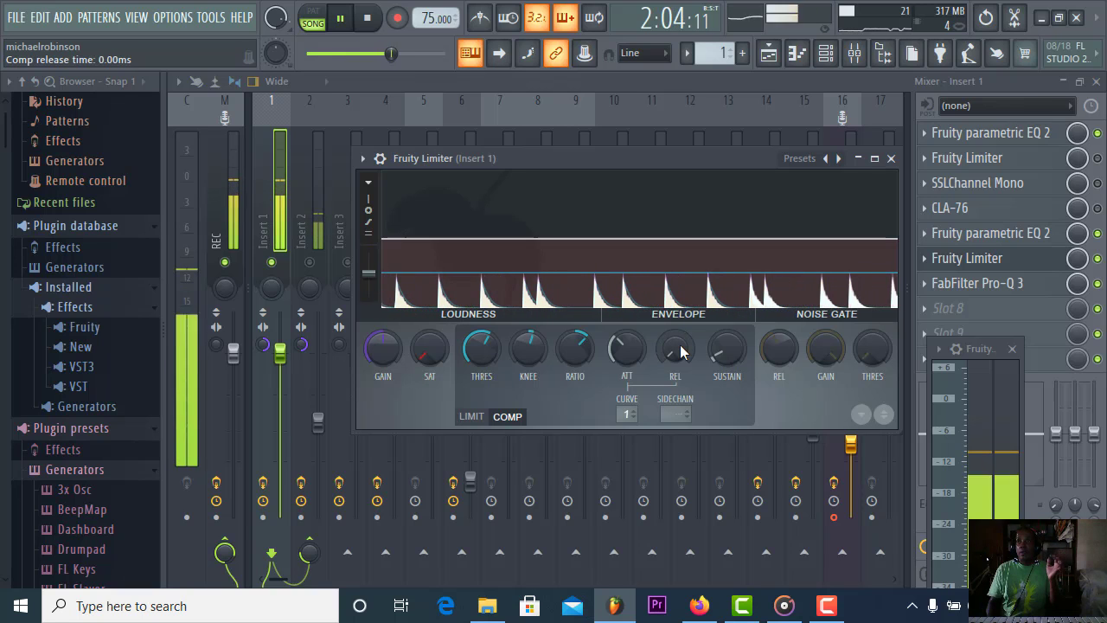
drag(724, 365, 723, 348)
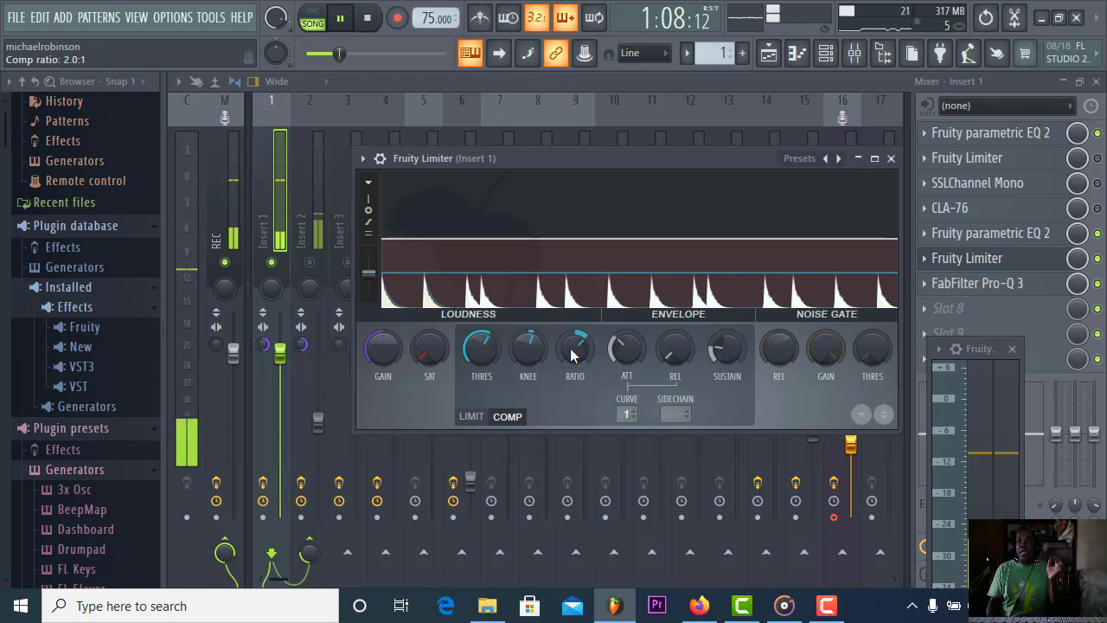
right_click(636, 351)
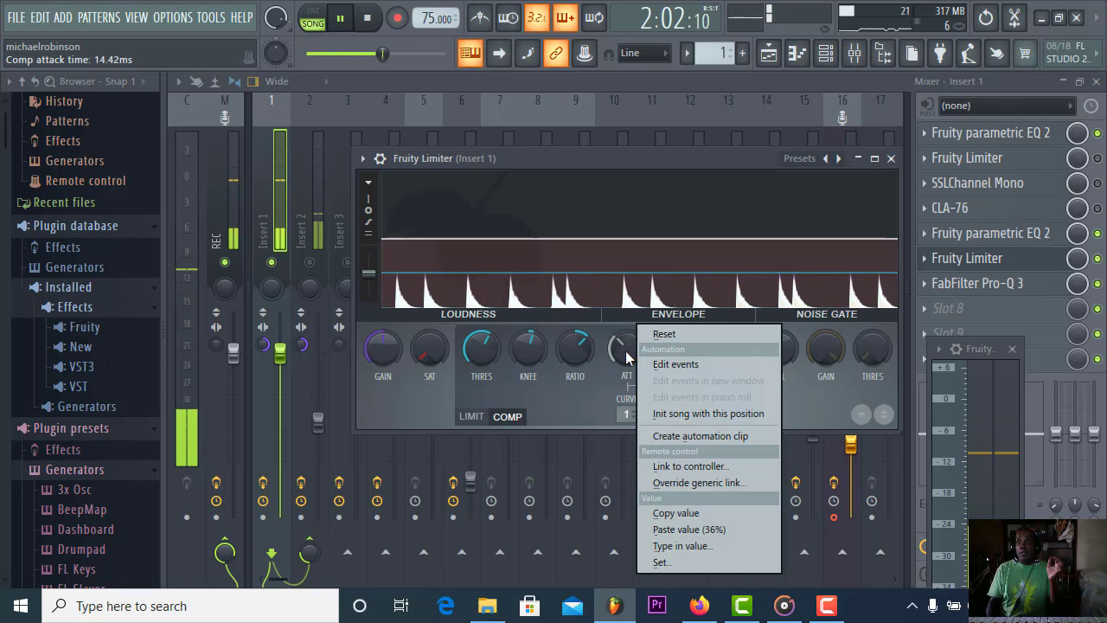
click(626, 350)
drag(724, 354, 723, 345)
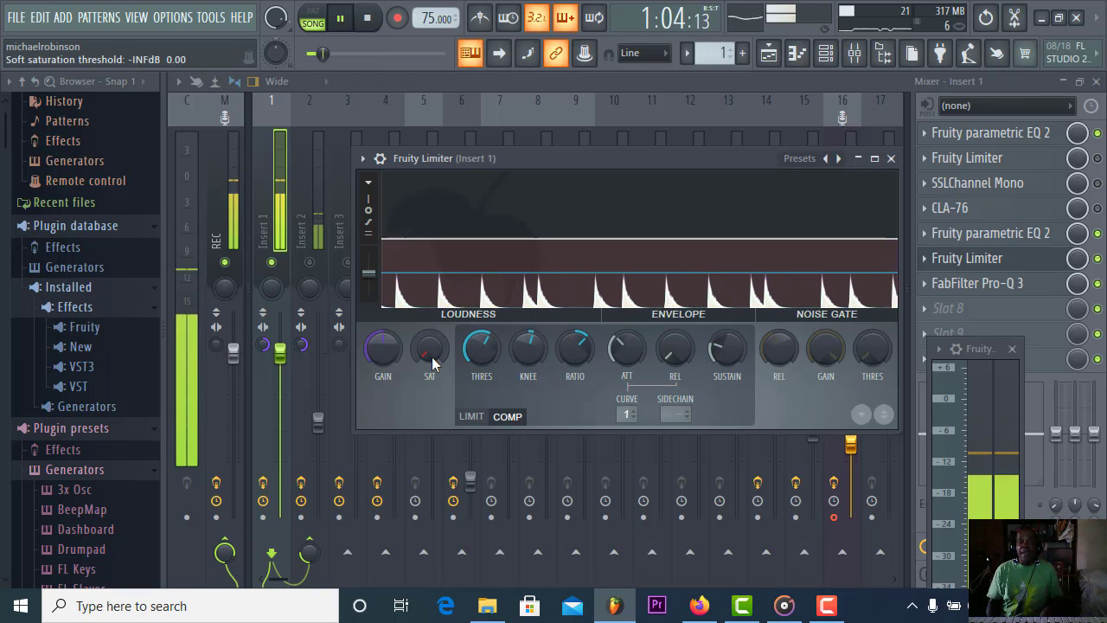
- Raise the soft saturation threshold to about -27.7 dB and display Fruity Limiter's limiting settings
drag(432, 363, 433, 356)
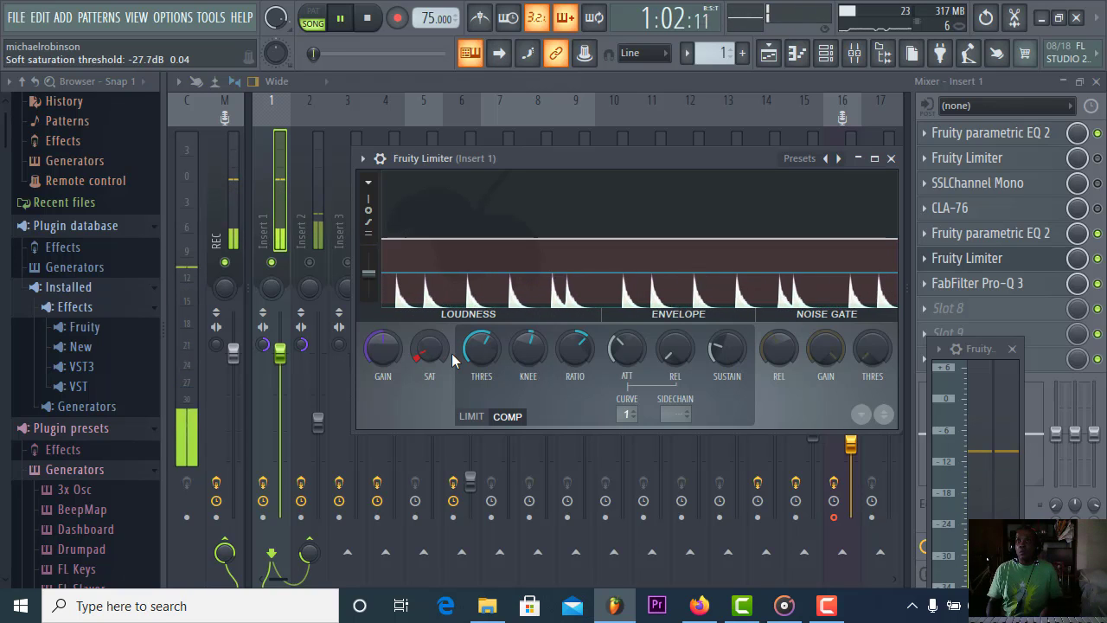
drag(452, 353, 451, 294)
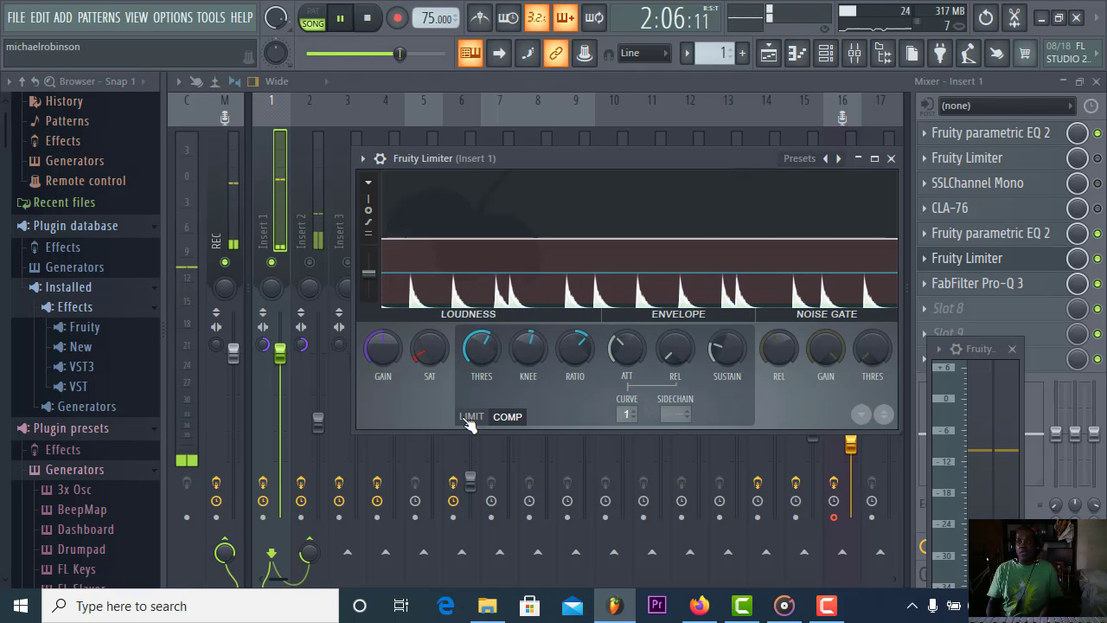
right_click(628, 353)
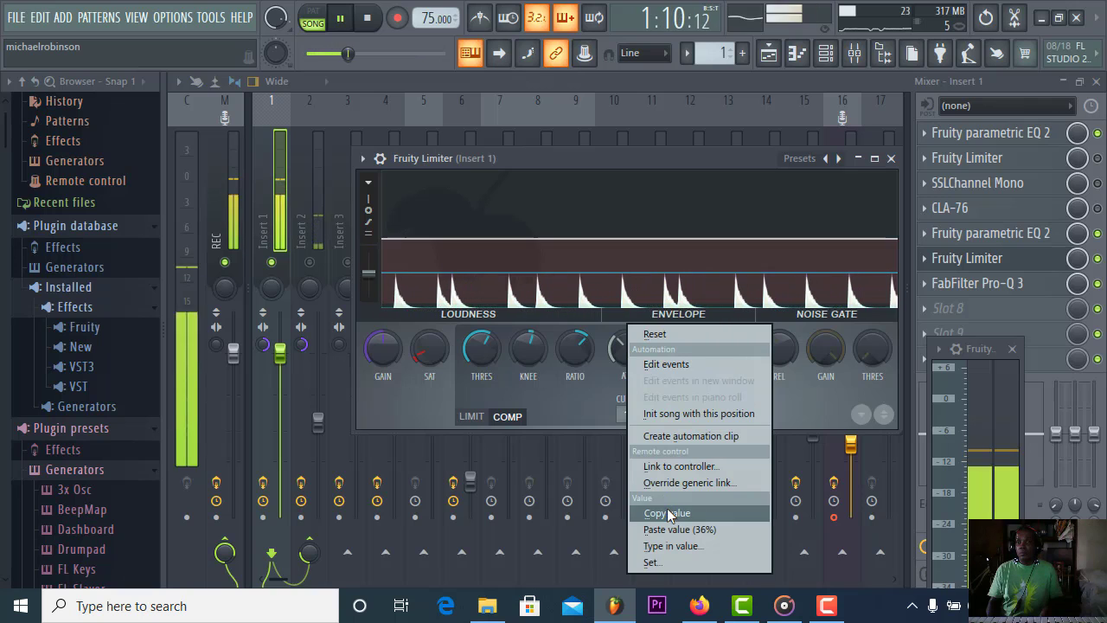
click(627, 512)
click(472, 416)
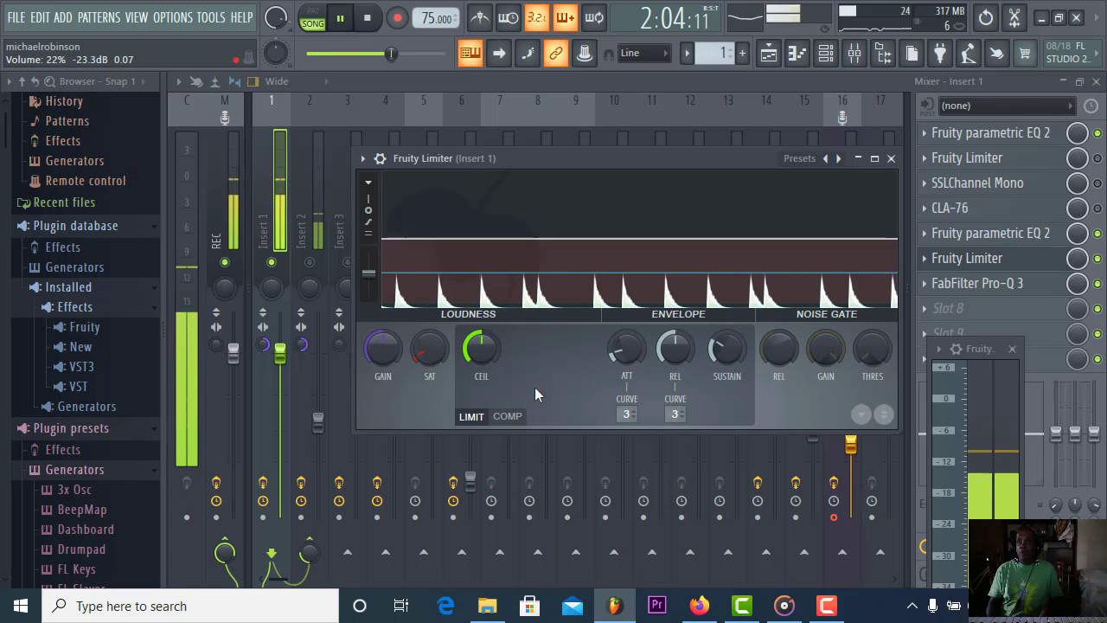
- Match the limiter's attack and release to the compressor's by pasting 34% for the attack and 0% for the release
right_click(638, 353)
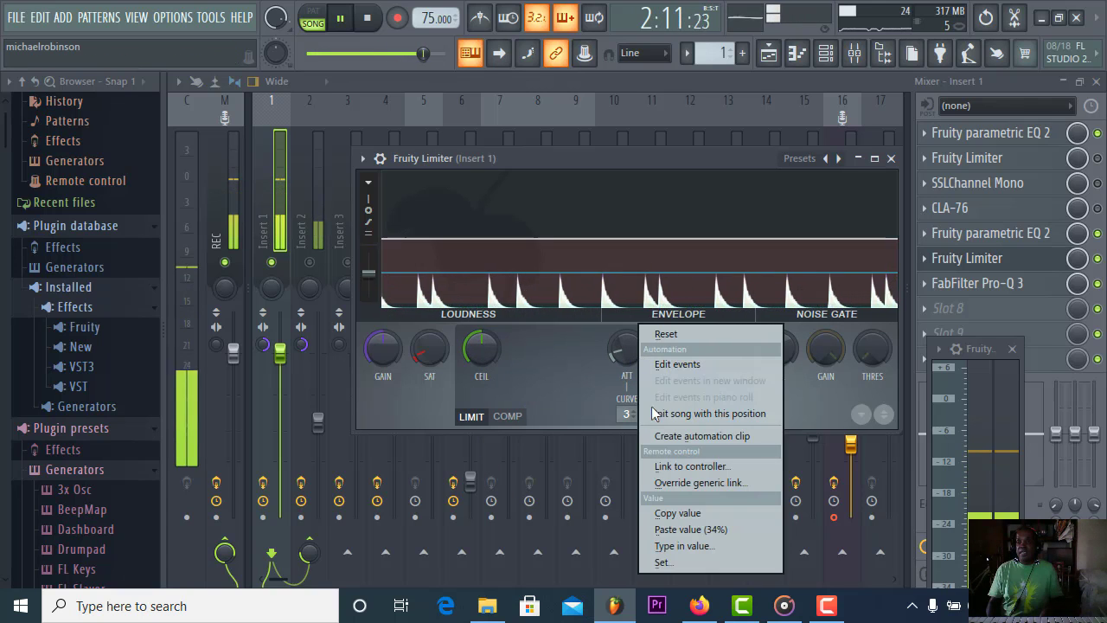
click(685, 535)
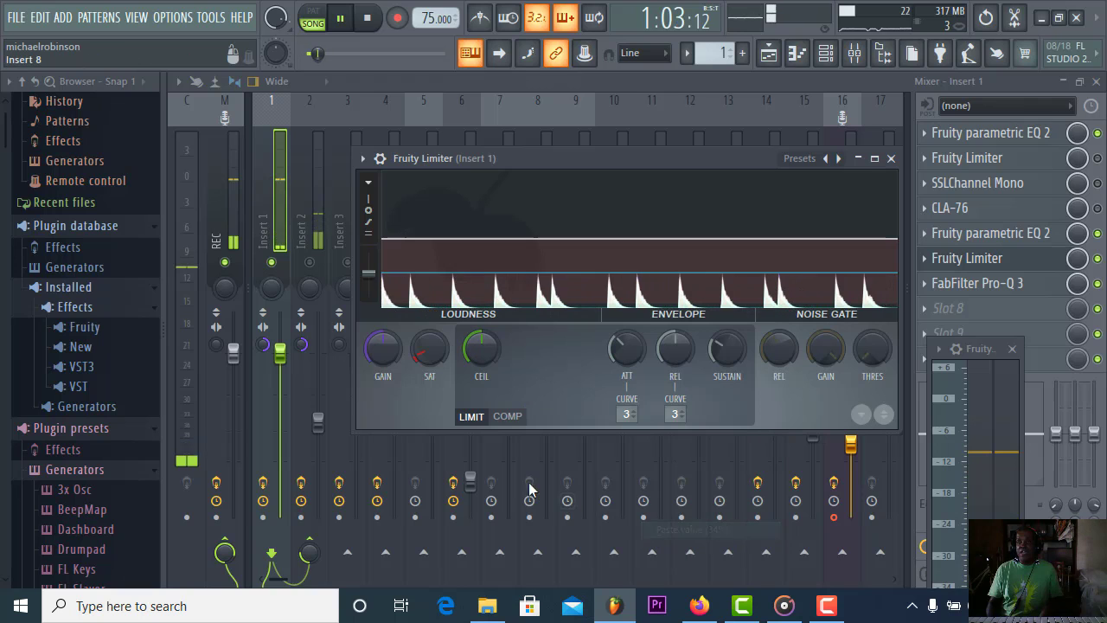
click(525, 418)
right_click(672, 352)
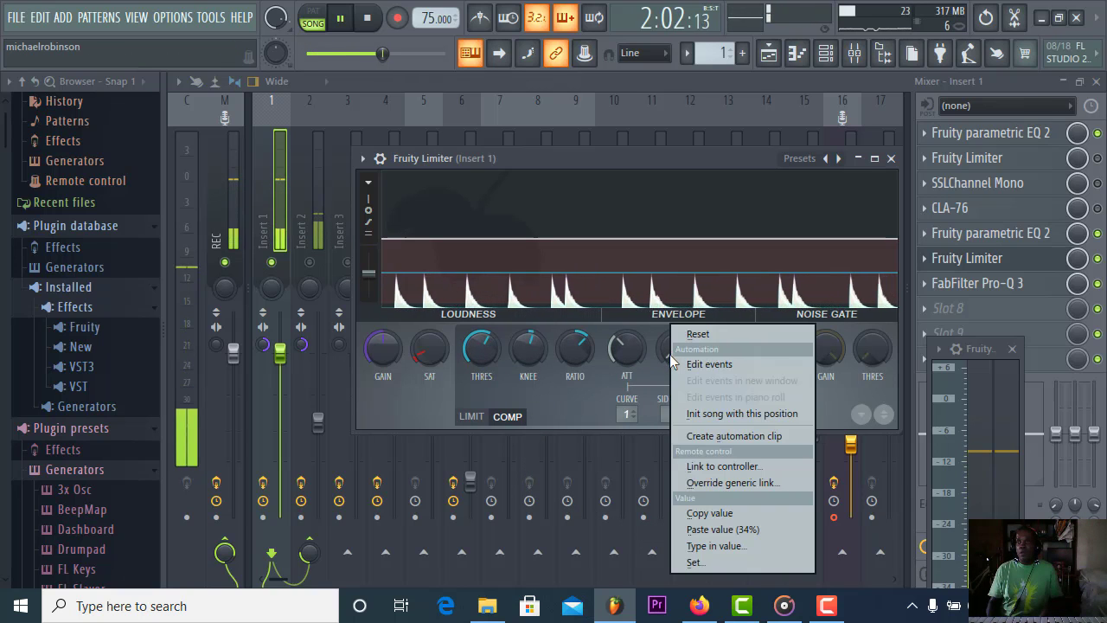
click(701, 514)
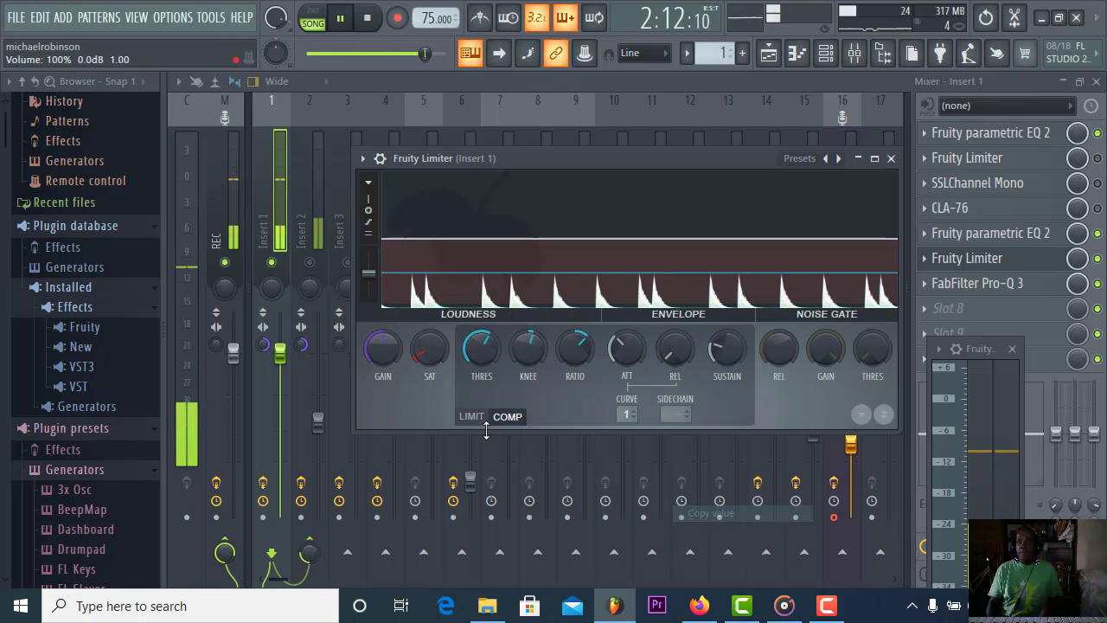
click(474, 417)
right_click(674, 350)
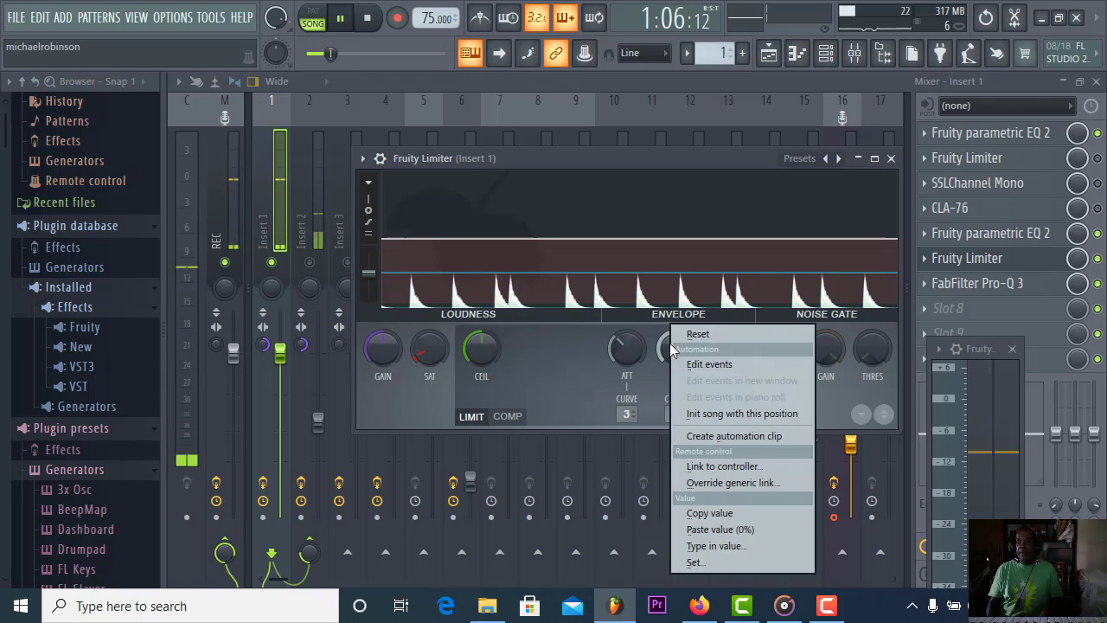
click(717, 529)
- Copy the compressor's sustain value and paste it (24%) into the limiter's sustain
click(508, 416)
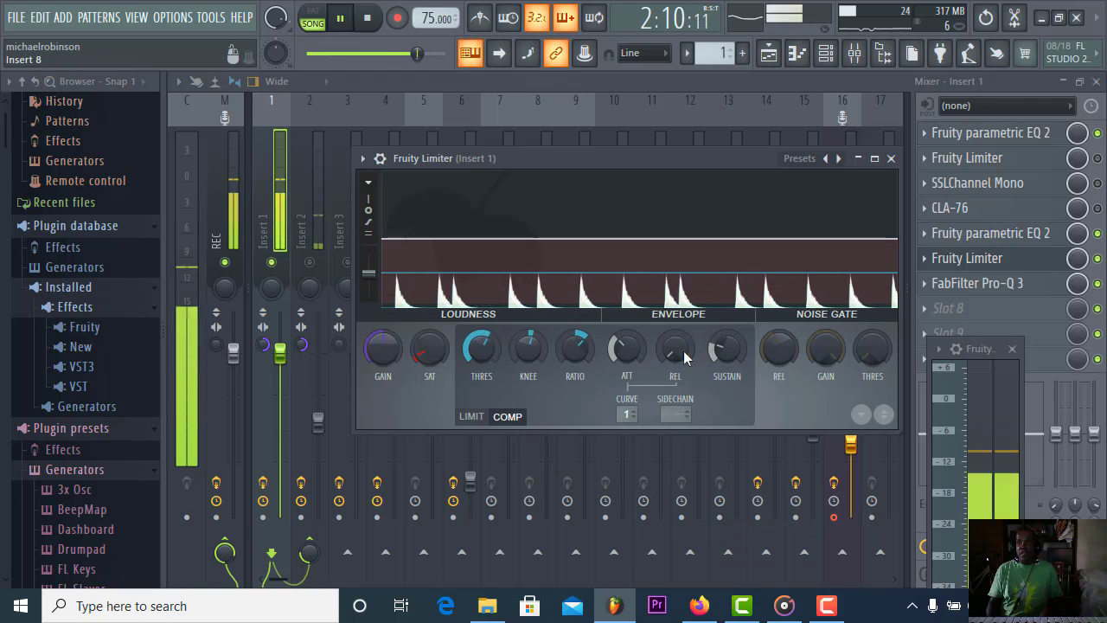
right_click(734, 345)
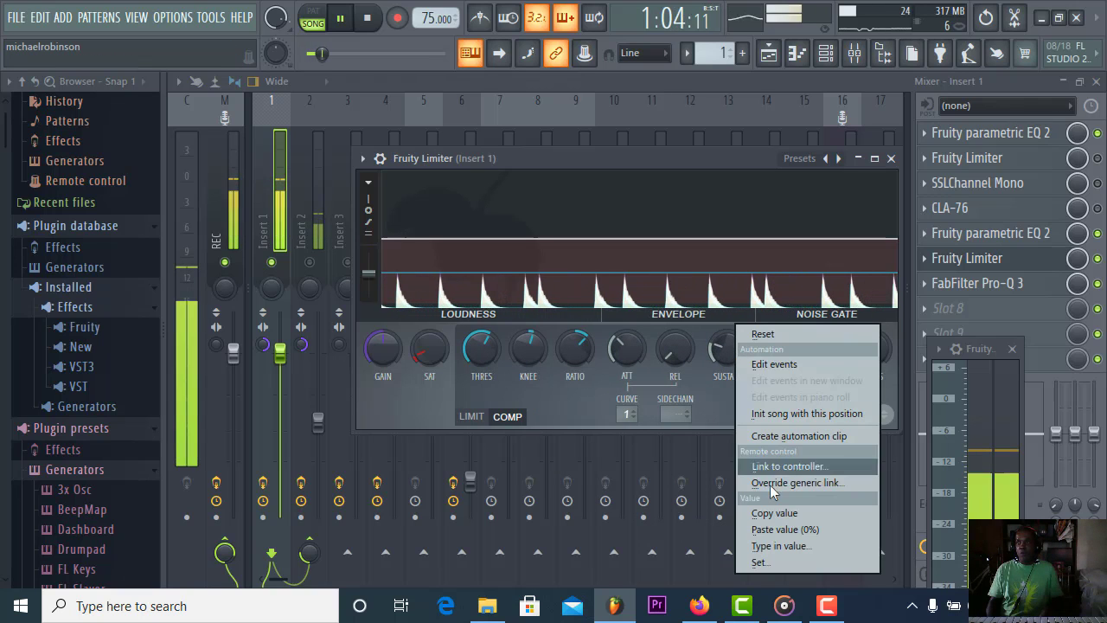
click(774, 513)
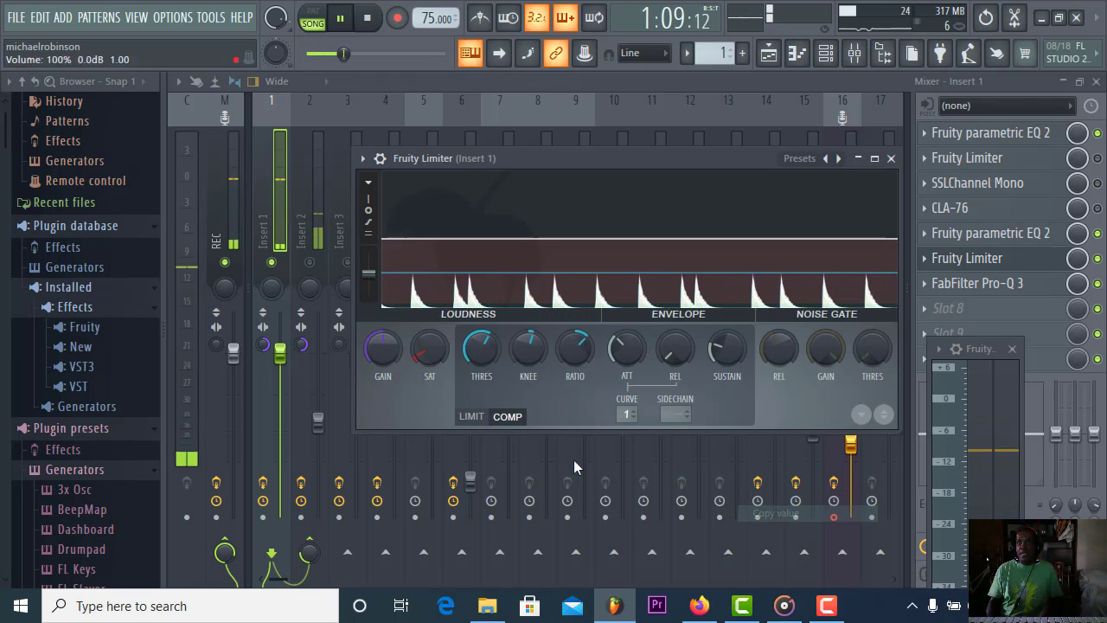
click(471, 417)
right_click(724, 355)
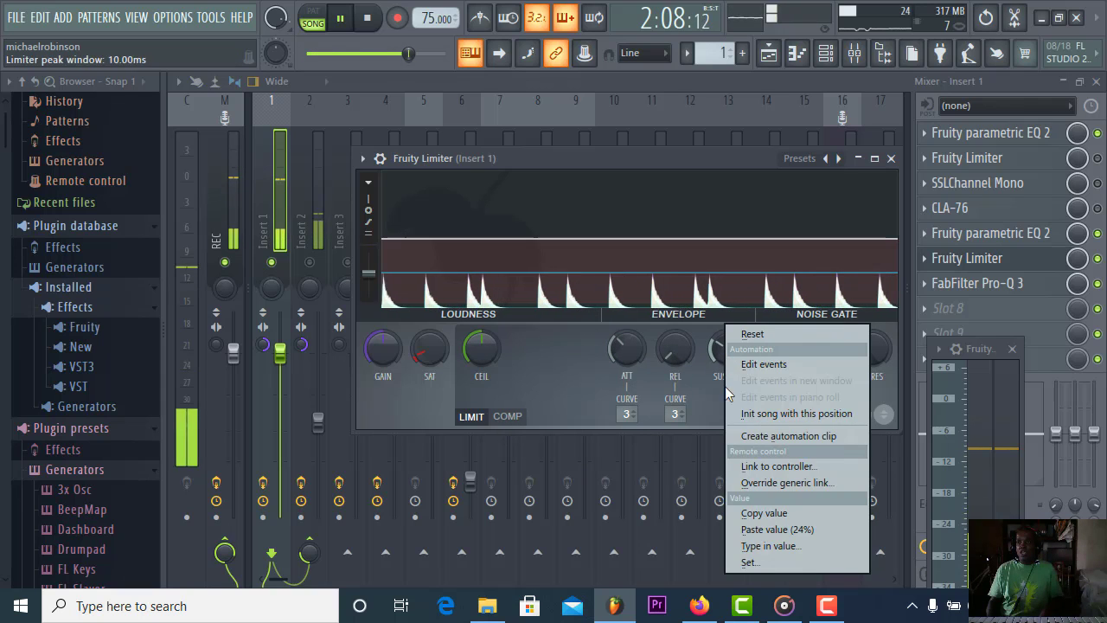
click(753, 534)
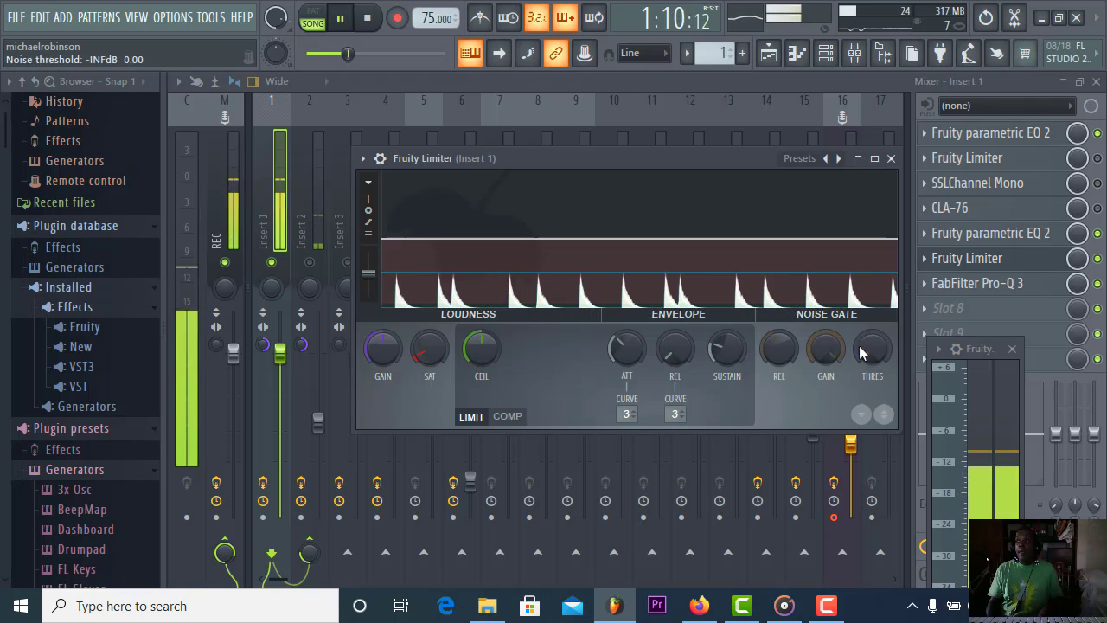
- Bypass FabFilter Pro-Q 3 on Insert 1 and raise the main level of its second Fruity parametric EQ 2 slightly
click(1099, 284)
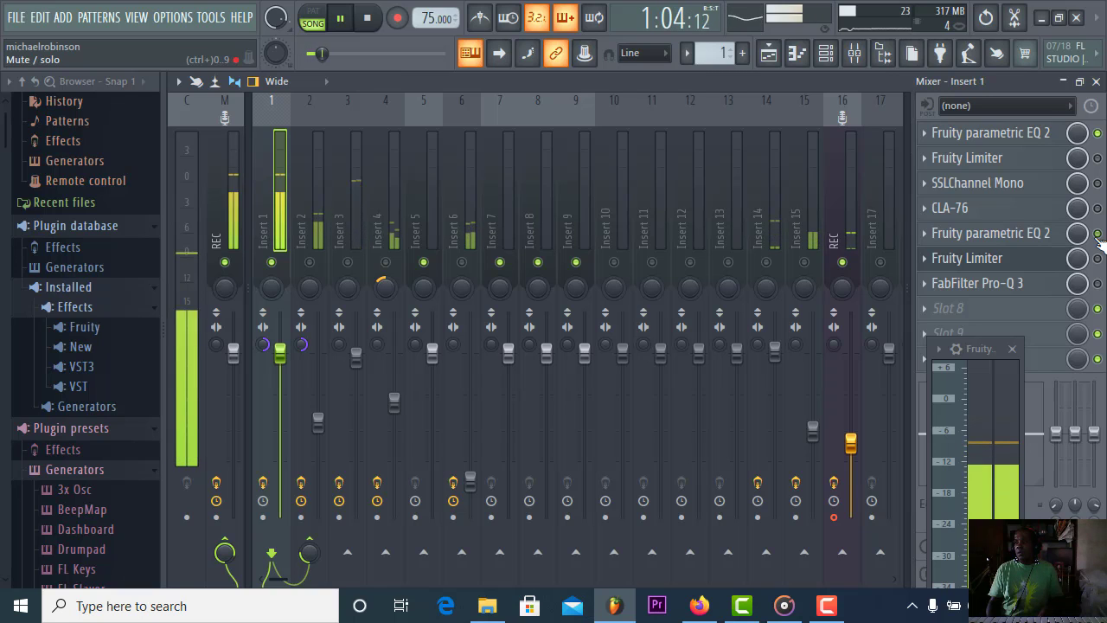
click(1044, 244)
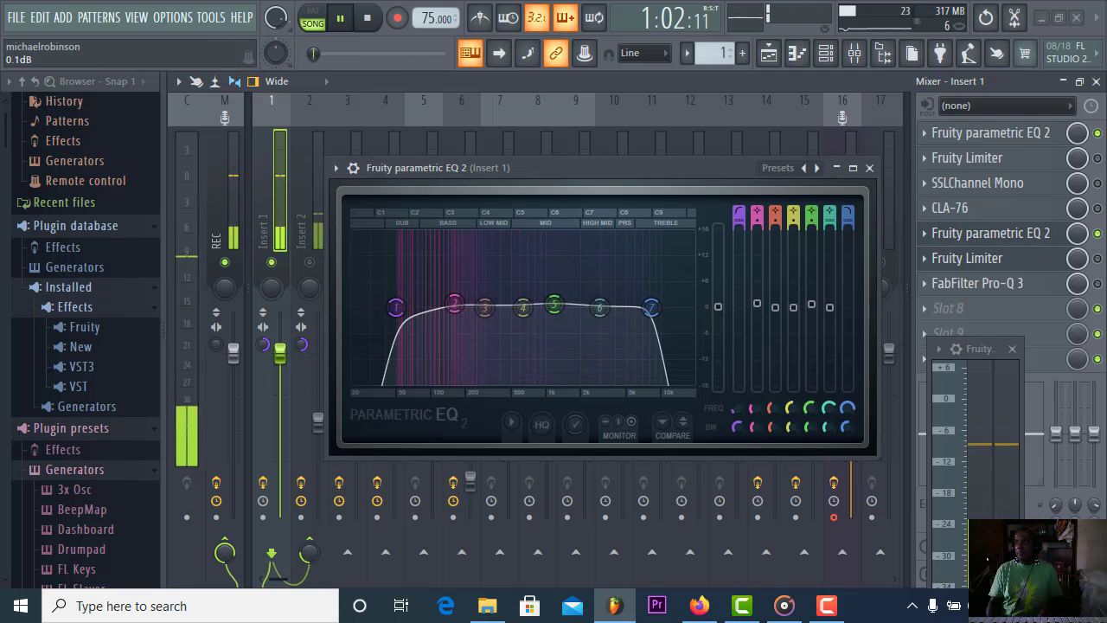
drag(718, 306, 718, 302)
click(869, 168)
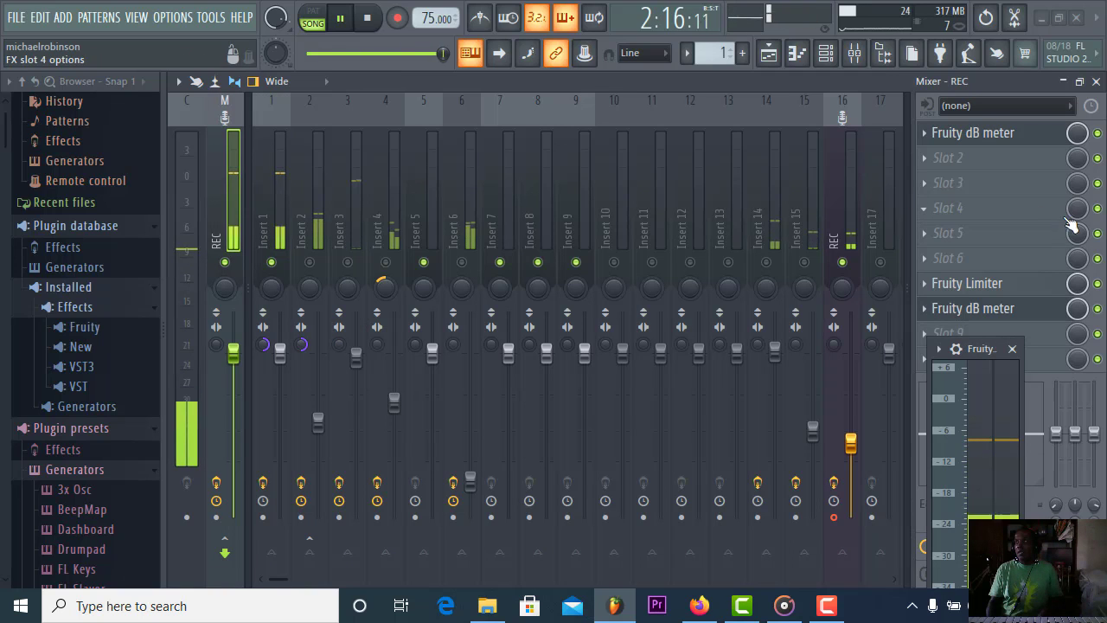
- Raise the gain of Insert 1's second Fruity Limiter to about 1.3 dB and close the plug-in
click(283, 208)
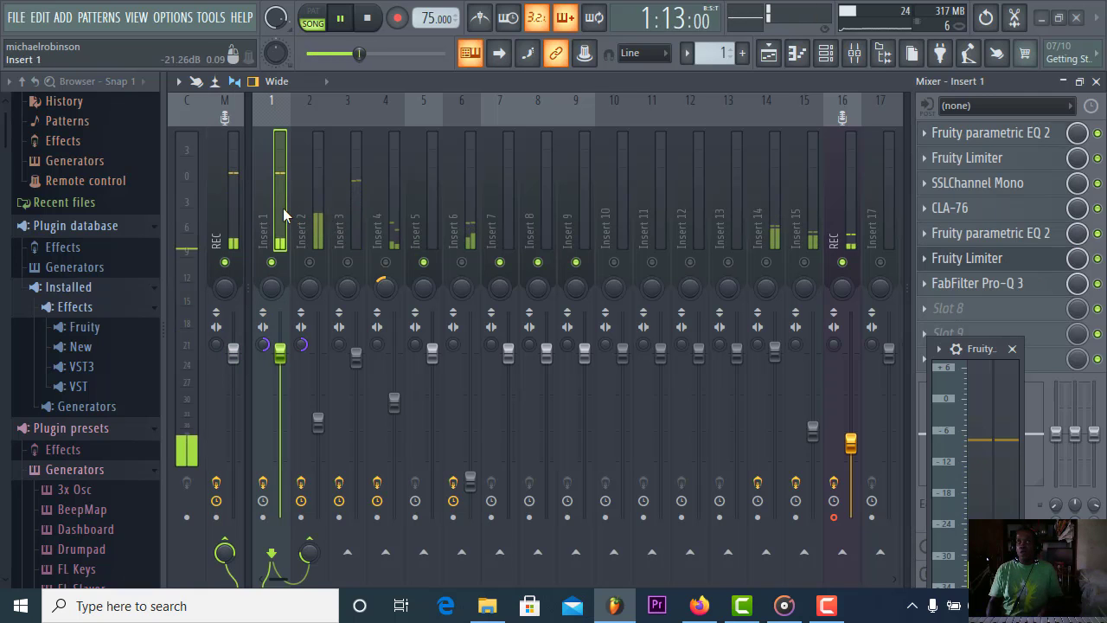
click(1021, 264)
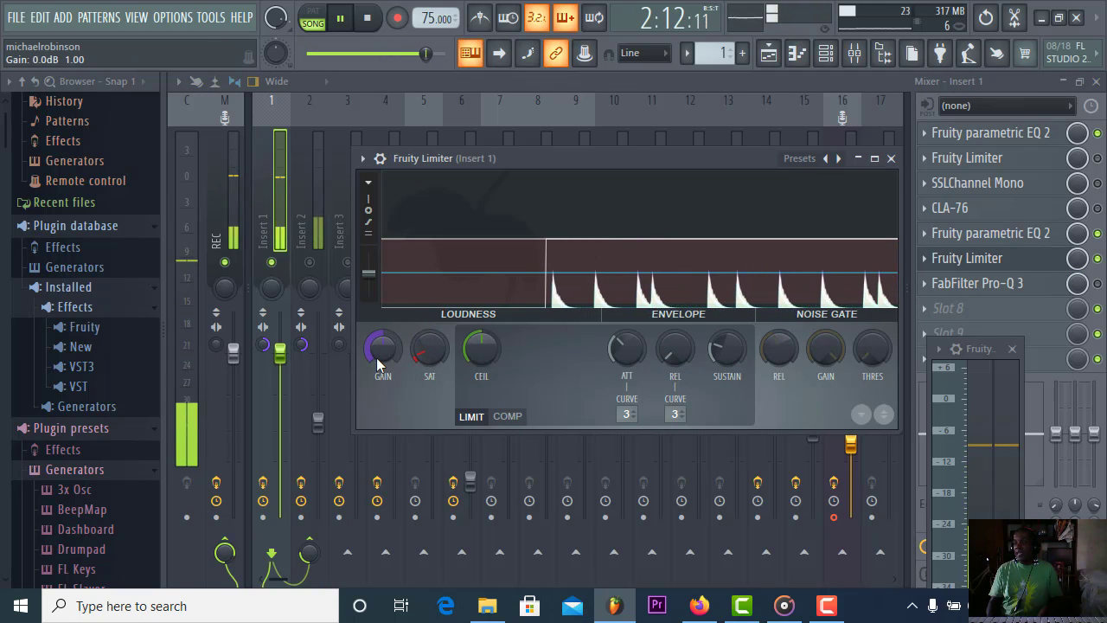
drag(376, 357, 377, 342)
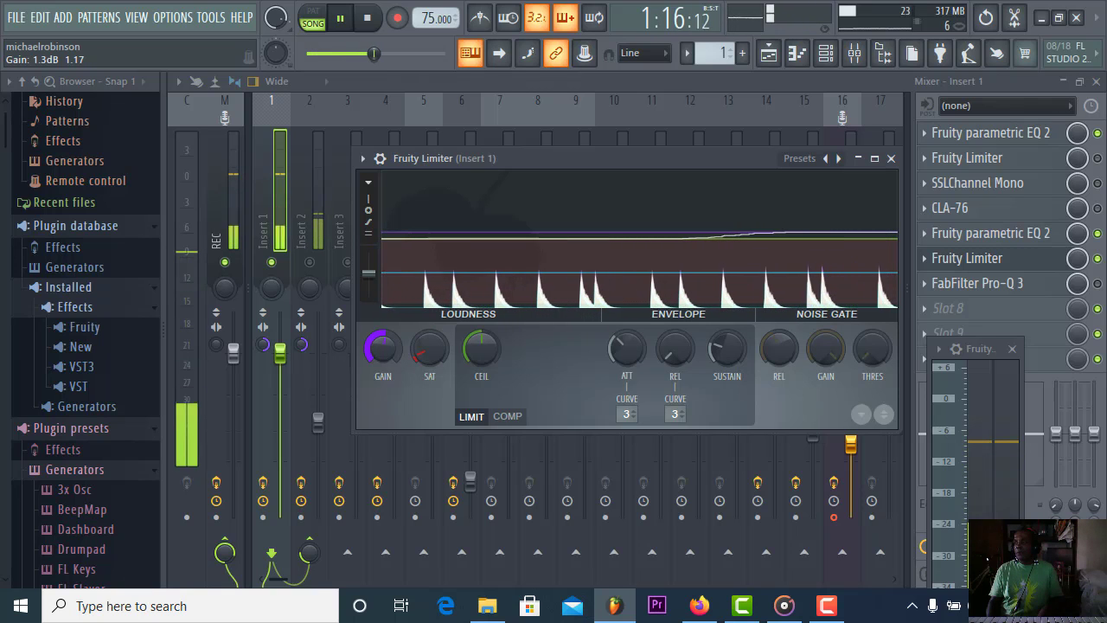
drag(376, 356, 377, 355)
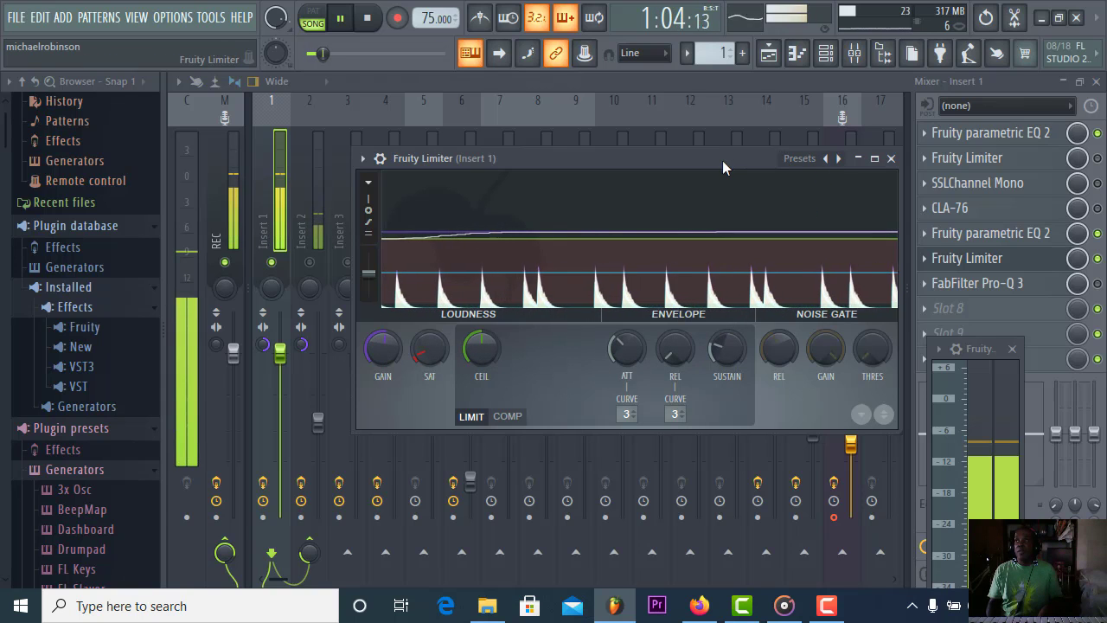
drag(705, 161, 597, 168)
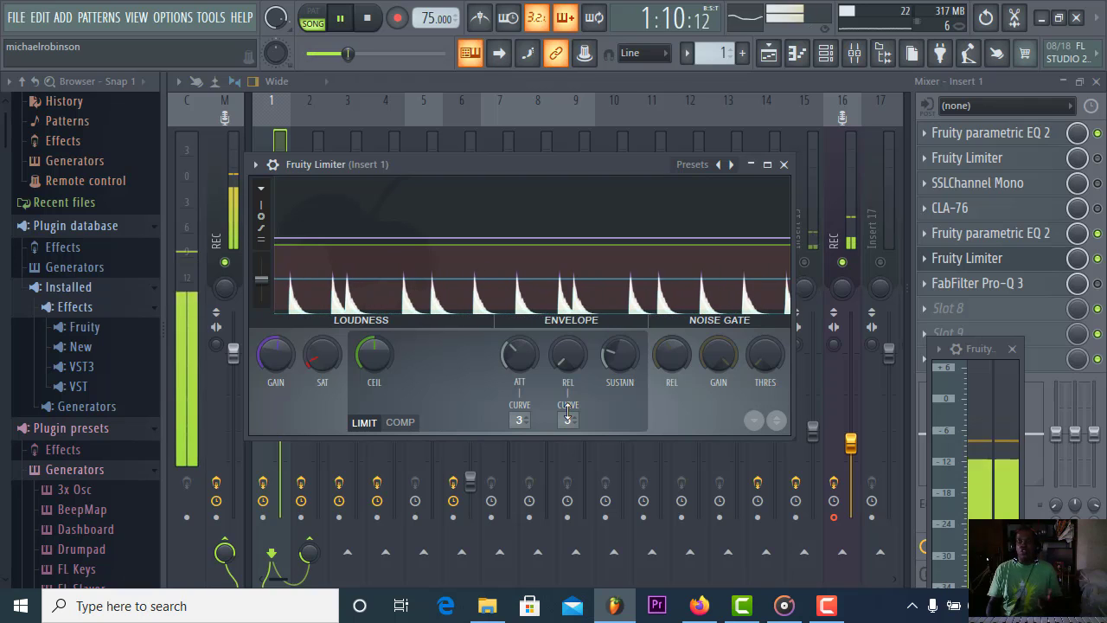
click(784, 164)
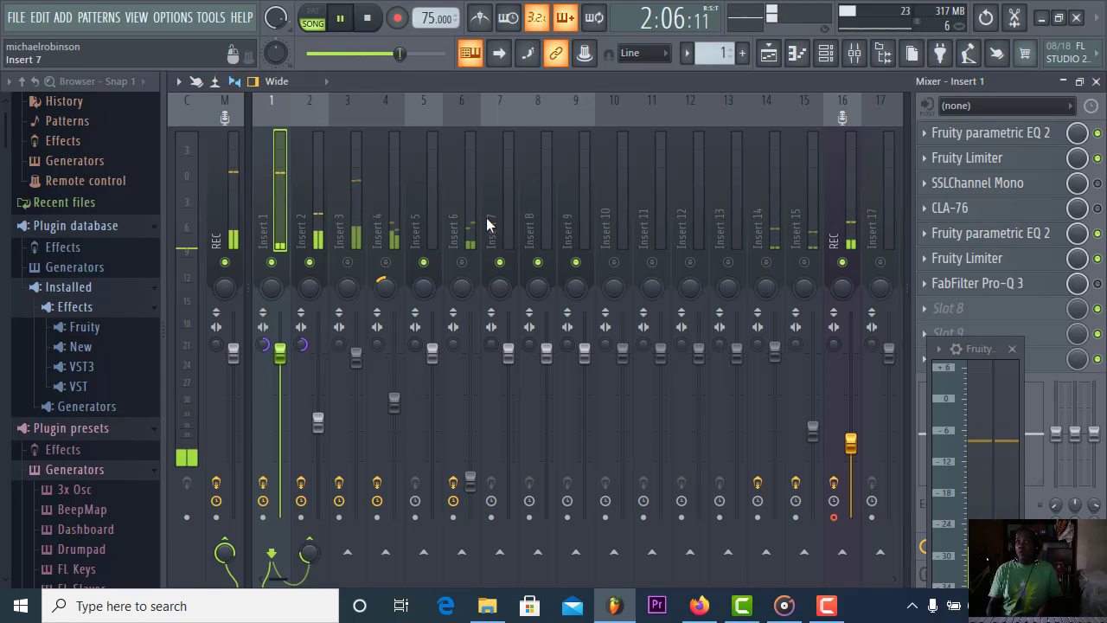
- Check the settings of Insert 1's first Fruity Limiter, and bypass that limiter and the first Fruity parametric EQ 2
click(1009, 163)
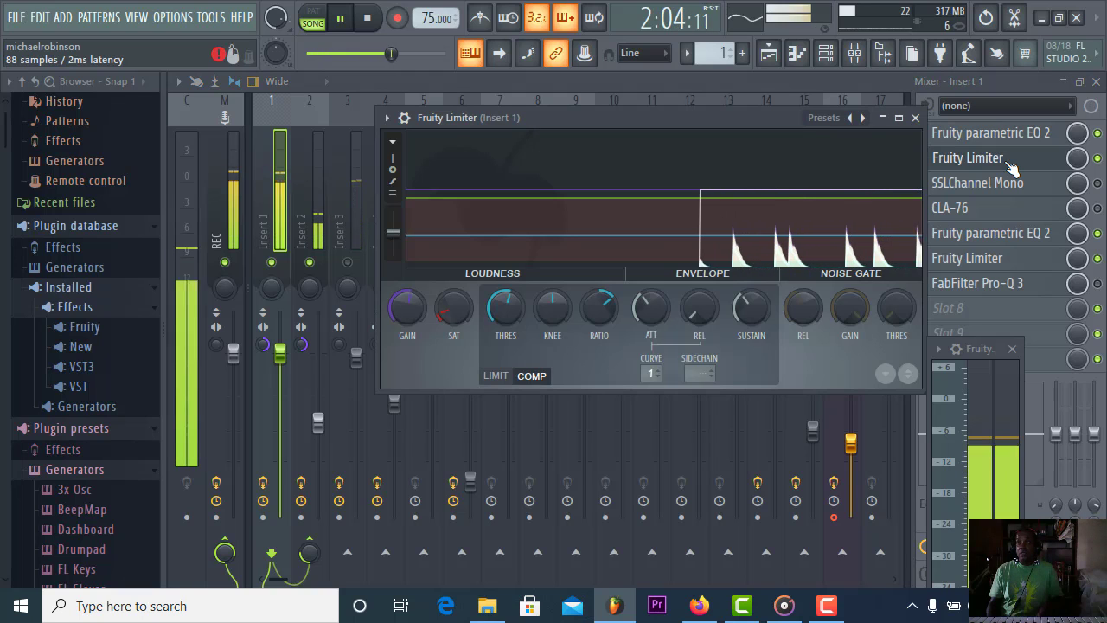
click(939, 165)
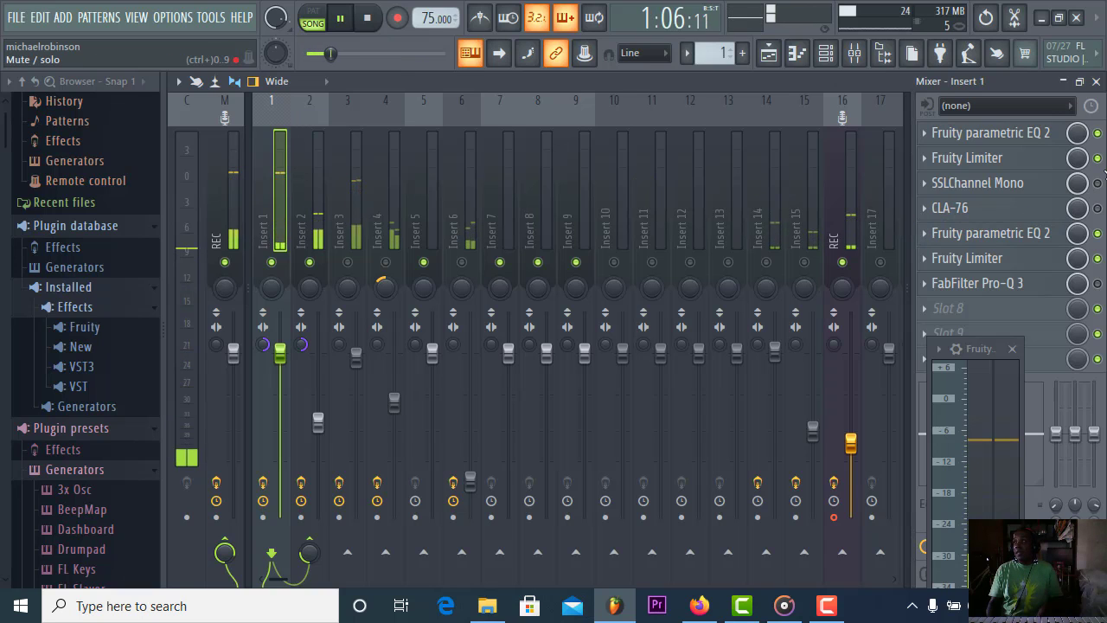
click(1097, 158)
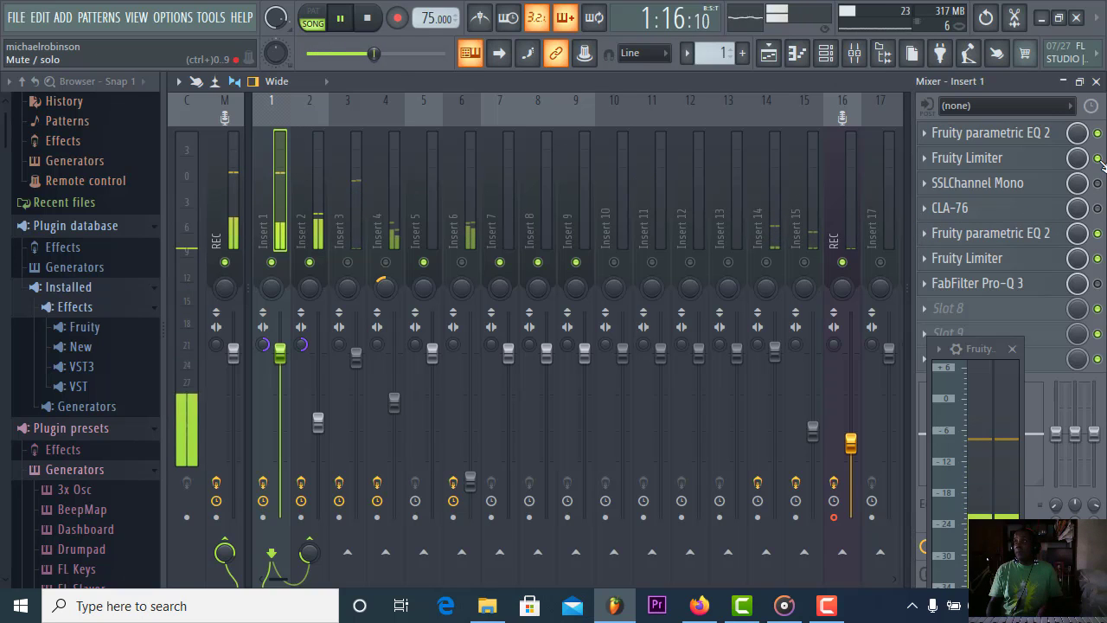
click(1097, 133)
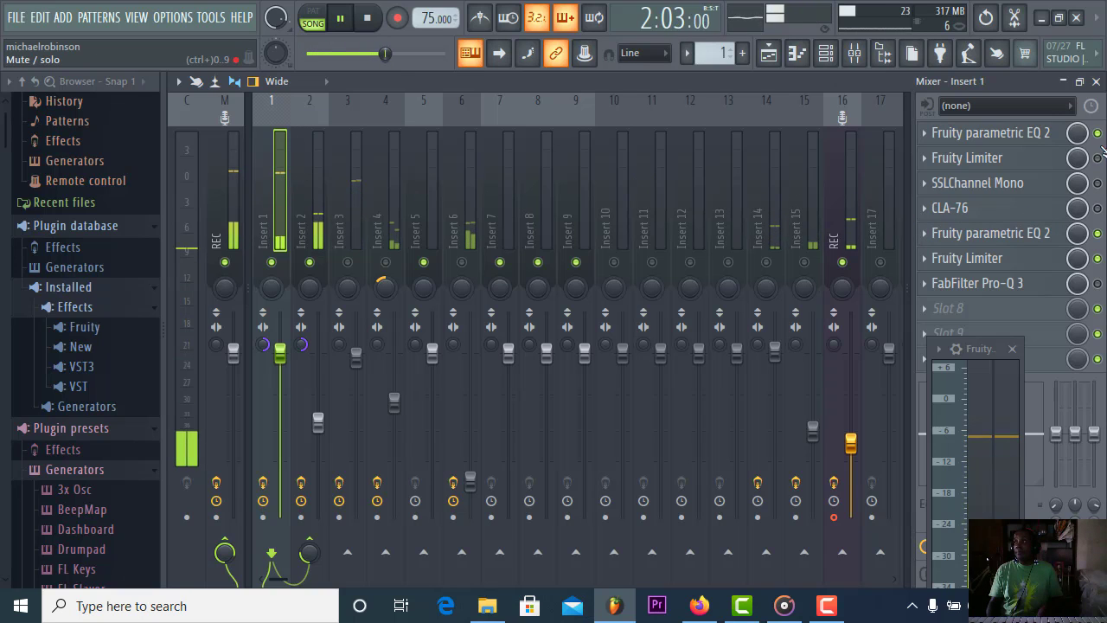
- Examine the SSLChannel Mono settings on Insert 1, stop the song and close the plug-in
click(1019, 184)
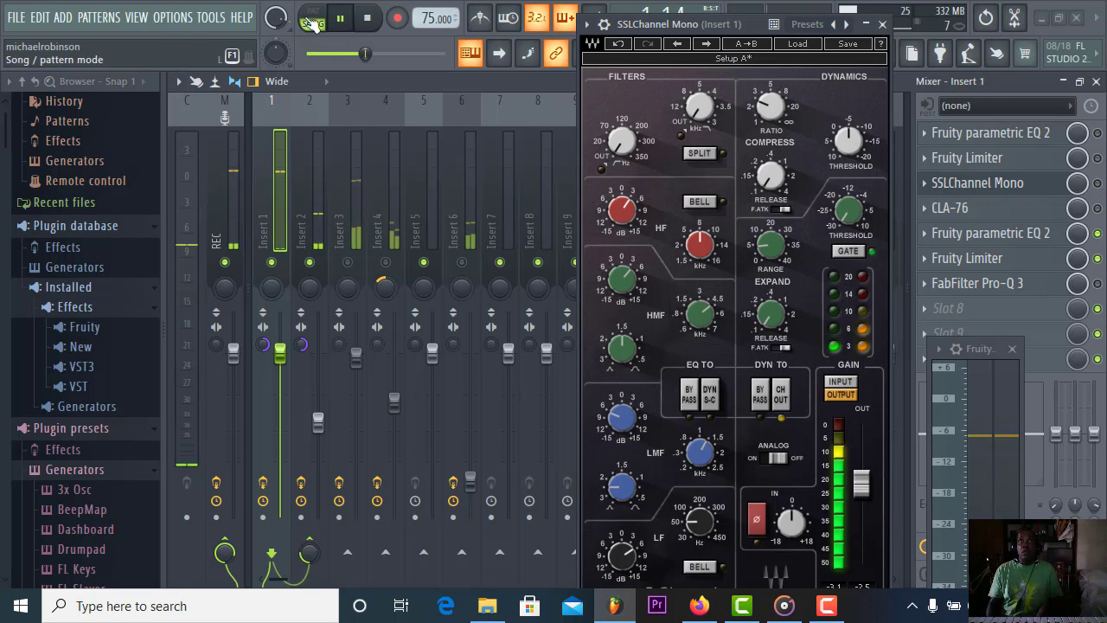
click(366, 17)
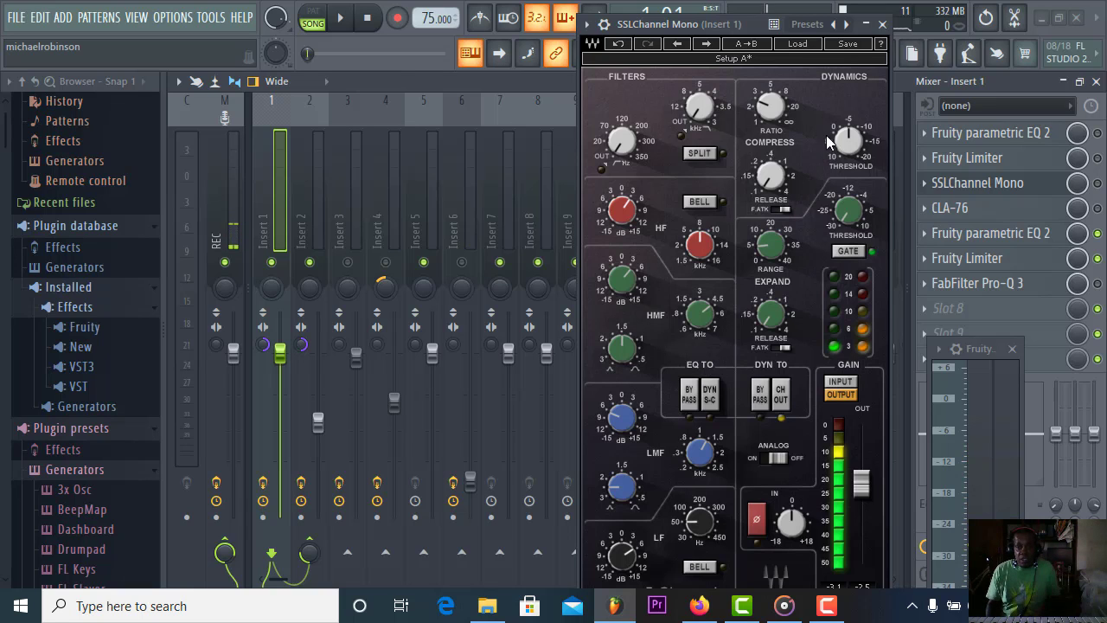
click(882, 24)
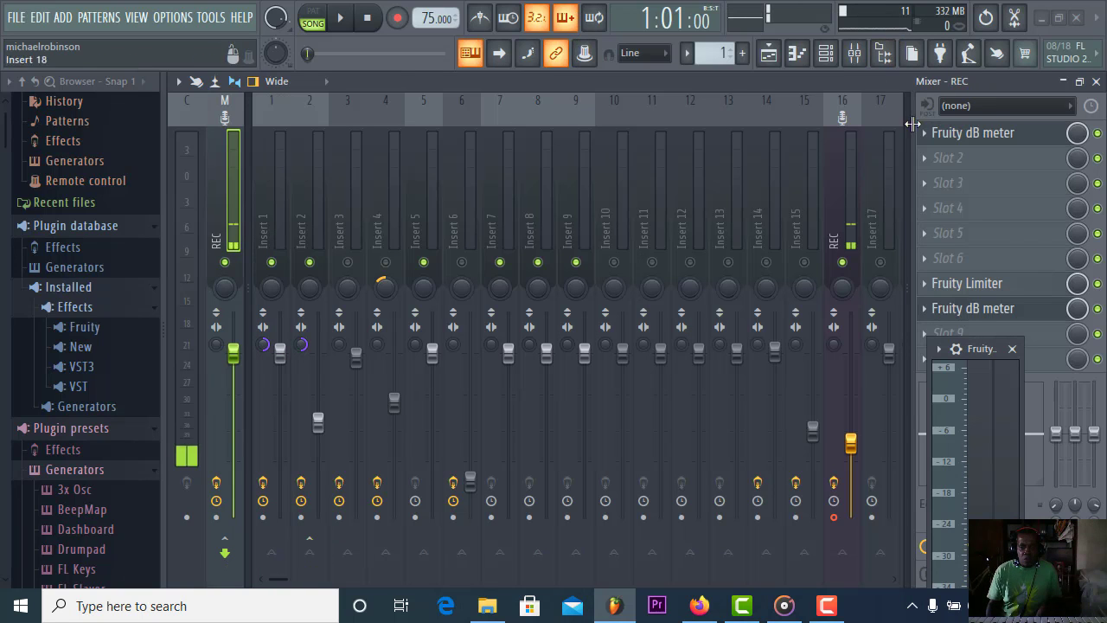
- Display SSLChannel Mono and CLA-76 on Insert 1, play the song to review their settings, close them and stop playback
click(280, 214)
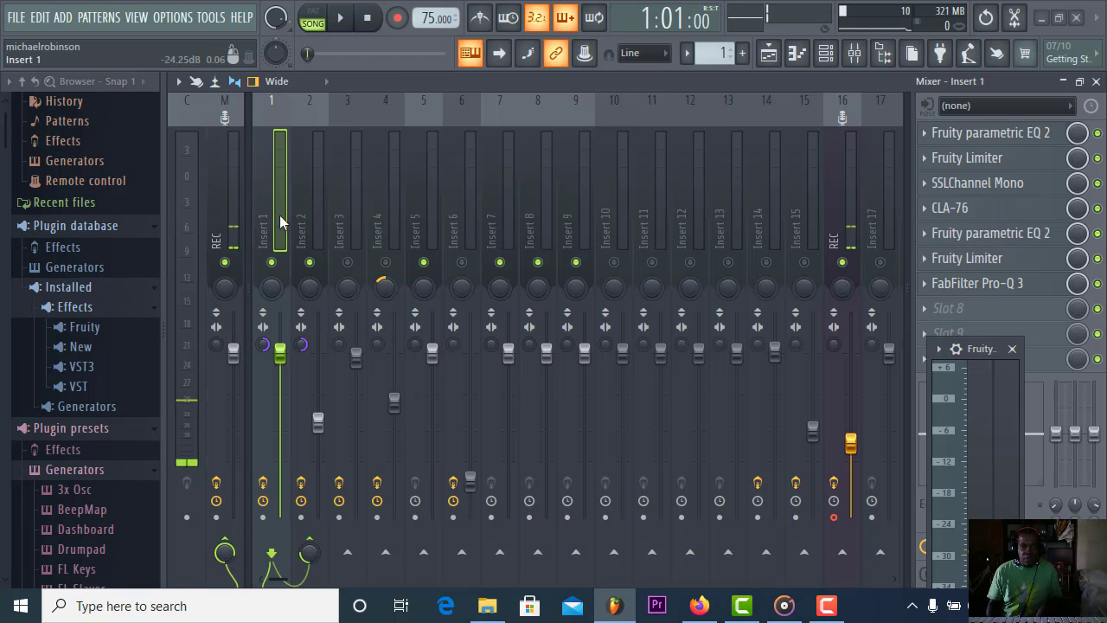
click(1019, 185)
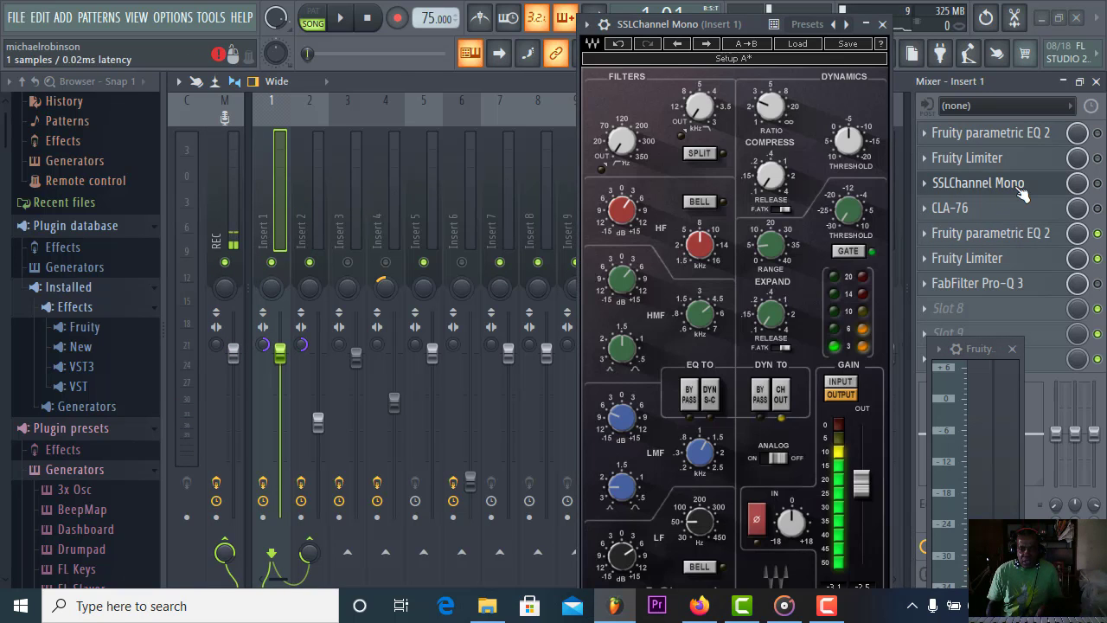
click(1019, 212)
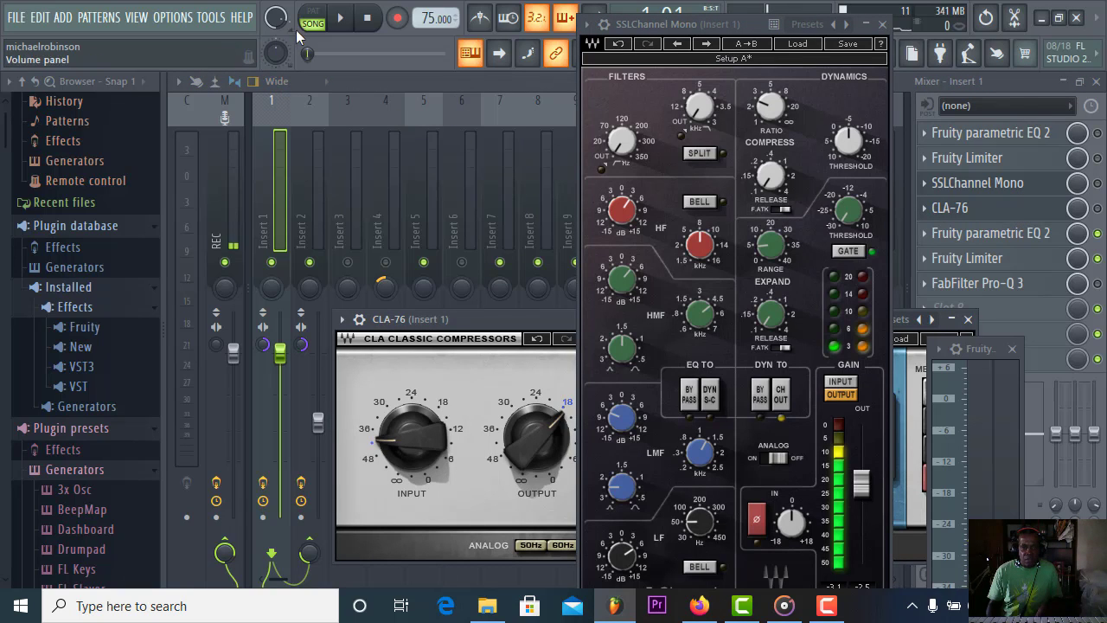
click(342, 20)
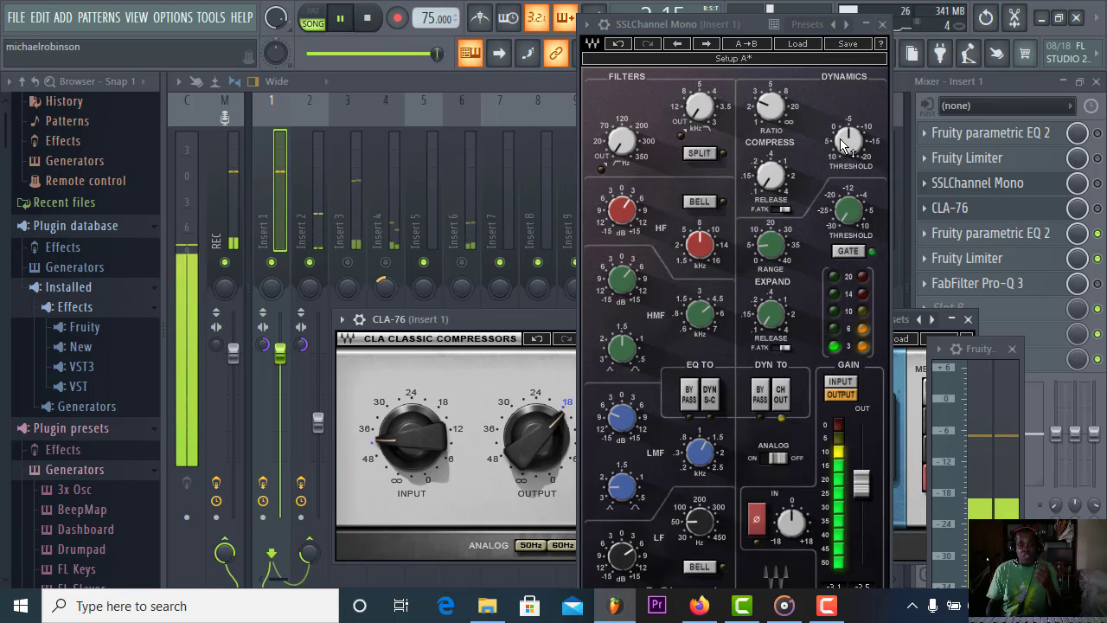
click(882, 25)
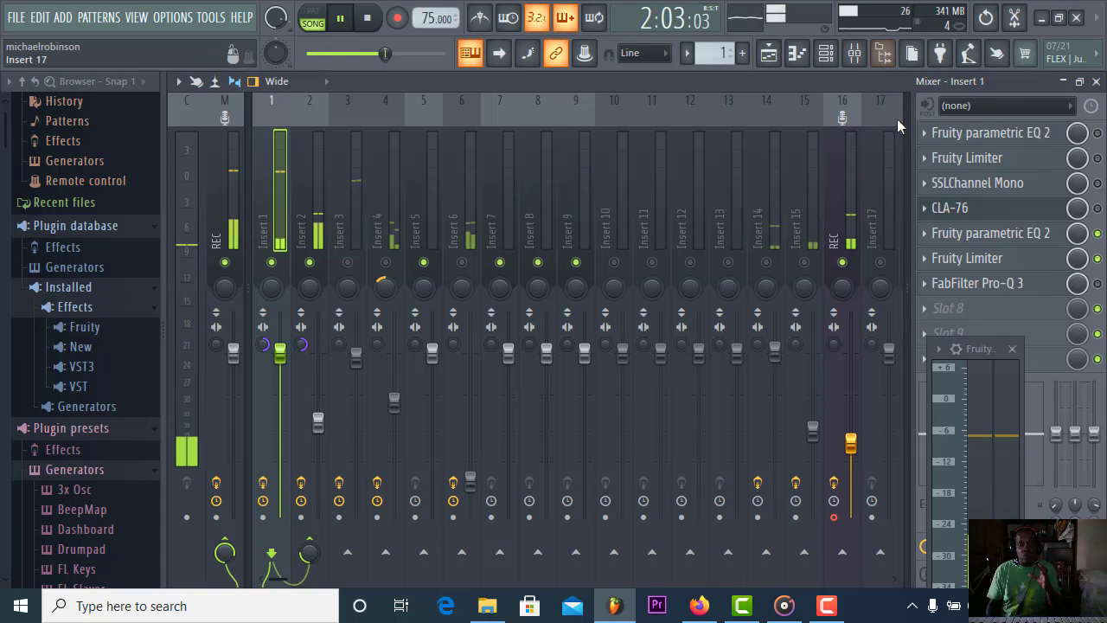
click(368, 18)
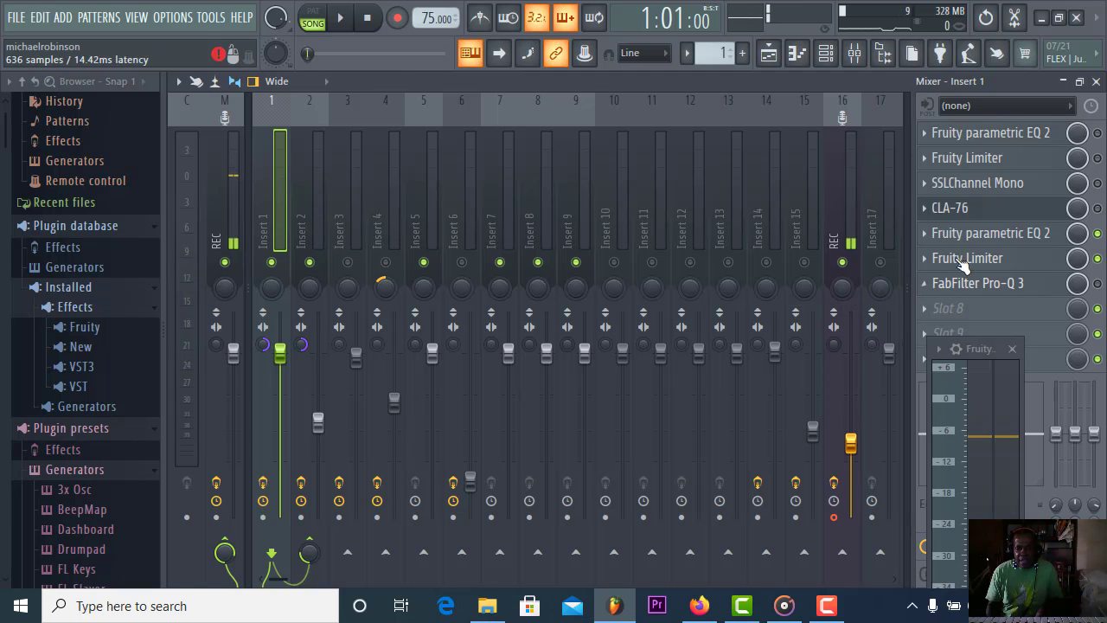
- Select Insert 2 to examine its effect chain, and play the song briefly before stopping it
click(325, 217)
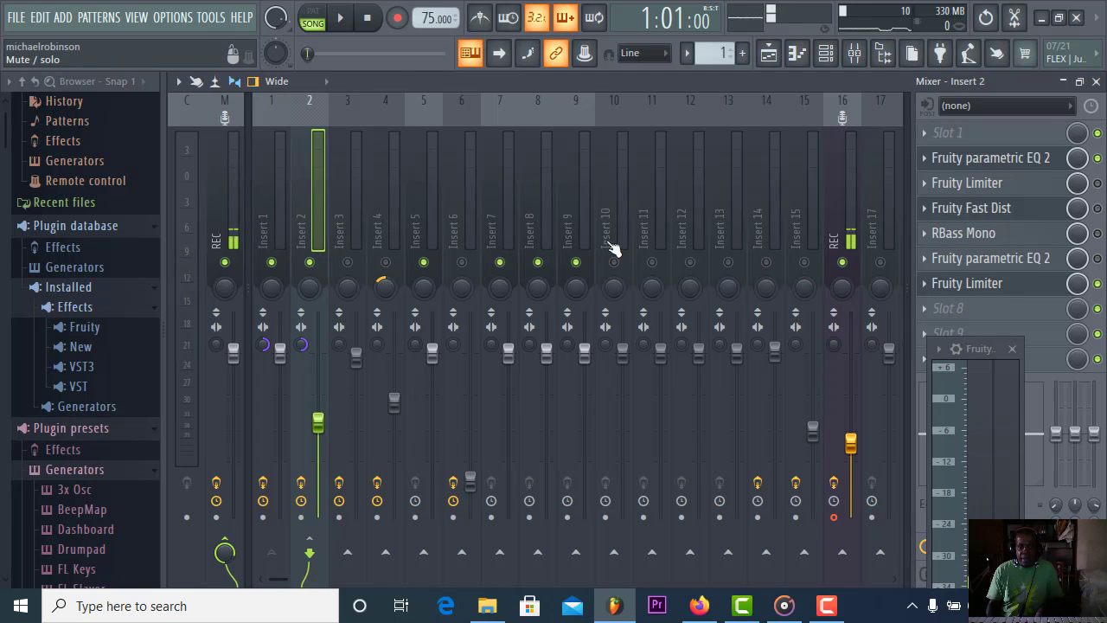
click(342, 19)
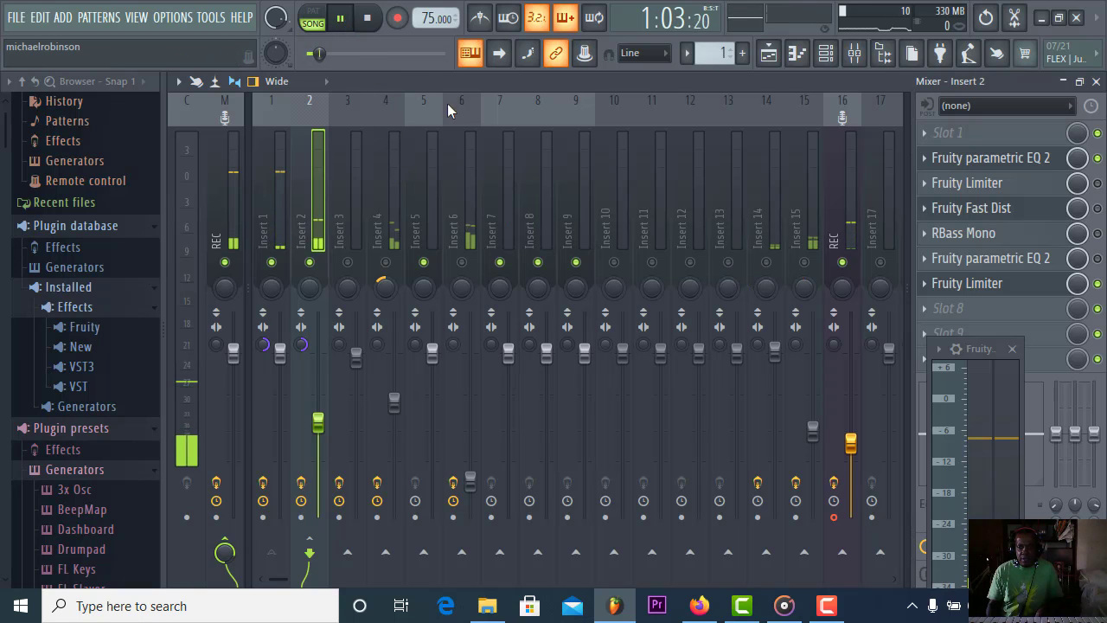
click(366, 18)
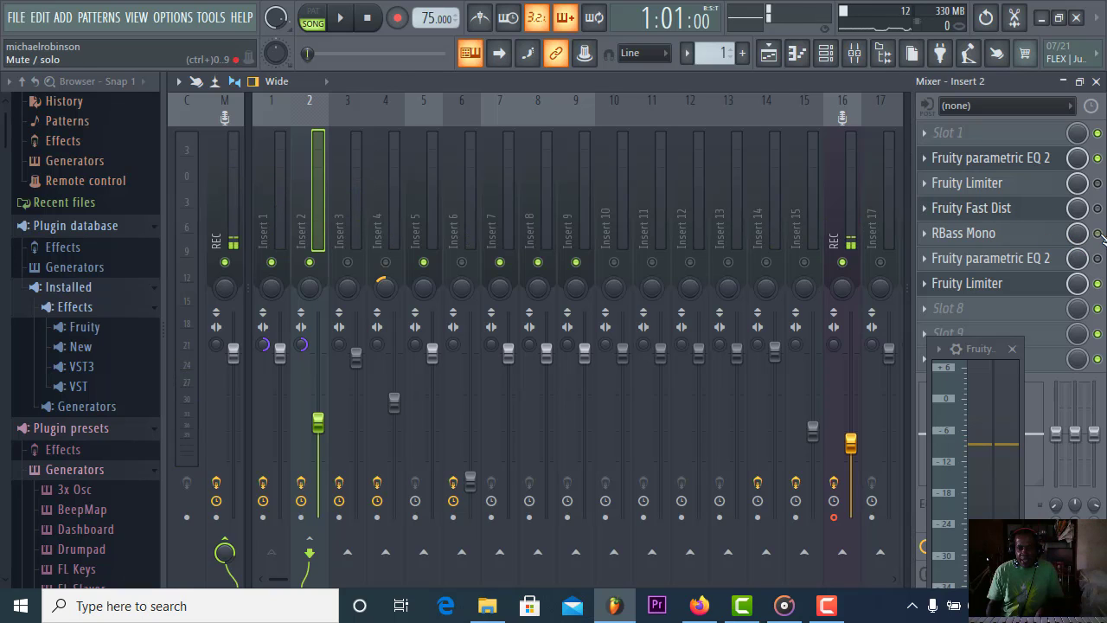
- Play the song to hear Insert 2's processing, stop it, and select Insert 3 and resume playback
click(342, 24)
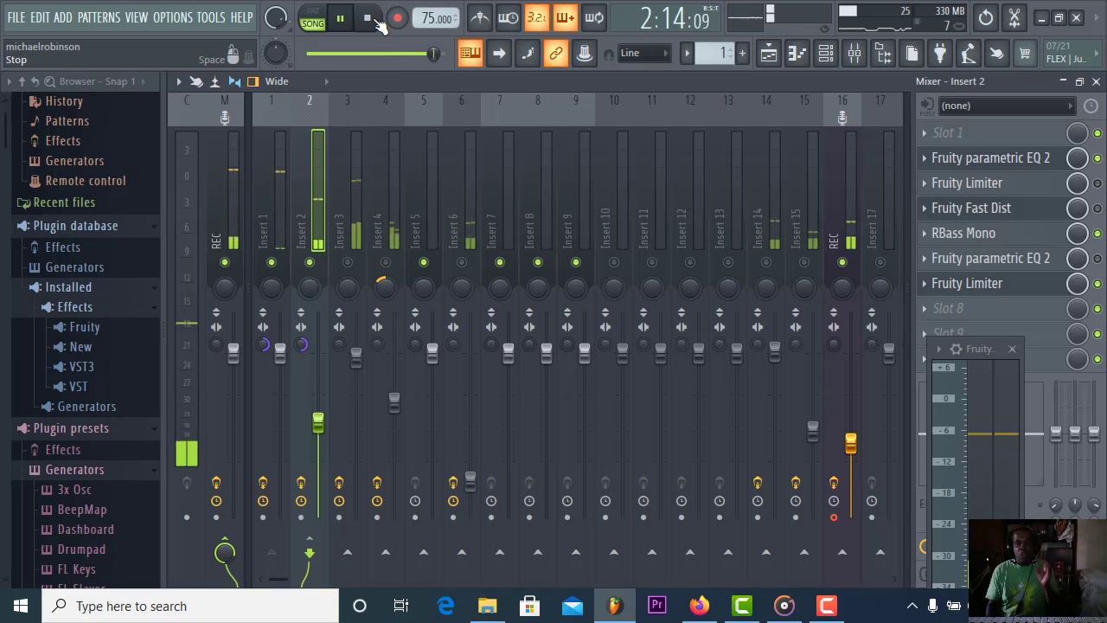
click(368, 18)
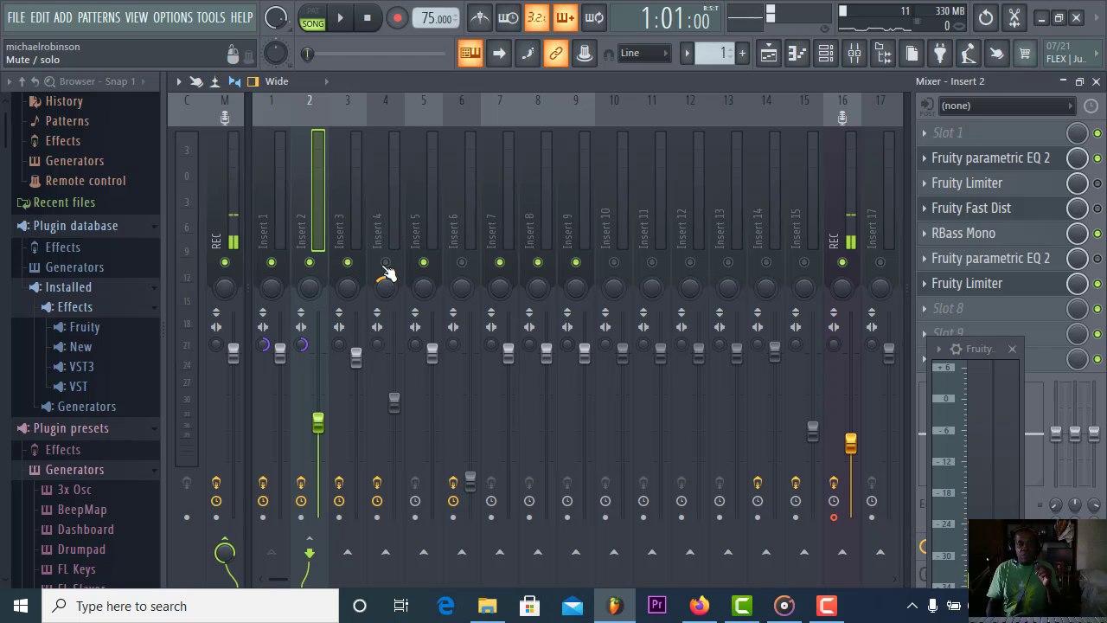
click(346, 222)
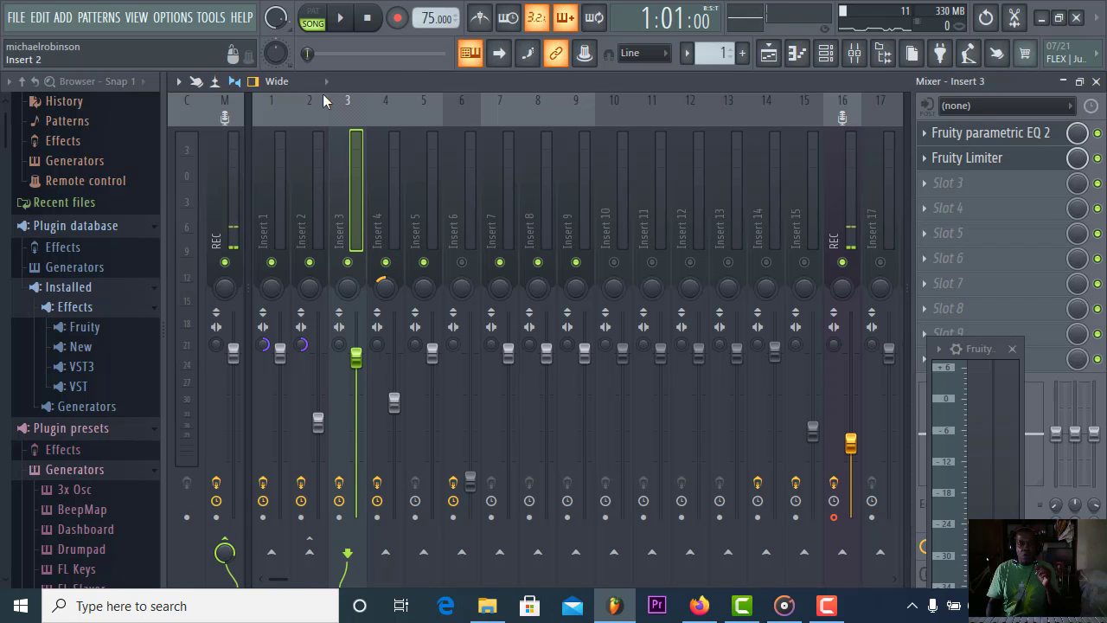
click(345, 17)
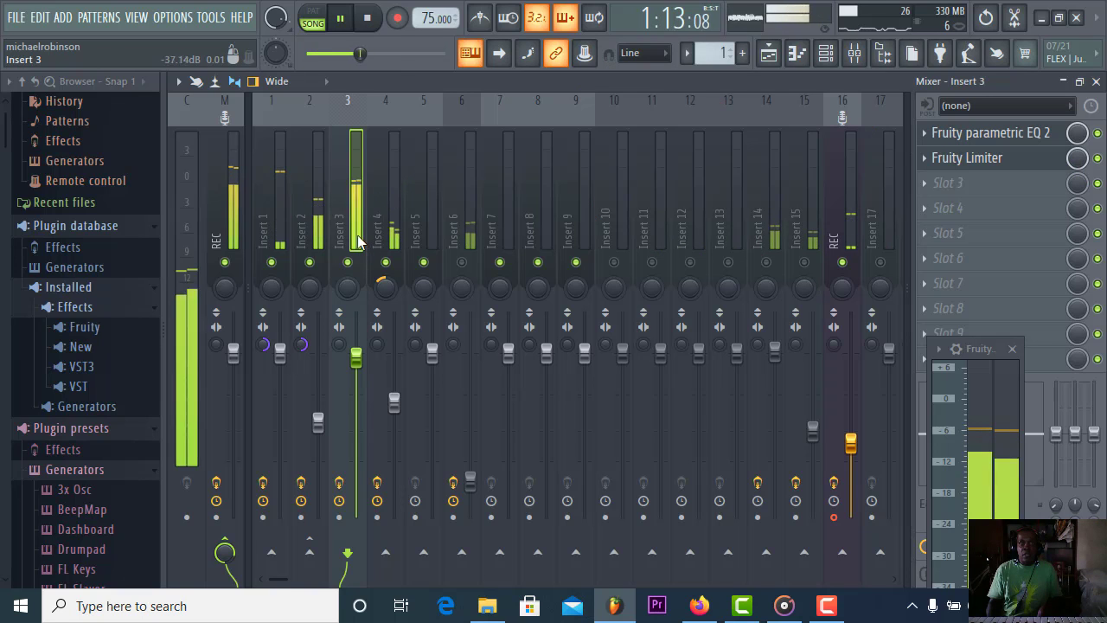
- Set band 1 of Insert 3's Fruity parametric EQ 2 to High pass, raise its cutoff slightly and stop playback
click(995, 133)
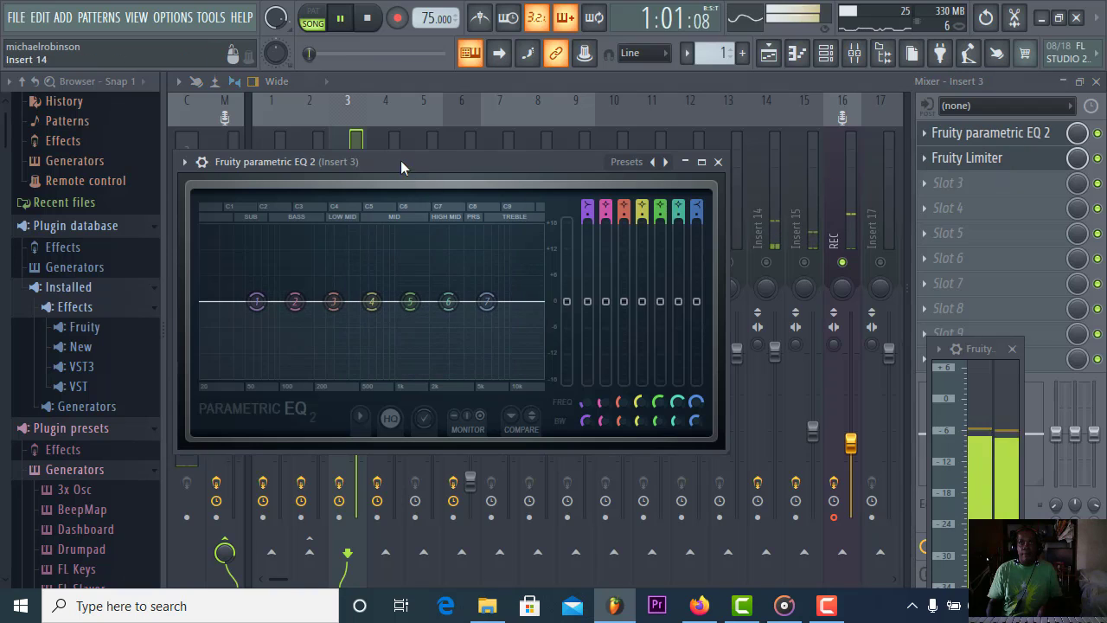
drag(399, 156, 660, 145)
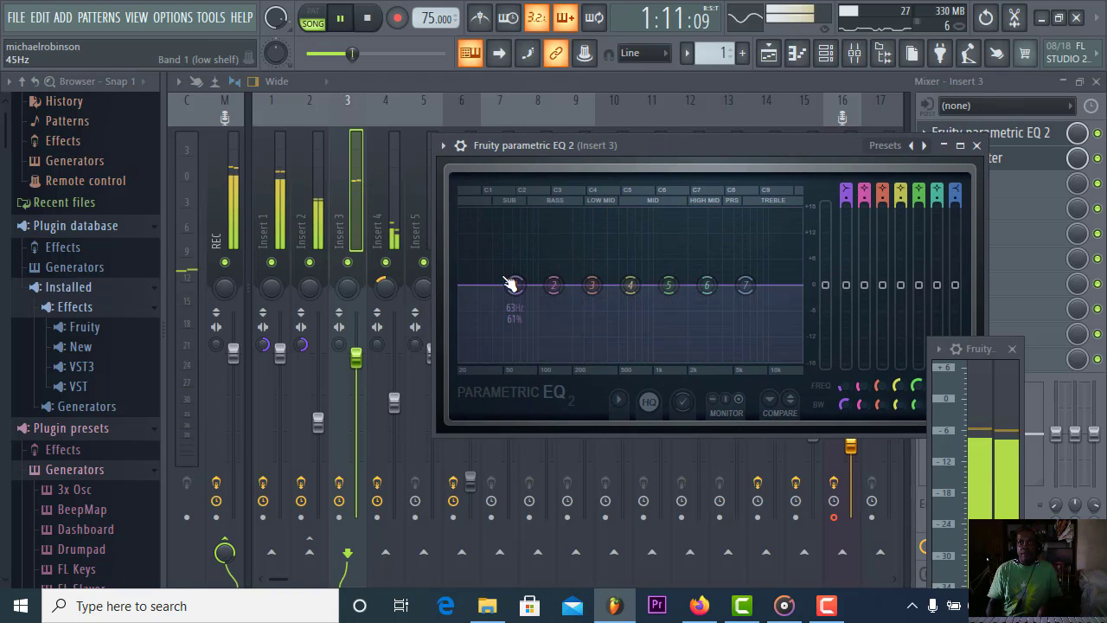
right_click(510, 295)
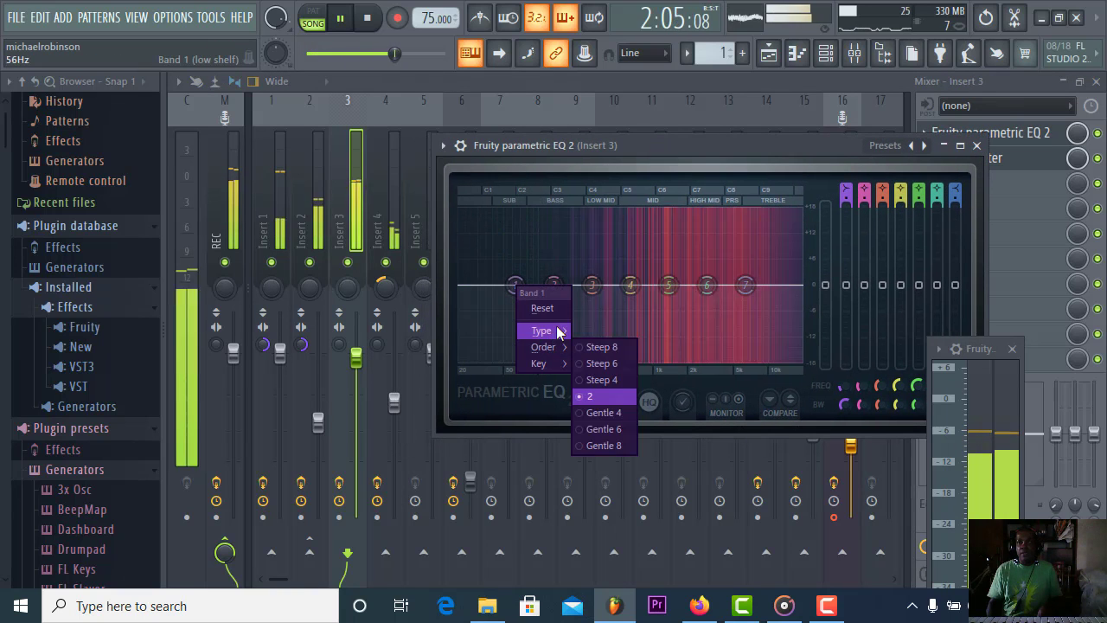
mouse_move(545, 331)
click(596, 382)
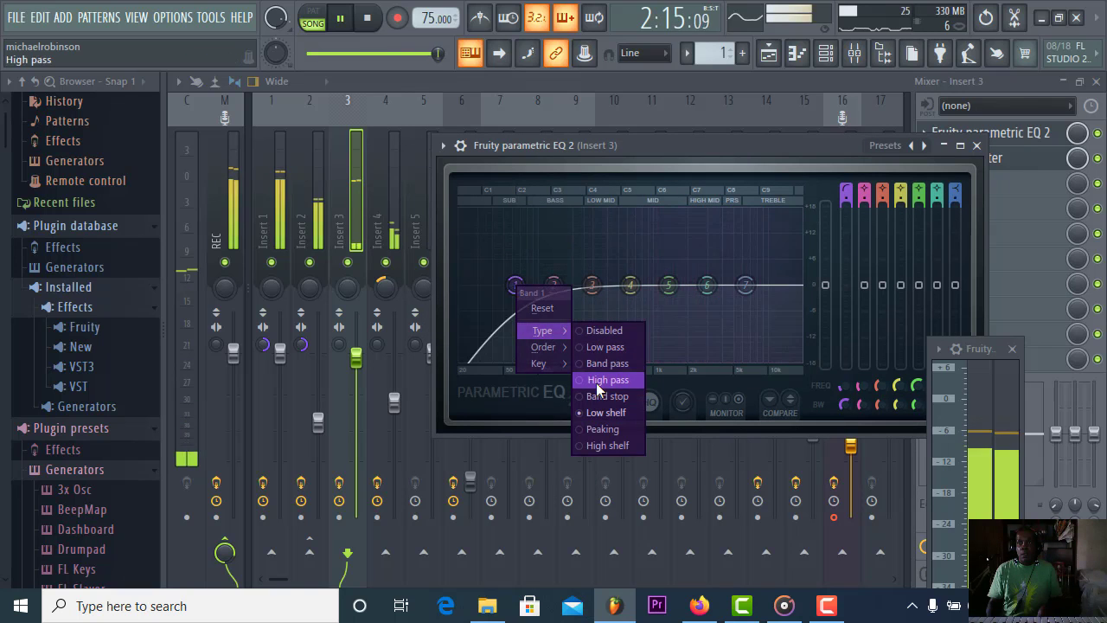
drag(516, 284, 525, 285)
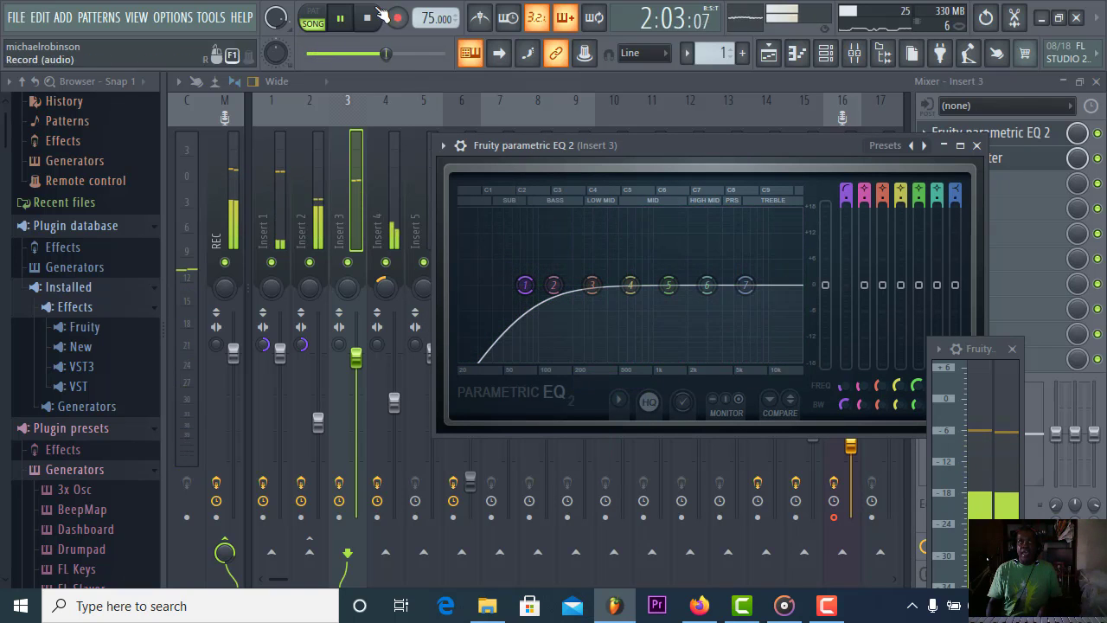
key(space)
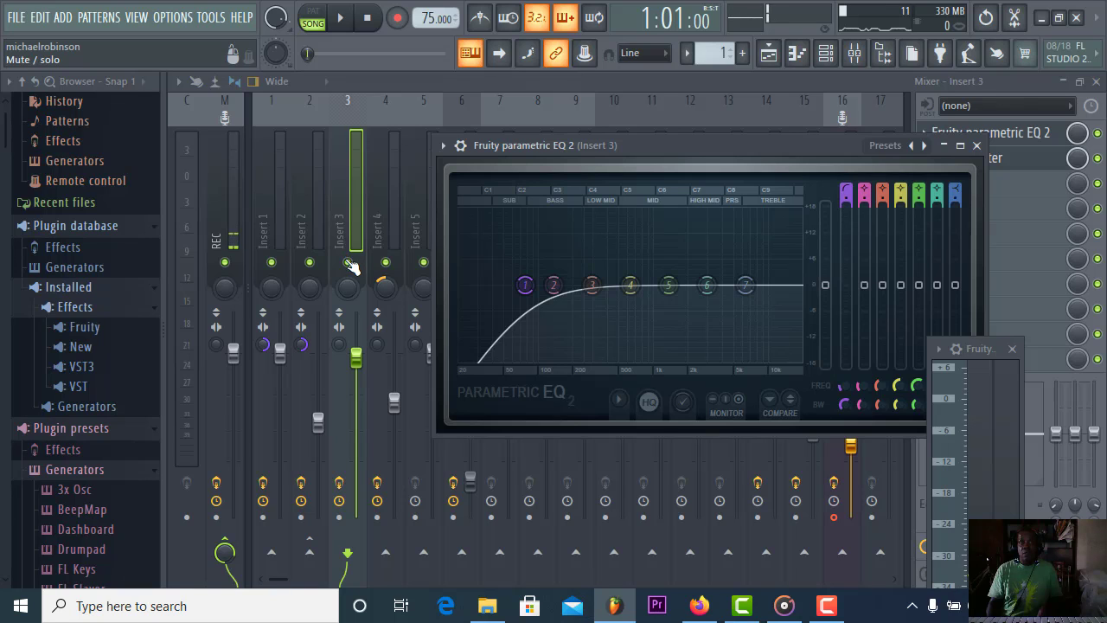
- Solo Insert 3, play the song and bypass its Fruity Limiter and Fruity parametric EQ 2
click(329, 274)
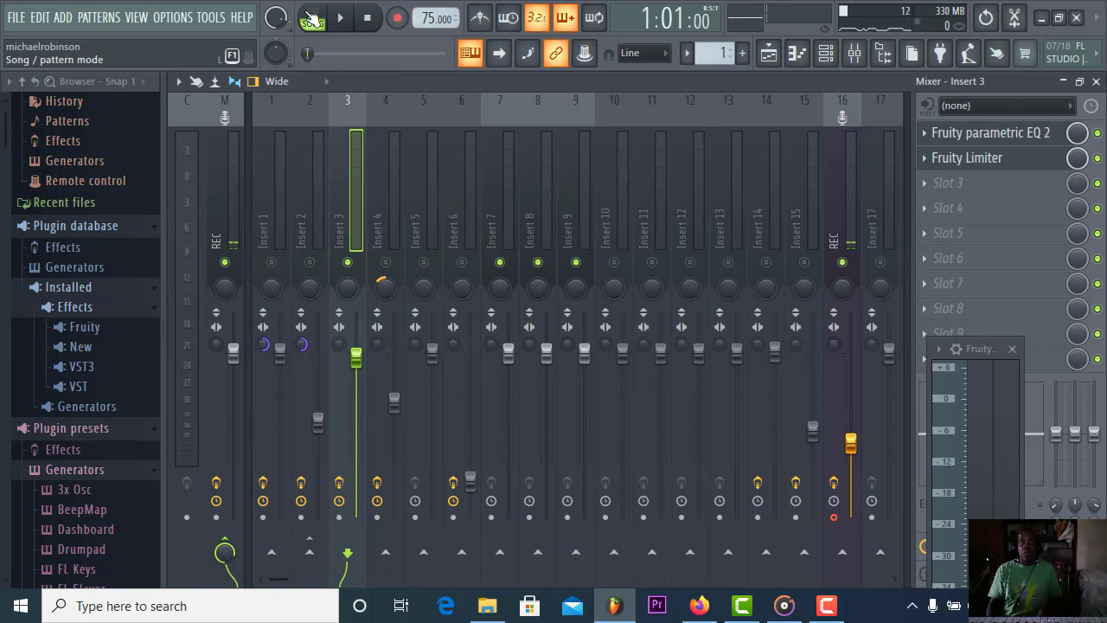
click(351, 14)
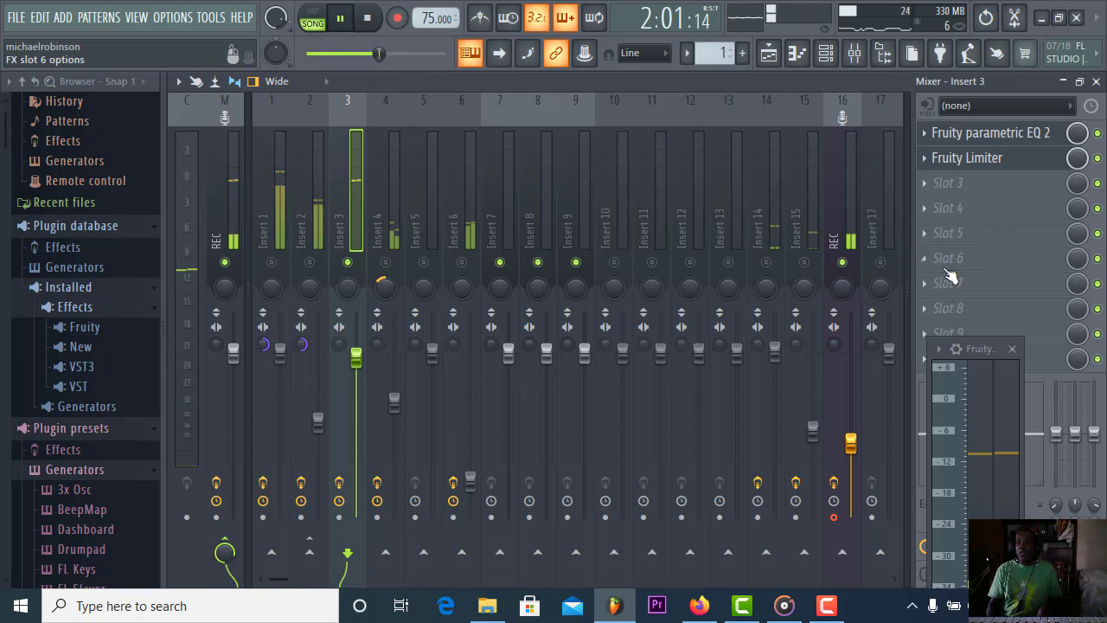
click(1097, 157)
click(1098, 132)
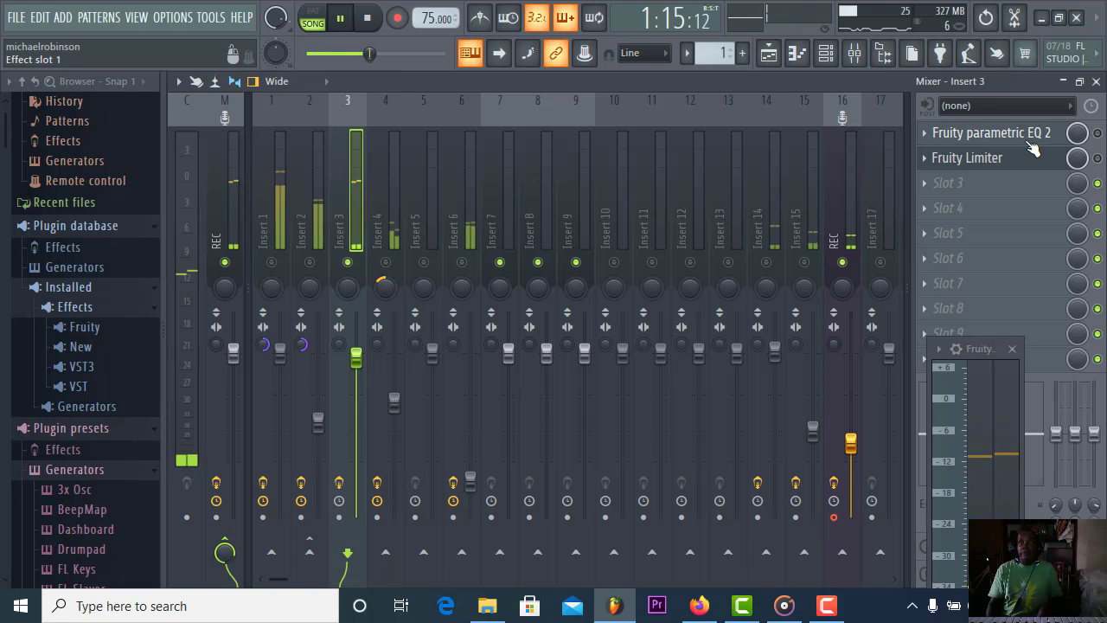
- Re-enable Fruity parametric EQ 2 on Insert 3 and display its EQ curve
click(1034, 147)
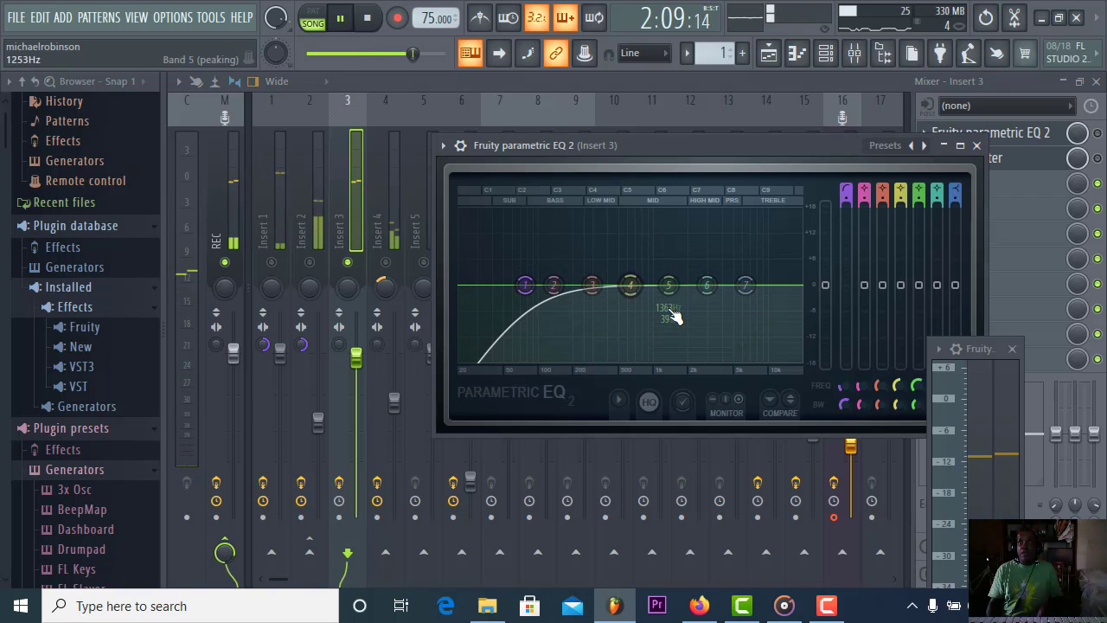
click(1040, 137)
click(1043, 139)
click(1042, 139)
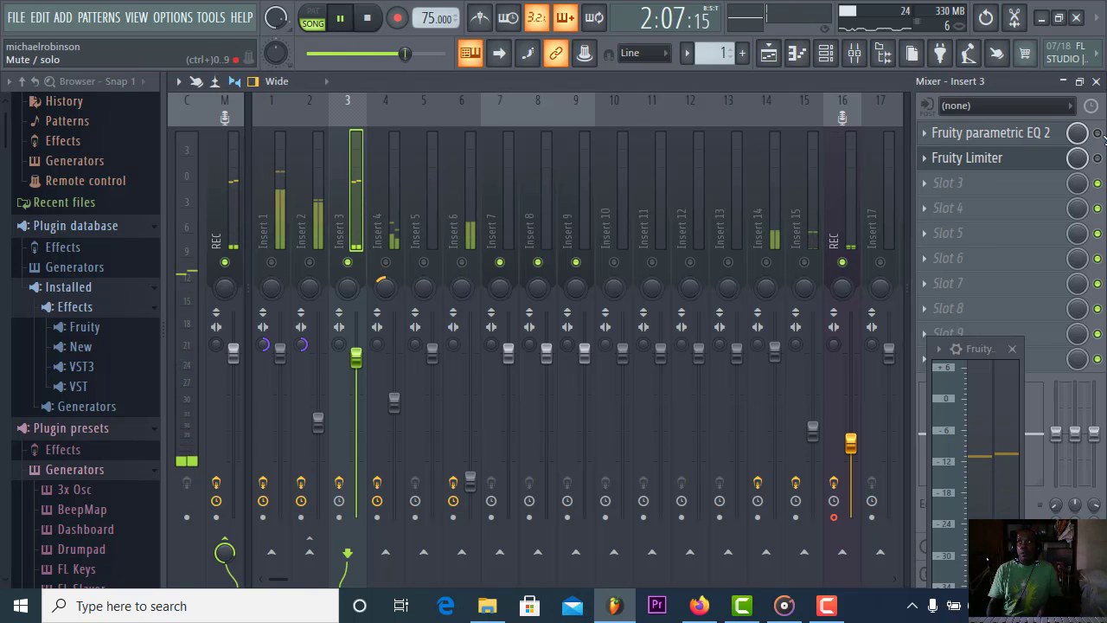
click(1038, 134)
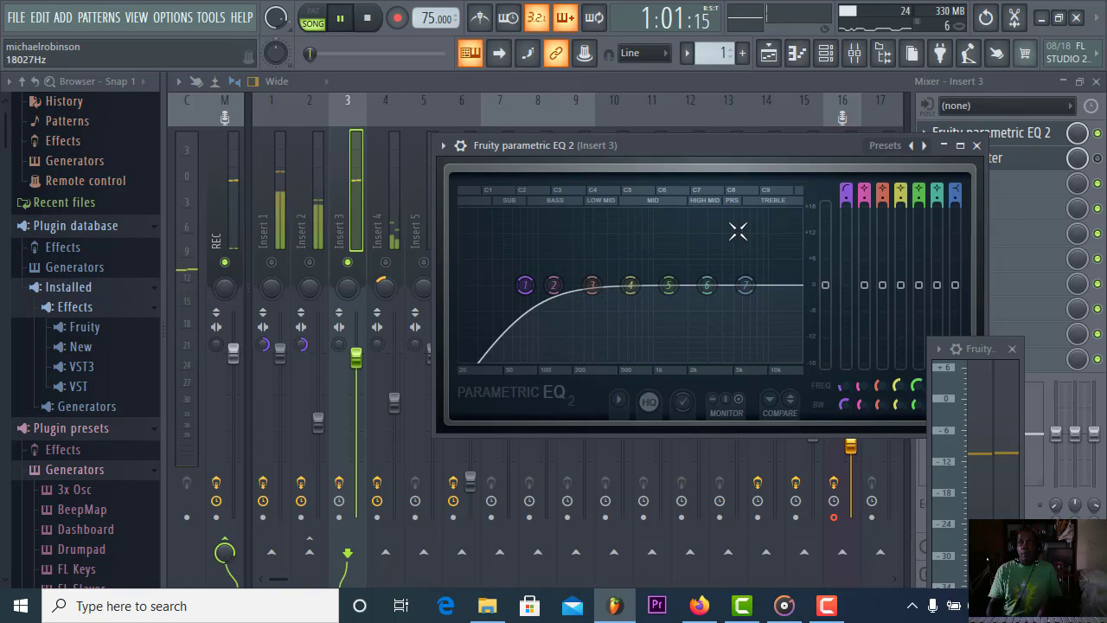
- Set the order of EQ band 1 to Steep 8 and raise its high-pass cutoff to 137 Hz
mouse_move(525, 282)
mouse_down()
mouse_move(554, 293)
mouse_move(540, 295)
mouse_up()
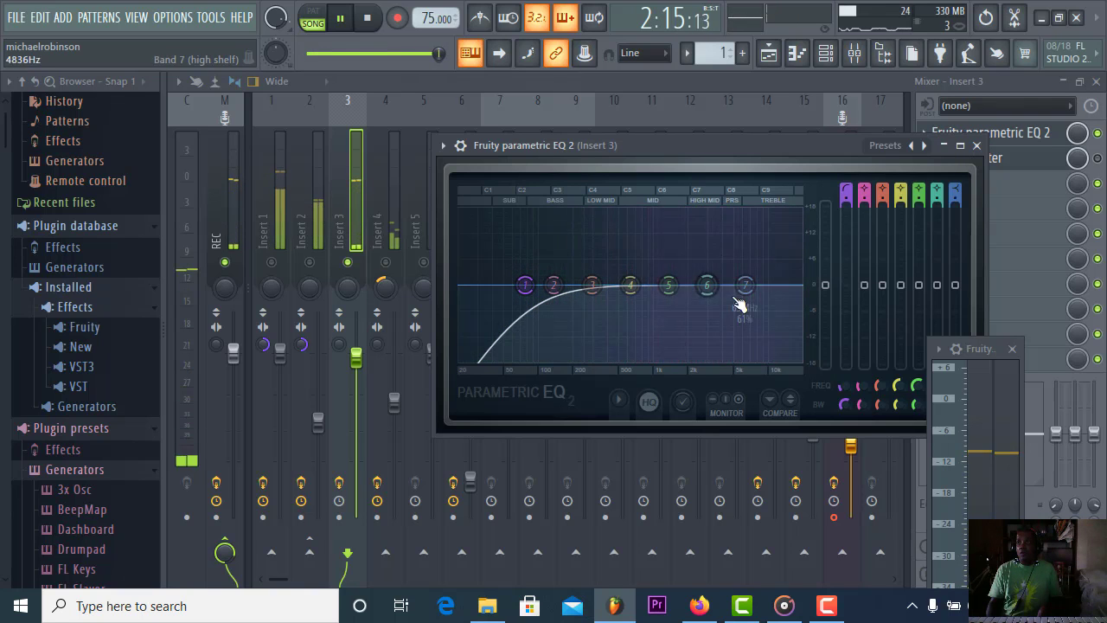
right_click(525, 287)
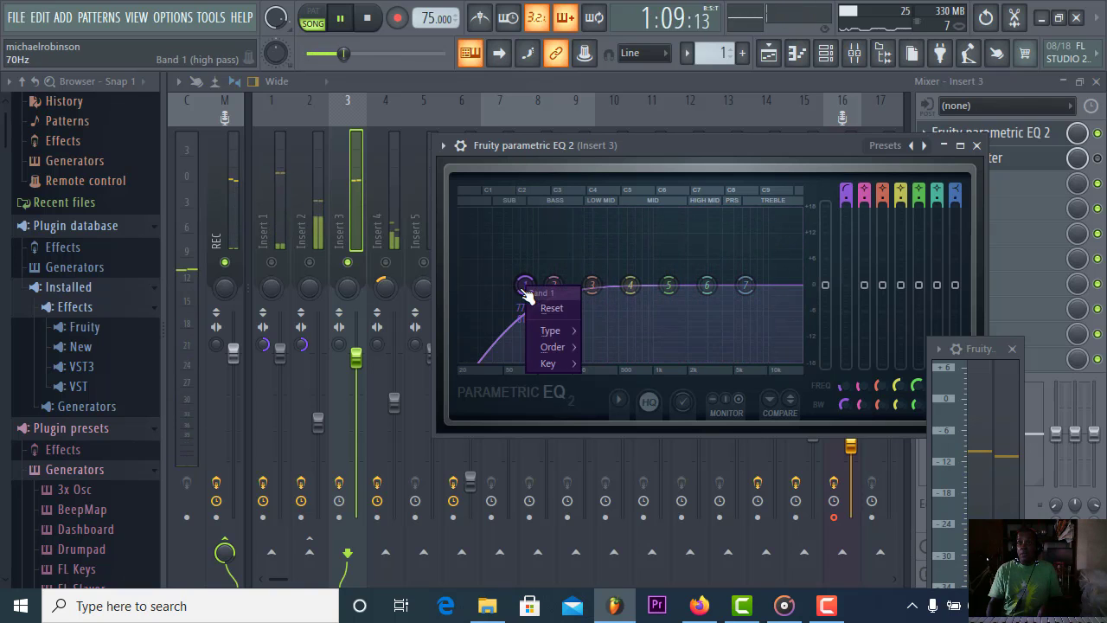
mouse_move(560, 347)
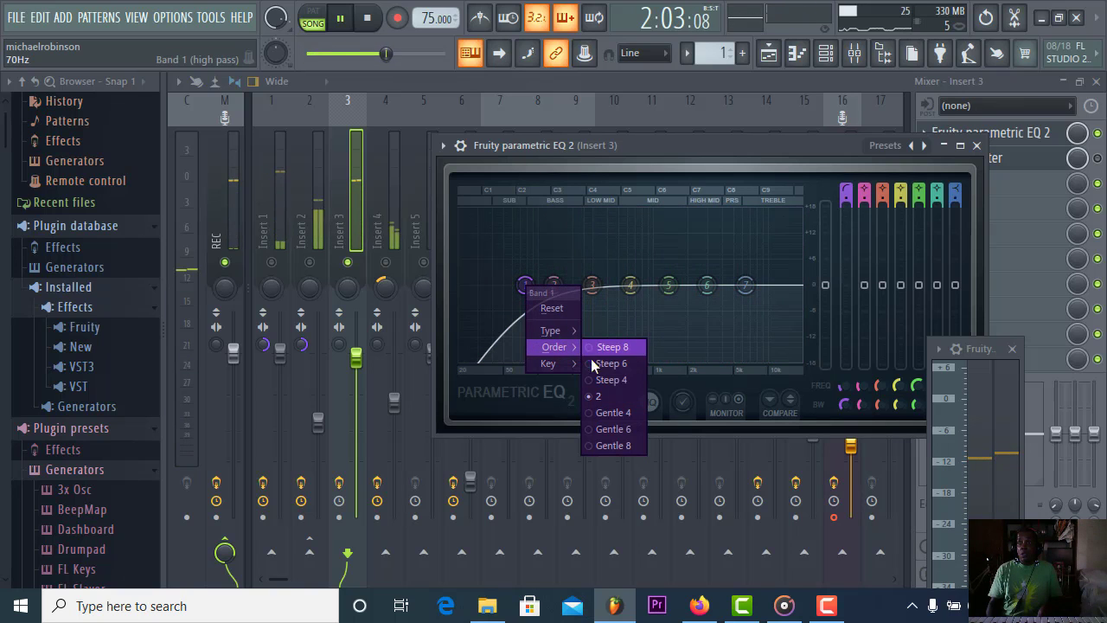
click(595, 348)
drag(525, 285, 552, 285)
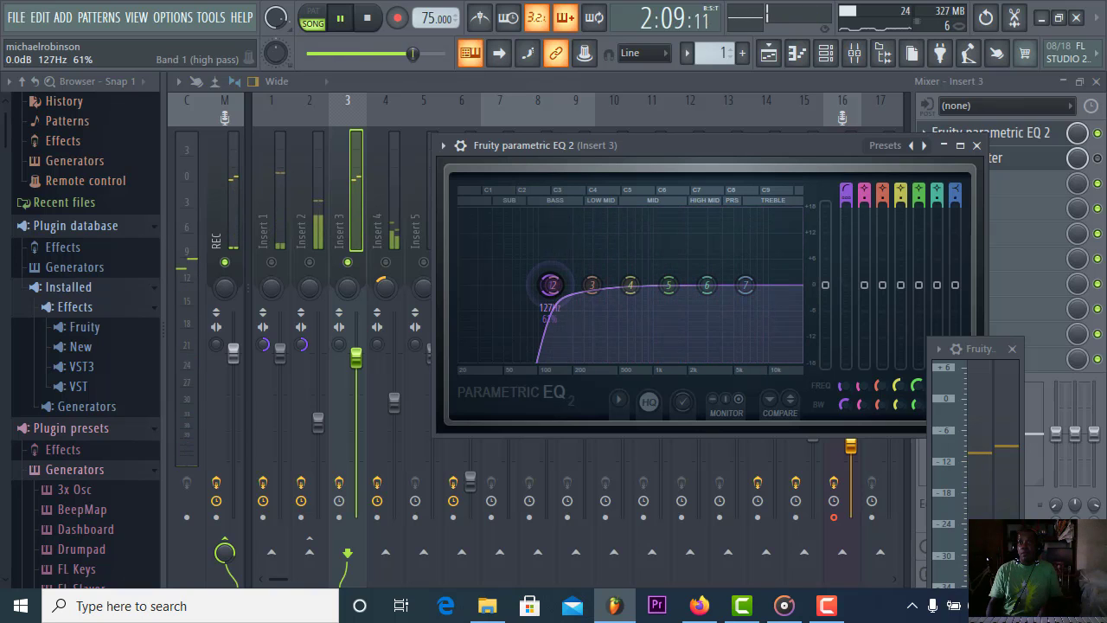
drag(553, 286, 554, 285)
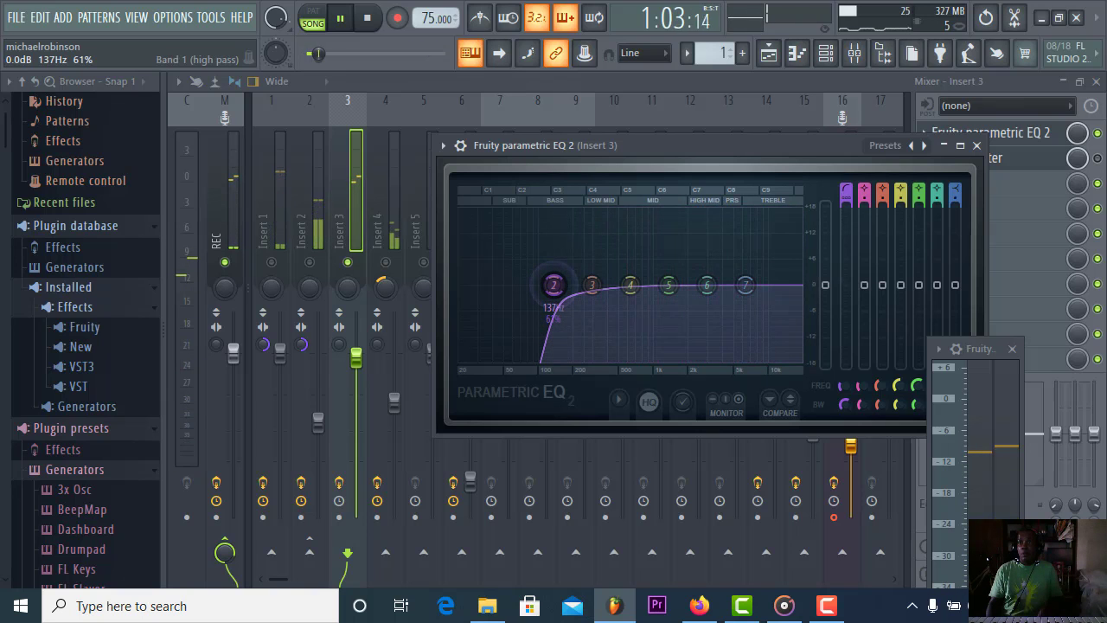
- Set EQ band 7 to Low pass with Steep 6 order and raise its cutoff slightly
right_click(745, 286)
mouse_move(771, 330)
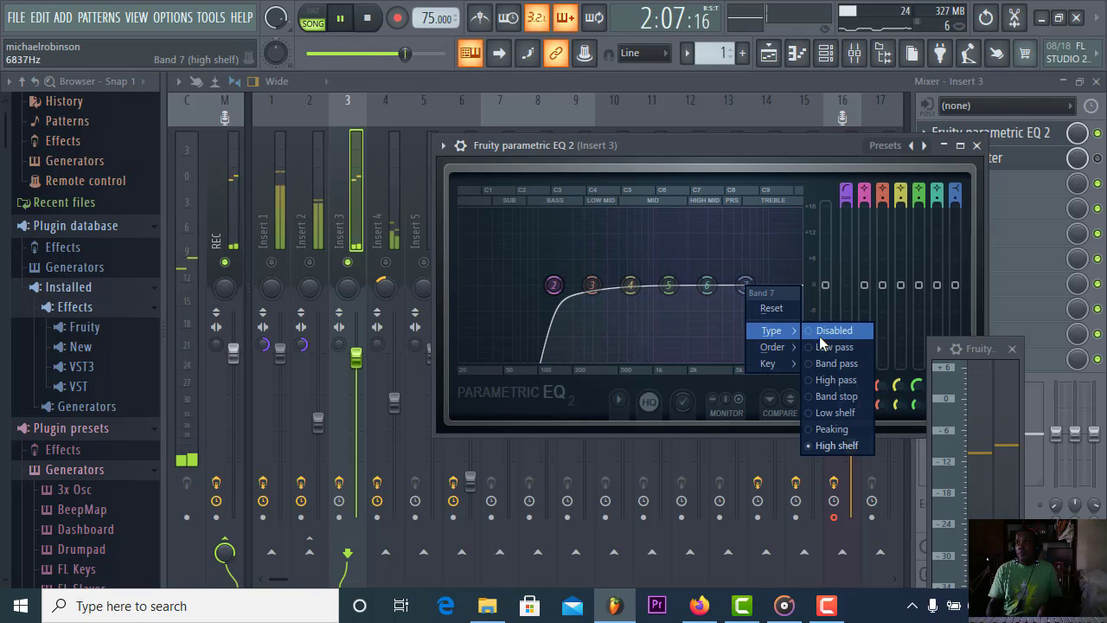
click(834, 352)
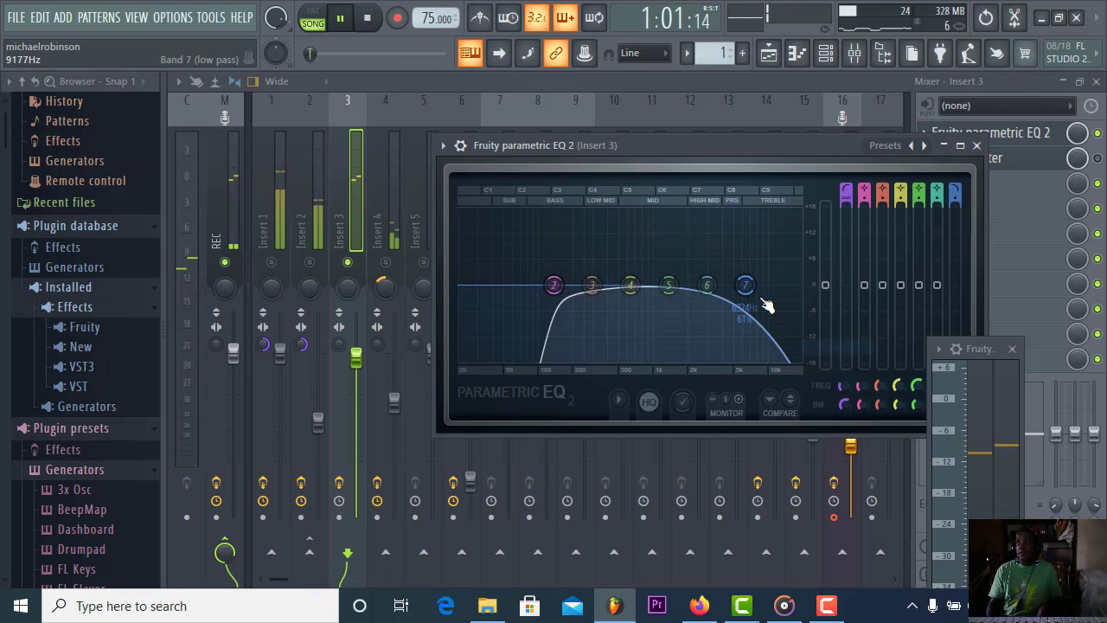
right_click(746, 286)
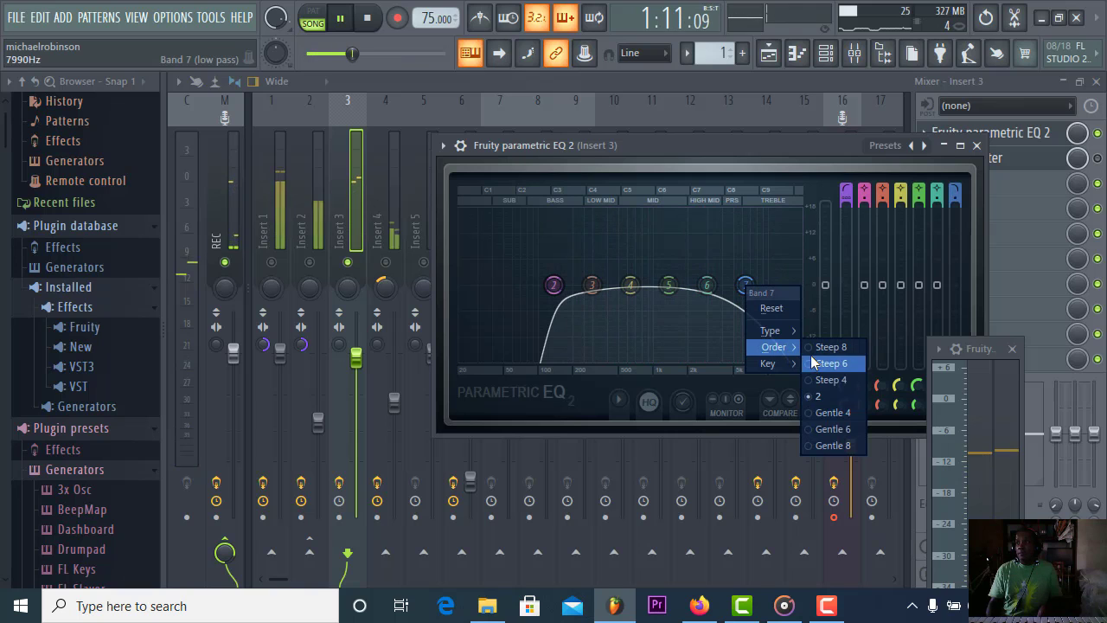
click(812, 362)
drag(745, 286, 760, 286)
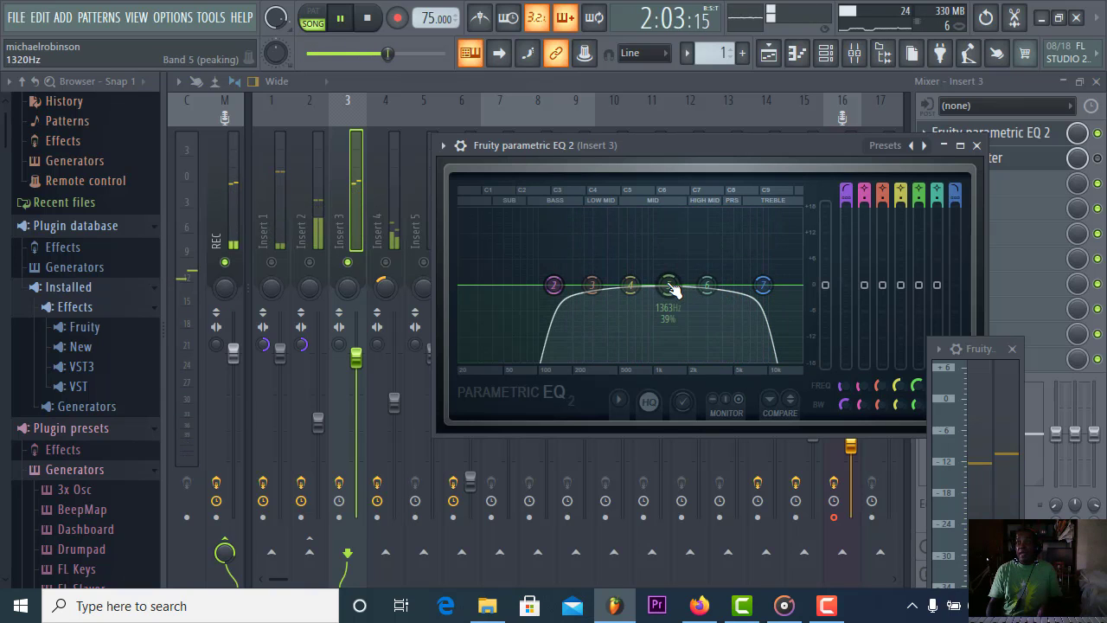
- Boost EQ band 5 slightly at about 1.1 kHz and close Insert 3's parametric EQ
drag(673, 290, 663, 287)
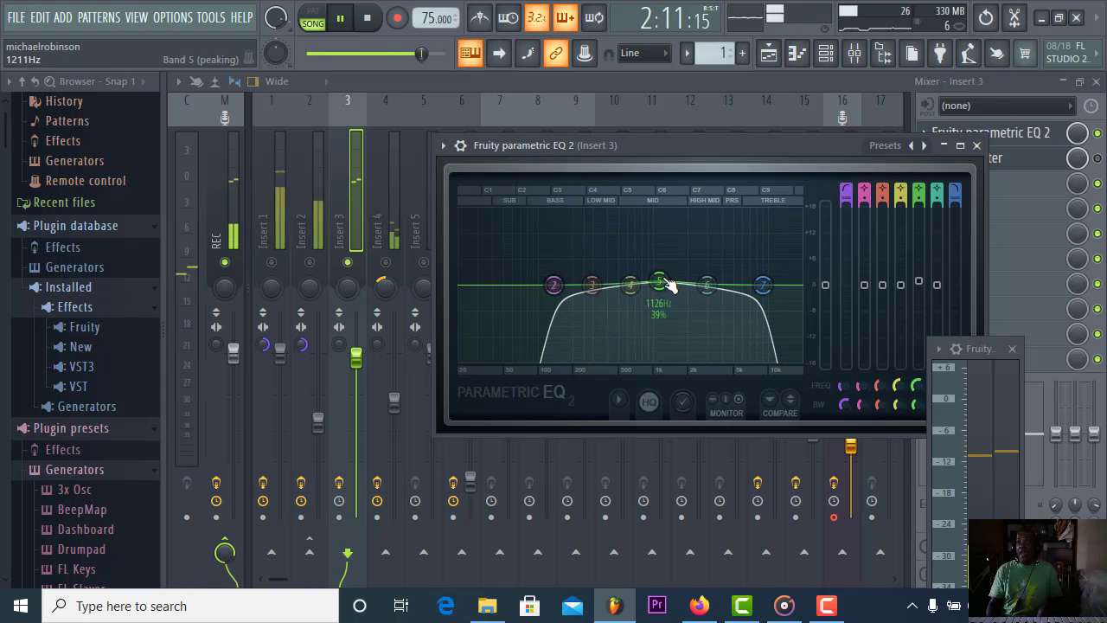
mouse_move(659, 285)
mouse_down()
mouse_move(659, 252)
mouse_move(657, 282)
mouse_up()
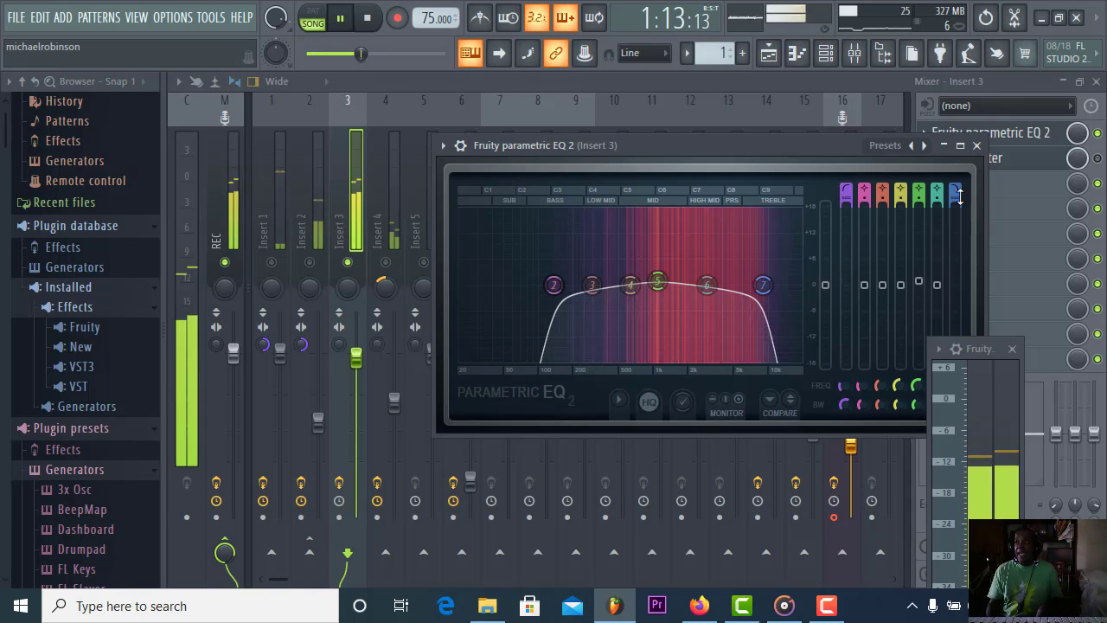
click(978, 146)
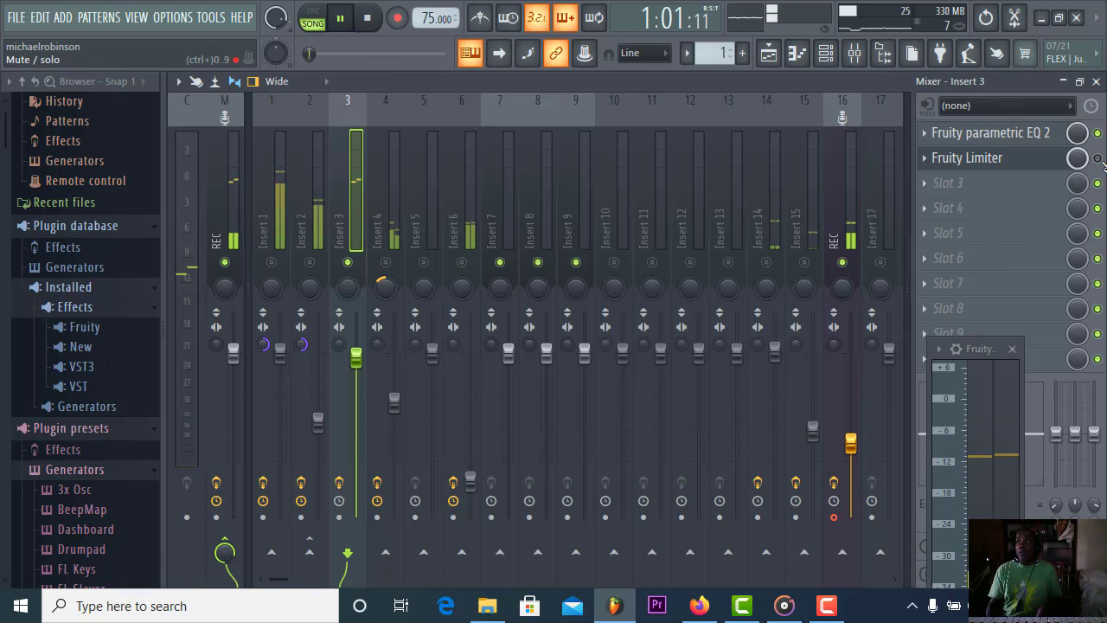
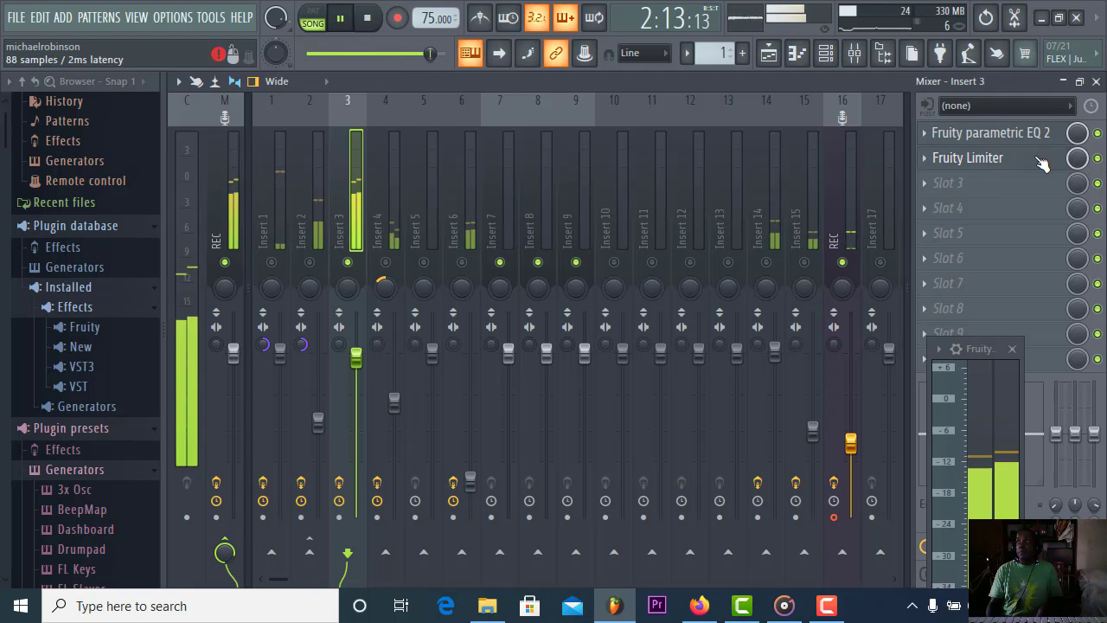
- In Insert 3's Fruity Limiter, raise the compression ratio and lower the compressor threshold to the signal peaks
click(986, 158)
drag(453, 193, 639, 146)
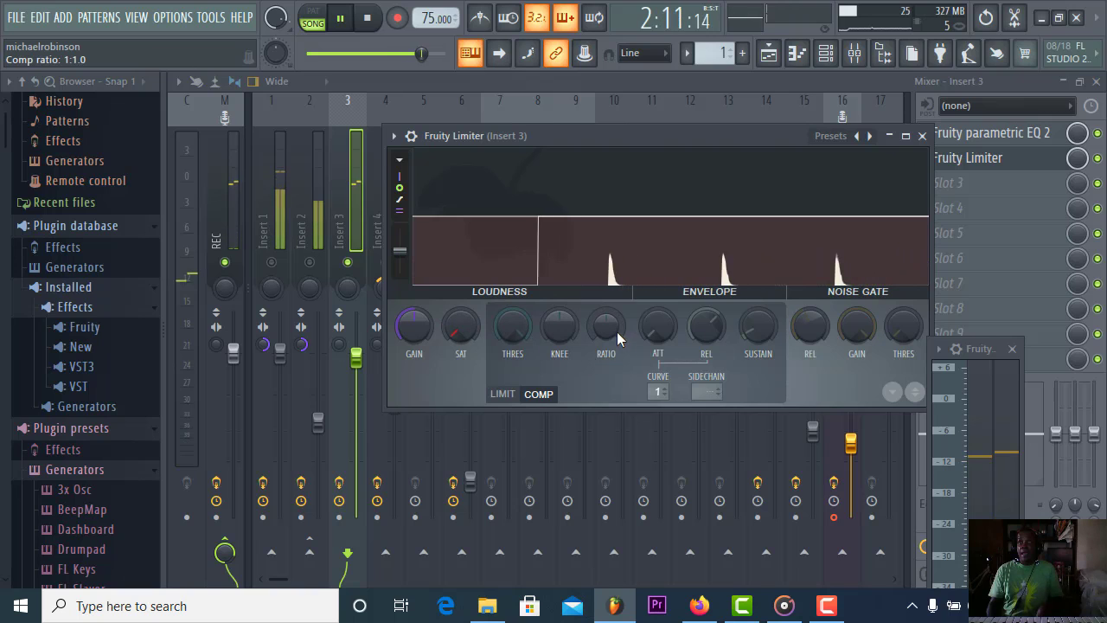
drag(616, 332, 617, 280)
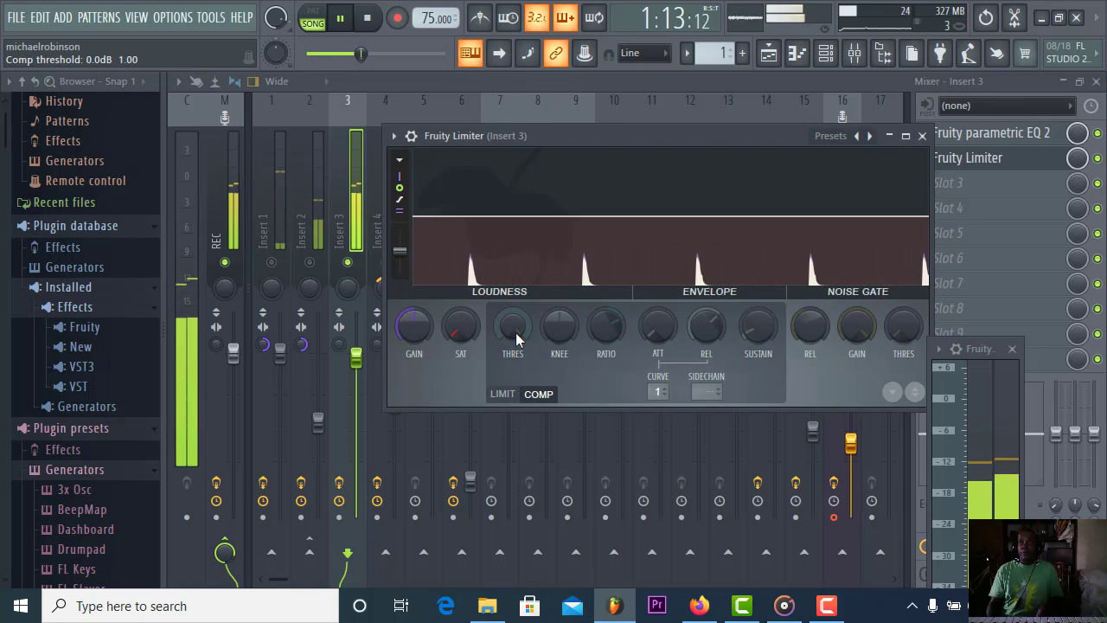
drag(516, 333, 516, 439)
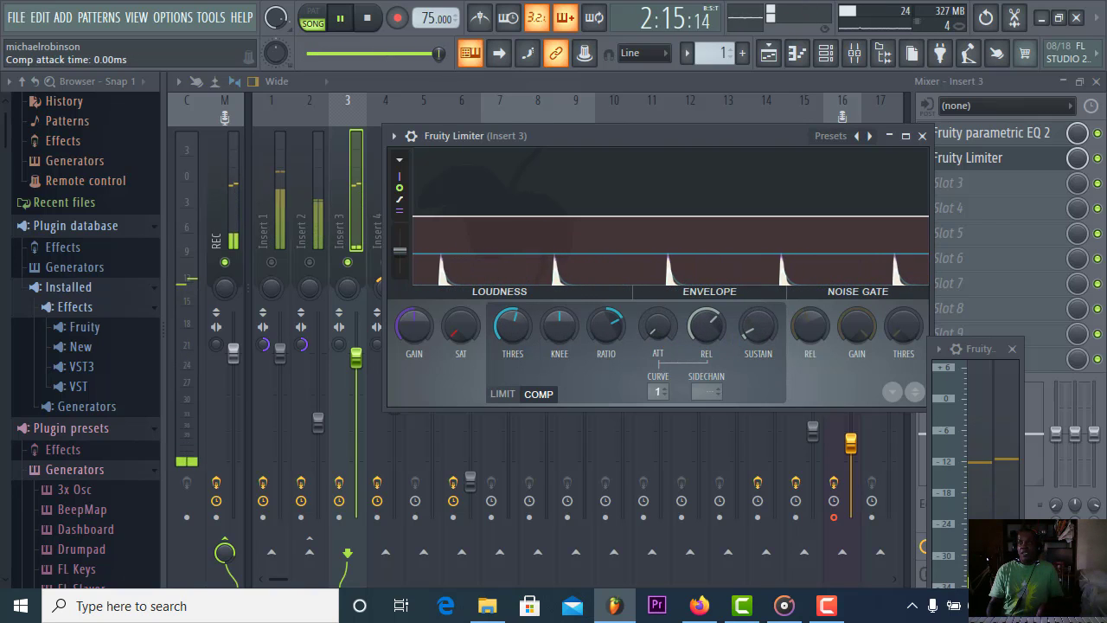
- Shape the compressor envelope with a 21.91 ms attack and a much shorter release, and copy the attack value to the sustain
drag(658, 337, 657, 318)
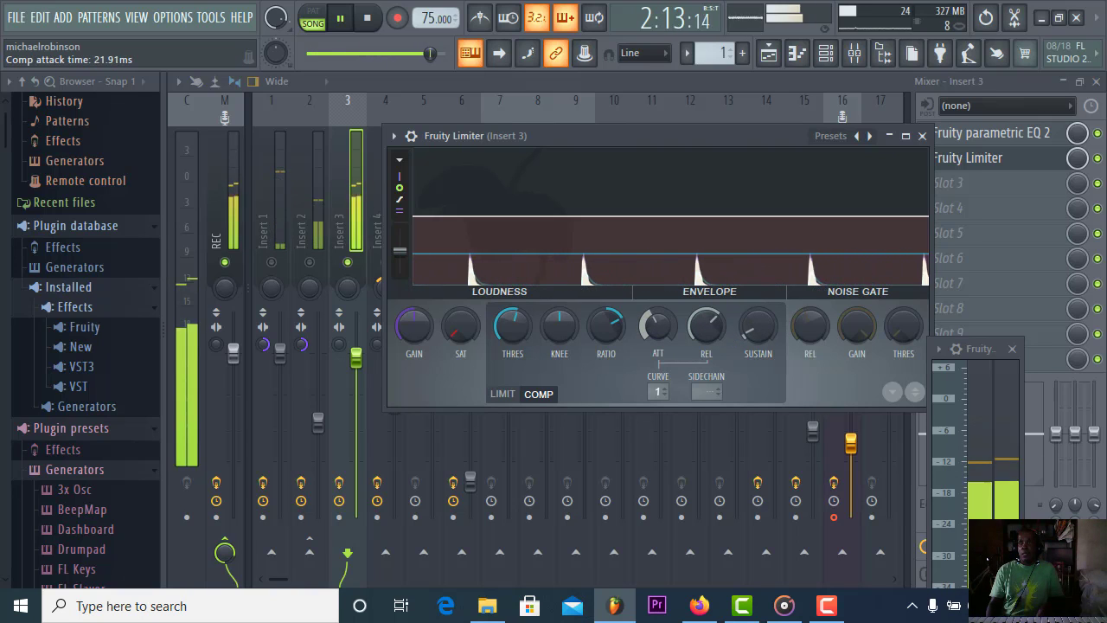
drag(717, 351, 716, 362)
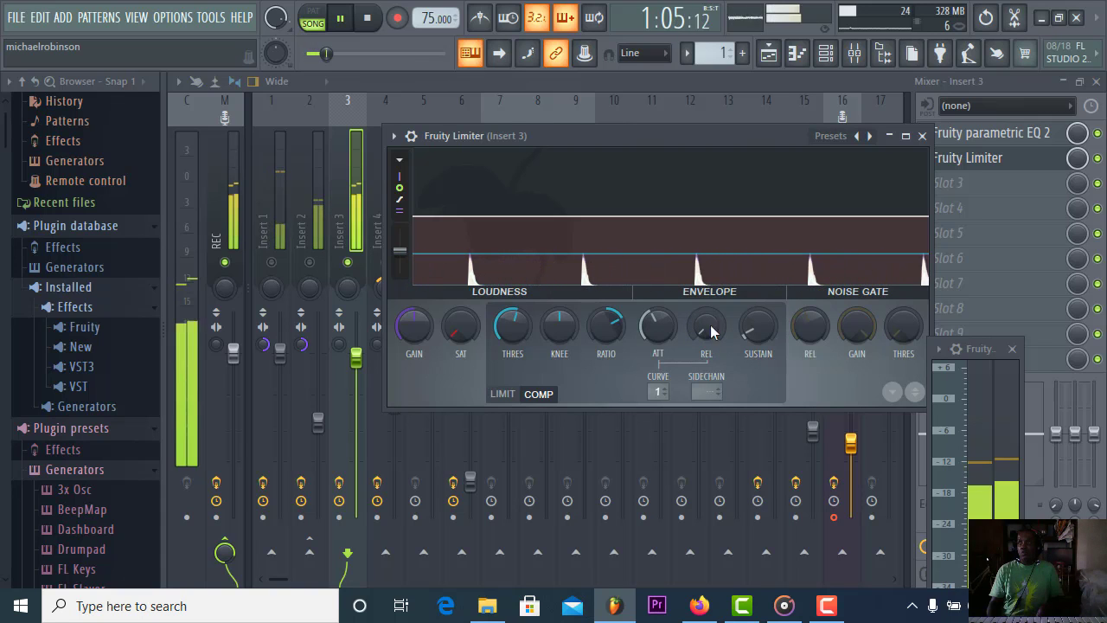
right_click(654, 327)
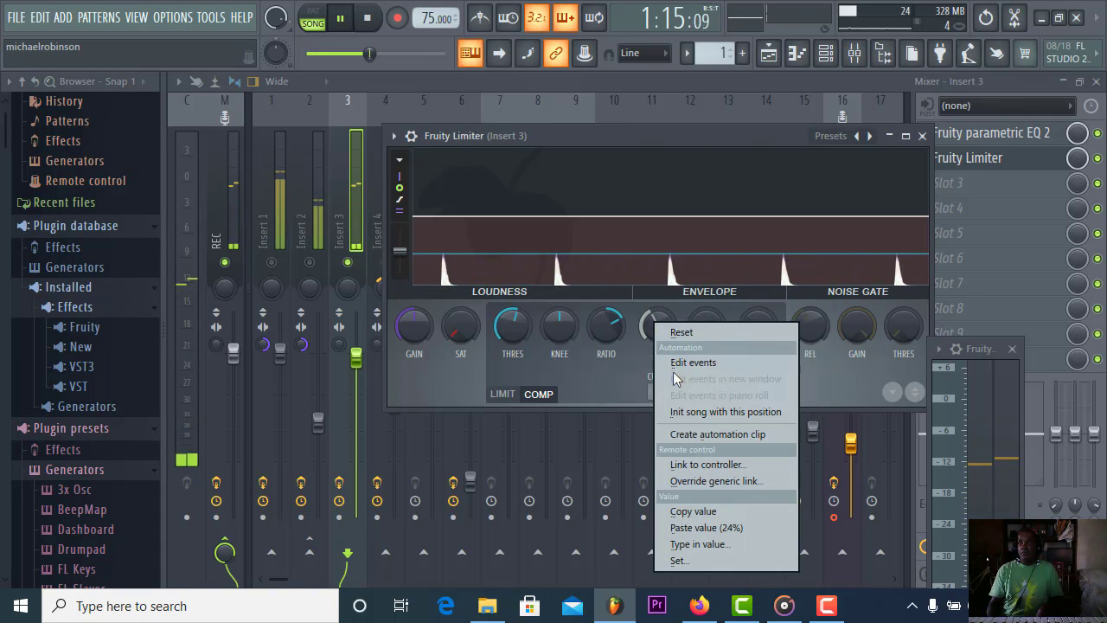
click(692, 507)
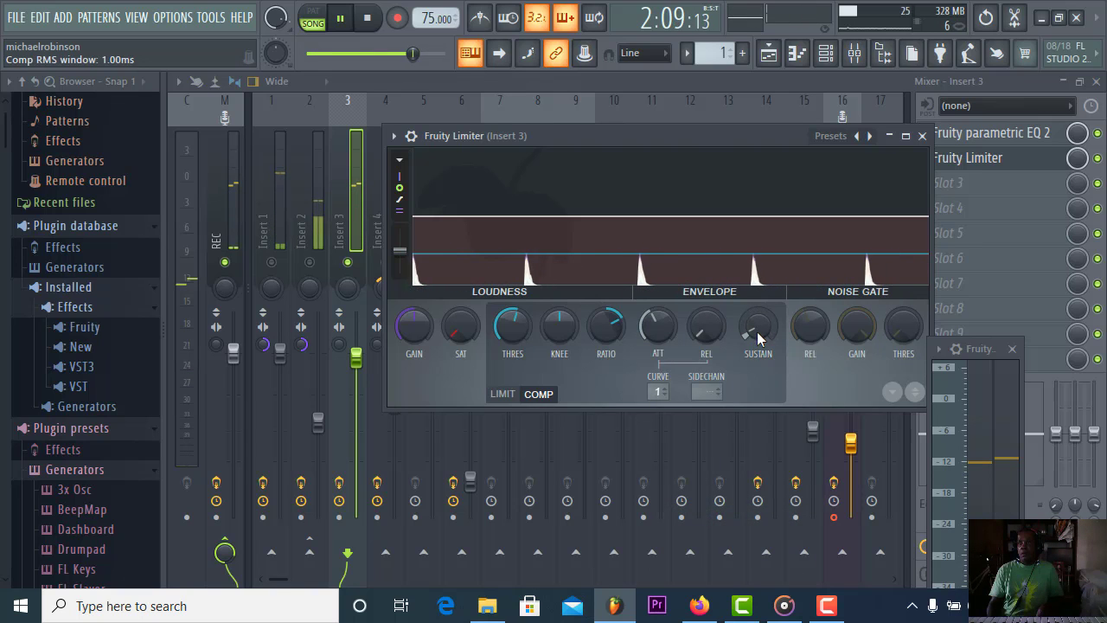
right_click(751, 330)
click(810, 530)
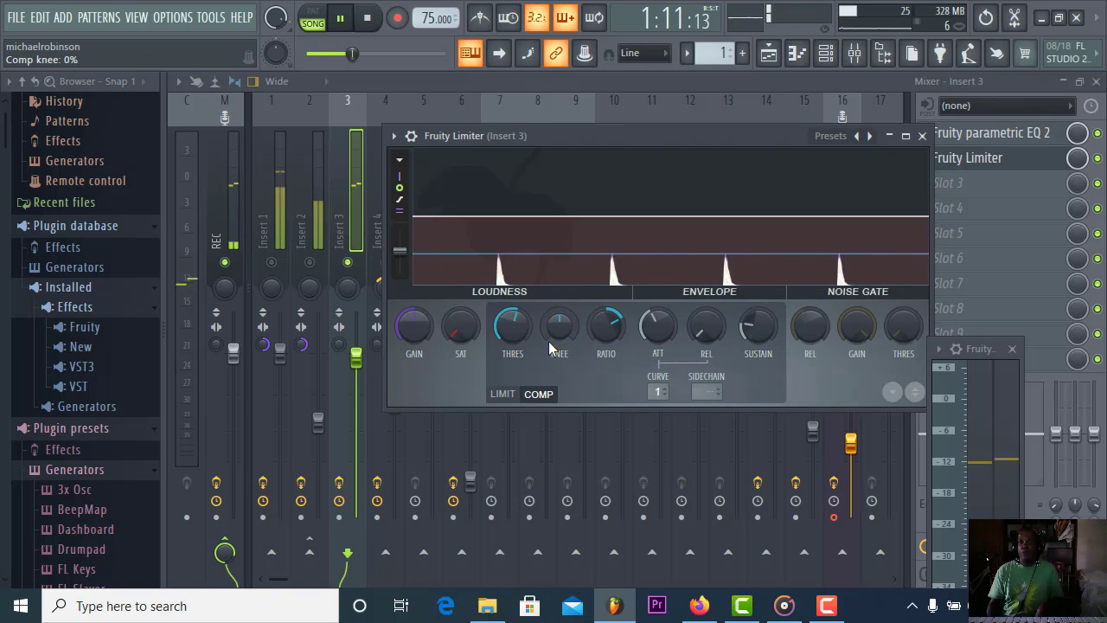
- Set the compressor knee to 14% and raise the limiter plugin's saturation slightly
drag(559, 326, 559, 313)
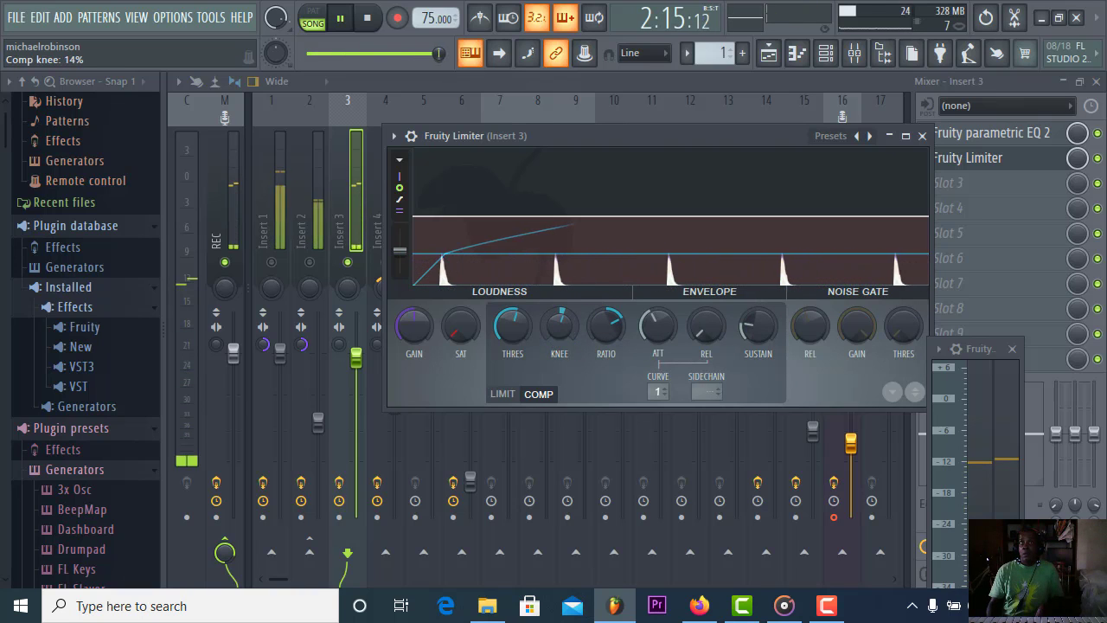
drag(454, 340, 454, 328)
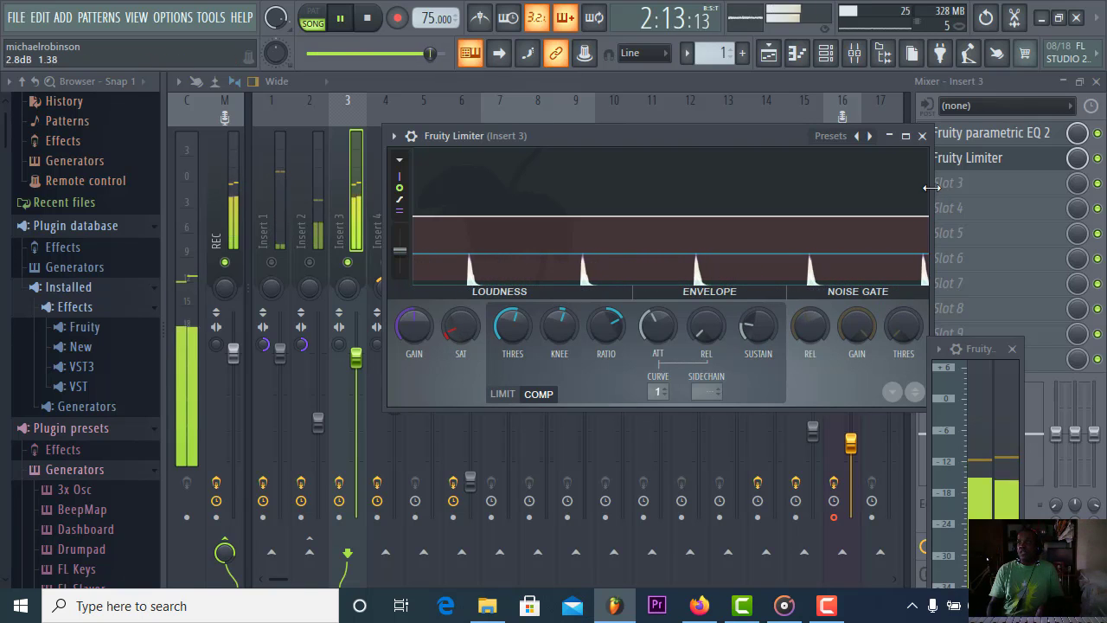
- Copy the compressor's attack value and paste it onto the limiter section's attack
right_click(662, 346)
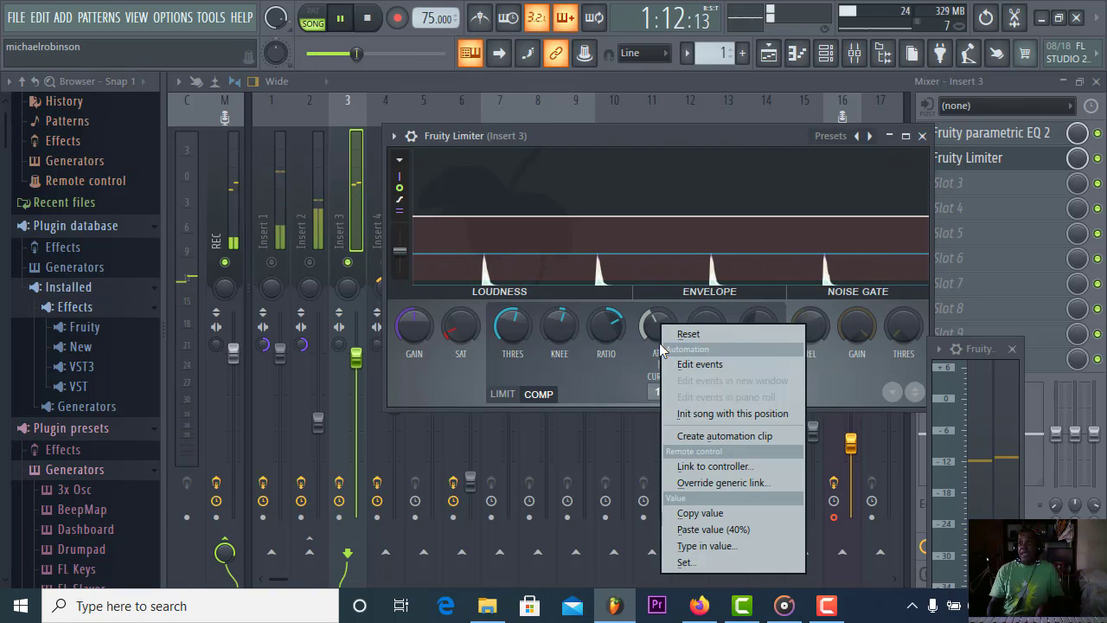
click(702, 512)
click(503, 394)
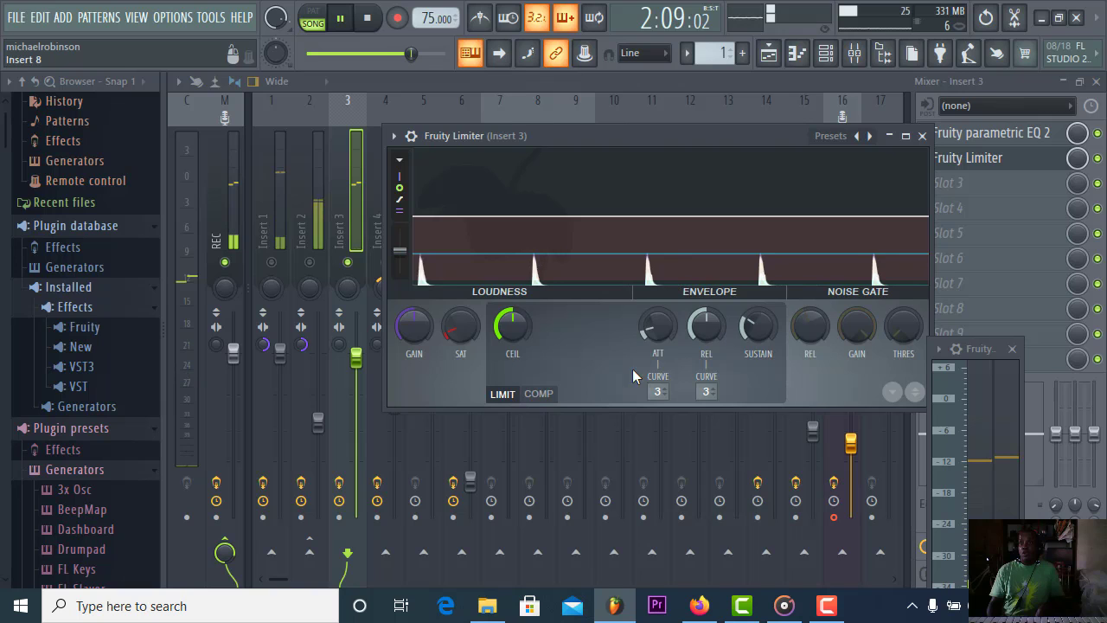
right_click(660, 327)
click(710, 526)
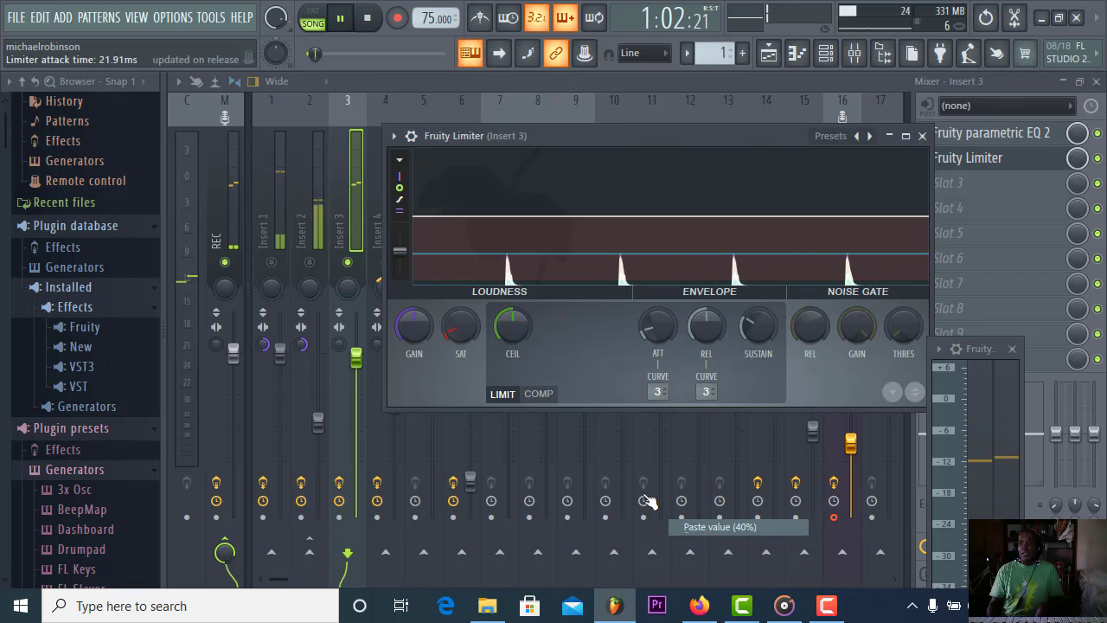
- Copy the compressor's release value and paste it onto the limiter section's release
click(540, 394)
right_click(716, 326)
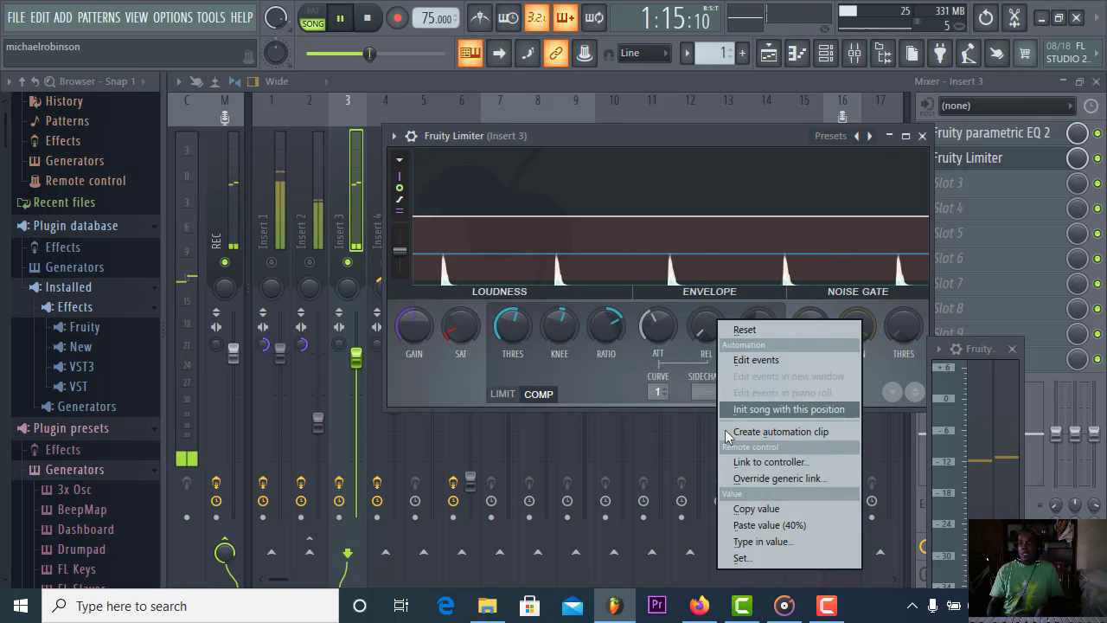
click(756, 508)
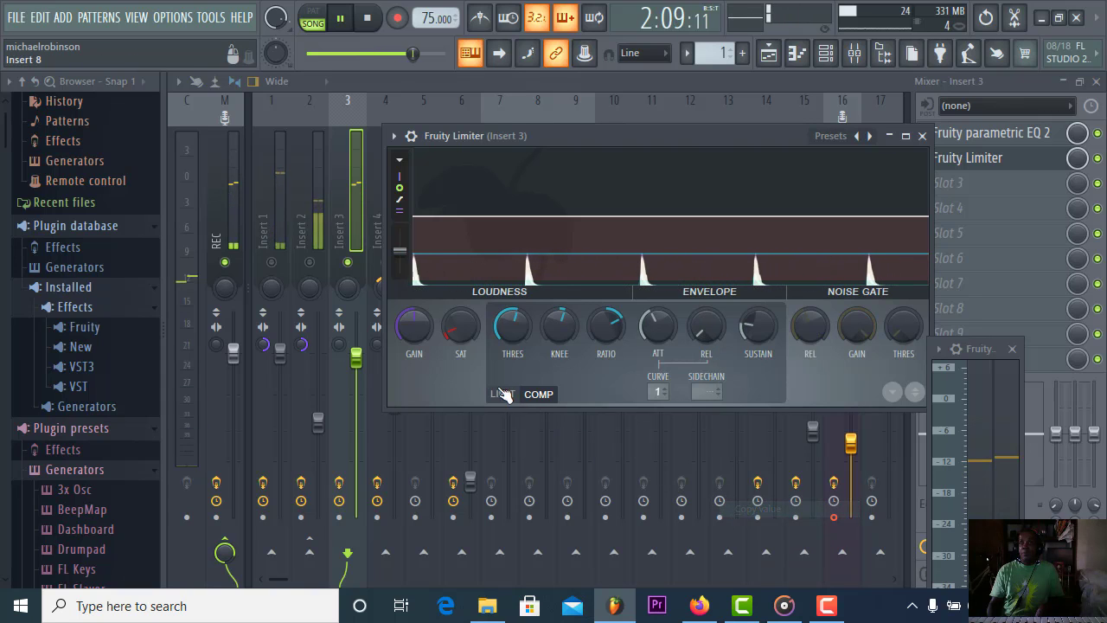
click(503, 394)
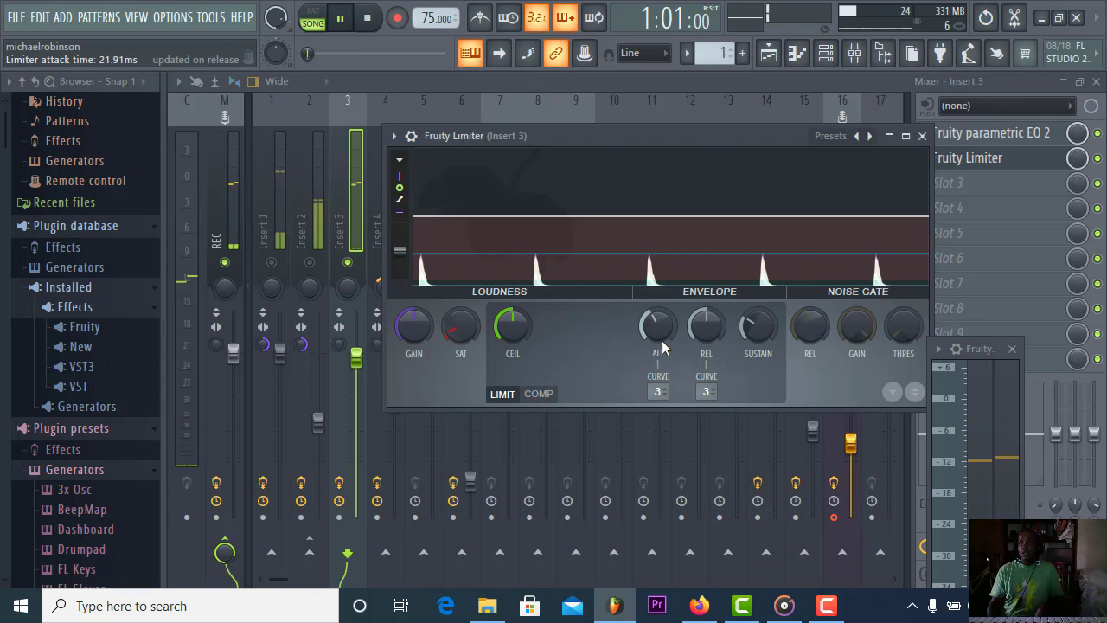
right_click(708, 327)
click(731, 528)
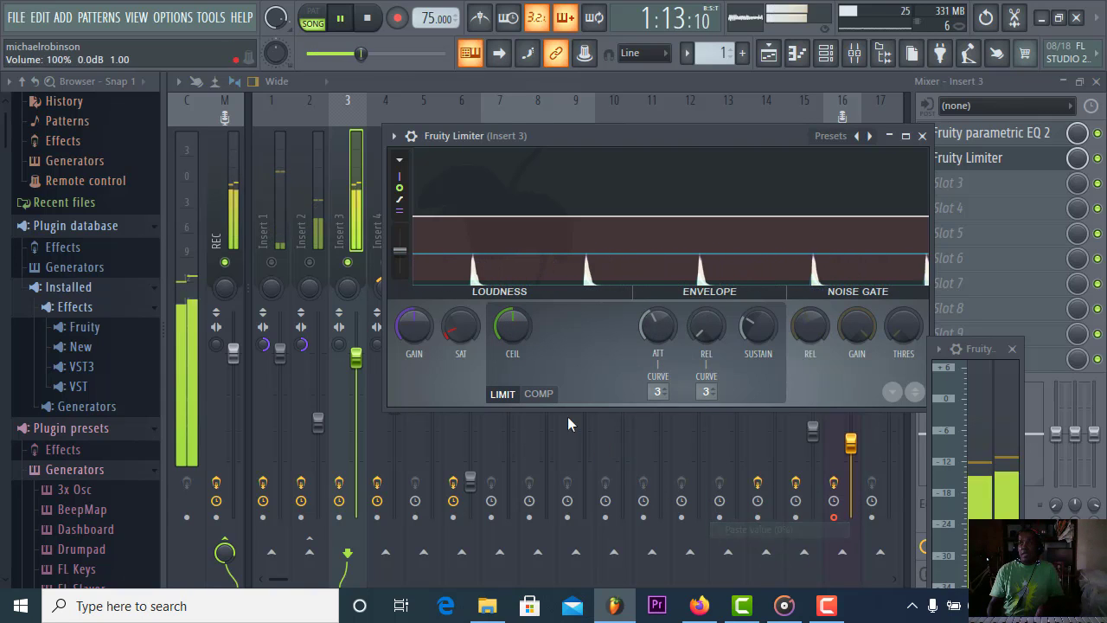
- Copy the compressor's sustain value and paste it onto the limiter section's sustain
click(539, 396)
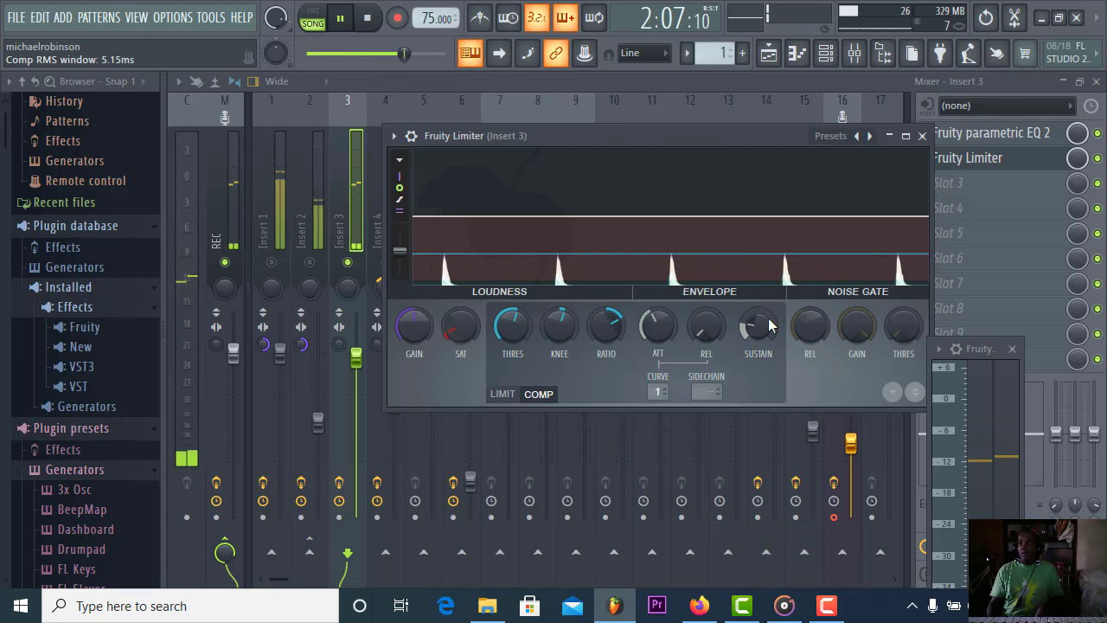
right_click(763, 326)
click(904, 509)
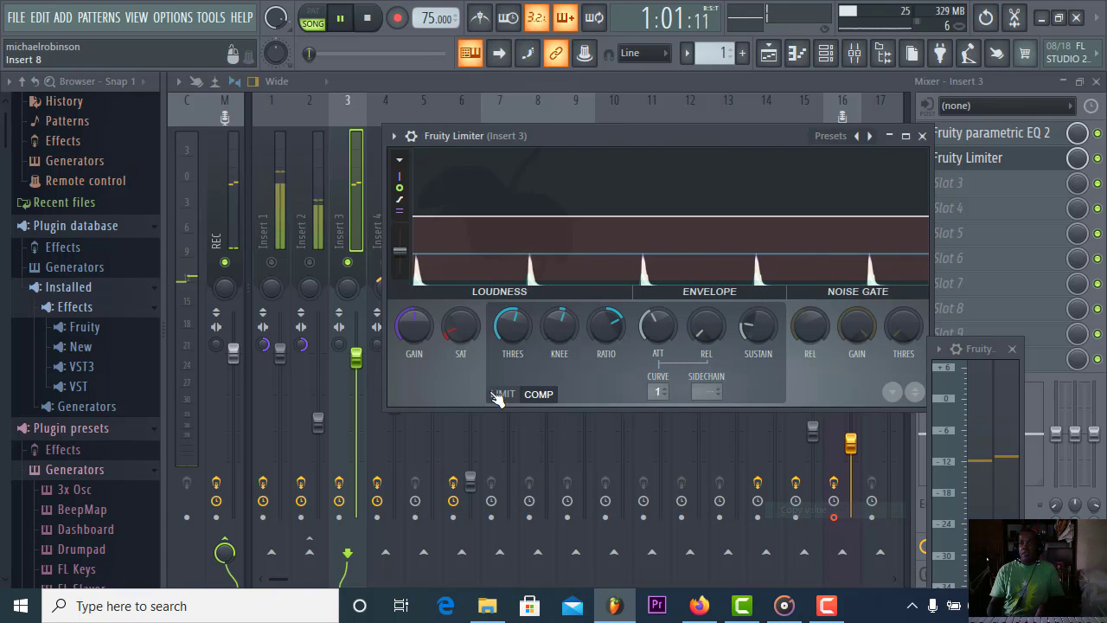
click(501, 394)
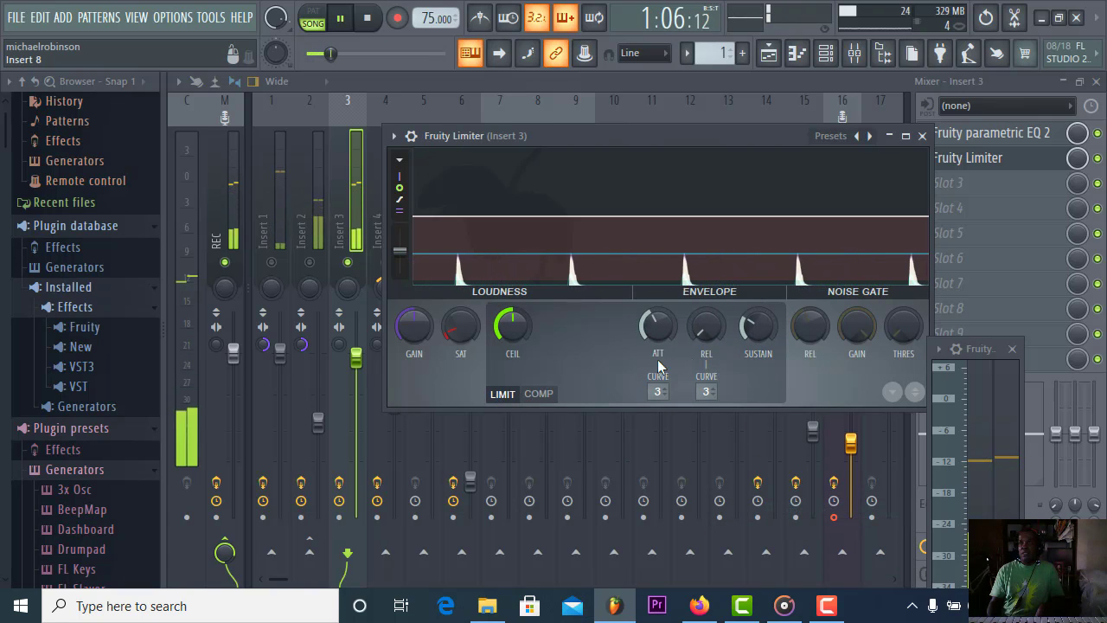
right_click(756, 329)
click(796, 528)
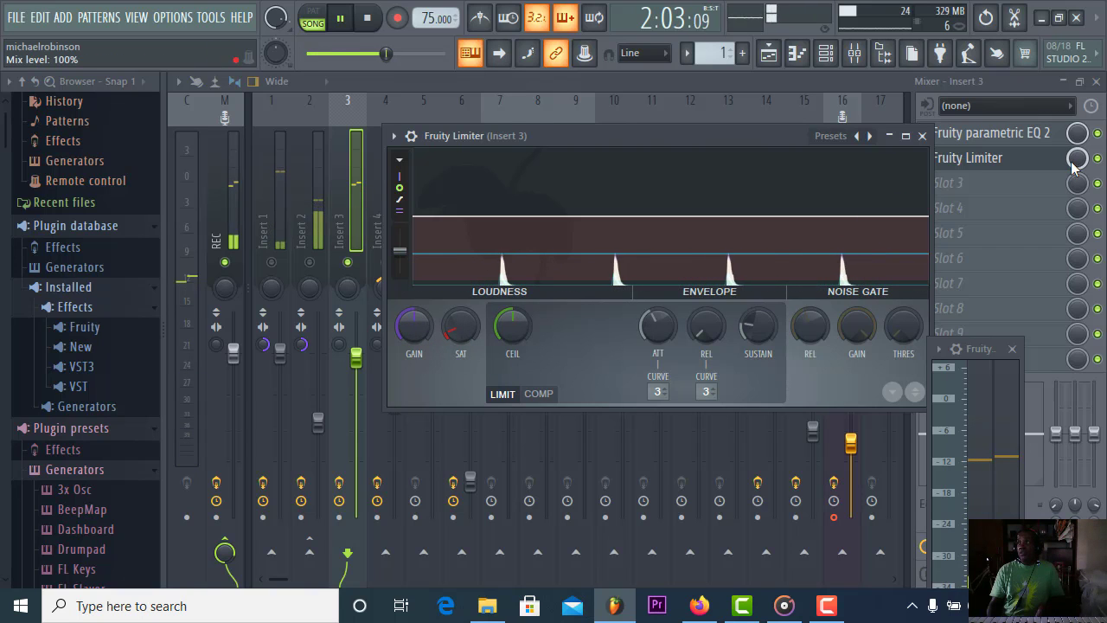
- Compare Insert 3 with Fruity Limiter bypassed, and raise the limiter's gain to 1.4 dB before closing it
click(1098, 159)
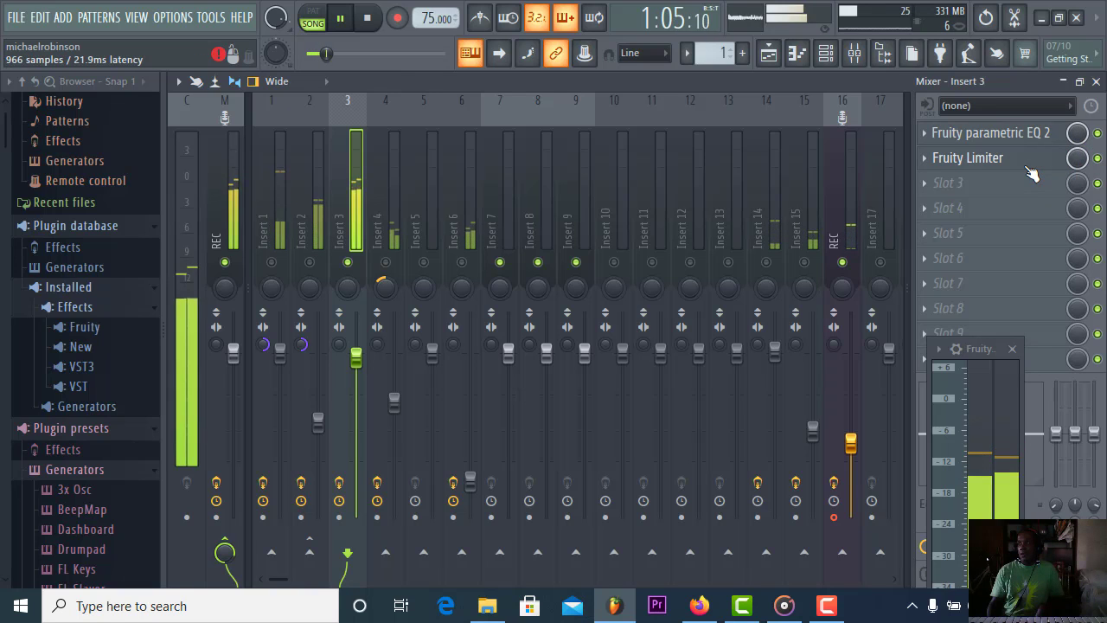
click(961, 158)
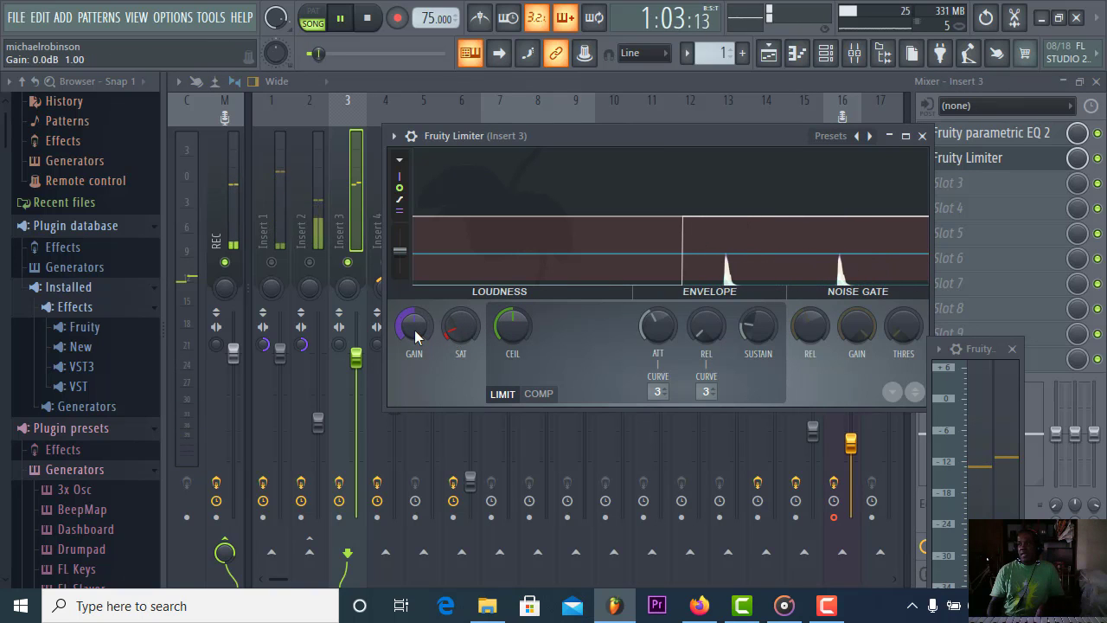
drag(414, 330, 415, 310)
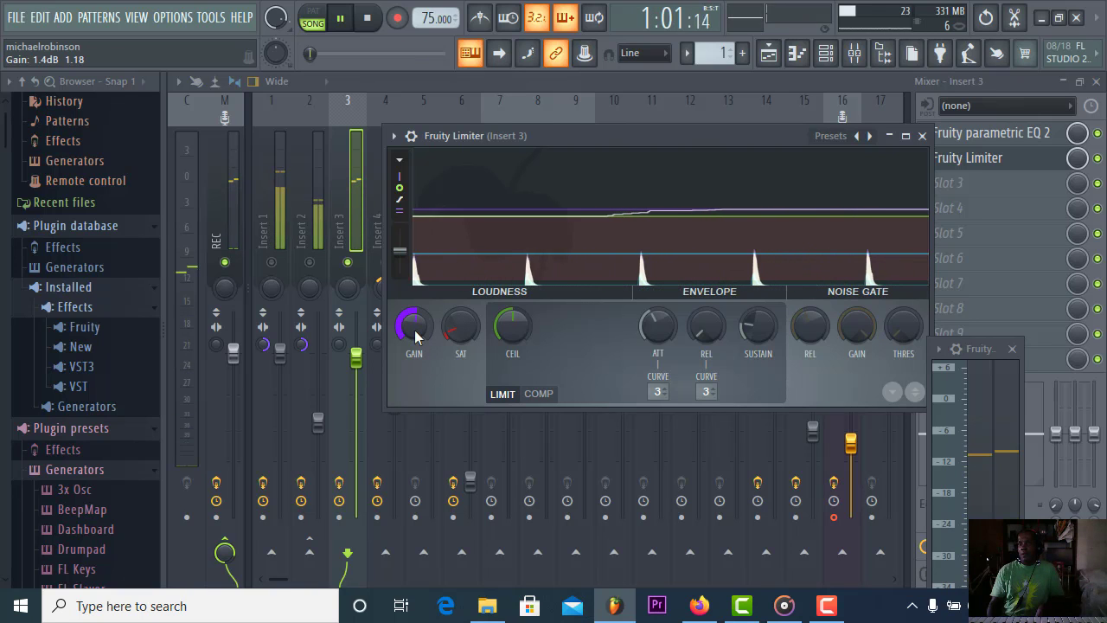
click(923, 137)
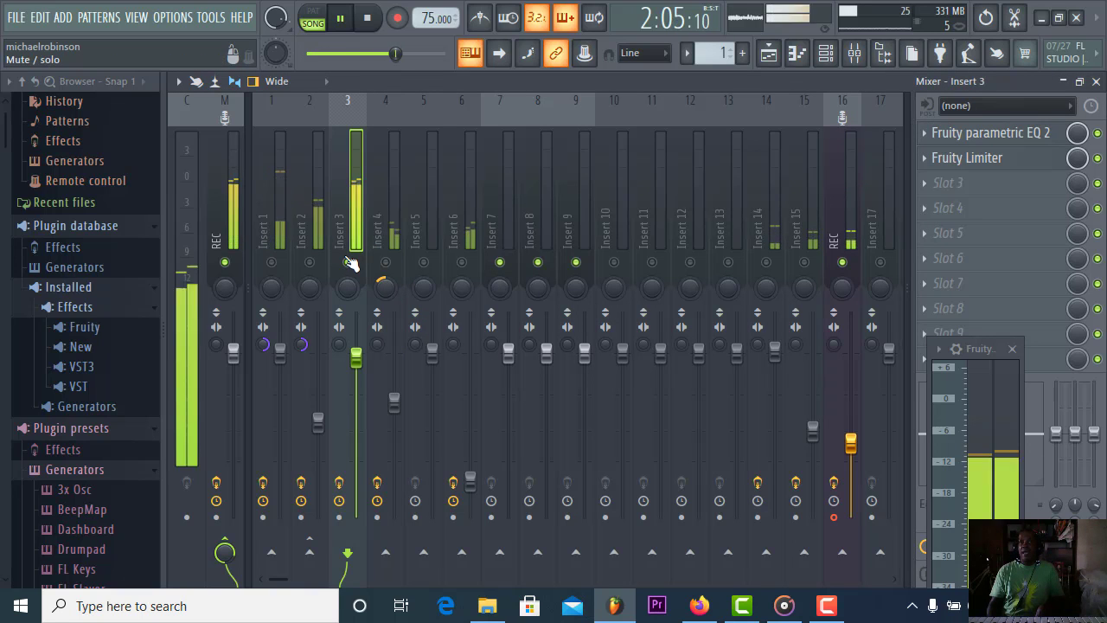
- Solo Insert 4 and open the 808 HiHat's sampler settings from the channel rack
click(377, 251)
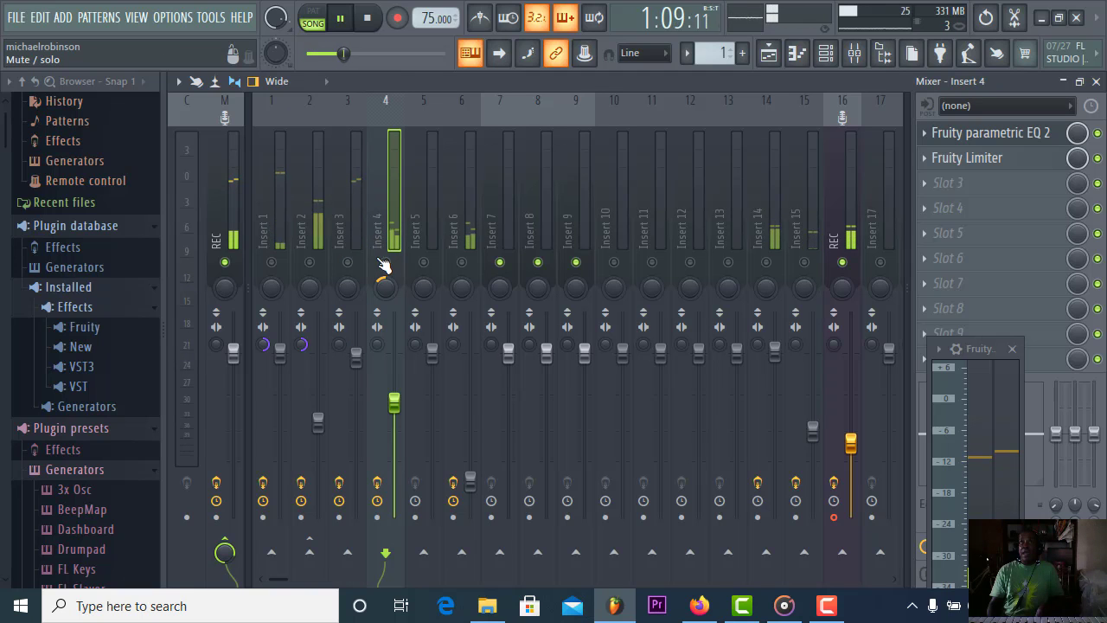
click(1020, 138)
click(952, 138)
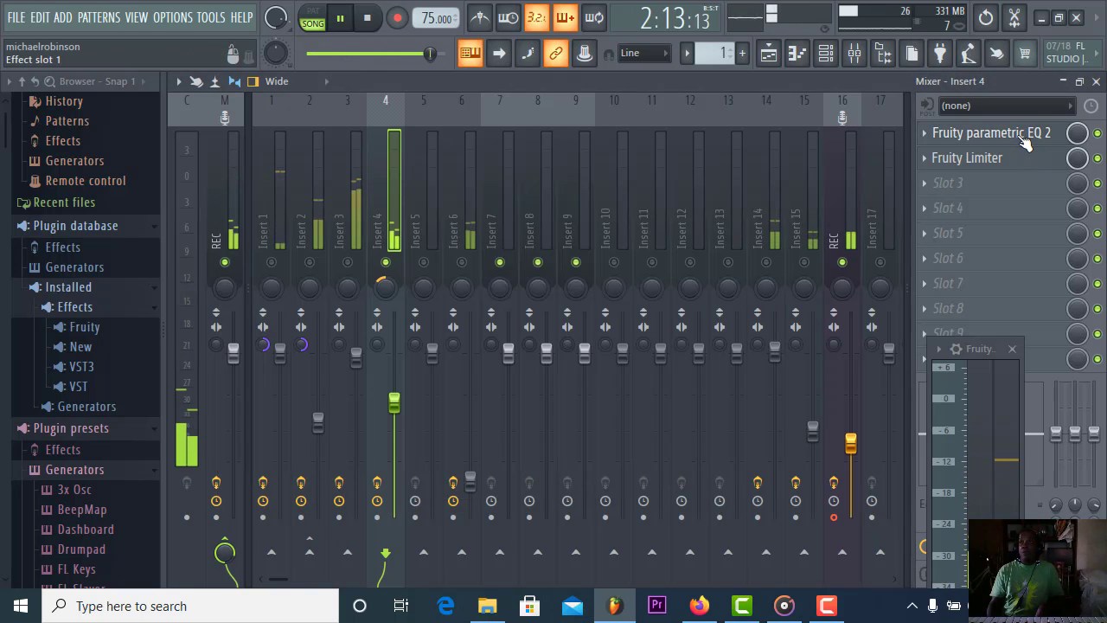
click(828, 53)
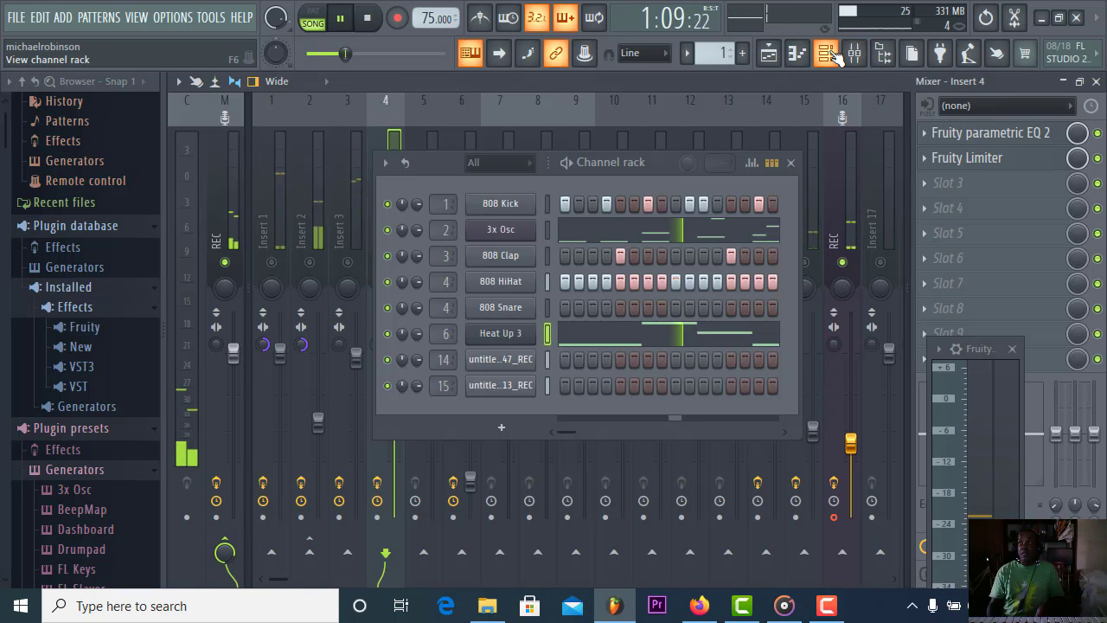
click(500, 283)
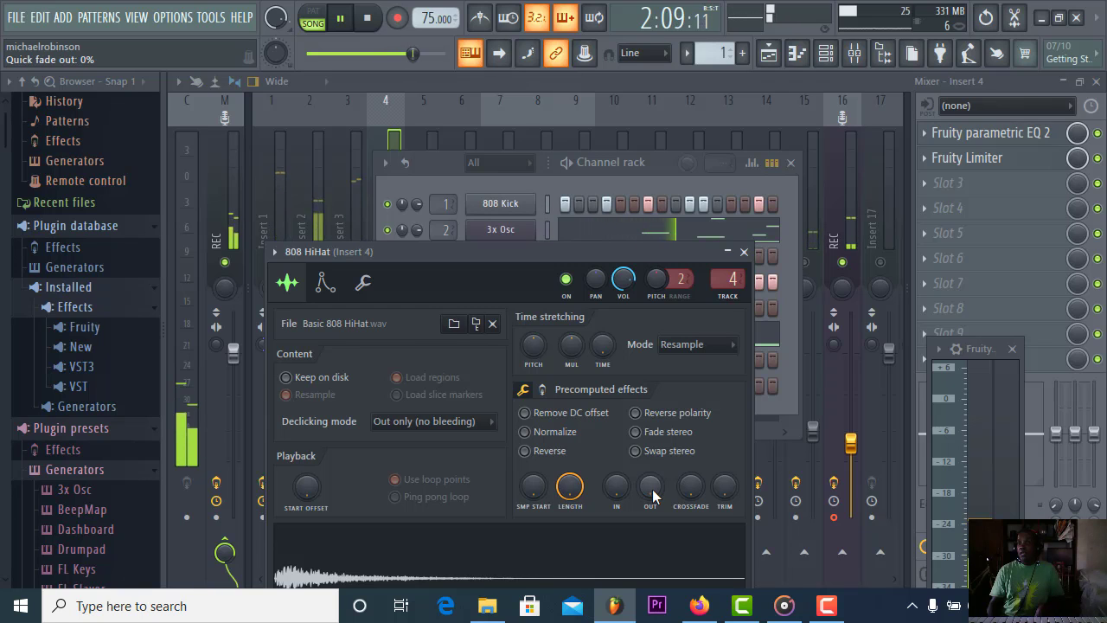
- Set the 808 HiHat sample's quick fade out to 75%, close its channel settings and bring the mixer to the front
drag(650, 487, 650, 471)
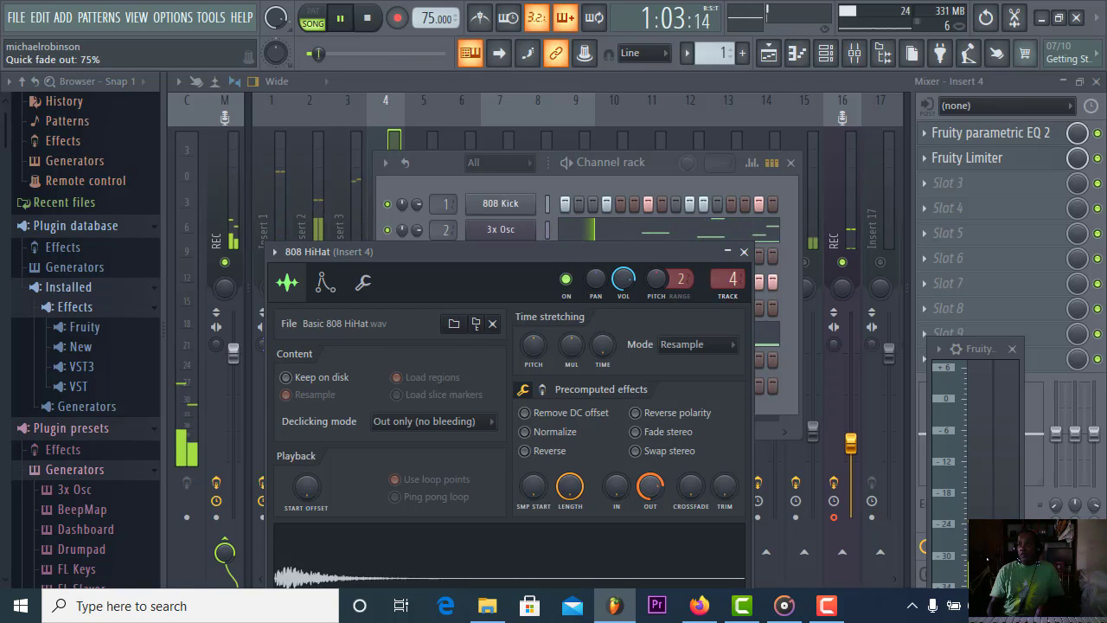
click(744, 253)
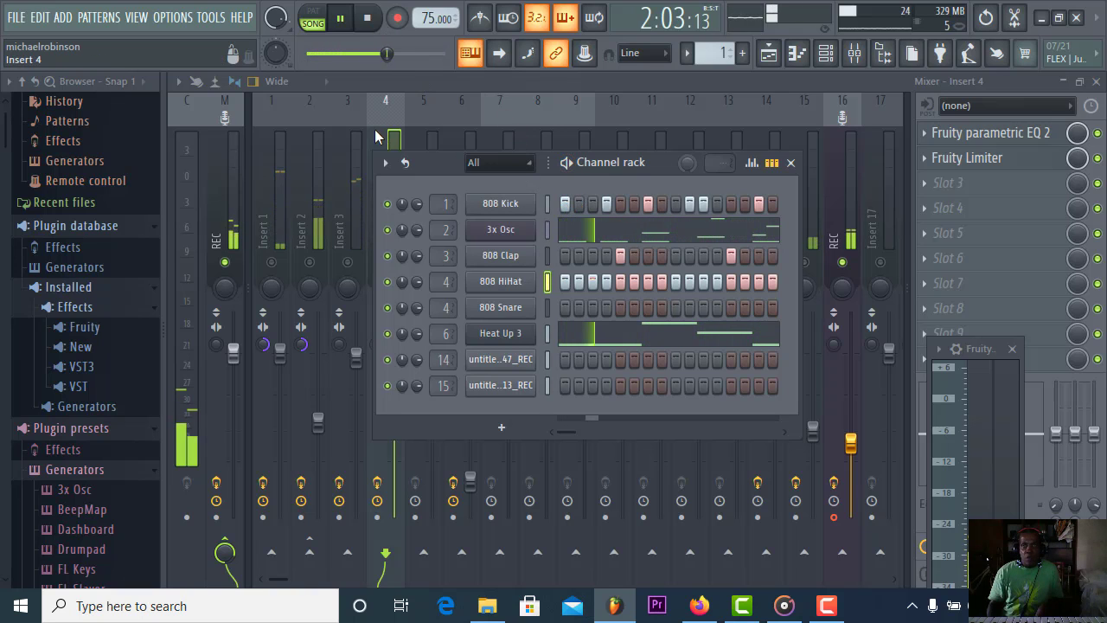
click(418, 120)
click(403, 125)
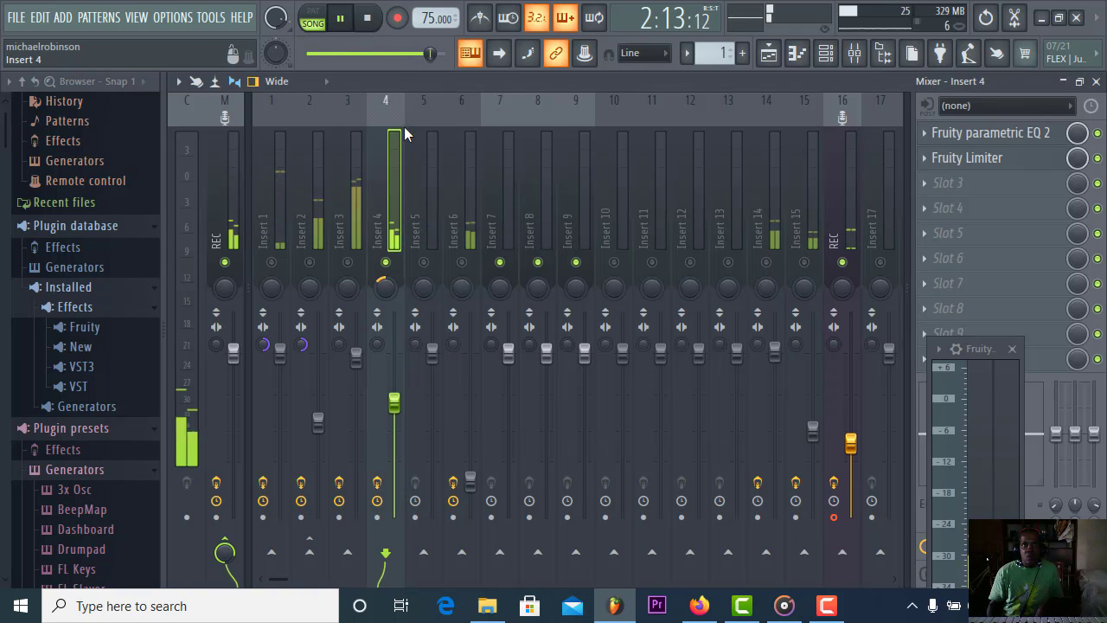
- In Insert 4's parametric EQ, make band 1 a steep high-pass filter with its cutoff moved up to band 5's frequency
click(1025, 136)
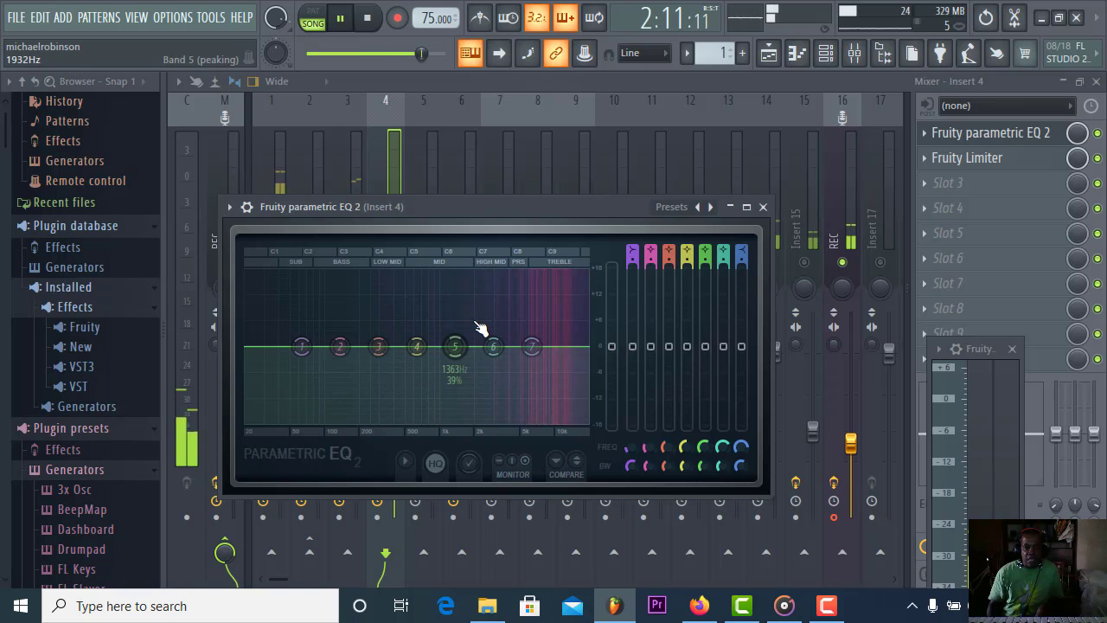
right_click(302, 348)
mouse_move(329, 392)
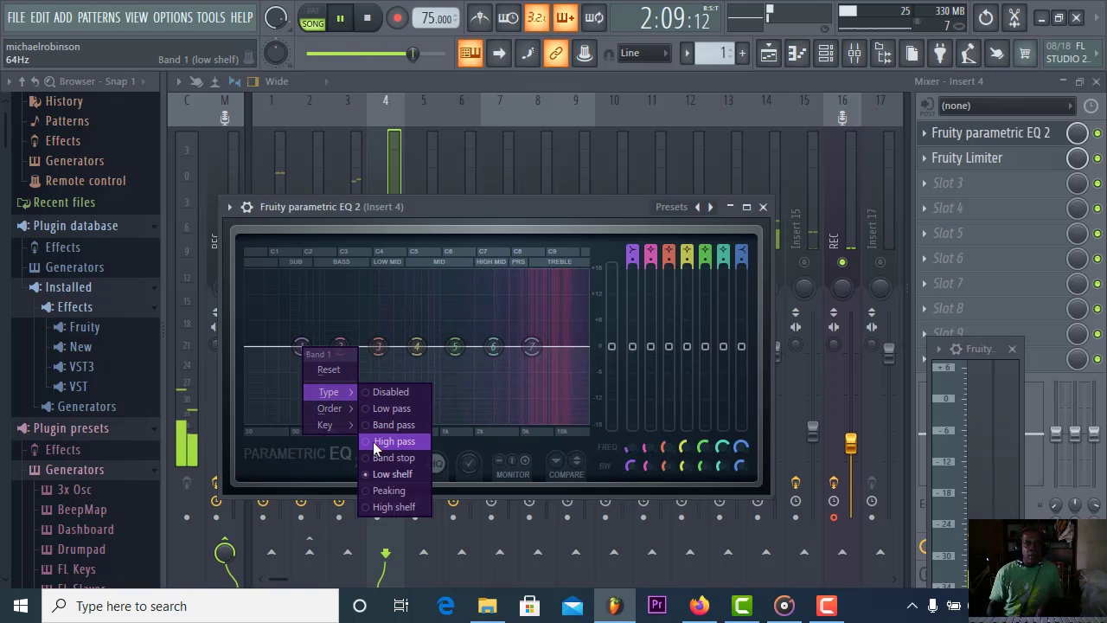
click(395, 441)
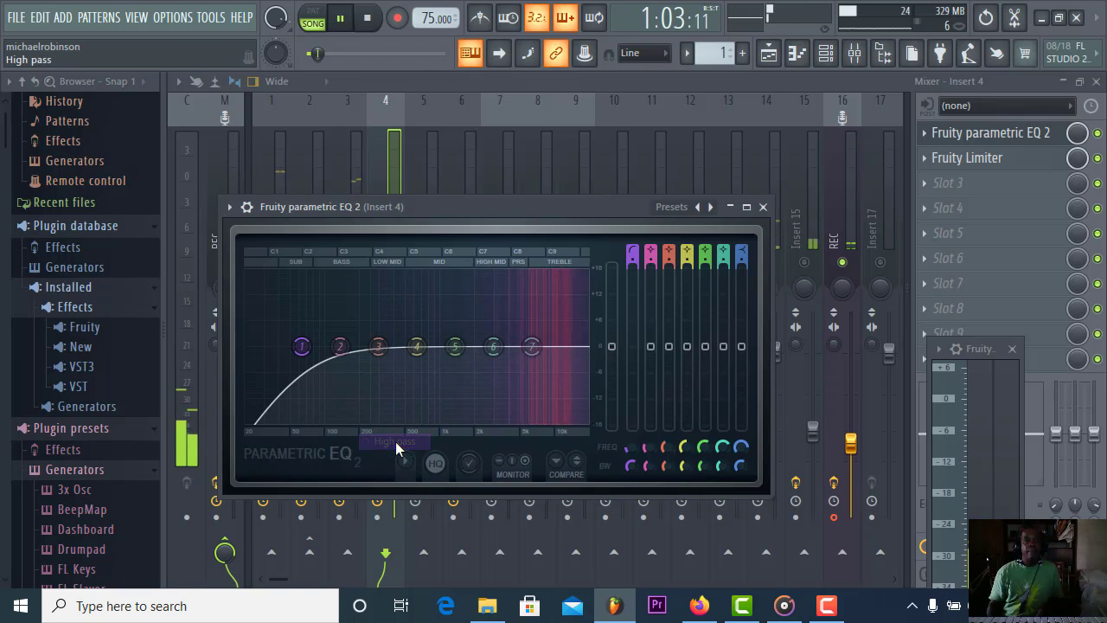
right_click(298, 347)
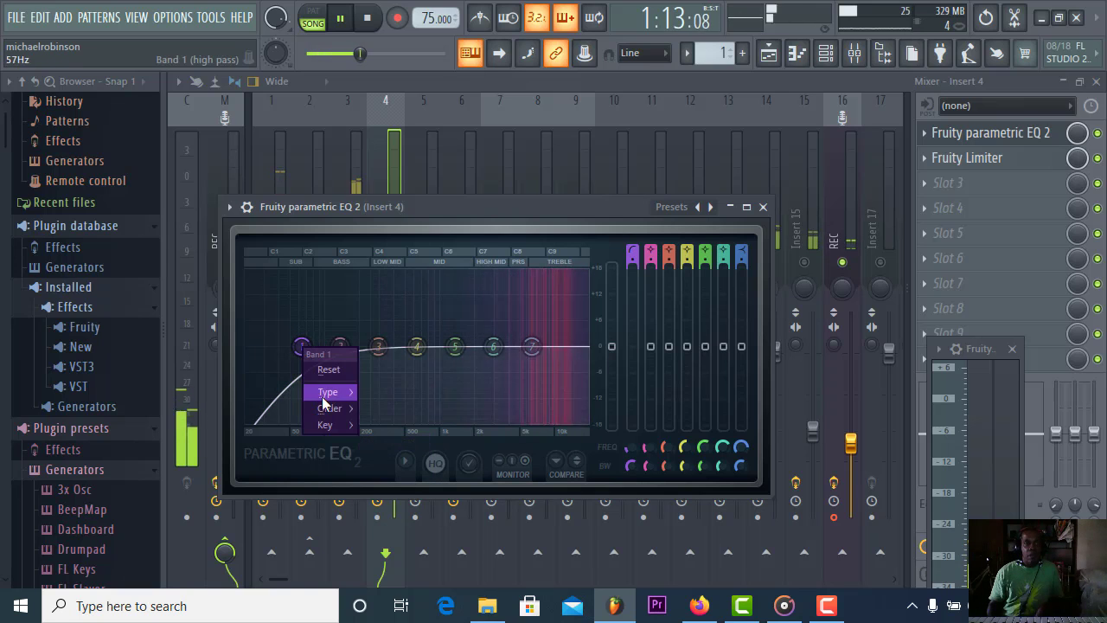
mouse_move(326, 408)
click(385, 424)
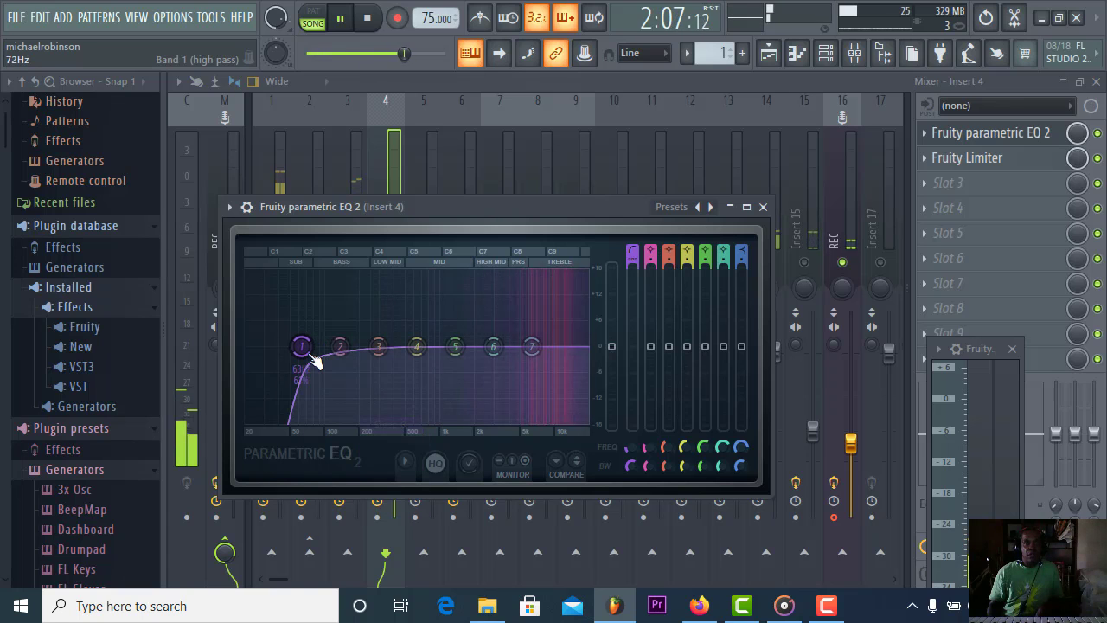
drag(311, 355, 456, 348)
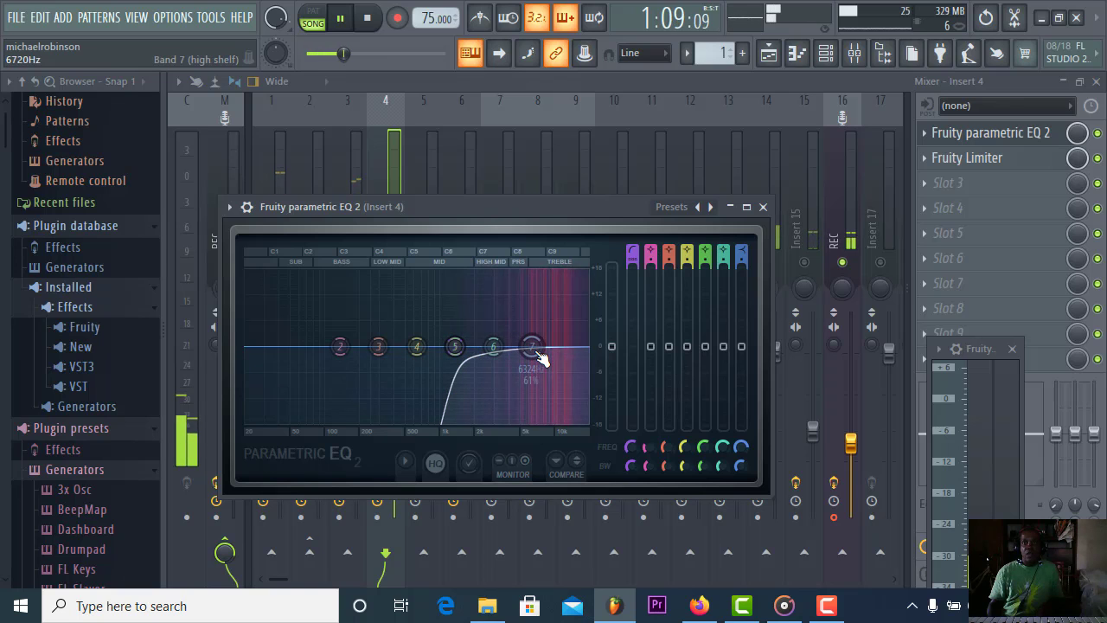
- Make EQ band 7 a low-pass filter of order Steep 6 with its cutoff at about 12 kHz, and close the EQ
drag(531, 346, 566, 346)
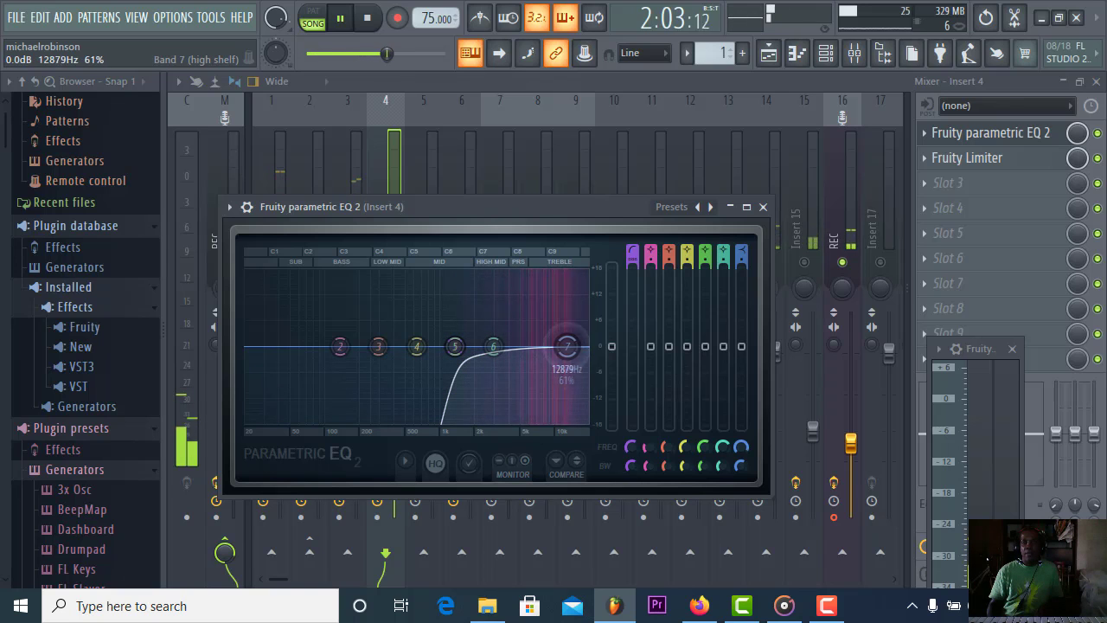
right_click(569, 346)
mouse_move(606, 393)
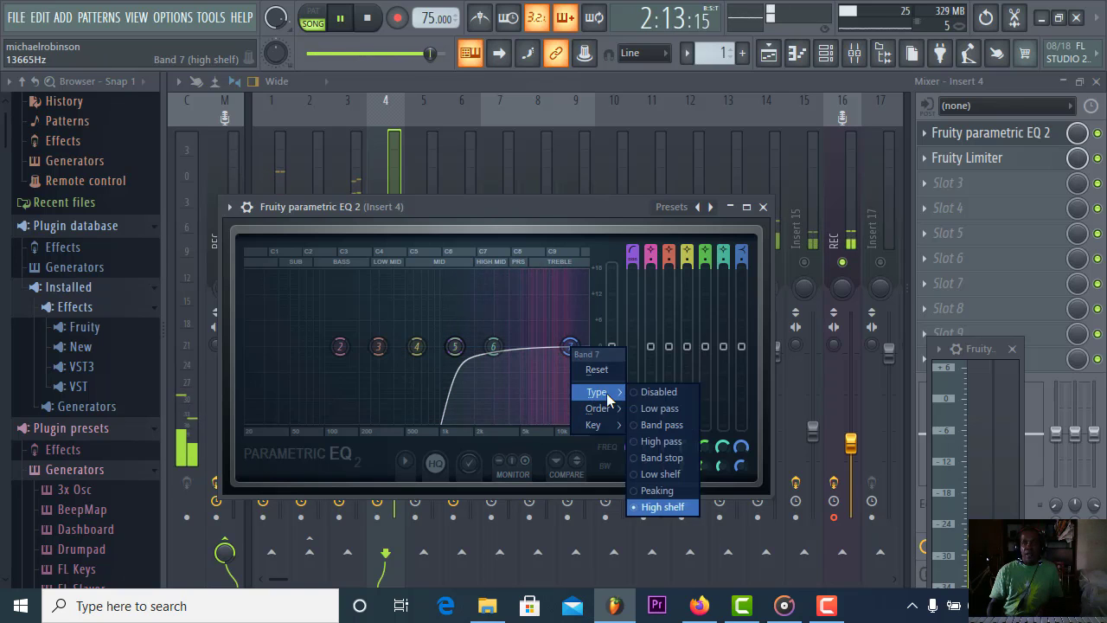
click(633, 409)
right_click(569, 346)
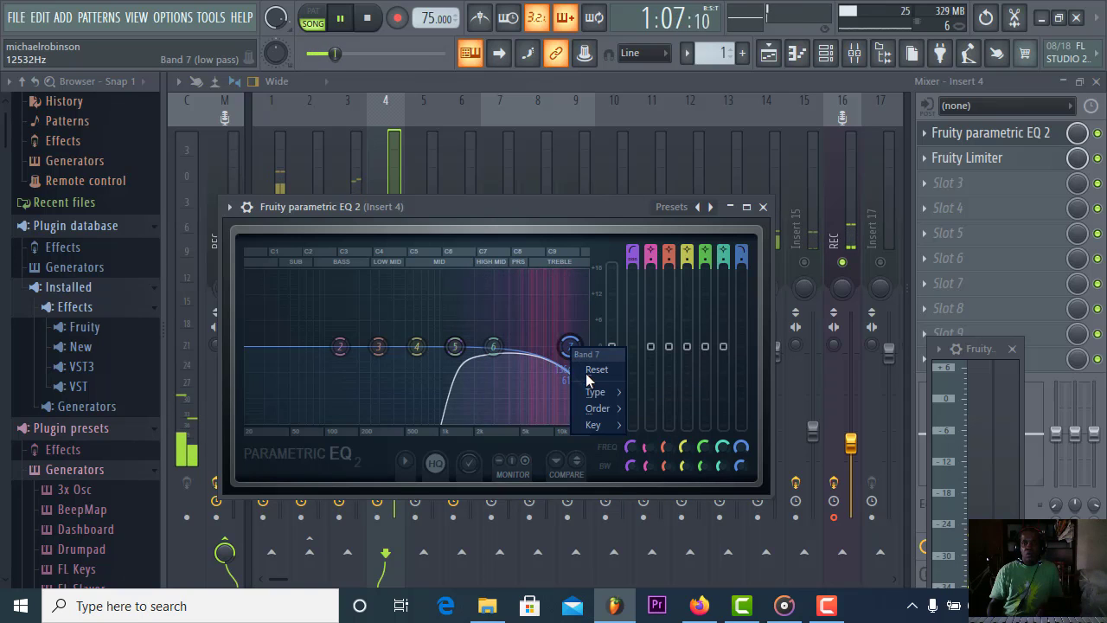
mouse_move(600, 409)
click(657, 424)
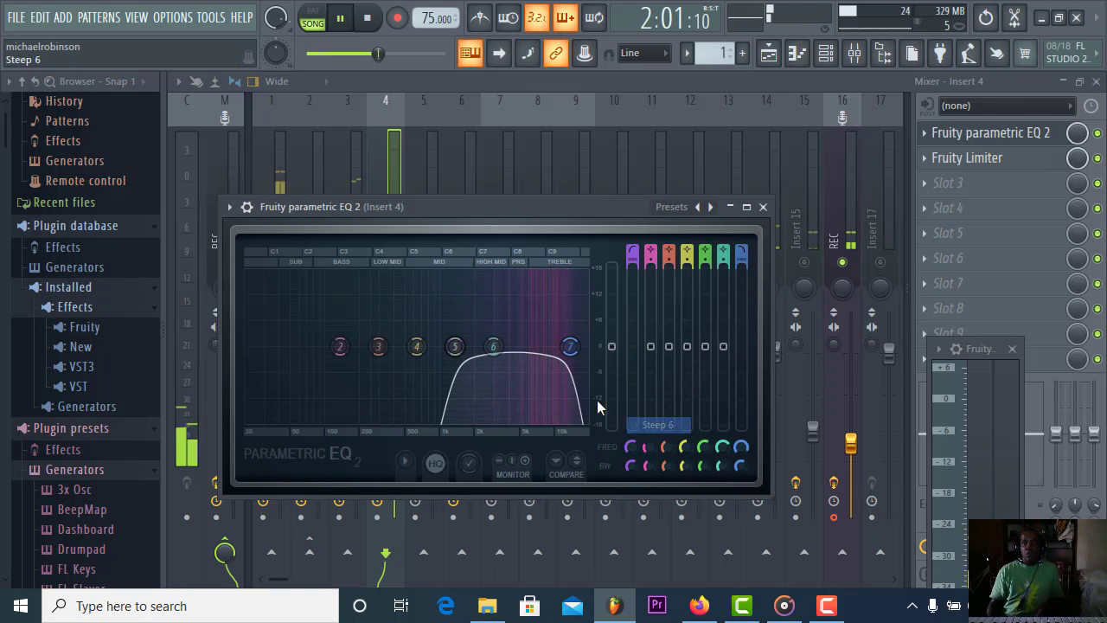
drag(574, 353, 562, 346)
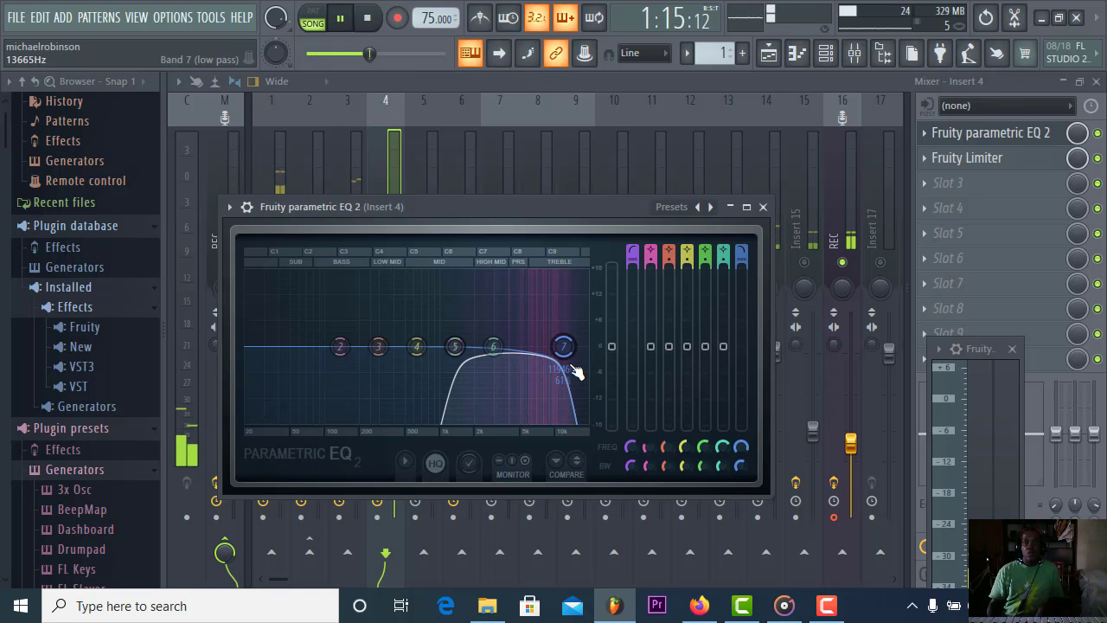
click(763, 207)
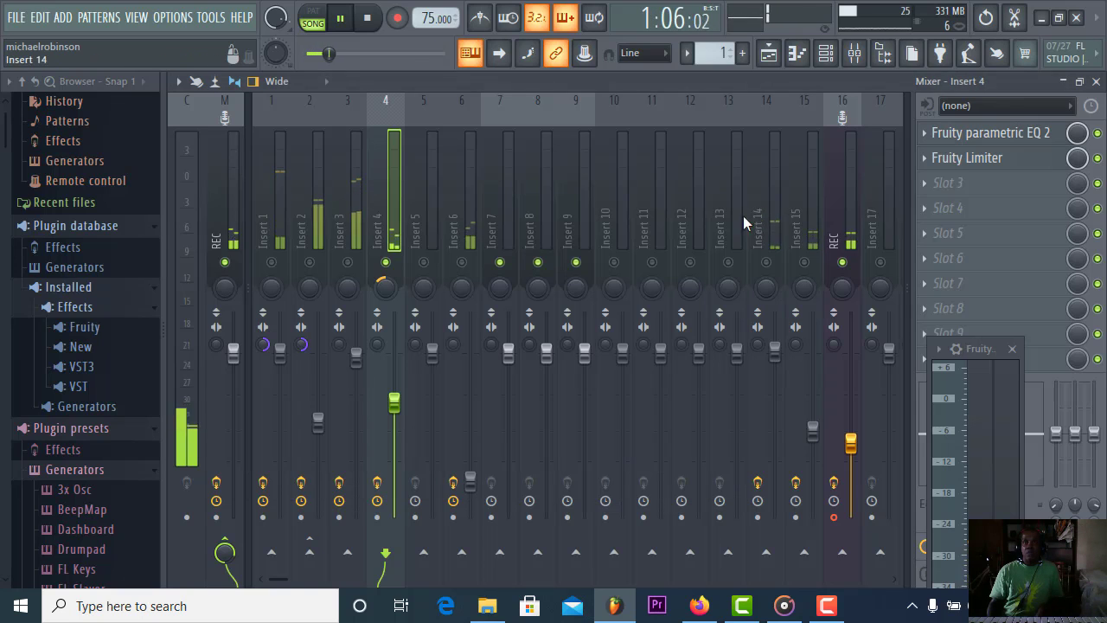
- In Insert 4's Fruity Limiter, lower the saturation threshold to its minimum and raise the compressor ratio
click(1012, 170)
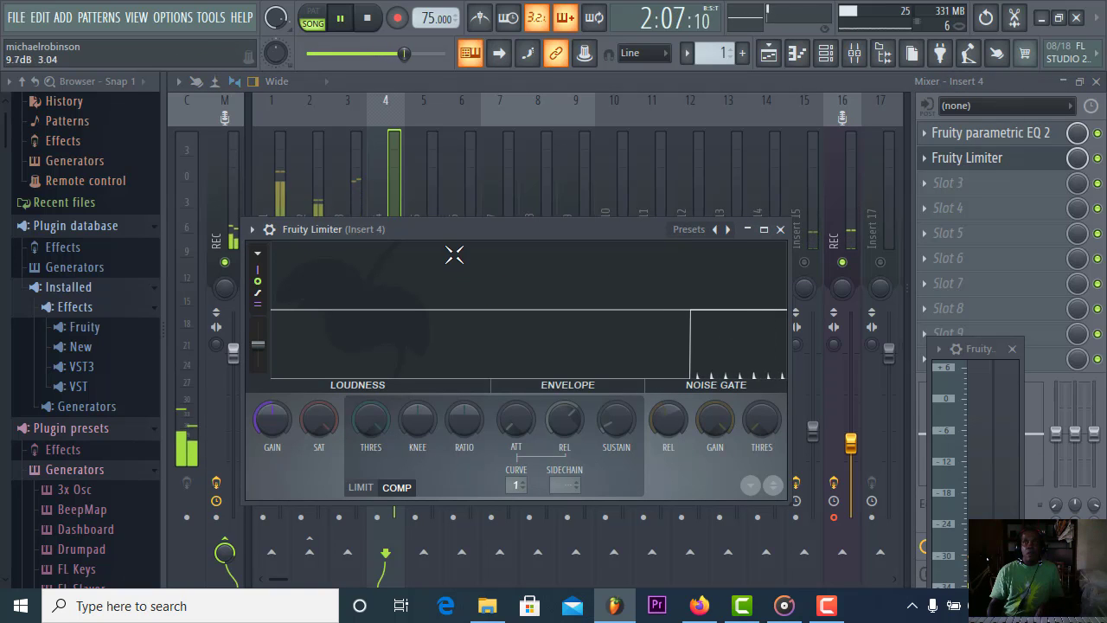
drag(457, 233, 566, 160)
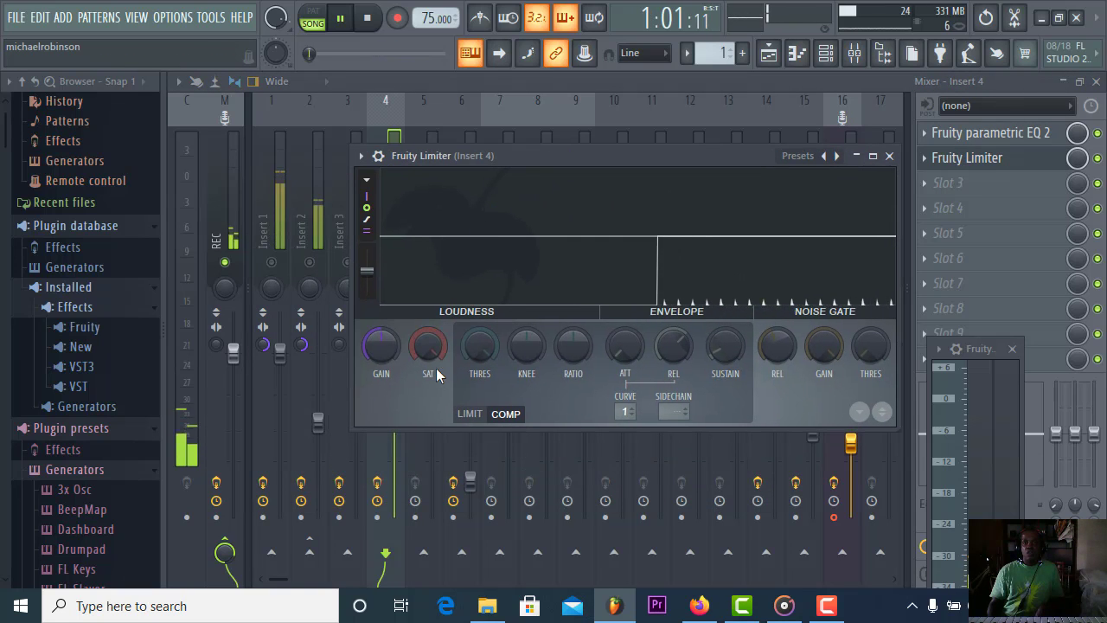
drag(433, 345, 432, 407)
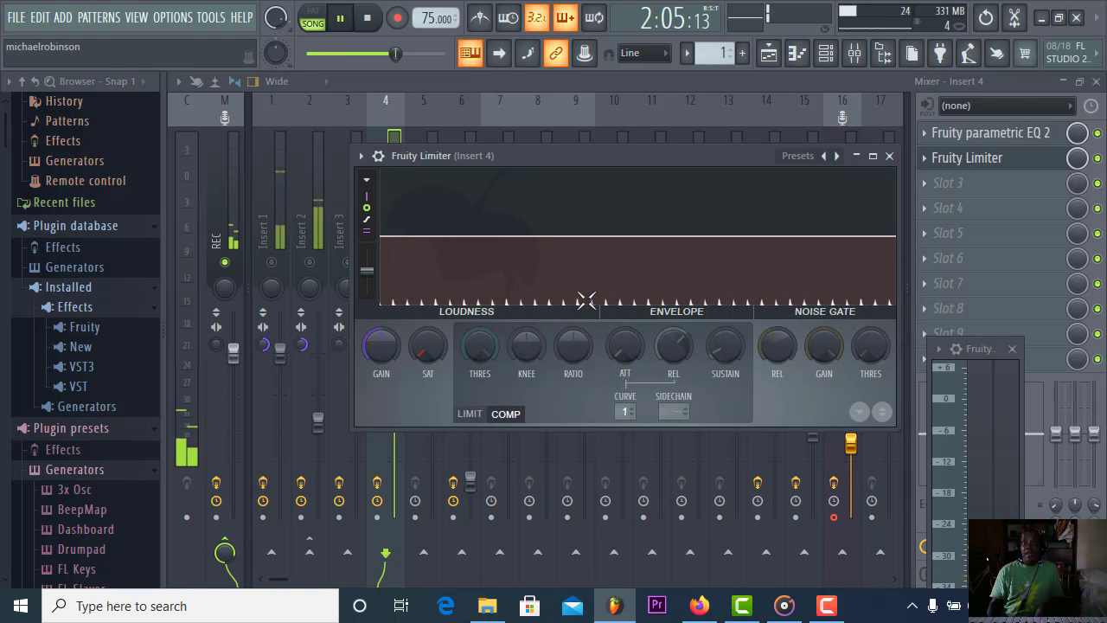
drag(571, 350, 571, 334)
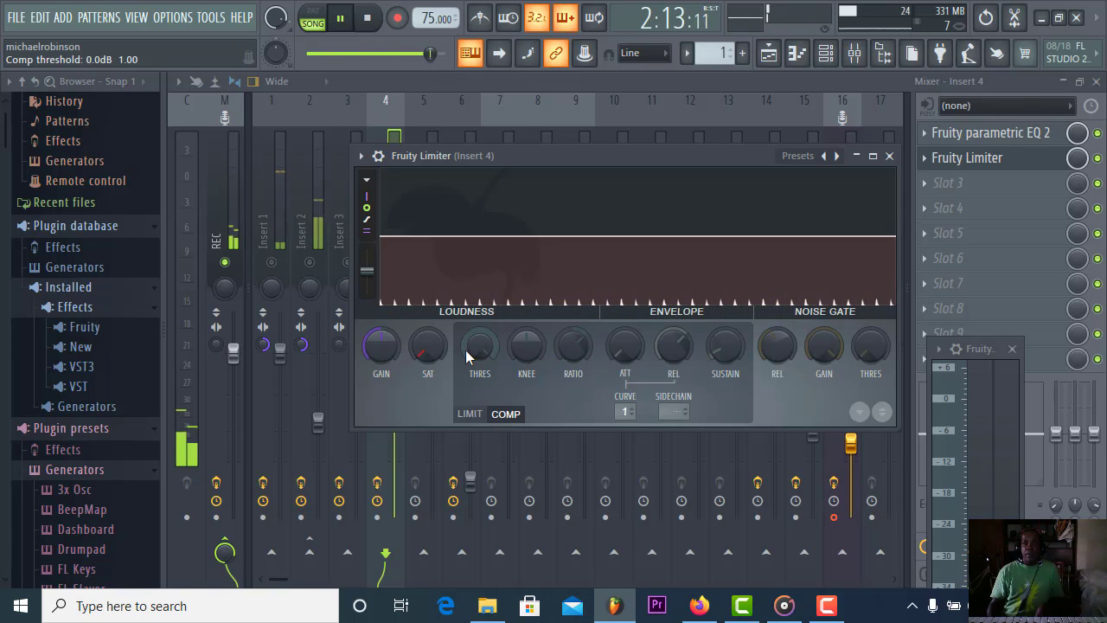
- Lower the compressor threshold to -42.4 dB and raise it back partway
drag(467, 350, 467, 427)
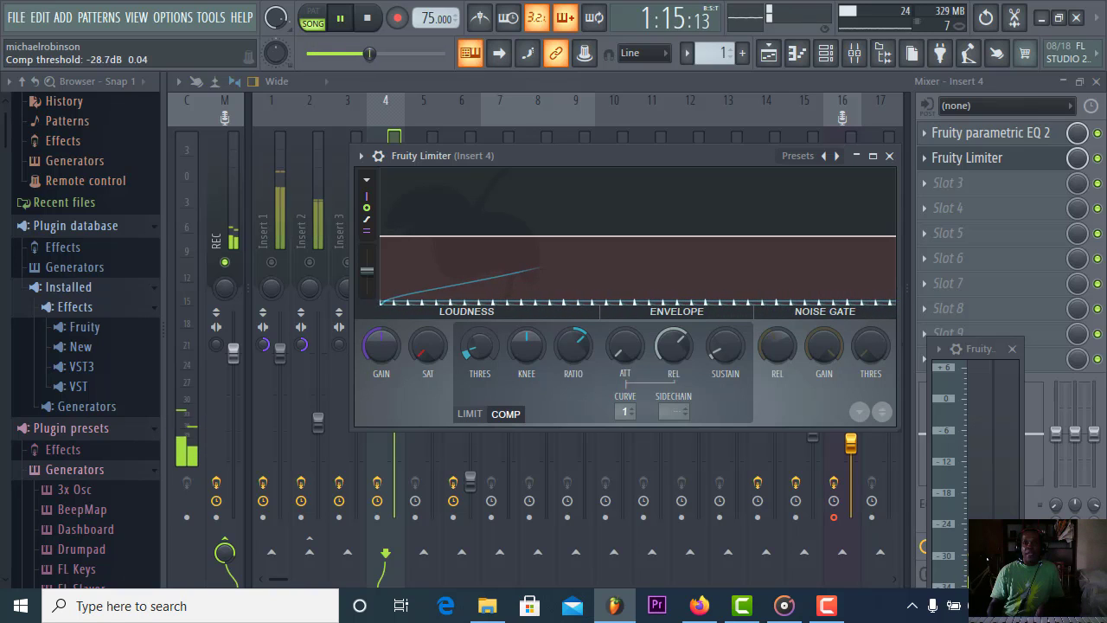
drag(467, 427, 467, 431)
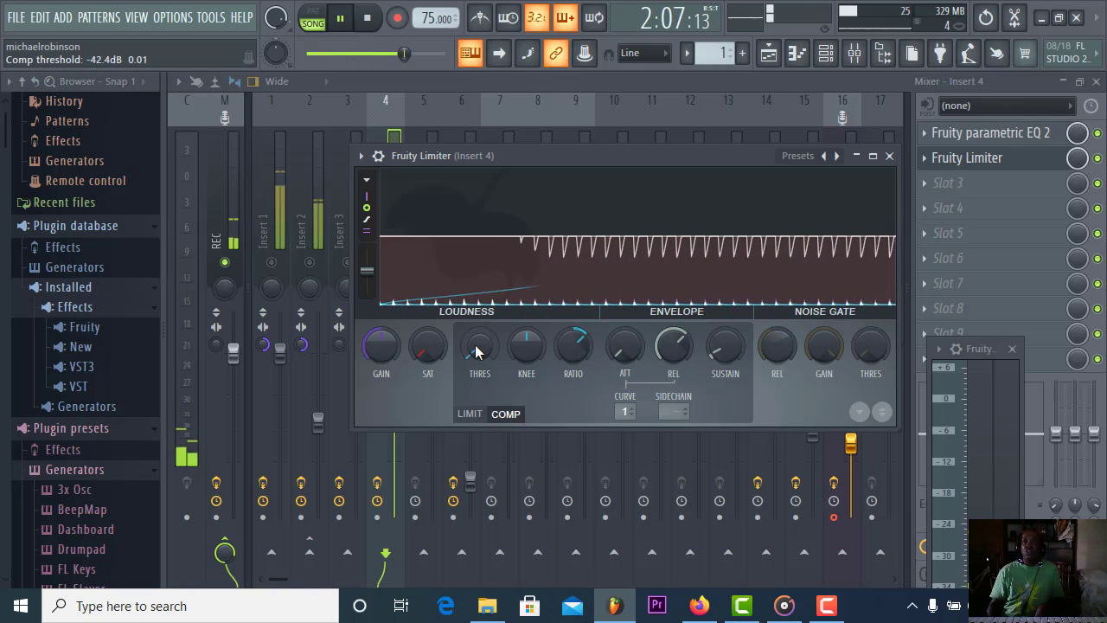
drag(485, 347, 484, 318)
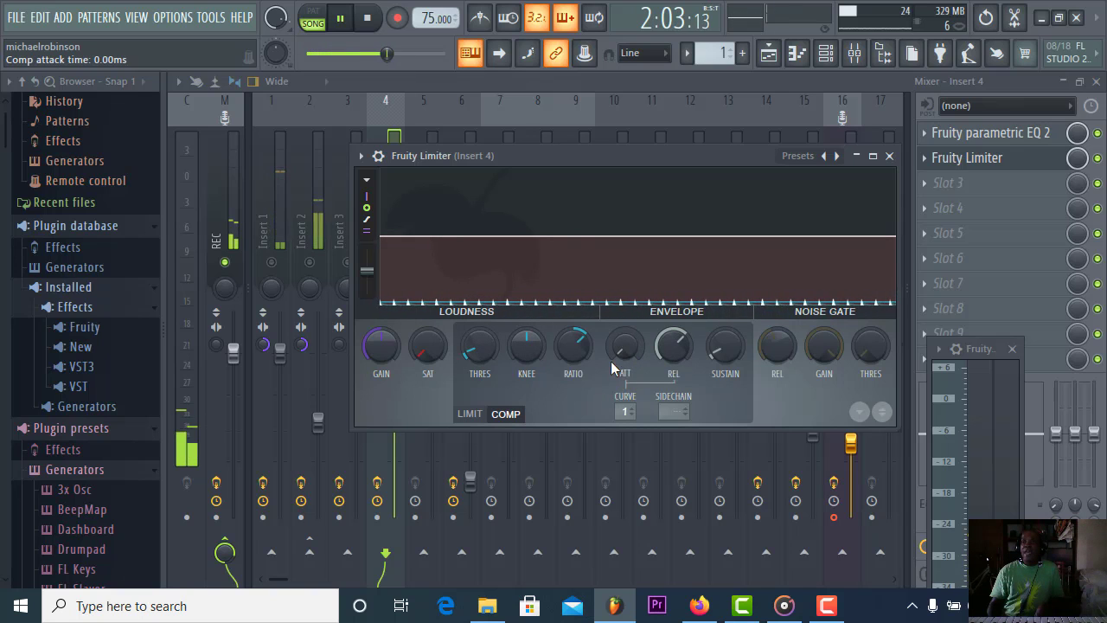
- Turn the compressor release to its minimum, adjust the sustain, nudge the knee up slightly and set the soft saturation threshold to -35.2 dB
drag(673, 346, 673, 390)
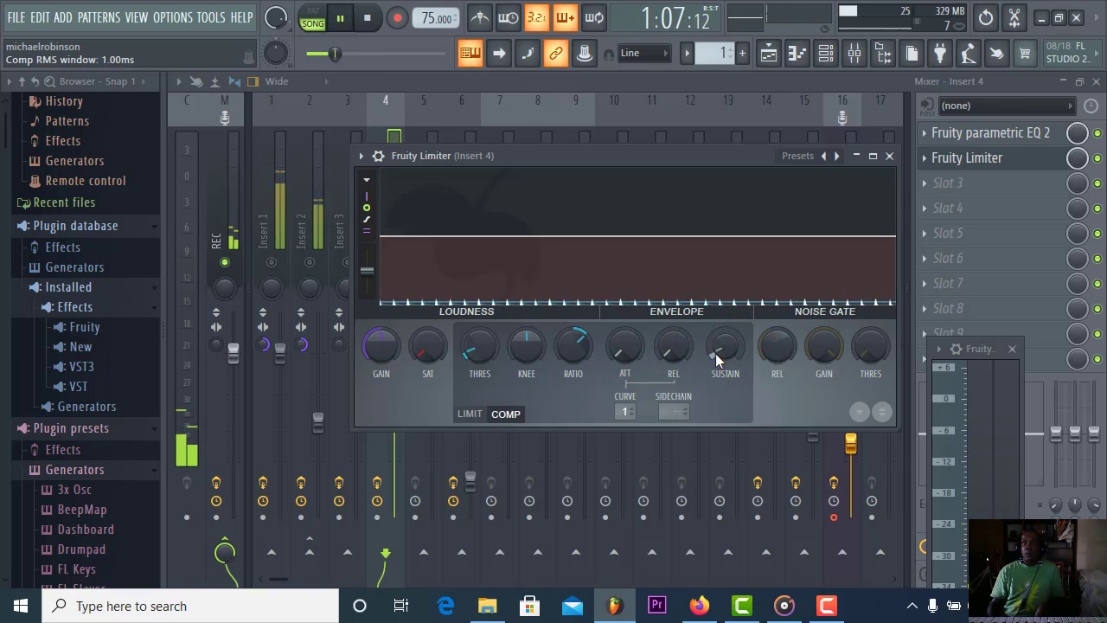
drag(726, 348, 726, 377)
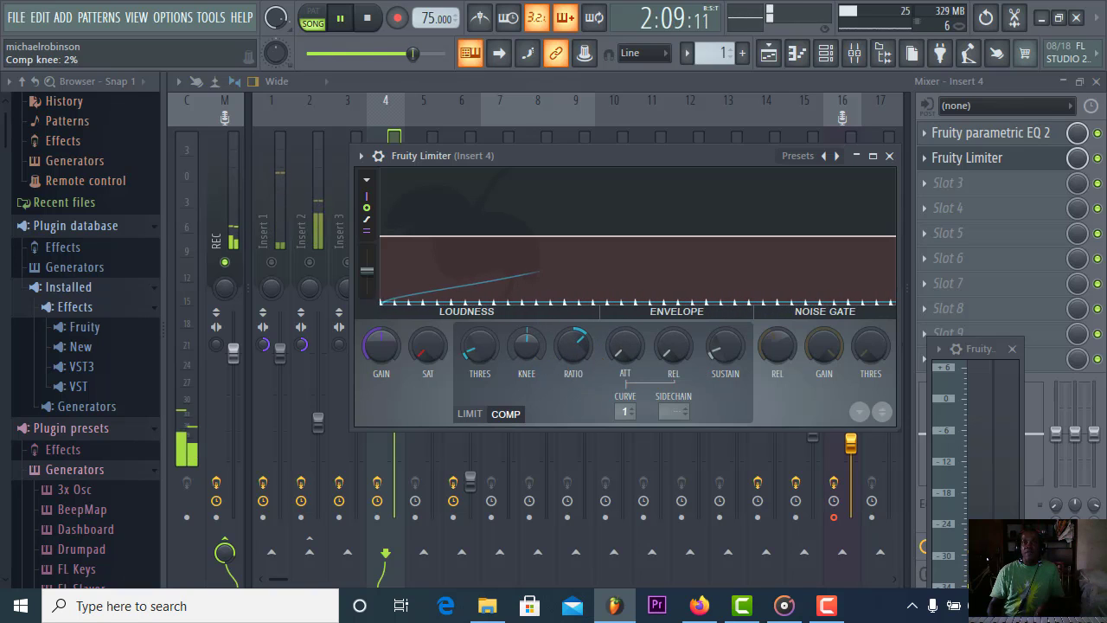
drag(527, 346, 527, 344)
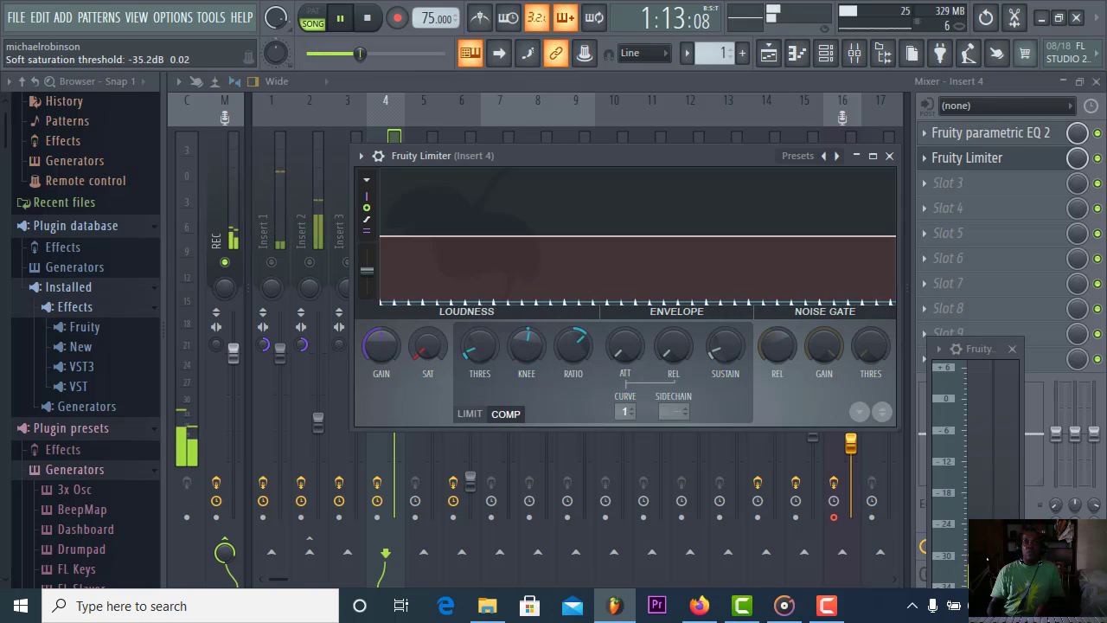
- Copy the compressor's attack value and paste it onto the limiter's attack
right_click(637, 351)
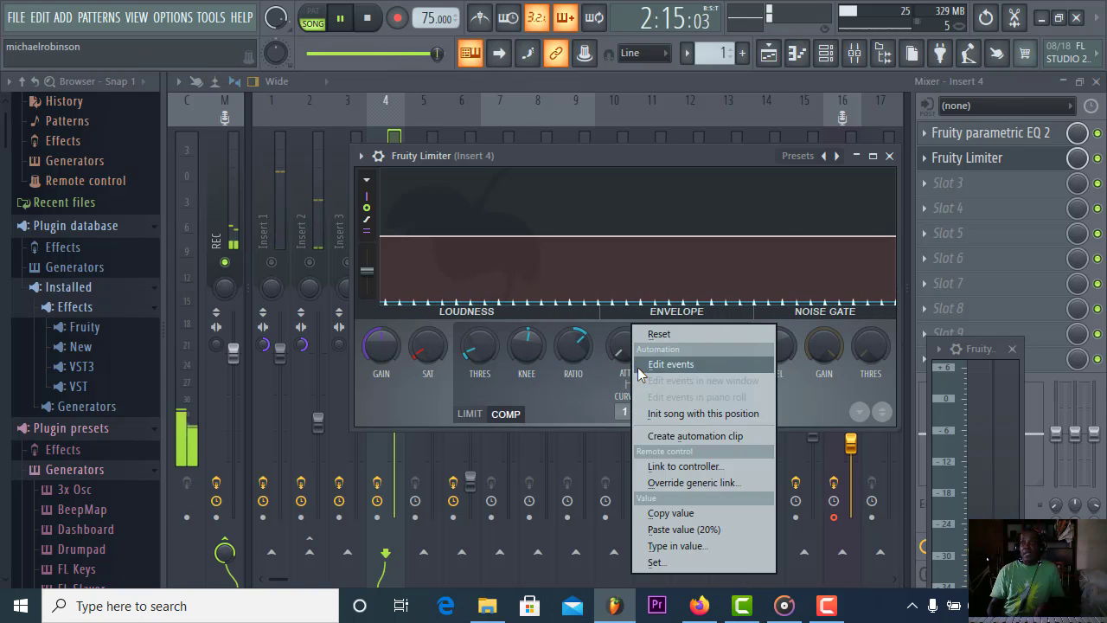
click(670, 513)
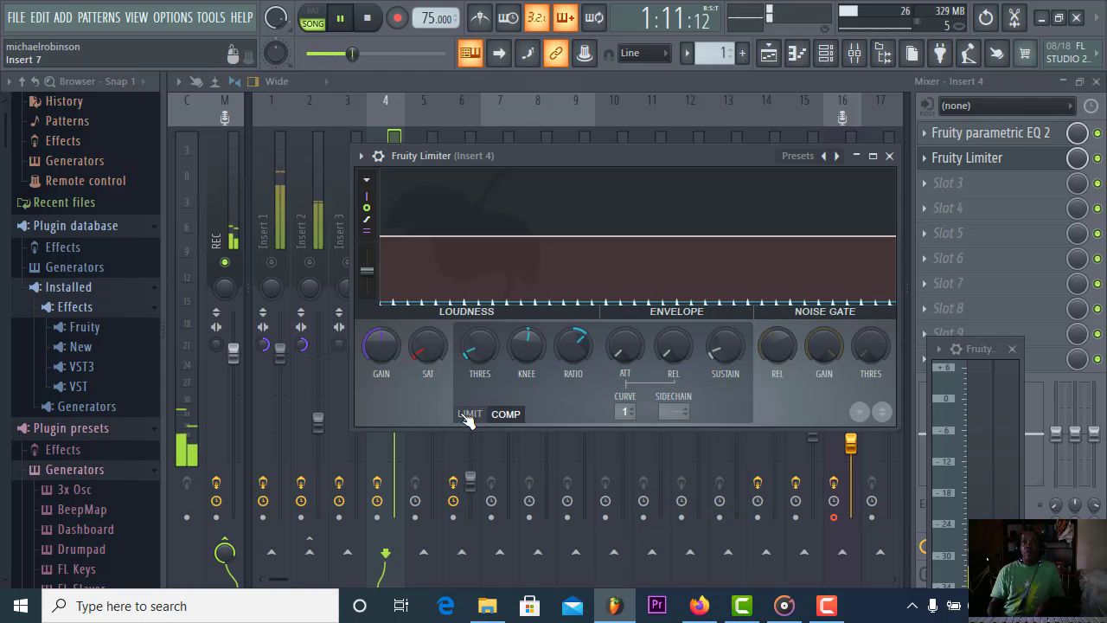
click(468, 414)
right_click(624, 348)
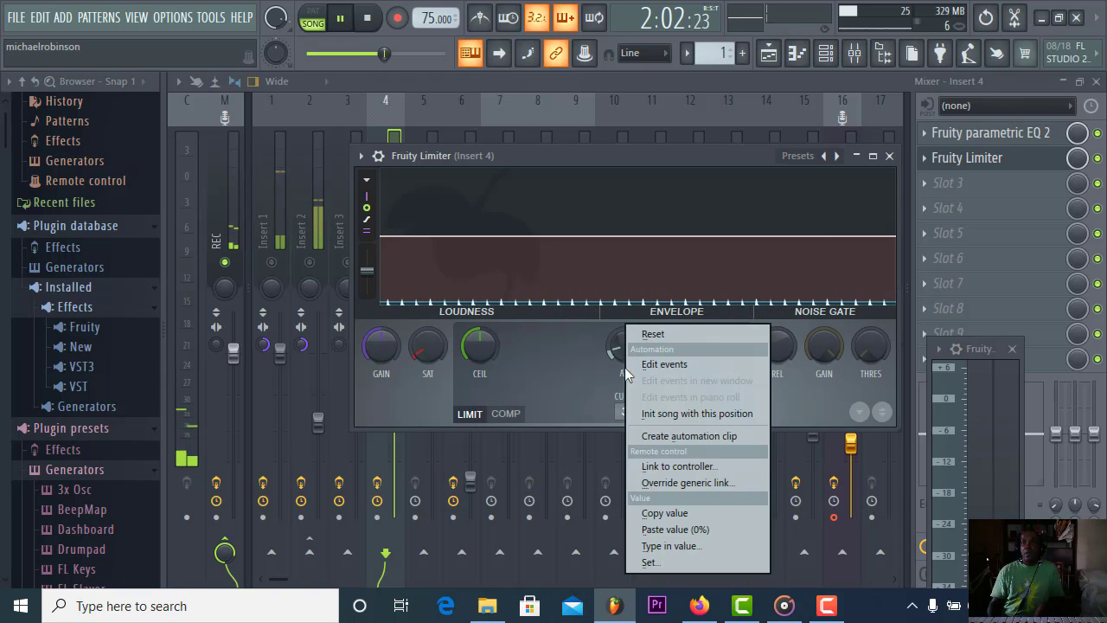
click(667, 529)
- Copy the compressor's release value and paste it onto the limiter's release
click(514, 414)
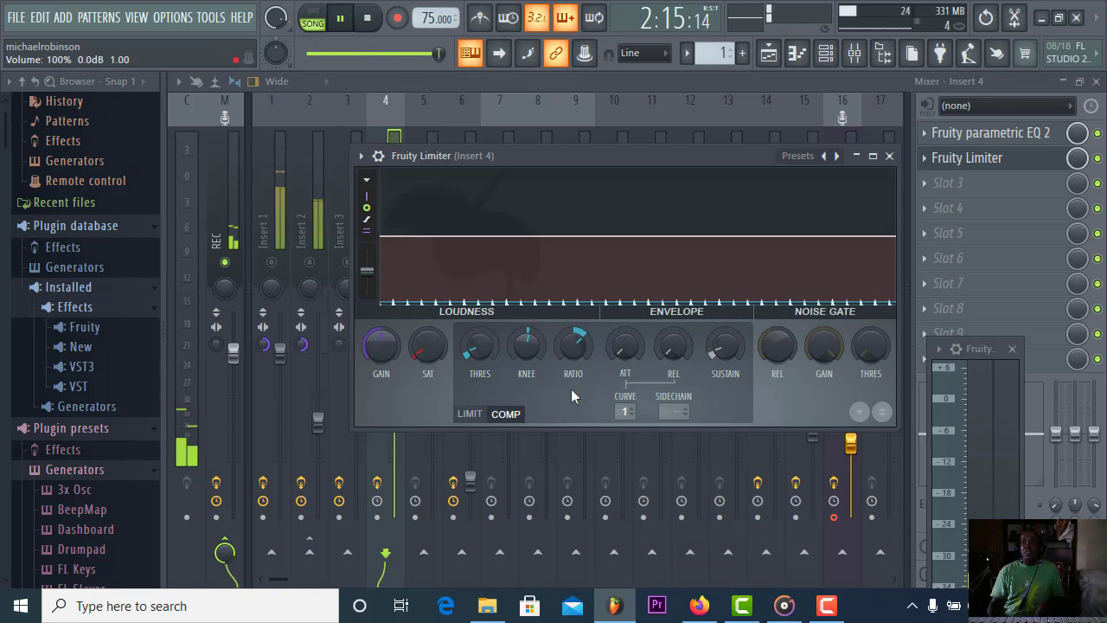
right_click(678, 349)
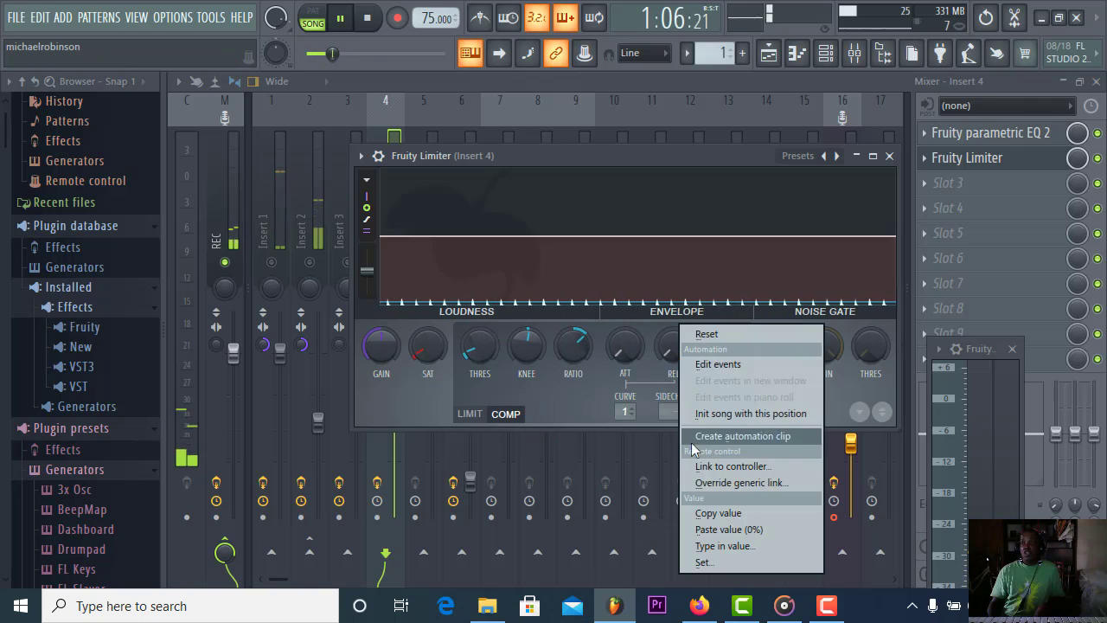
click(692, 514)
click(472, 415)
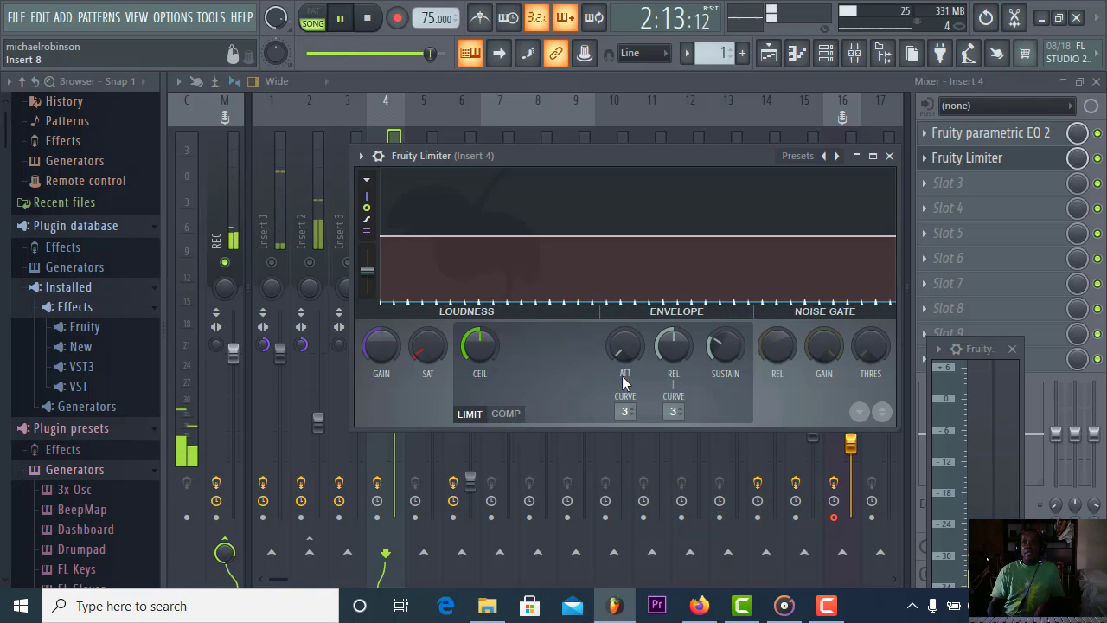
right_click(677, 349)
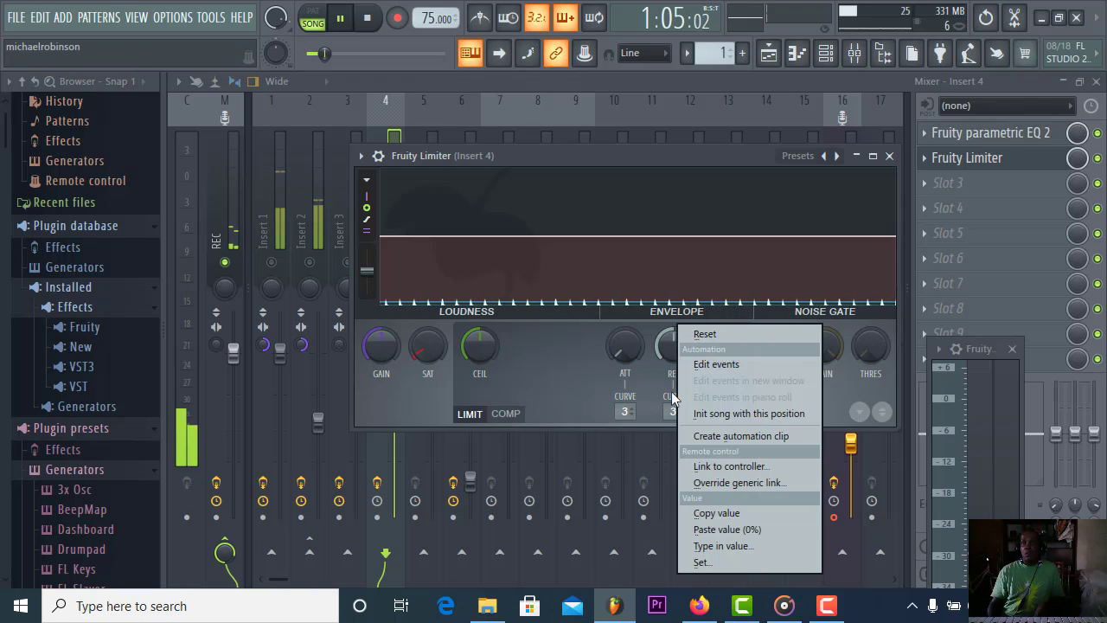
click(704, 530)
- Copy the compressor's sustain value and paste it onto the limiter's sustain
click(506, 414)
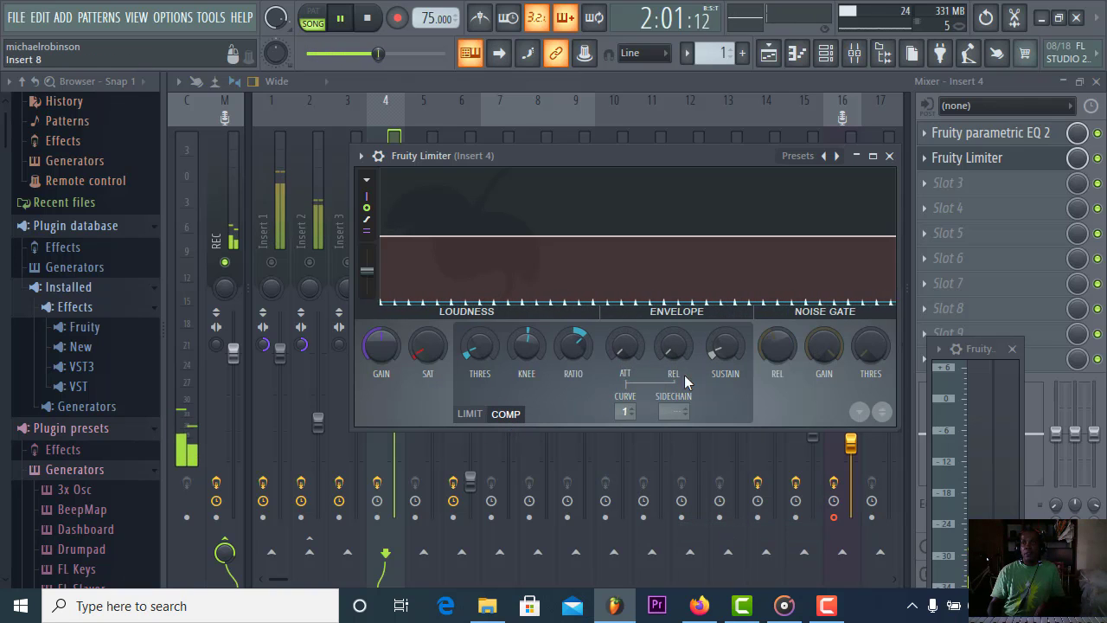
right_click(724, 330)
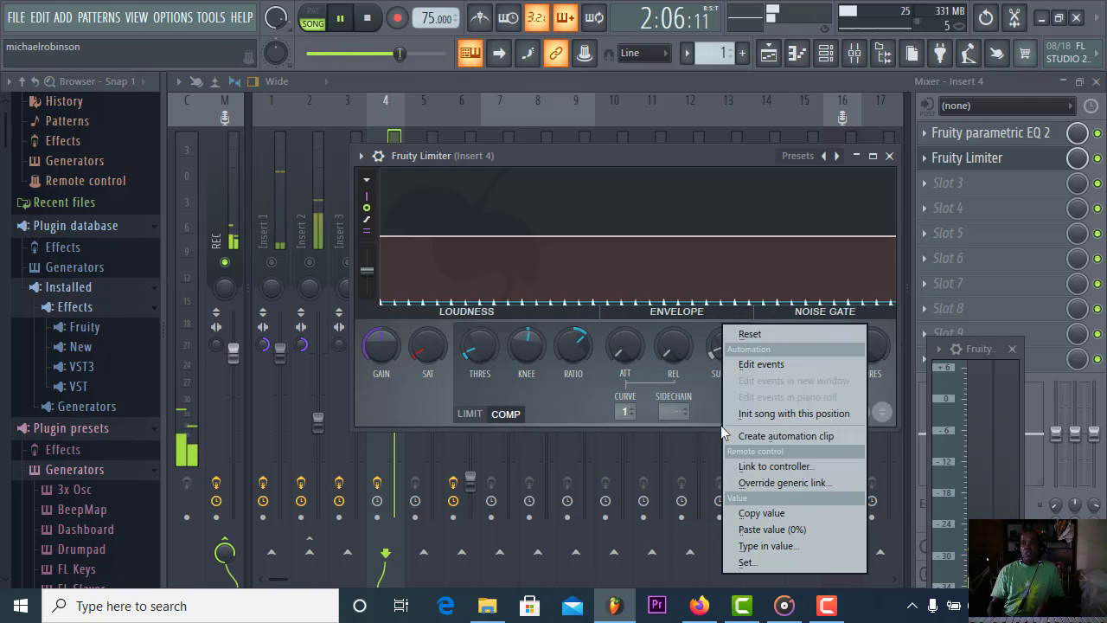
click(752, 512)
click(473, 415)
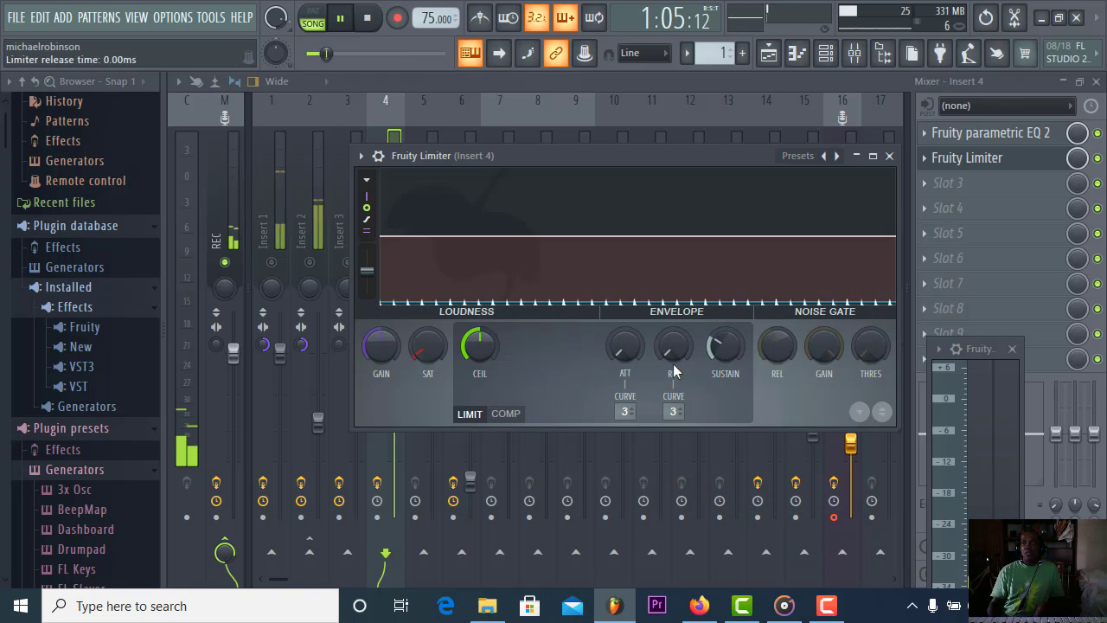
right_click(727, 348)
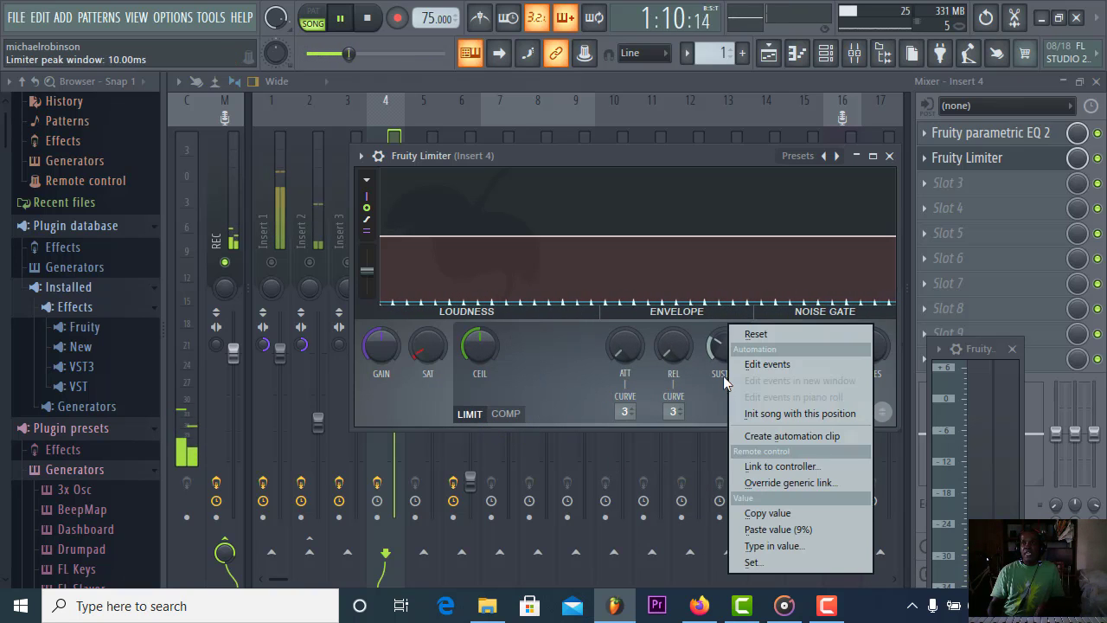
click(759, 529)
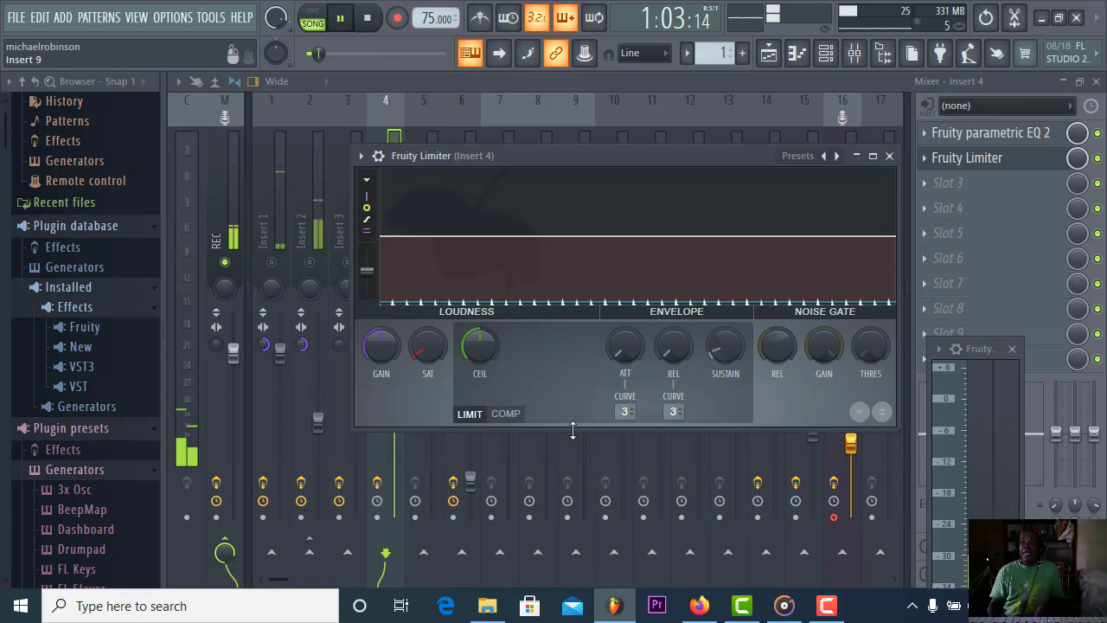
- Close the limiter, unmute Inserts 1, 2 and 3, and raise Insert 4's volume to -3.8 dB while the song plays
click(888, 155)
click(273, 263)
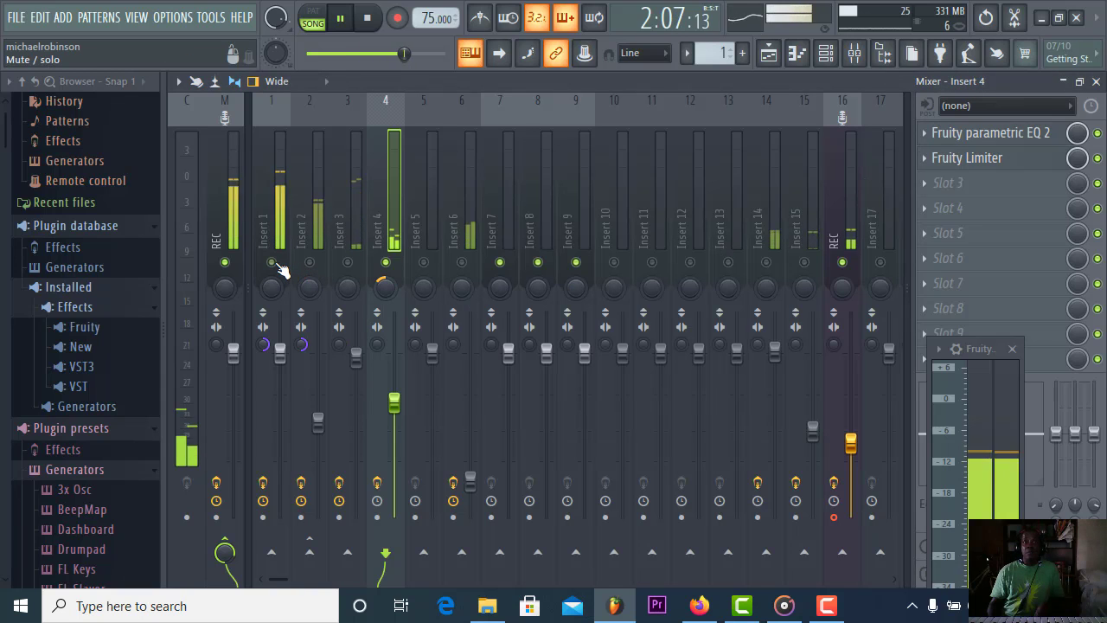
click(310, 263)
click(346, 263)
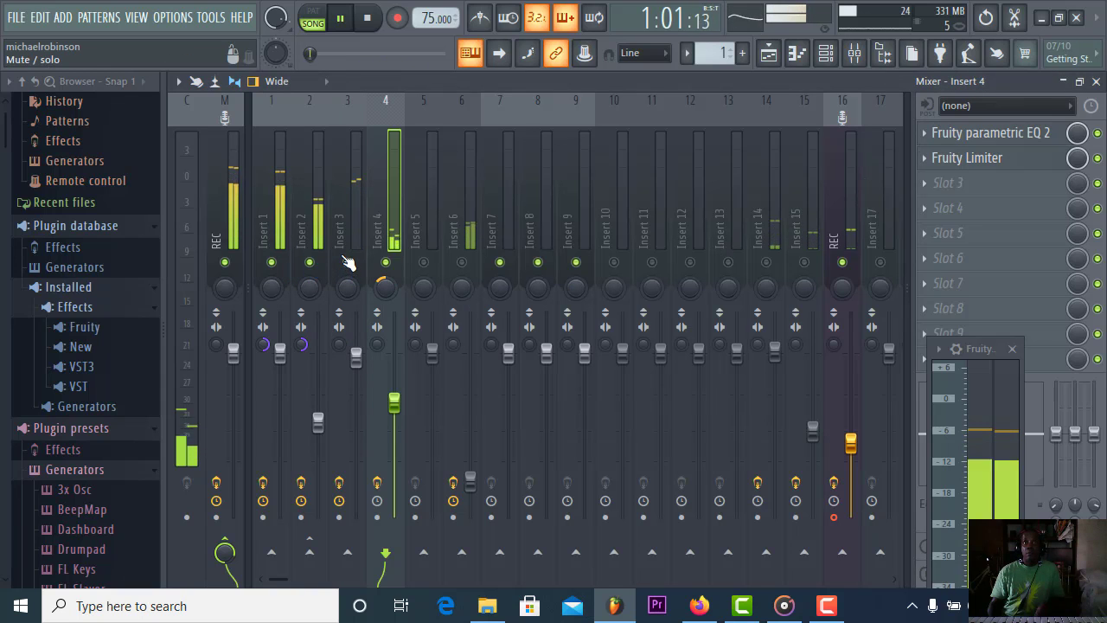
drag(396, 407, 395, 378)
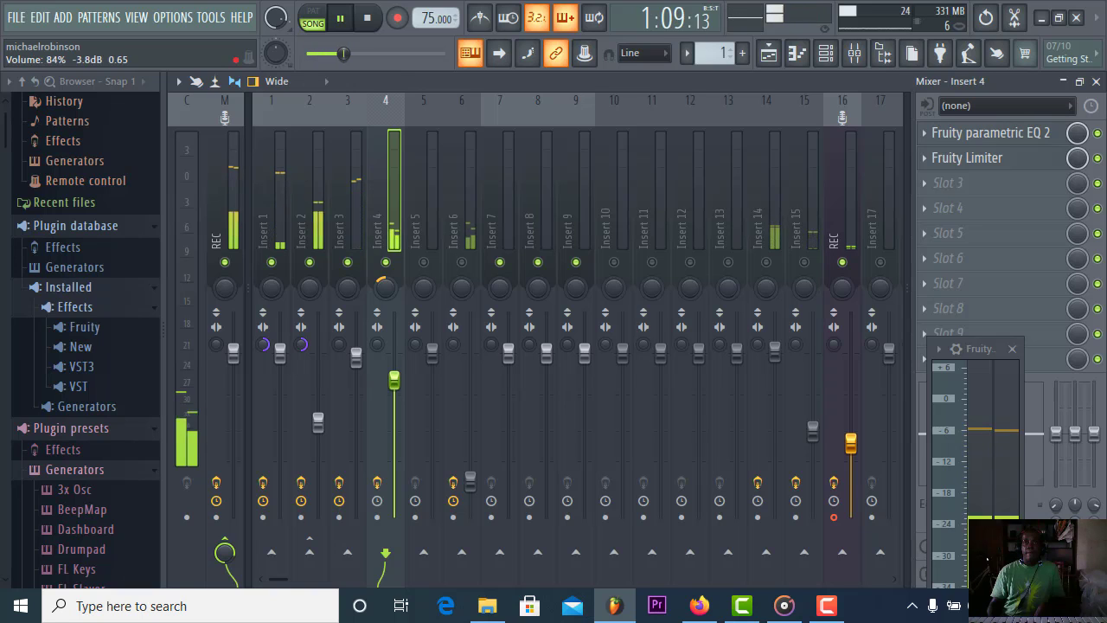
click(378, 17)
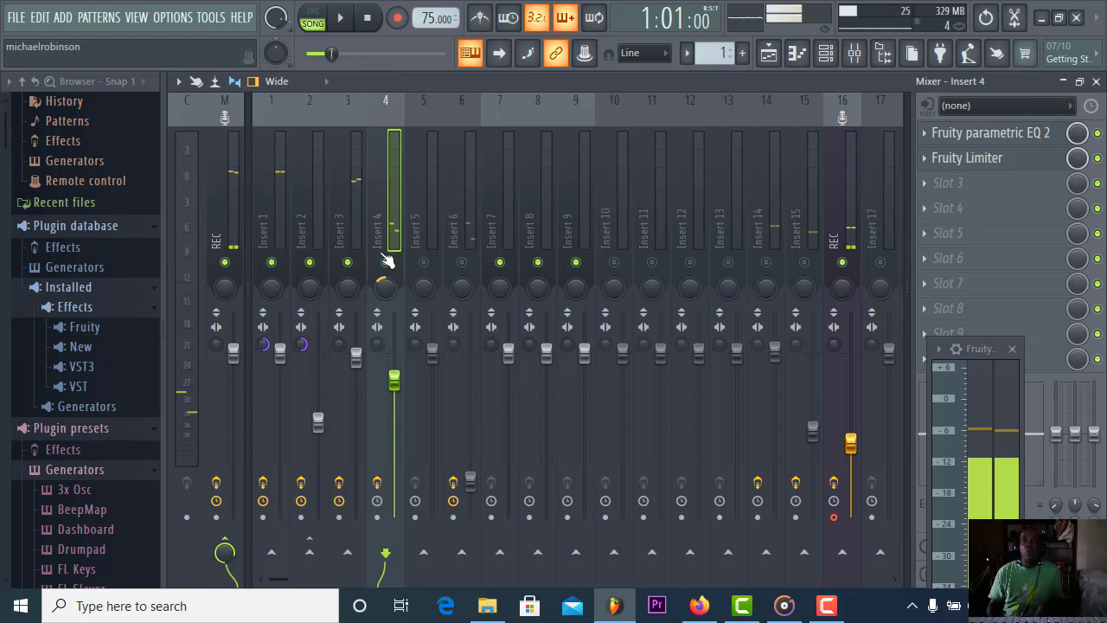
- Unmute Inserts 6 and 14 and set Insert 14's volume to 0.4 dB while listening to the song
click(467, 239)
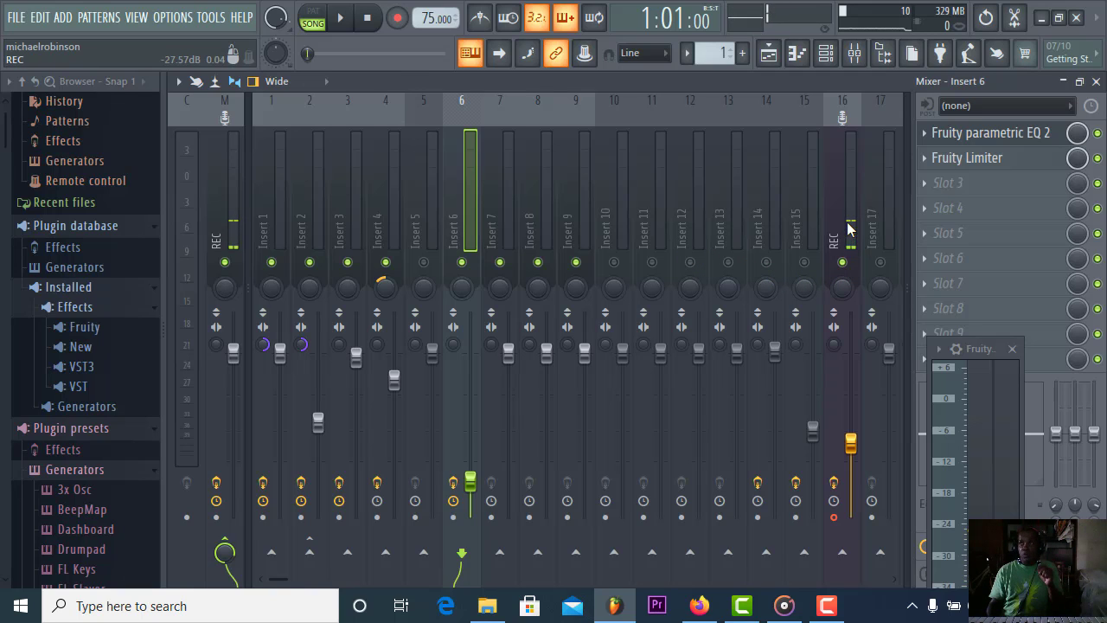
click(760, 230)
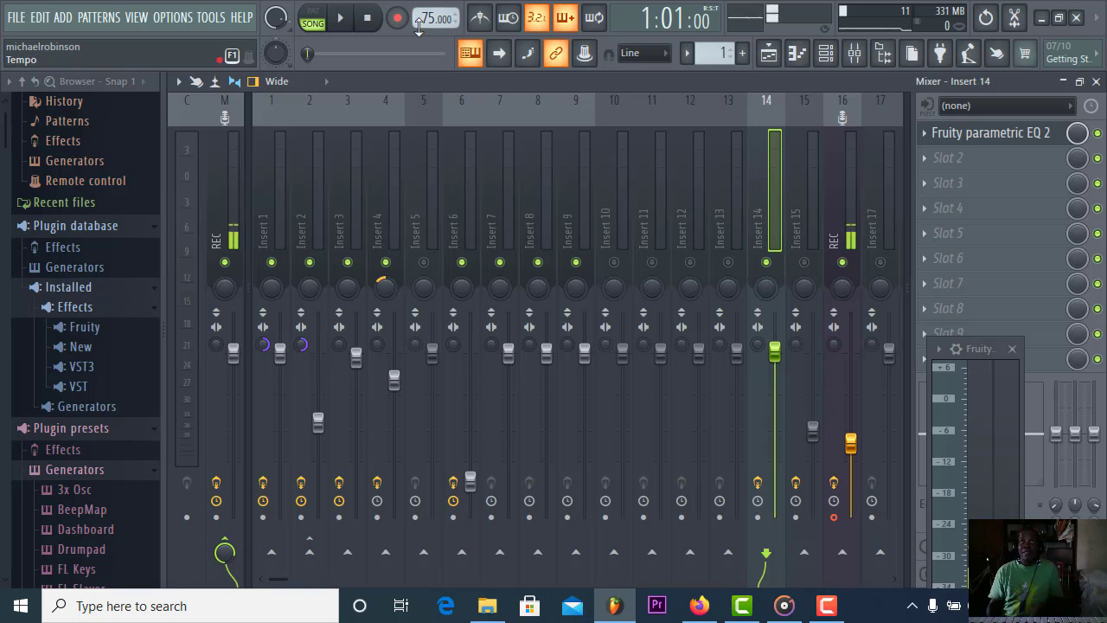
click(342, 18)
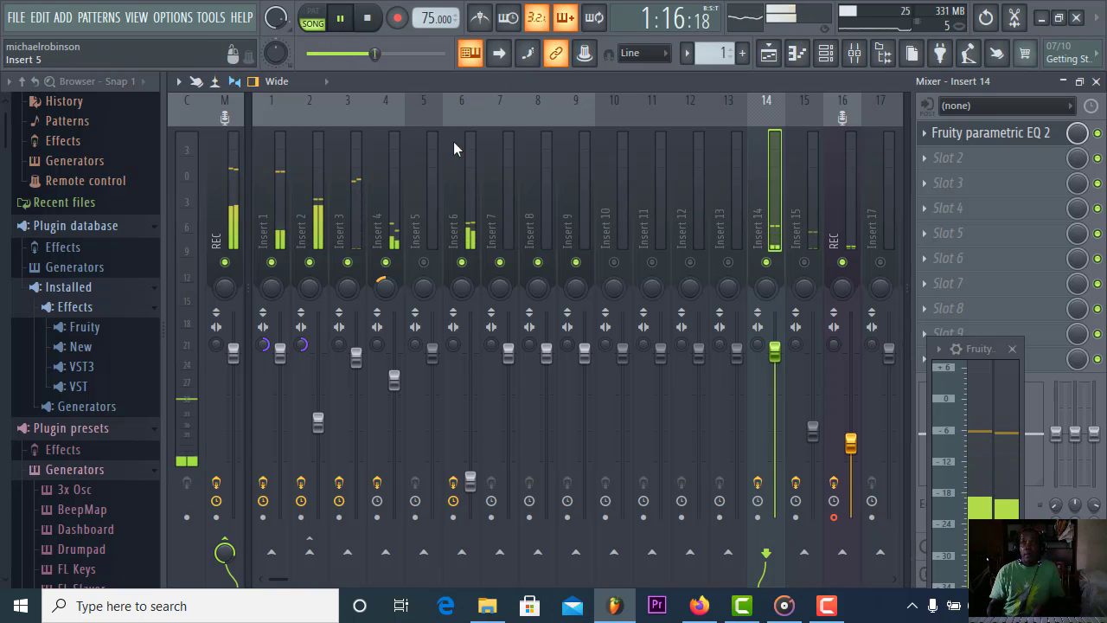
drag(778, 354, 777, 353)
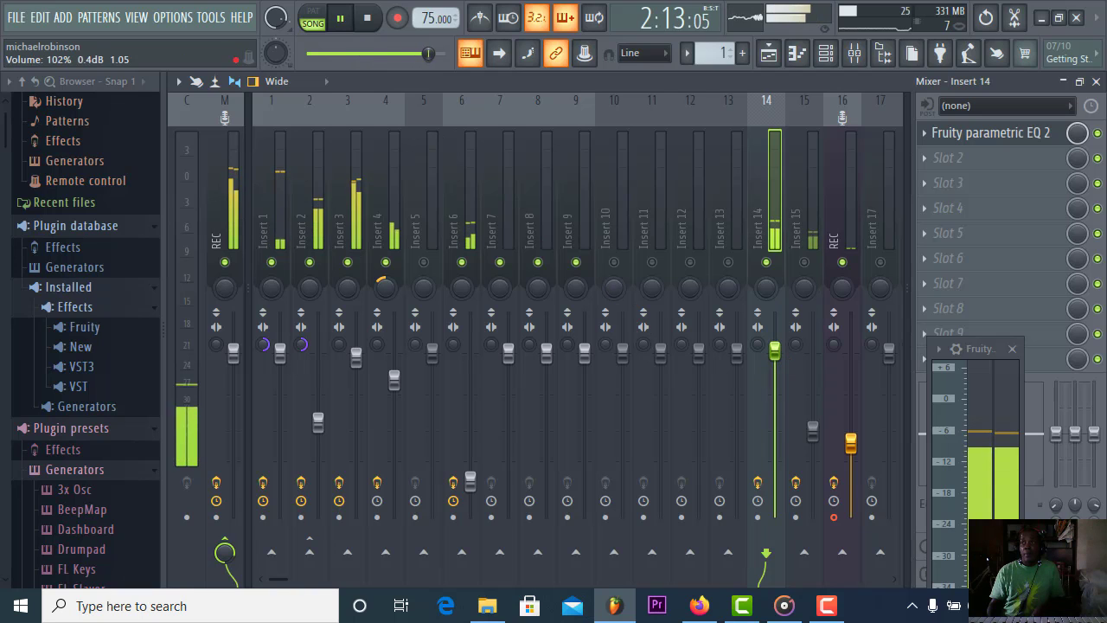
click(367, 18)
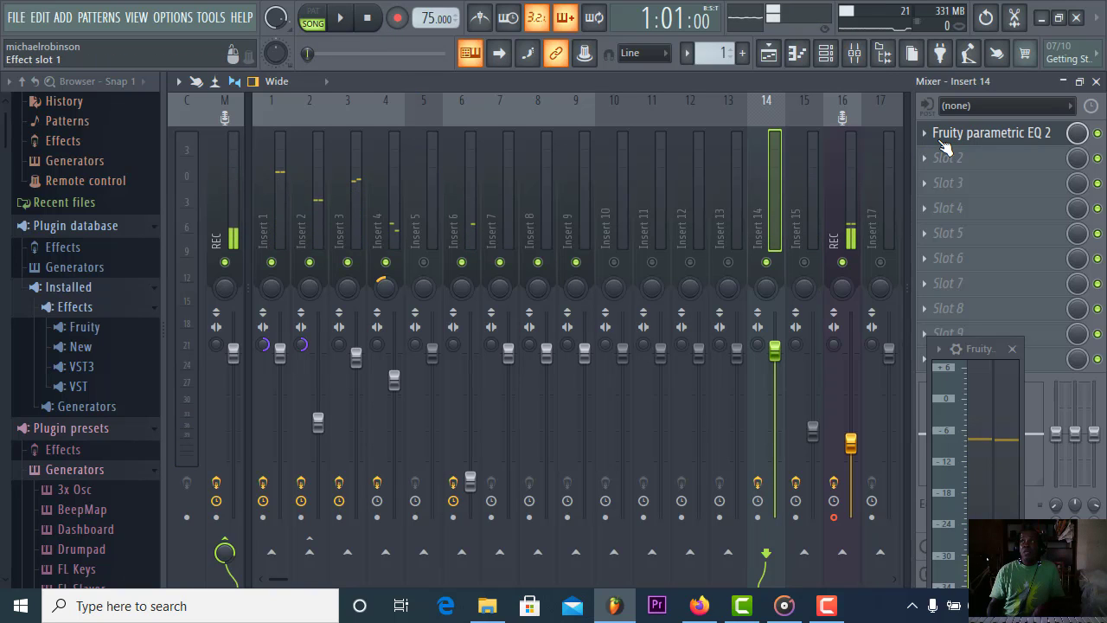
- Copy the RVox Mono effect with its settings from Insert 15 to Insert 14 and close its window
click(813, 203)
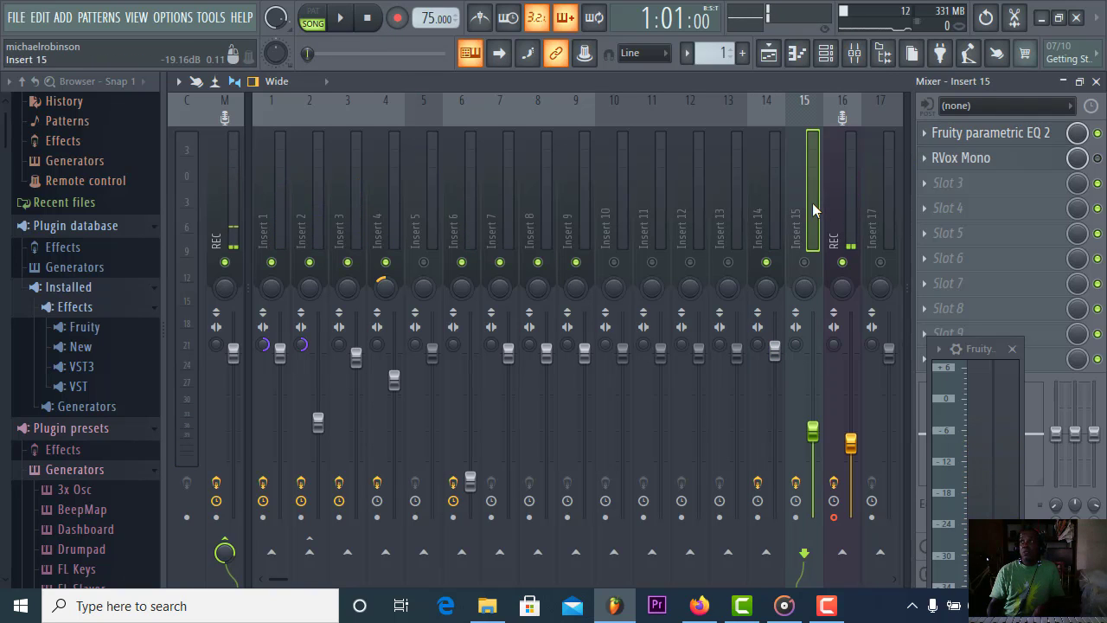
click(921, 157)
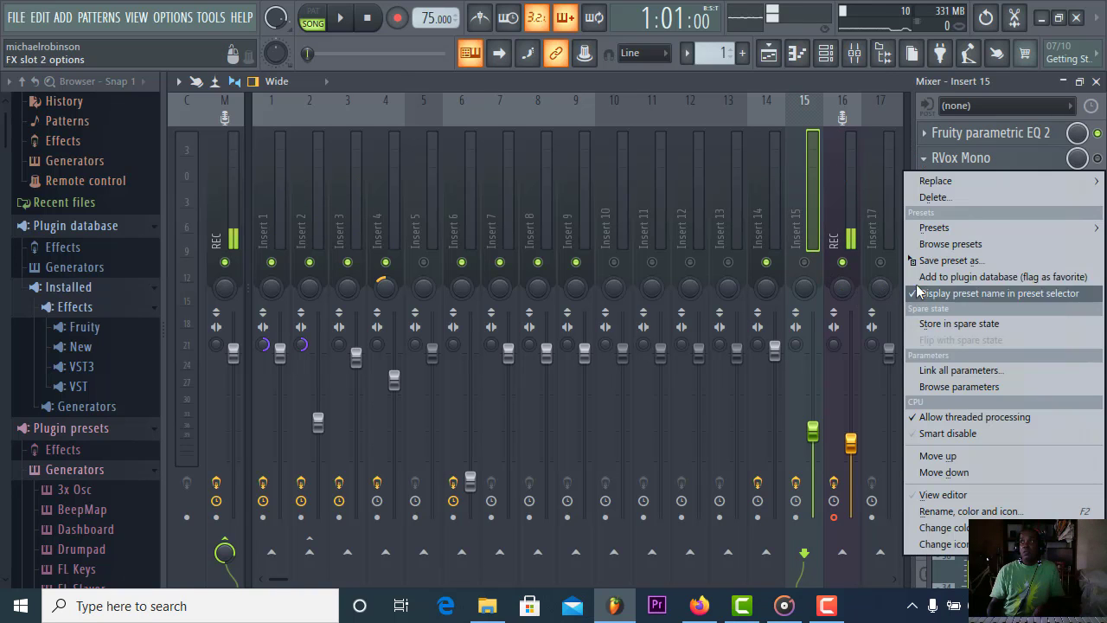
drag(937, 261, 767, 251)
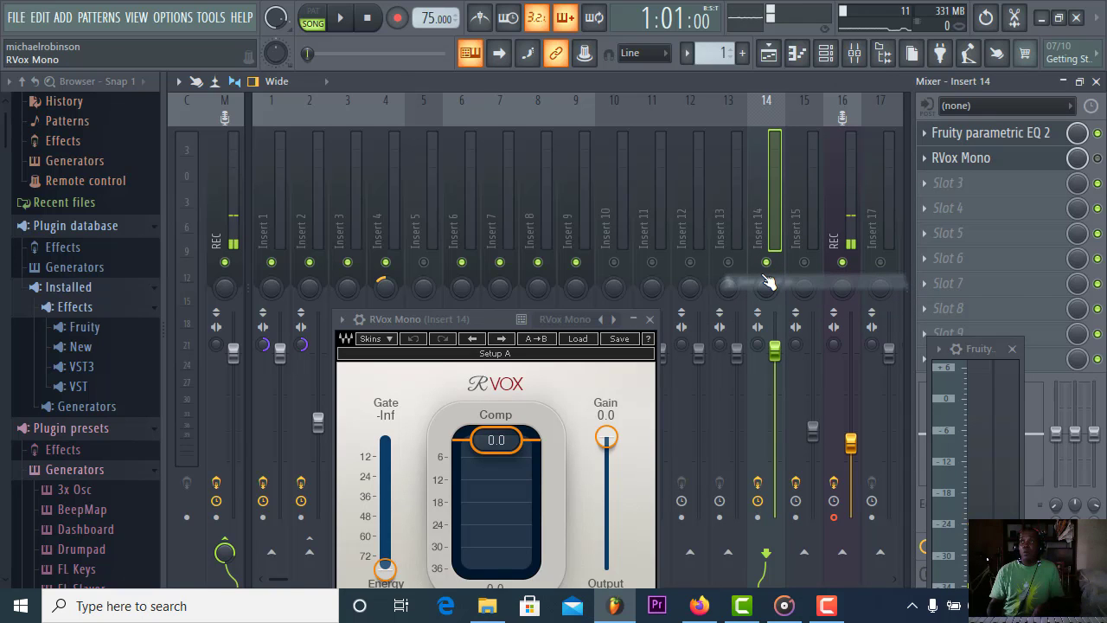
click(1027, 166)
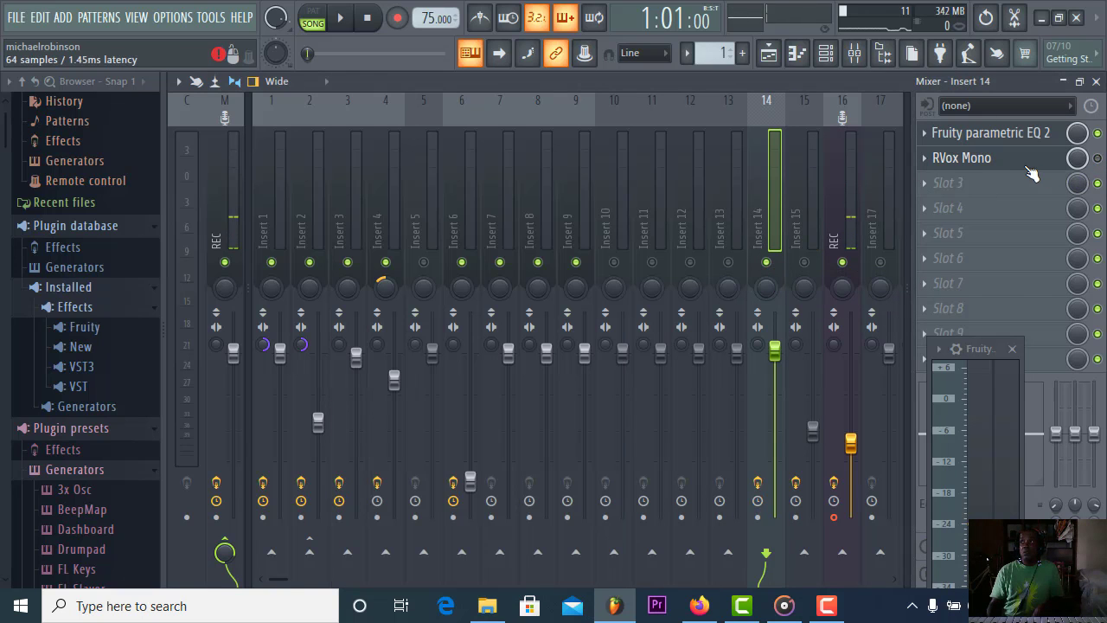
- Open Insert 14's Fruity parametric EQ 2 and play the song to examine the track's frequency content
click(984, 141)
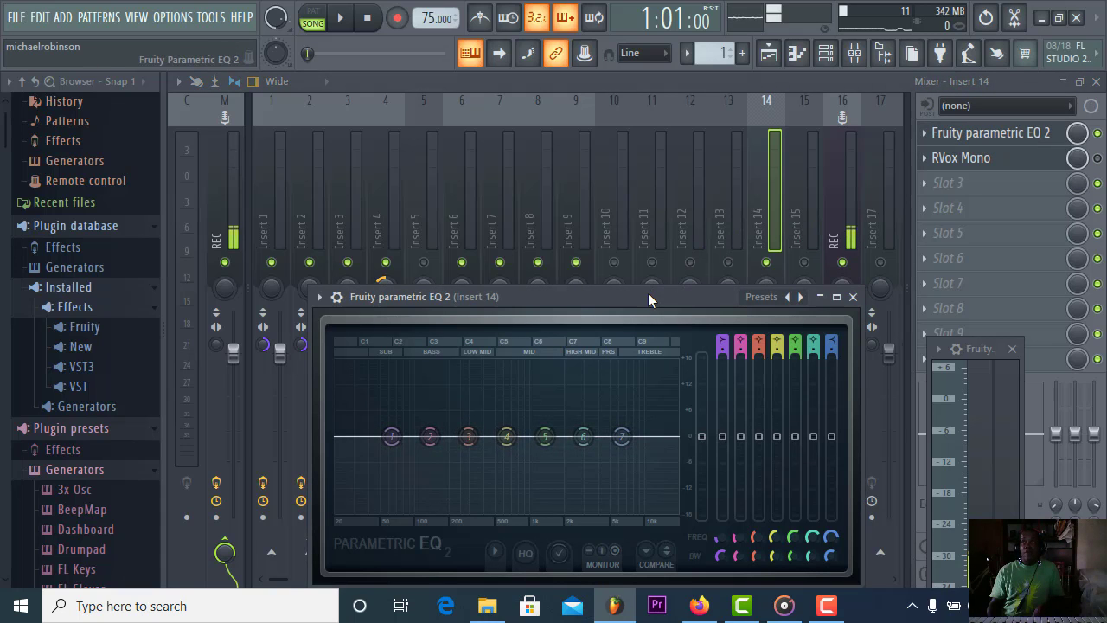
drag(648, 293, 680, 156)
click(341, 18)
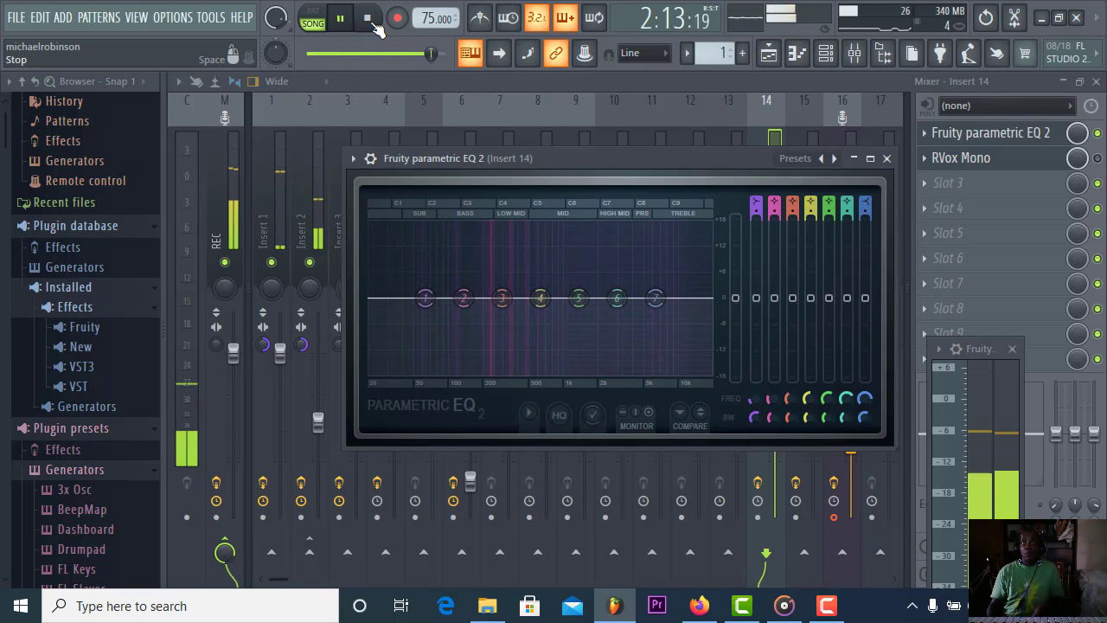
click(367, 19)
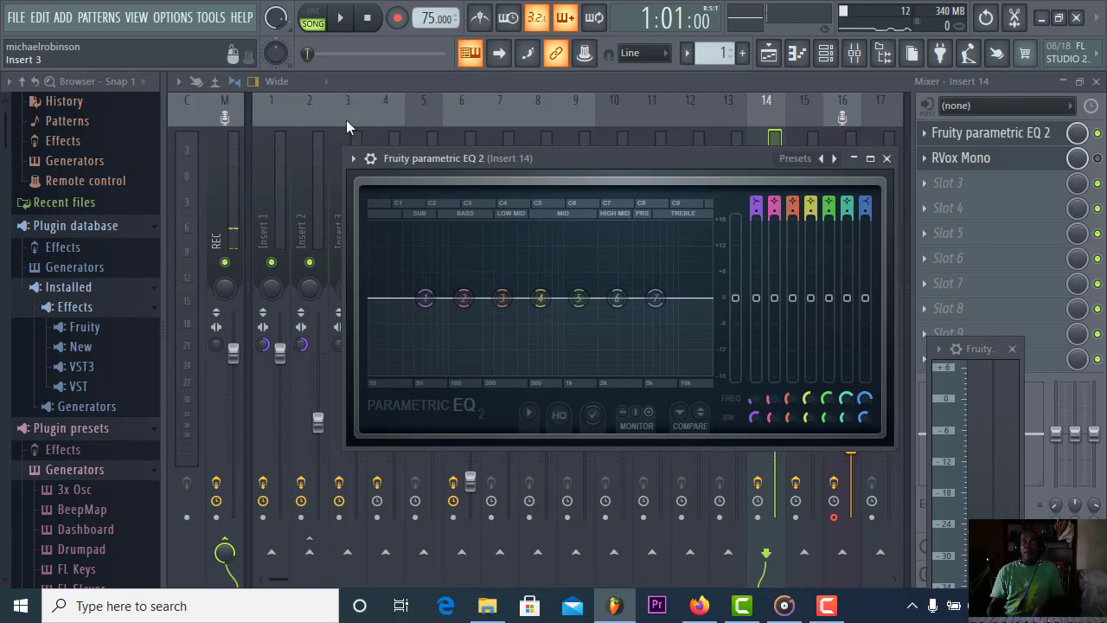
click(346, 19)
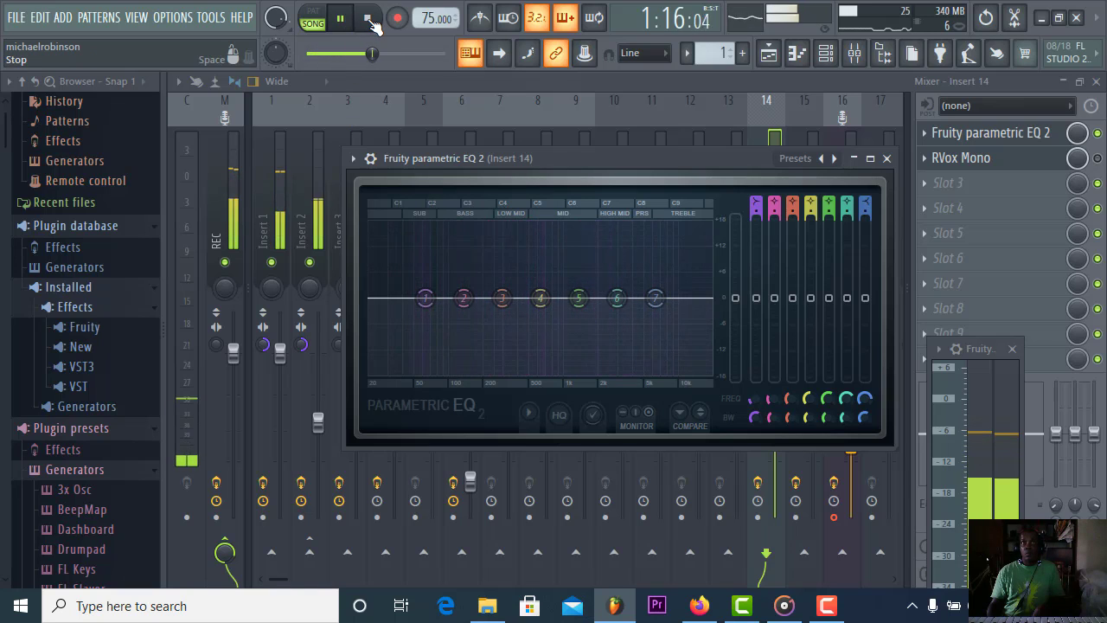
click(367, 17)
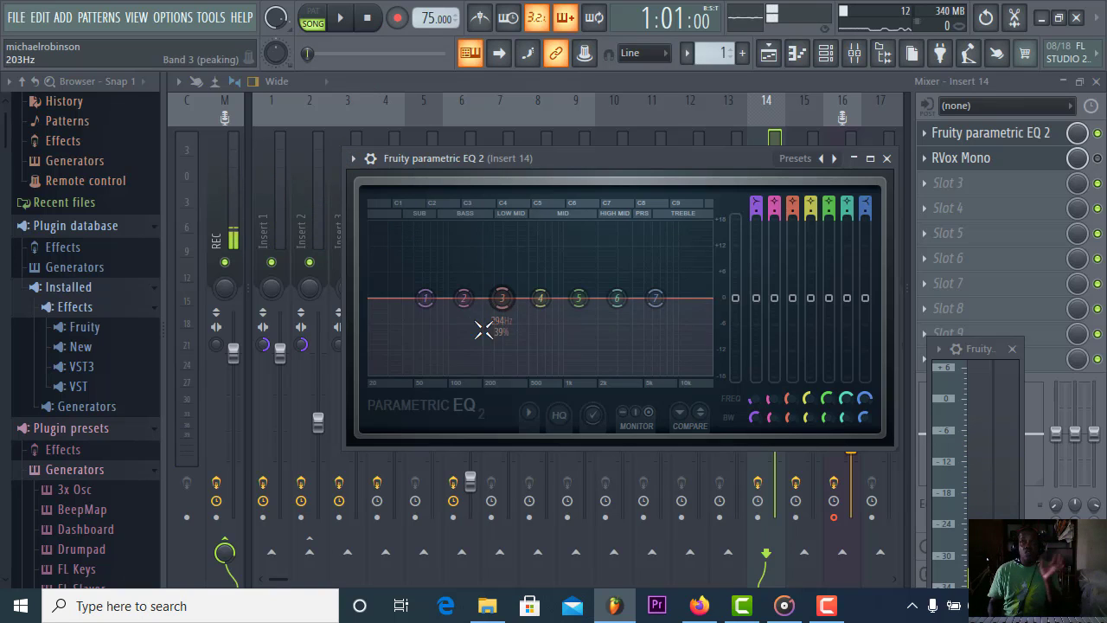
- Make EQ band 1 a high pass filter of order Steep 4 and move its cutoff up next to band 2
right_click(425, 305)
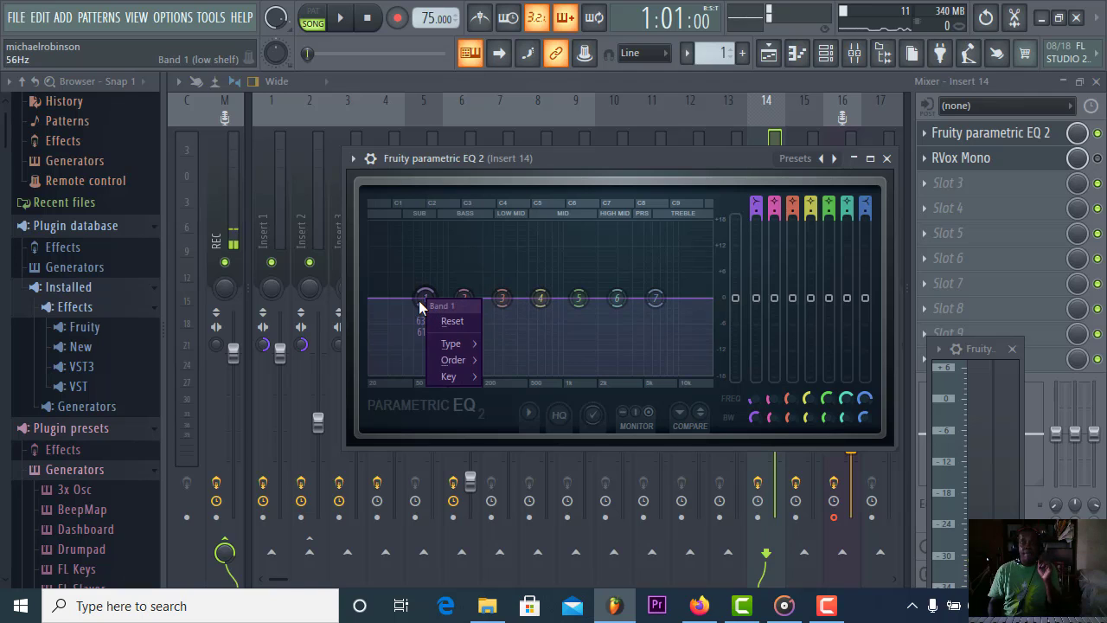
mouse_move(471, 344)
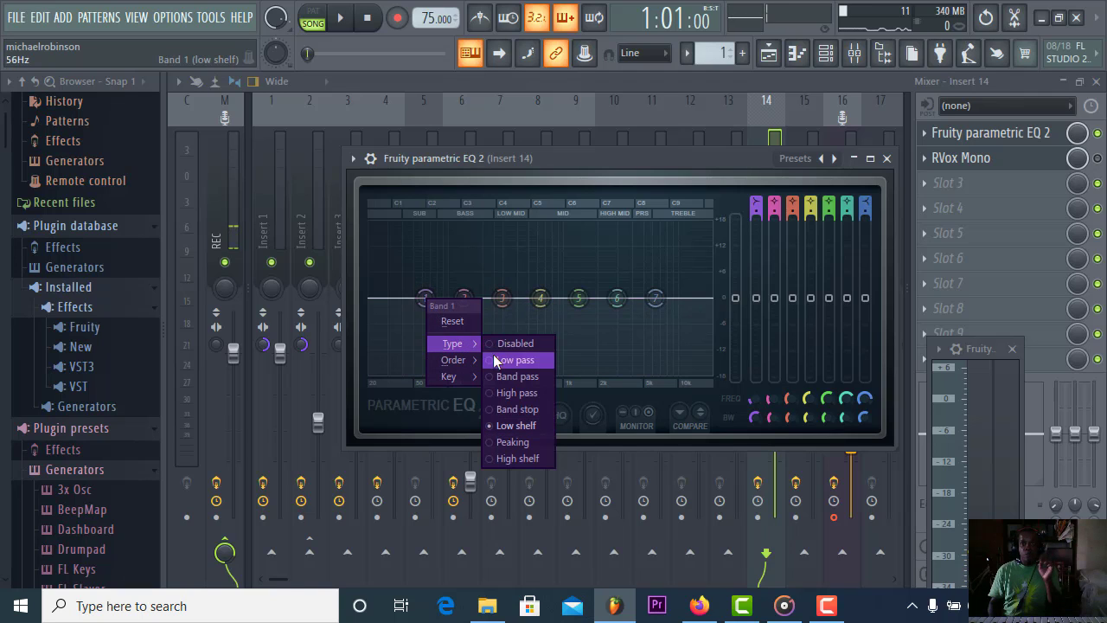
click(493, 393)
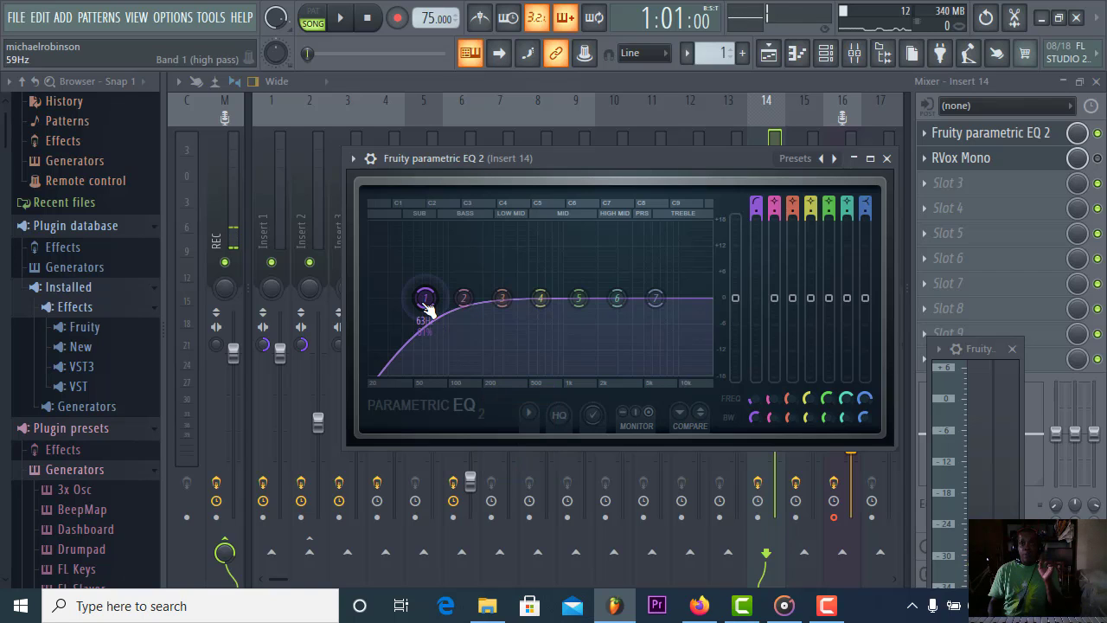
right_click(427, 303)
mouse_move(455, 360)
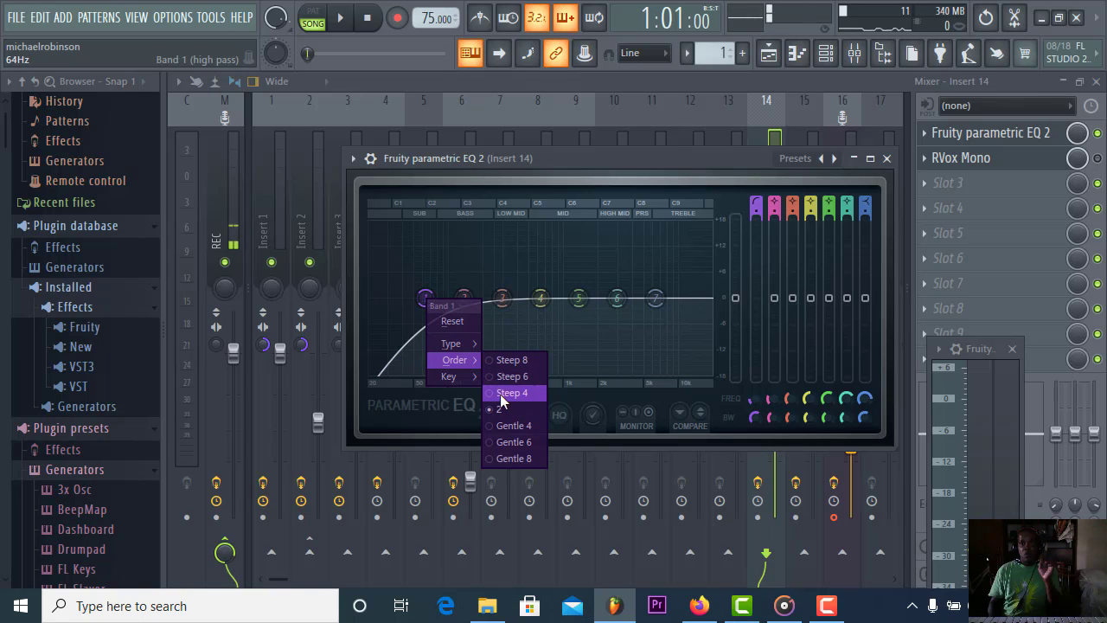
click(503, 394)
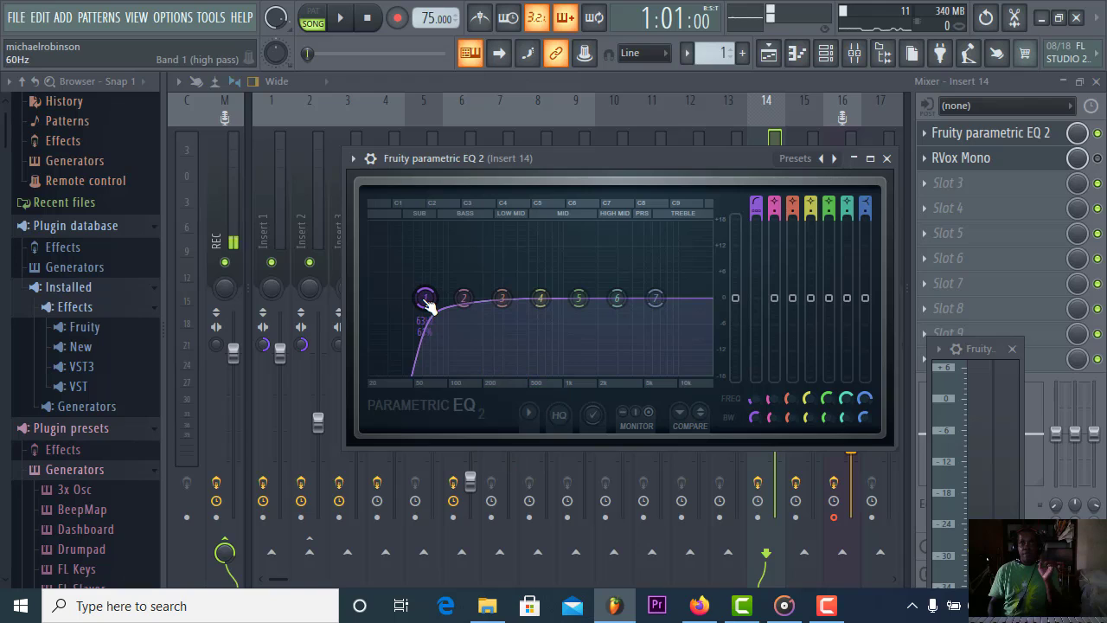
drag(426, 303, 459, 300)
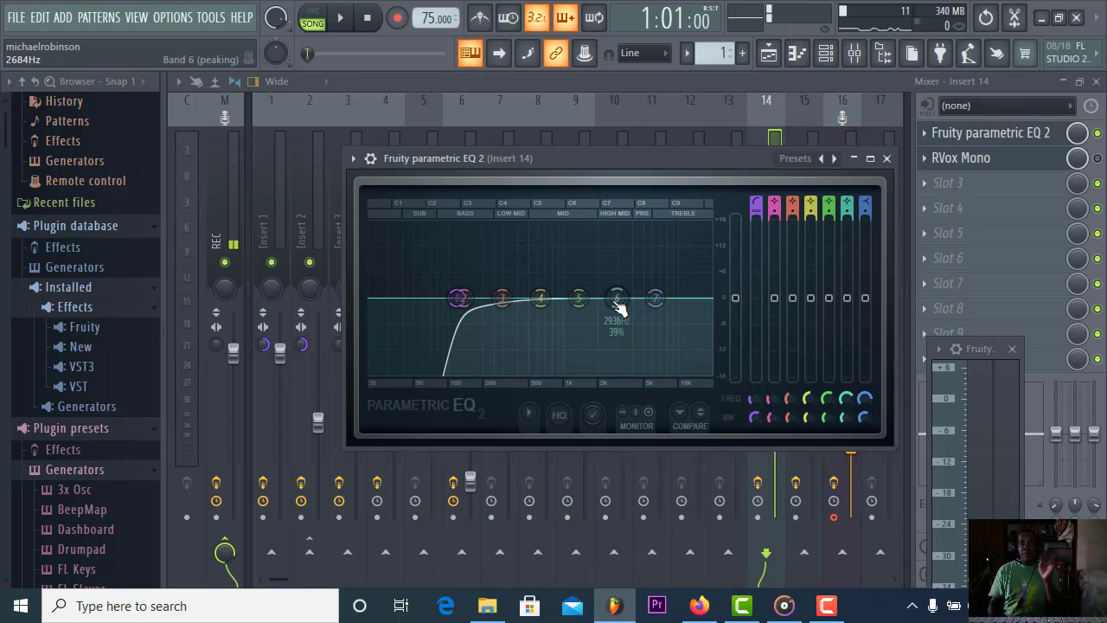
- Make EQ band 7 a low pass filter of order Steep 6 and raise its cutoff to the upper treble range
right_click(656, 300)
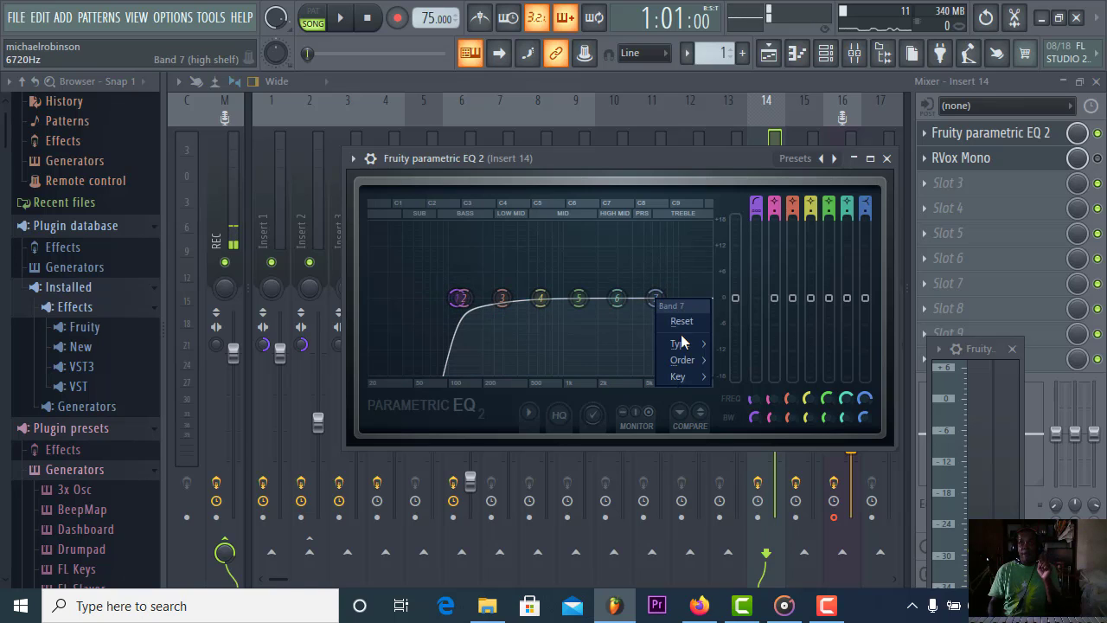
mouse_move(687, 342)
click(721, 358)
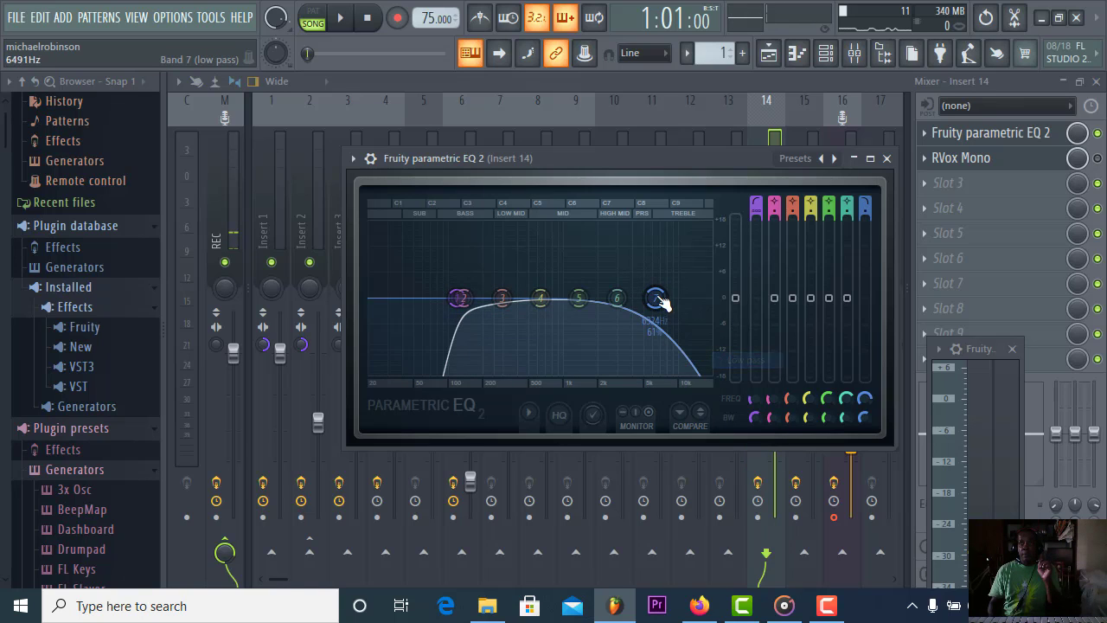
right_click(657, 299)
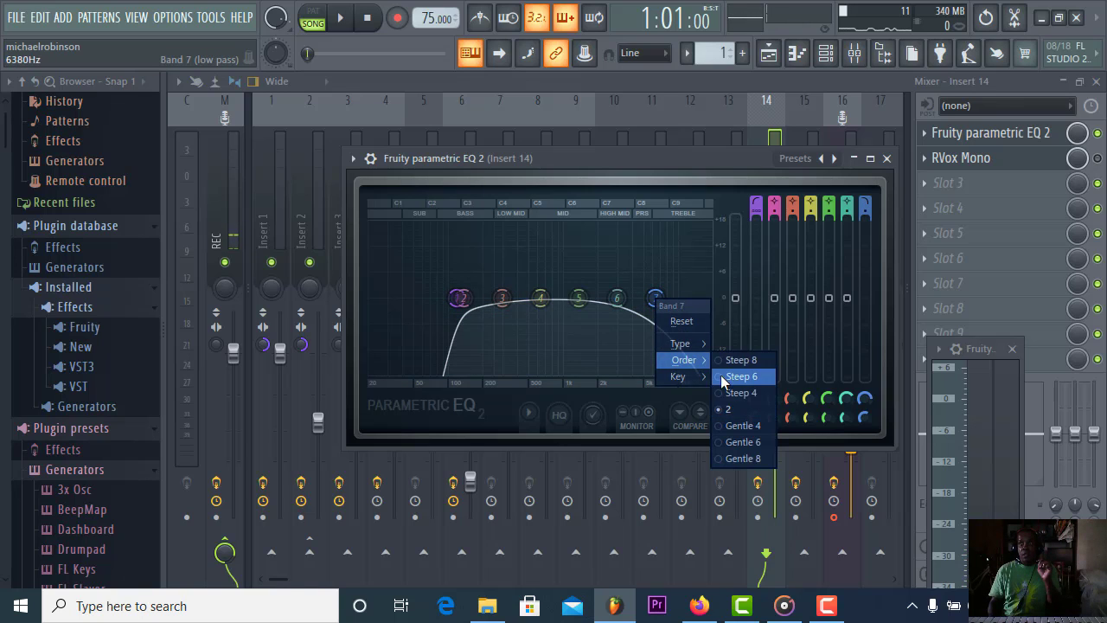
click(721, 377)
drag(656, 298, 694, 298)
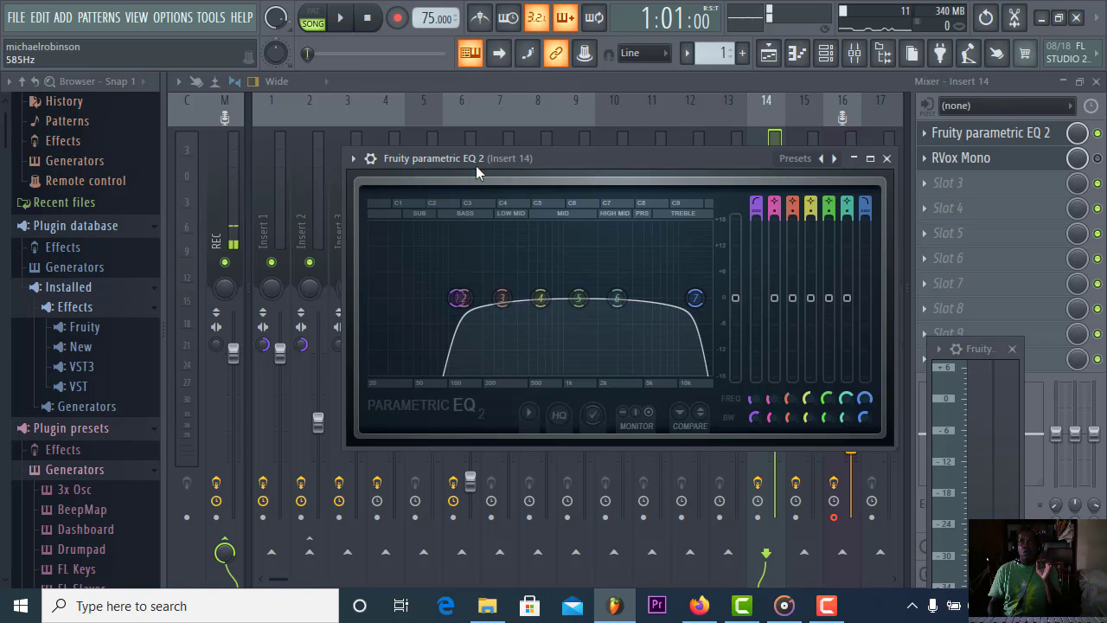
- Audition the filtered sound in playback and move EQ band 6 to 4226 Hz at 0.0 dB
click(340, 17)
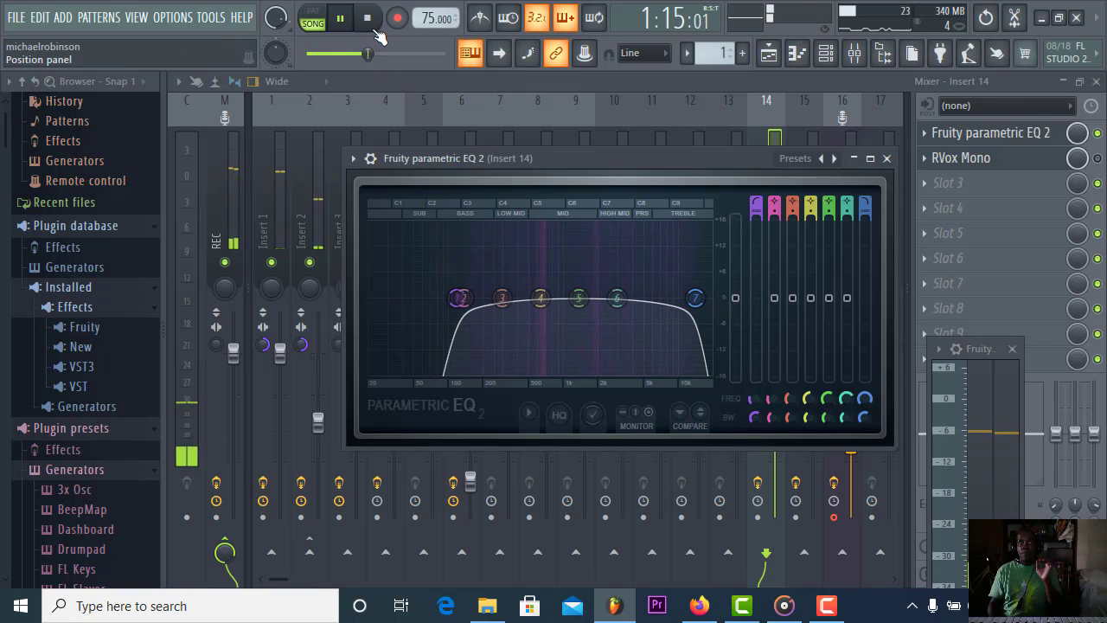
key(space)
drag(617, 307, 636, 299)
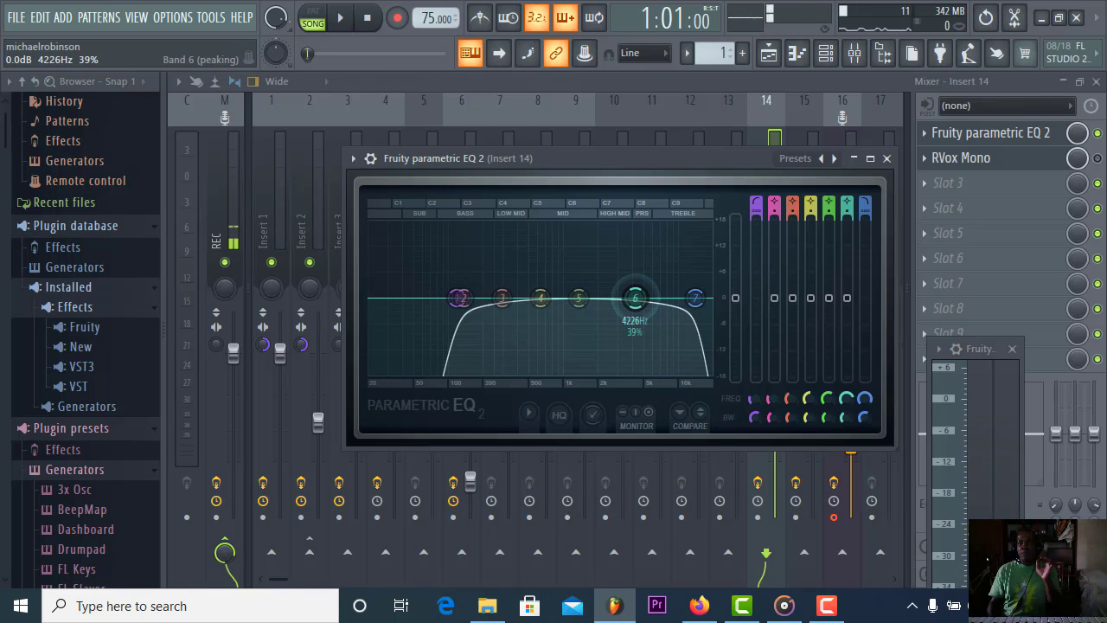
- Narrow EQ band 6 to 19% at 0 dB and move EQ band 5 to 3079 Hz with a 14% bandwidth
scroll(636, 301, down, 3)
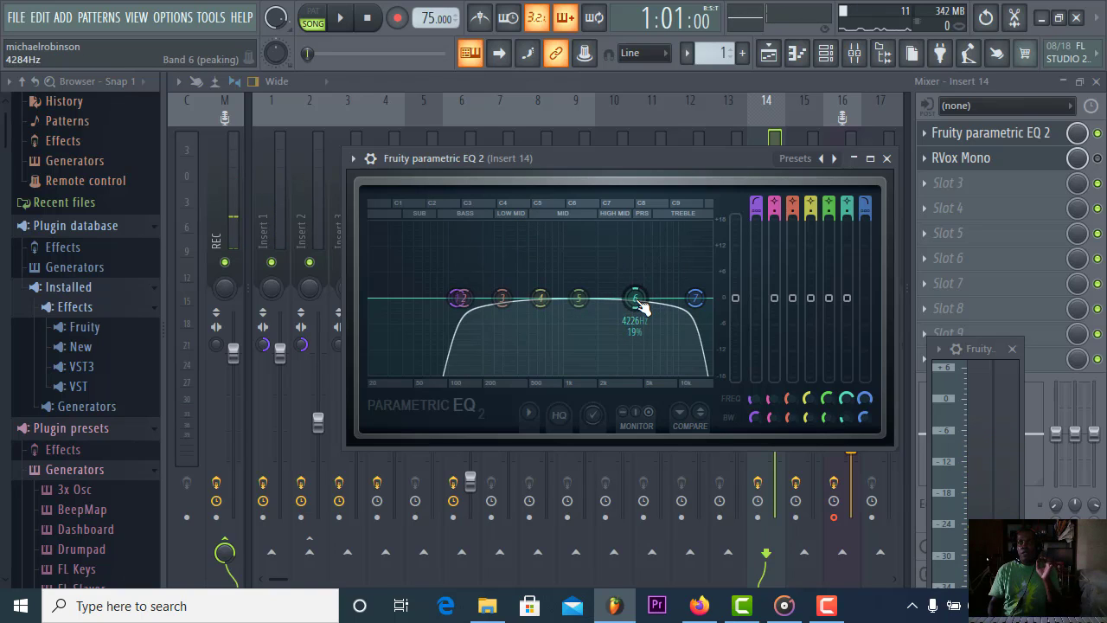
drag(636, 301, 635, 303)
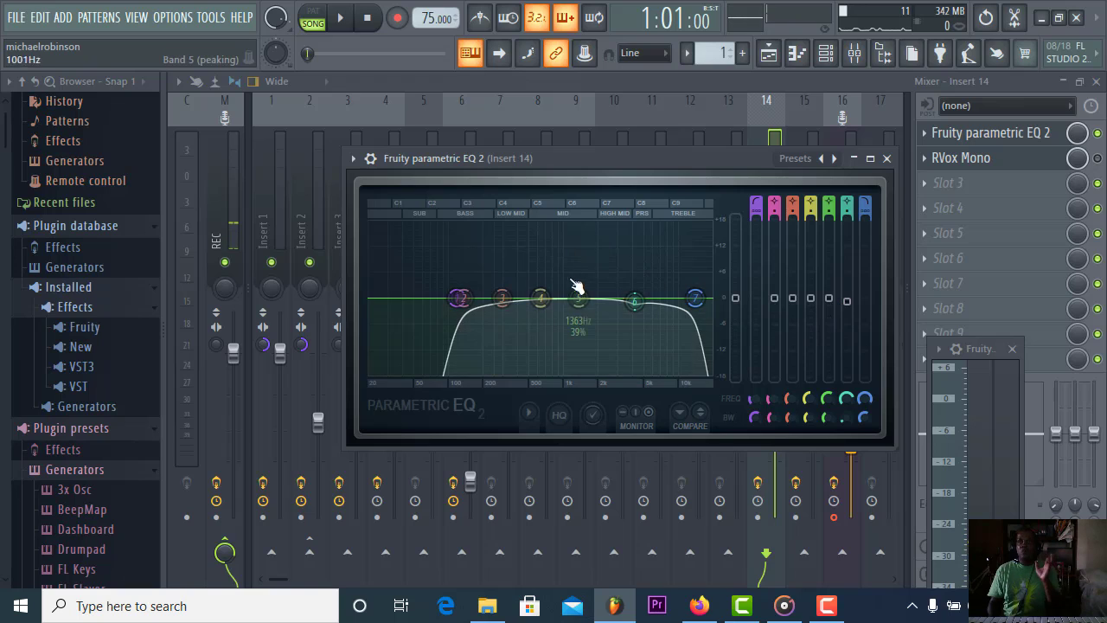
scroll(584, 298, down, 3)
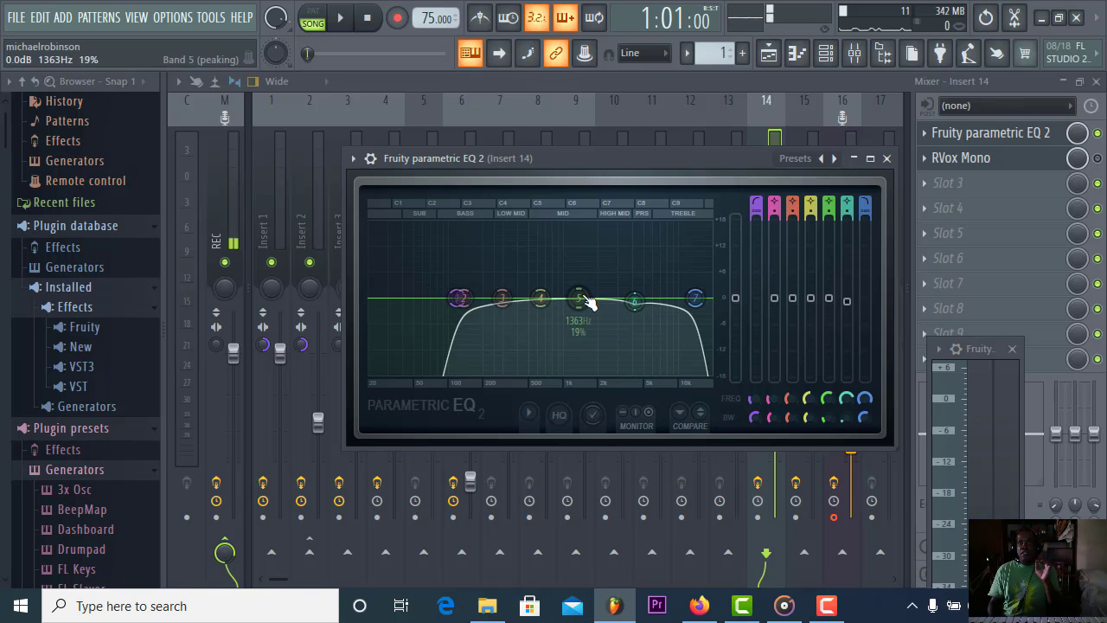
drag(583, 298, 618, 297)
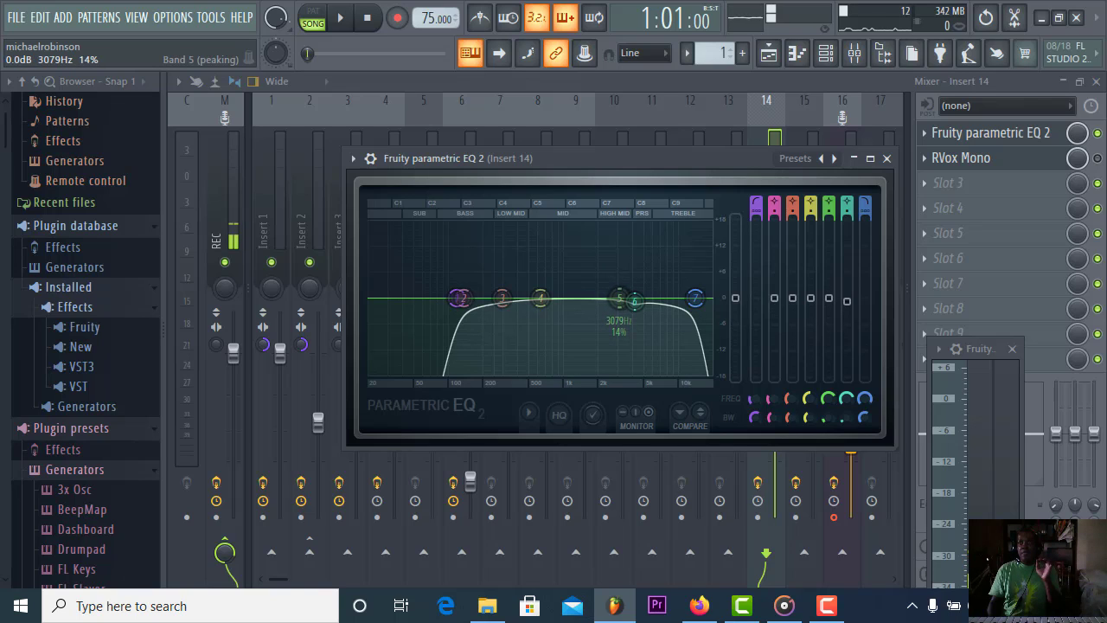
drag(851, 307, 852, 301)
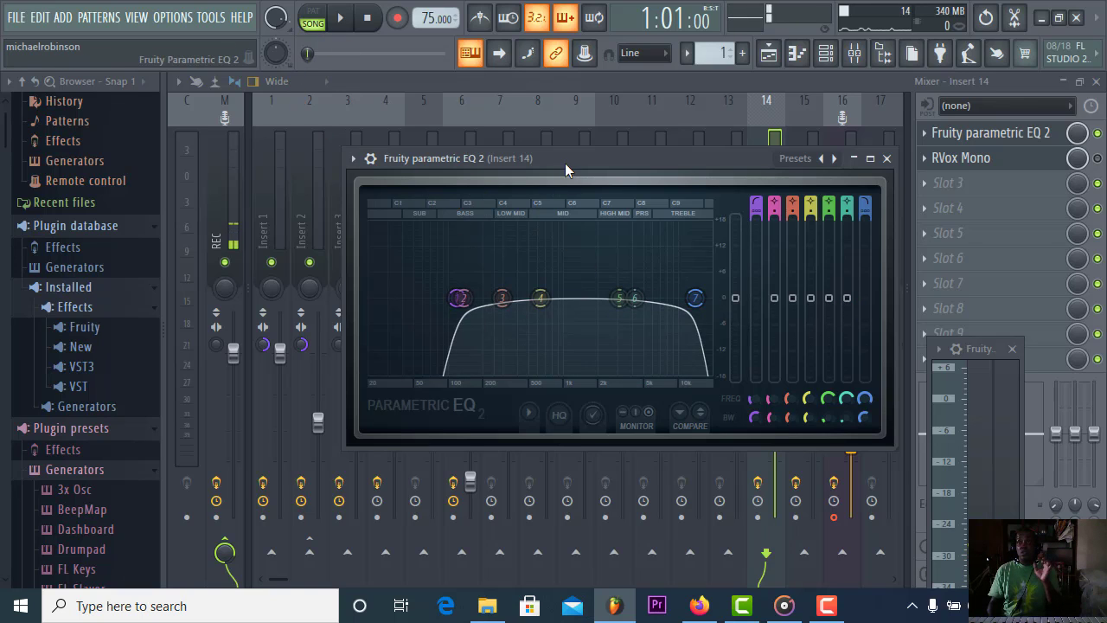
- Move the EQ window clear of the mixer tracks and mute Inserts 1, 2, 3, 4 and 6
drag(564, 166, 625, 349)
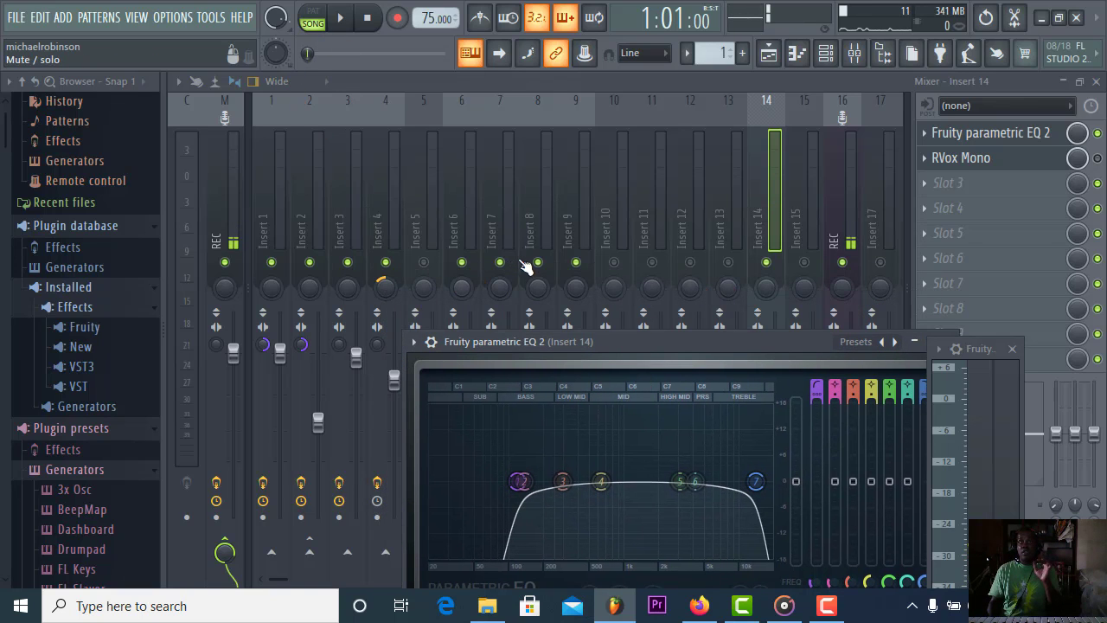
click(385, 263)
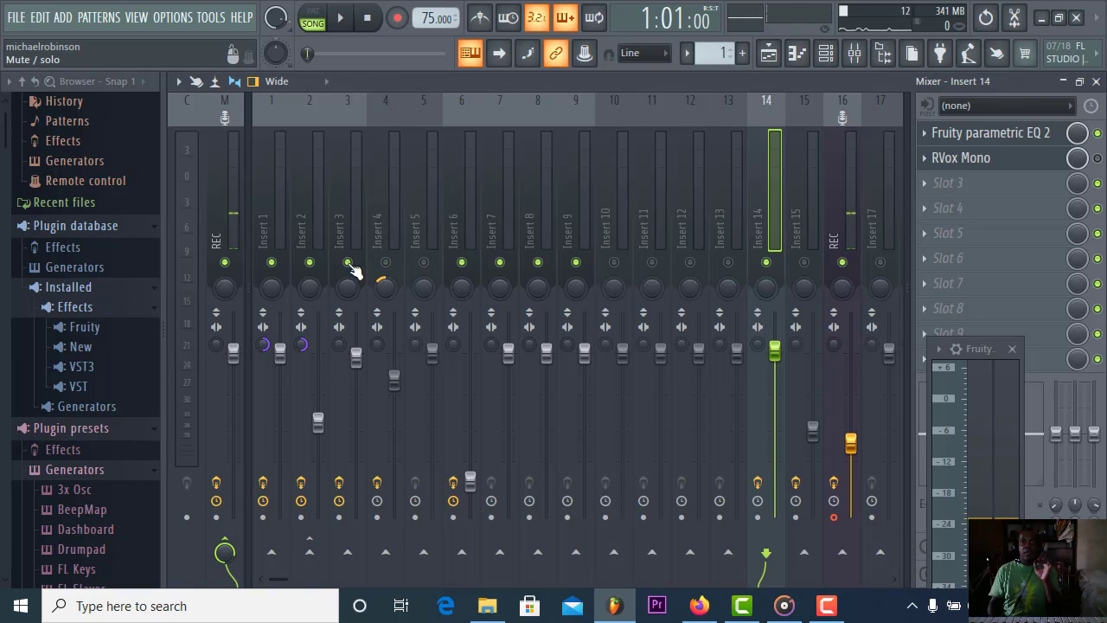
click(348, 263)
click(310, 263)
click(272, 263)
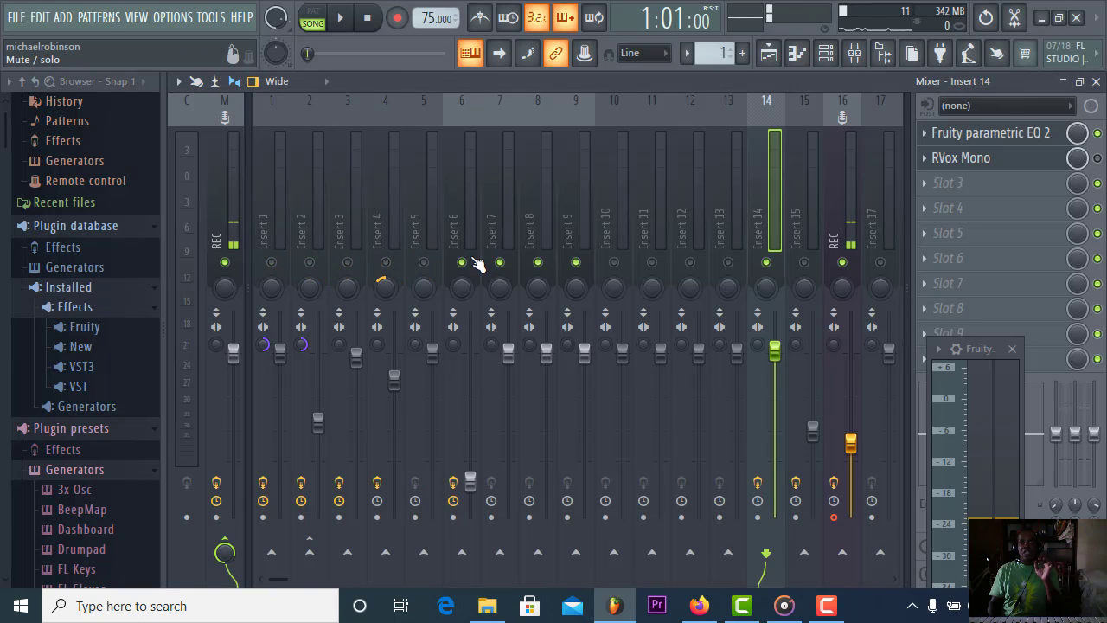
click(462, 263)
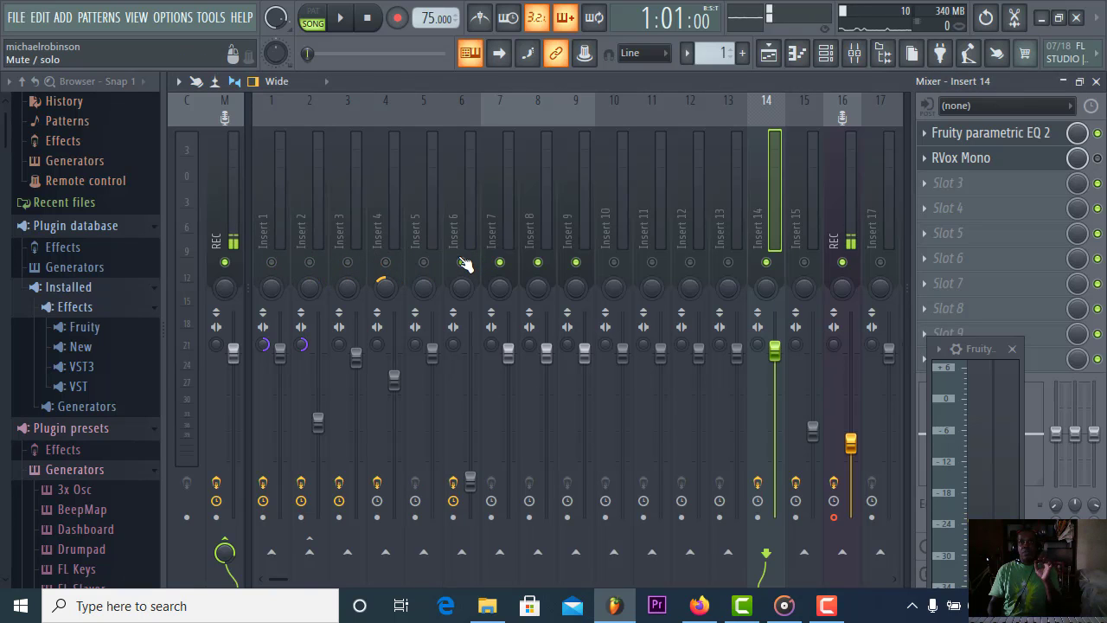
- Play the song twice from the start to listen to the Insert 14 recording for background noise
click(341, 19)
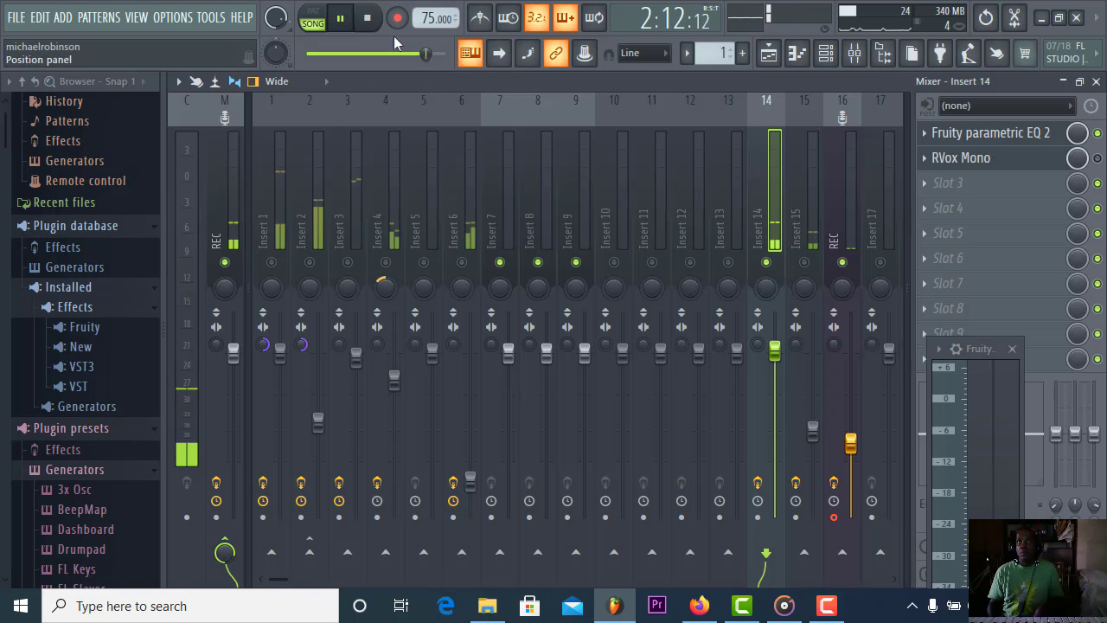
click(369, 19)
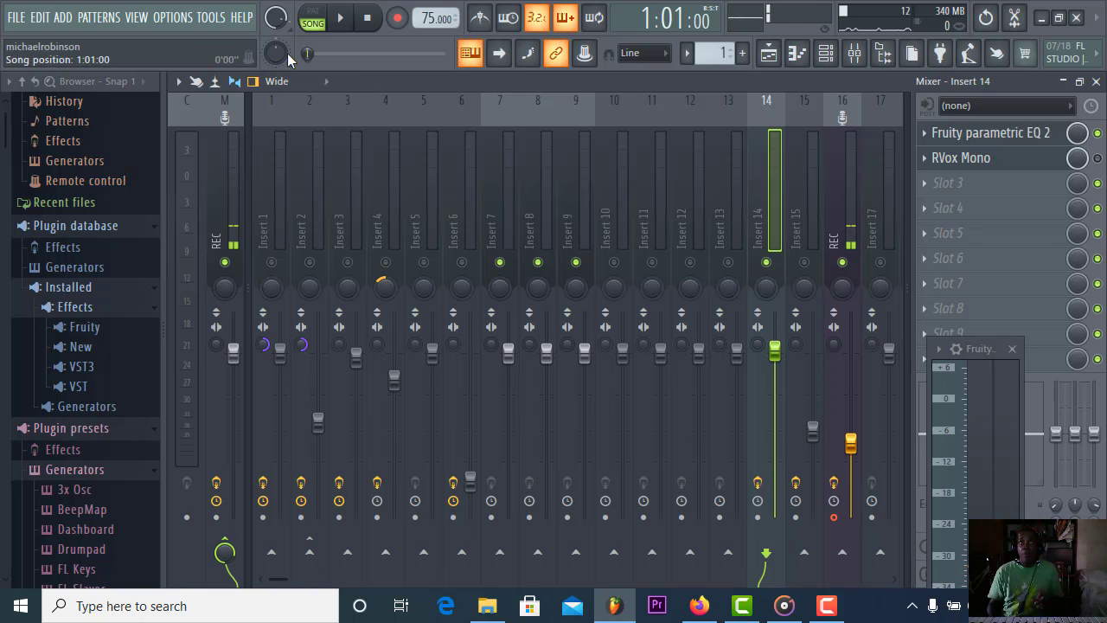
click(340, 18)
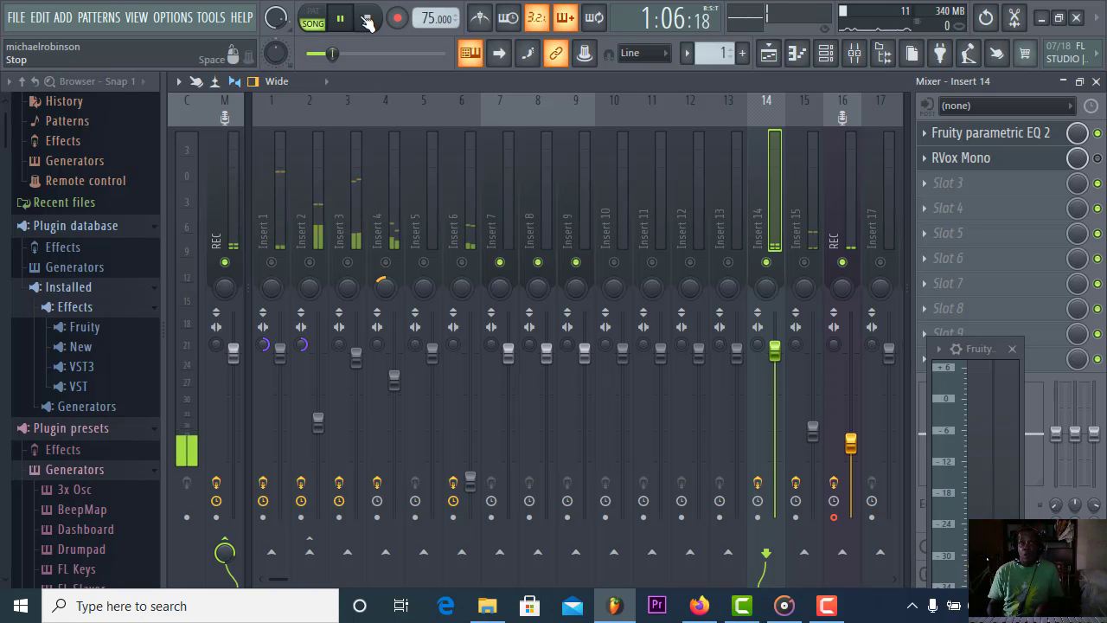
click(368, 19)
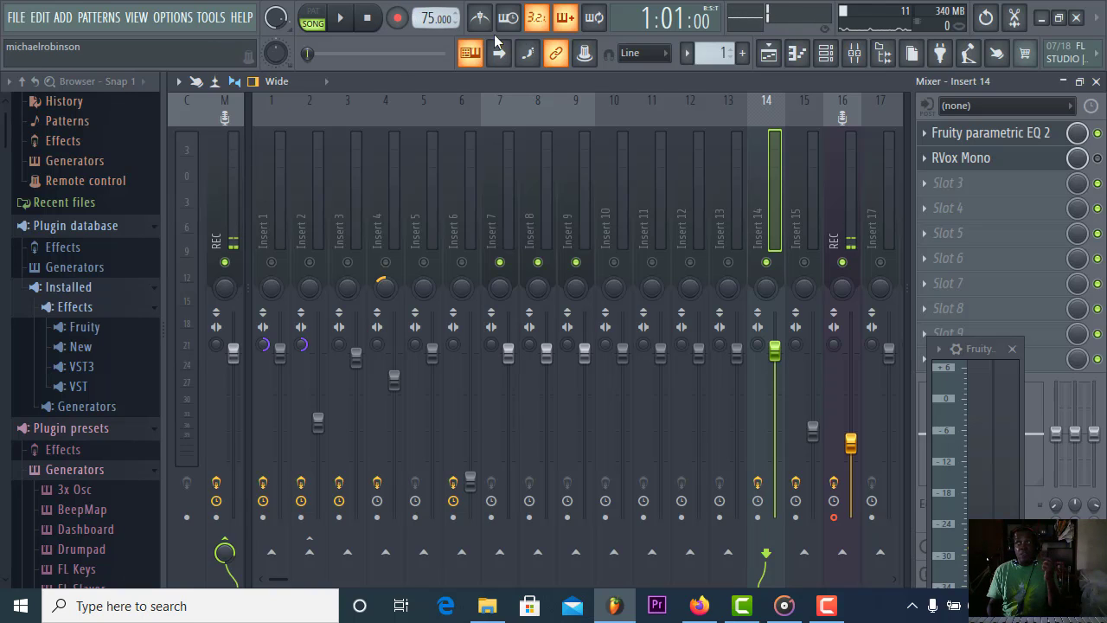
- Open the Insert 14 recording from the channel rack in the Edison audio editor and move the editor window clear
click(828, 53)
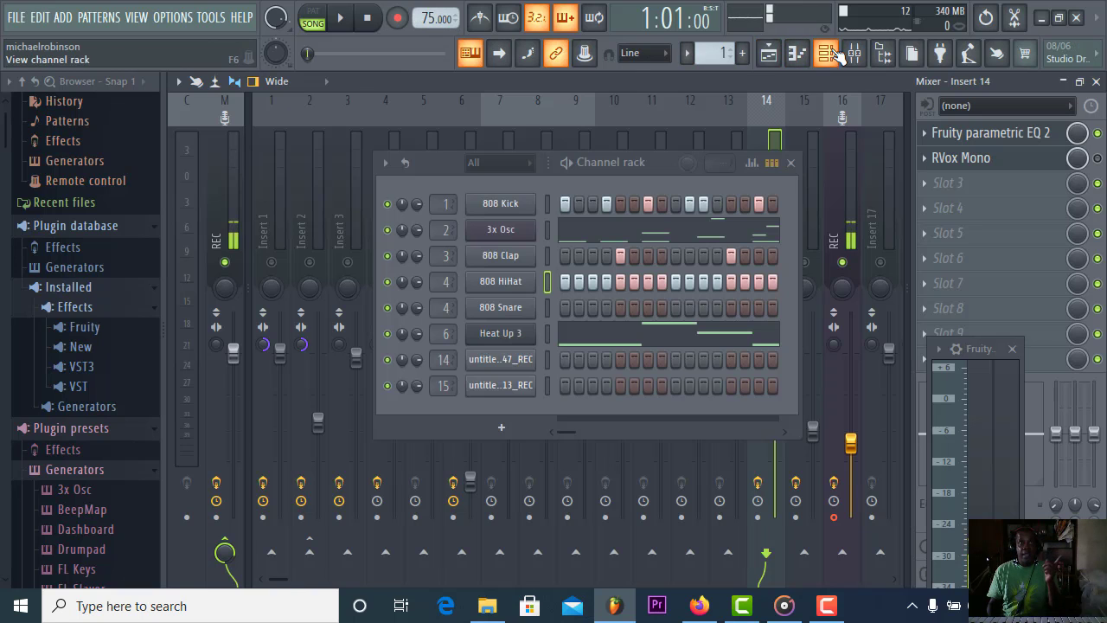
right_click(478, 360)
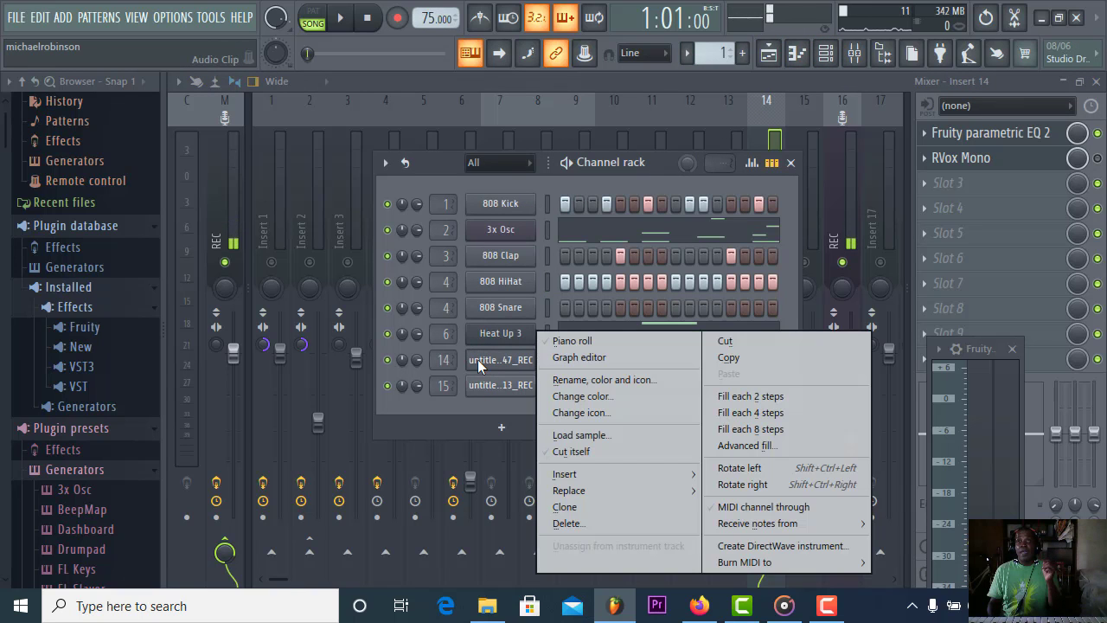
click(479, 360)
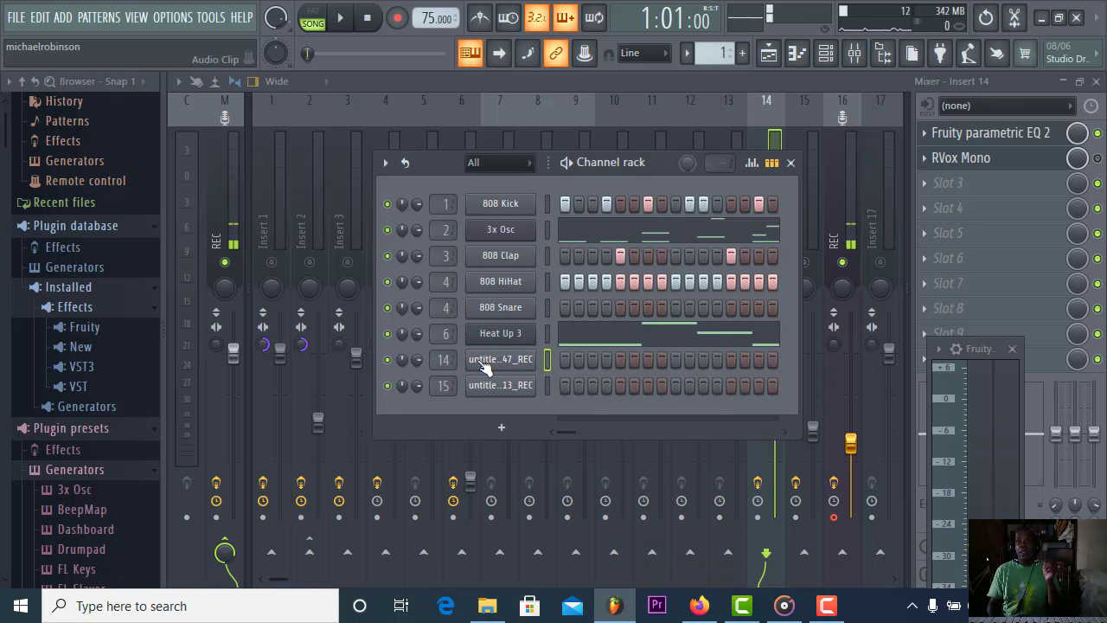
click(478, 360)
right_click(606, 509)
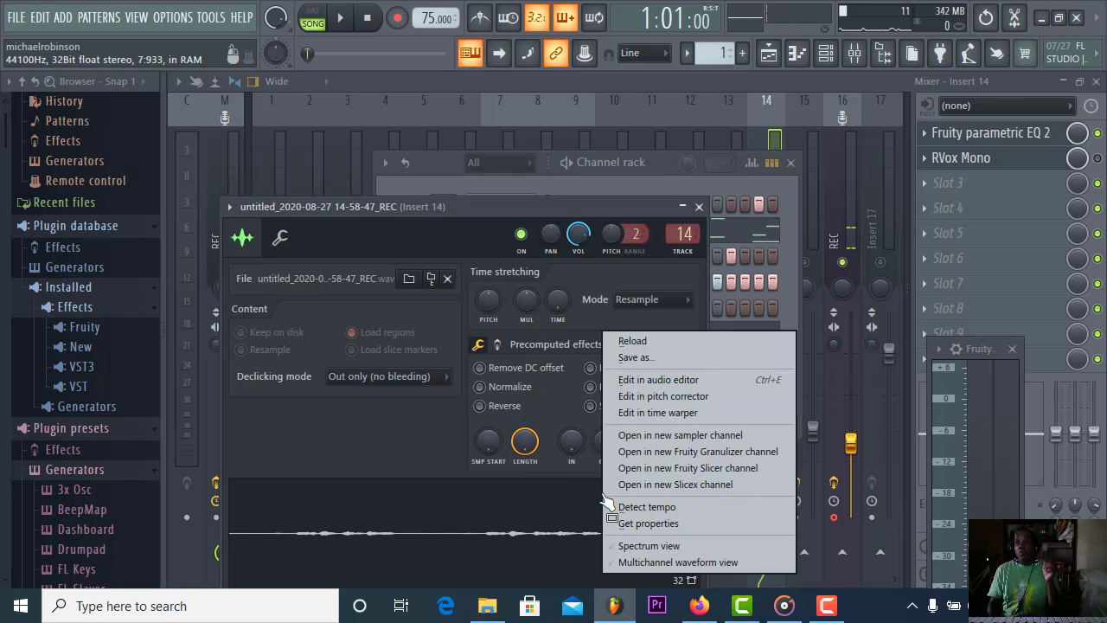
click(623, 381)
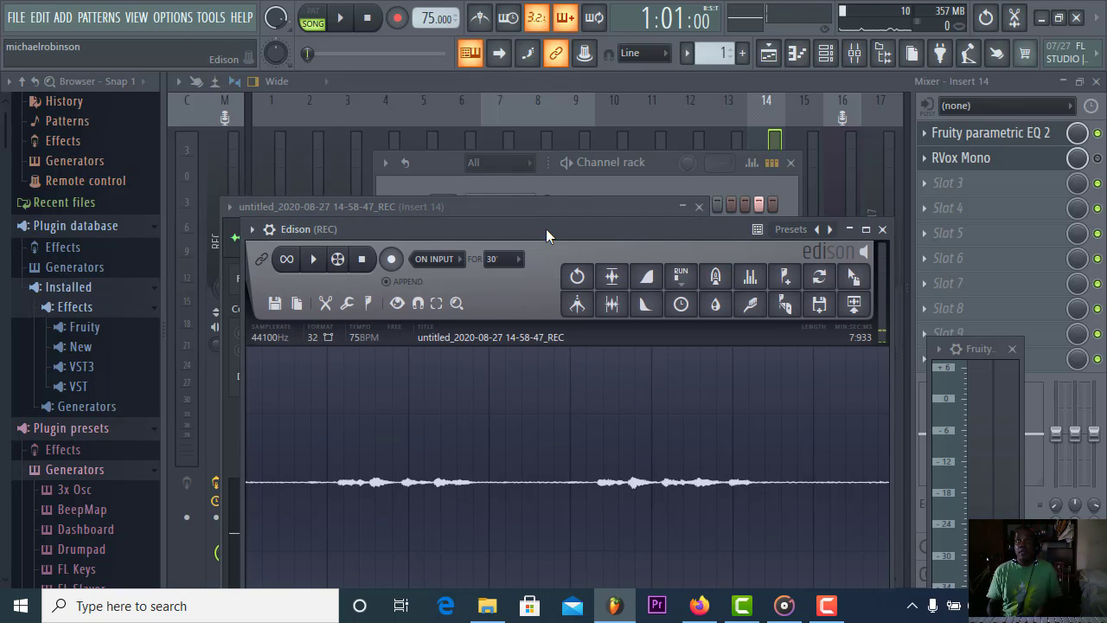
drag(546, 229, 685, 94)
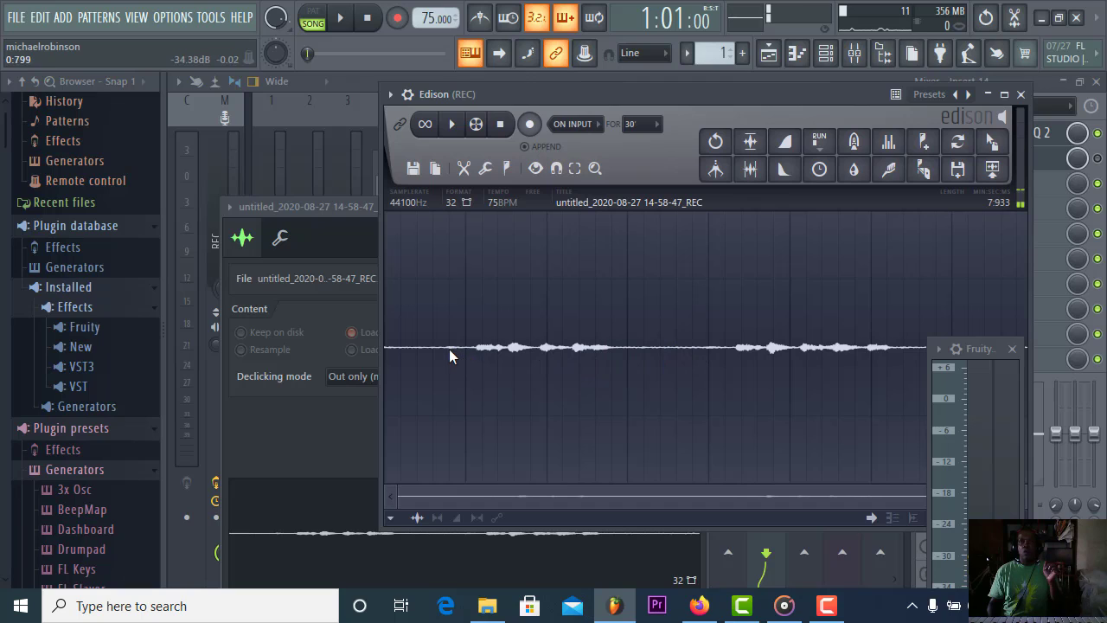
- Select the silent gap from 3.433 to 3.497 s between the vocal phrases and acquire it as the denoiser's noise profile
drag(664, 334, 668, 344)
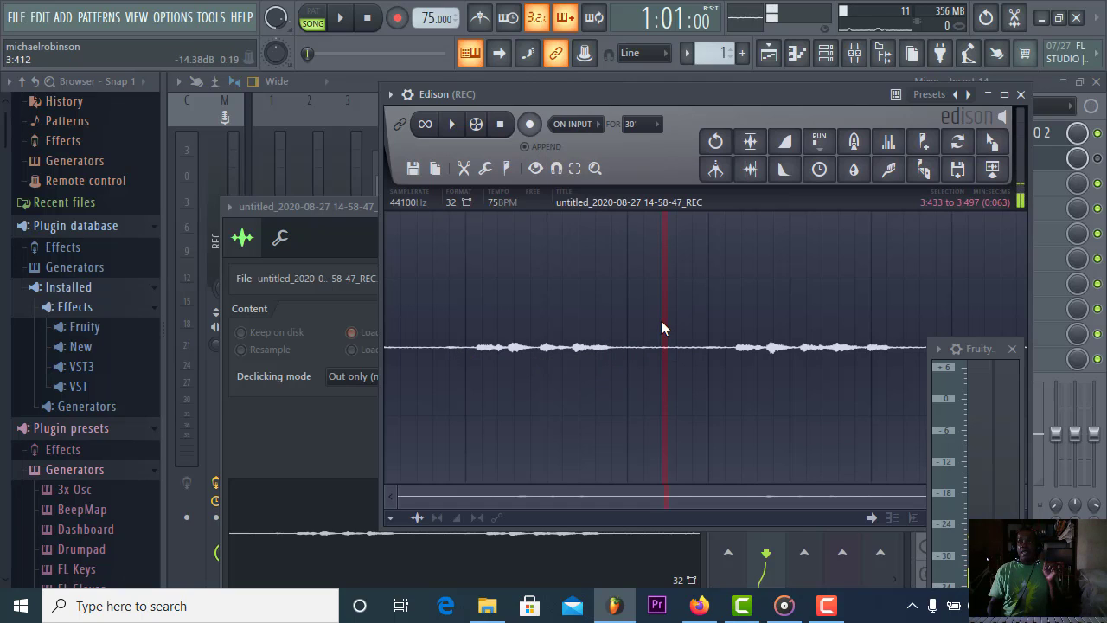
click(889, 168)
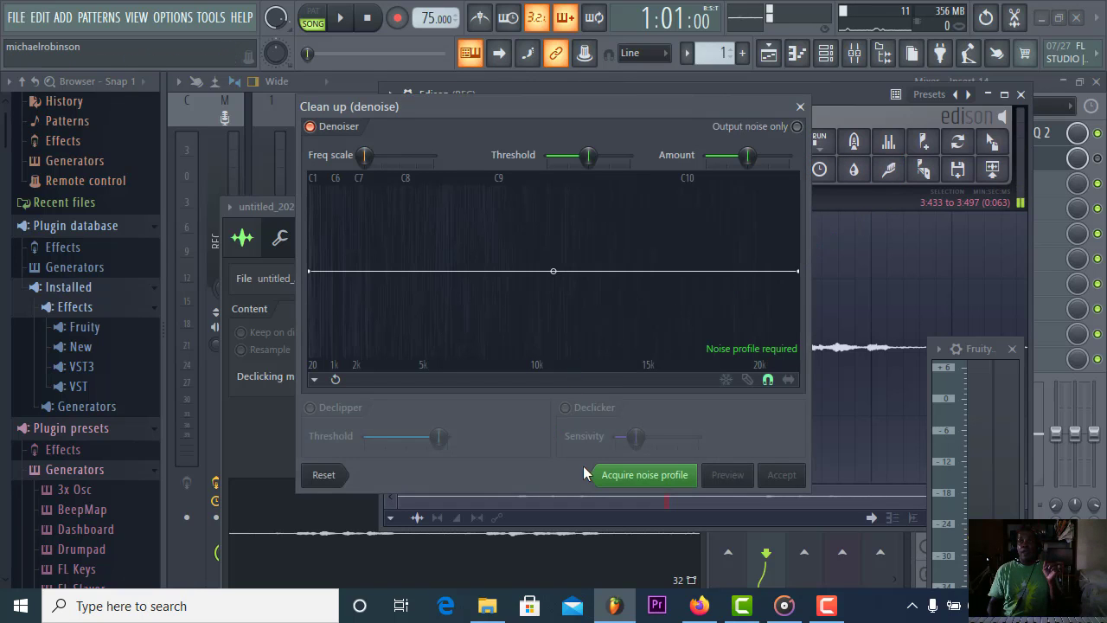
click(631, 475)
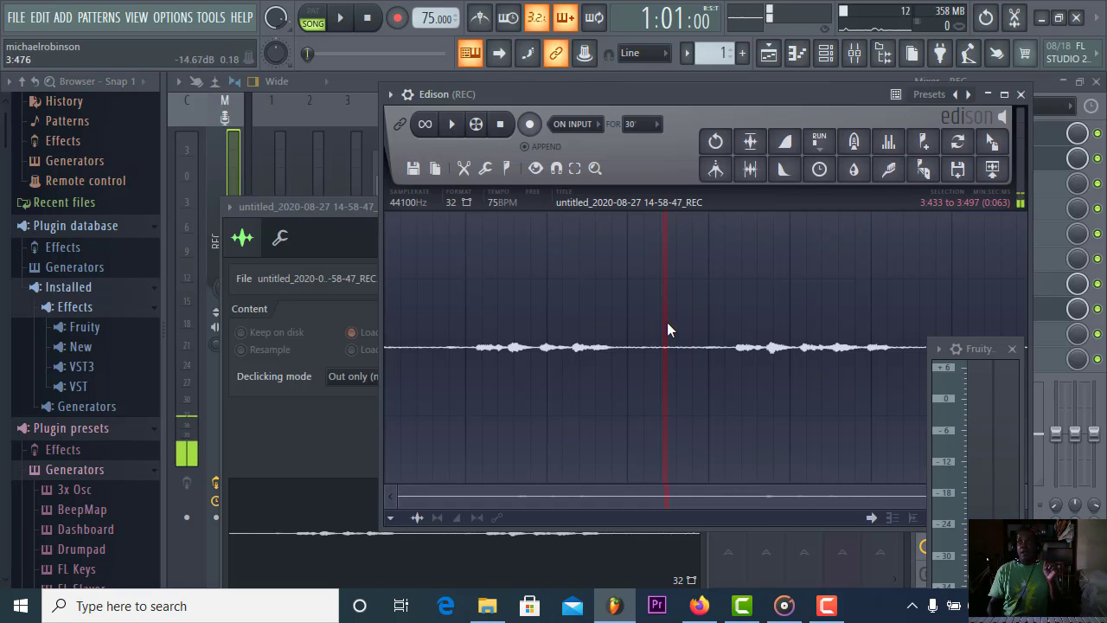
- Select the entire recording in Edison and apply the Clean up denoiser with the acquired noise profile
drag(667, 322, 1093, 308)
drag(667, 336, 343, 363)
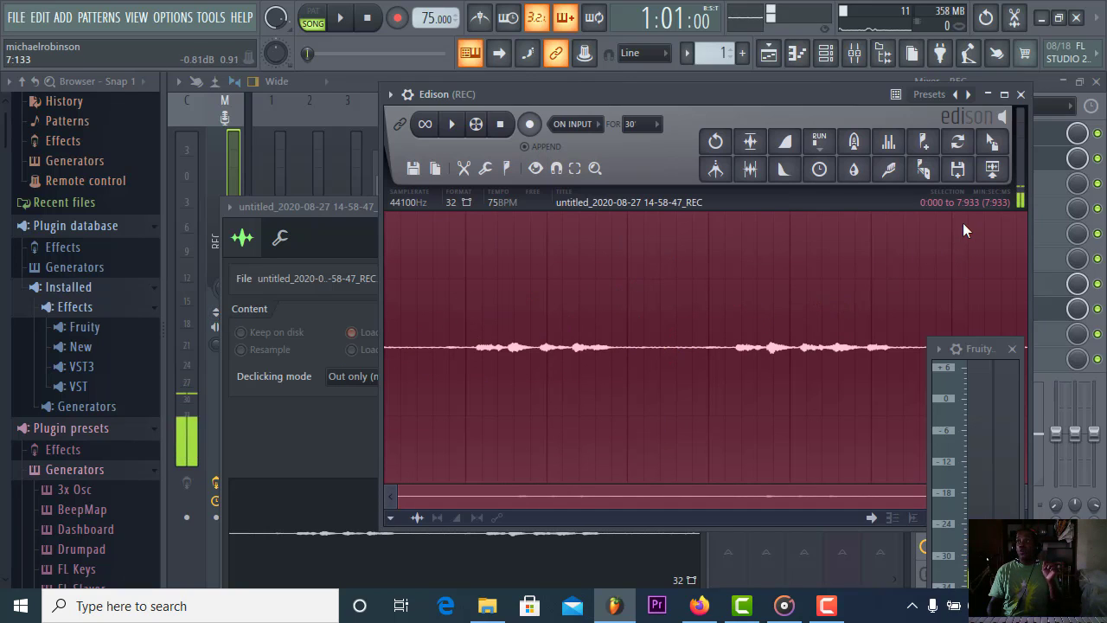
click(889, 168)
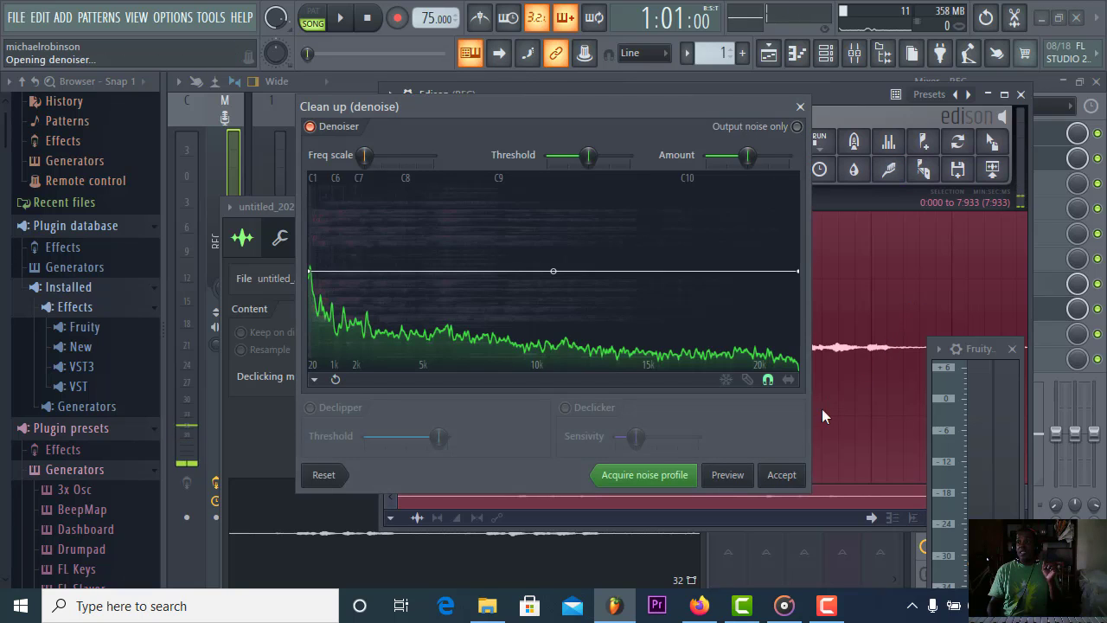
click(782, 475)
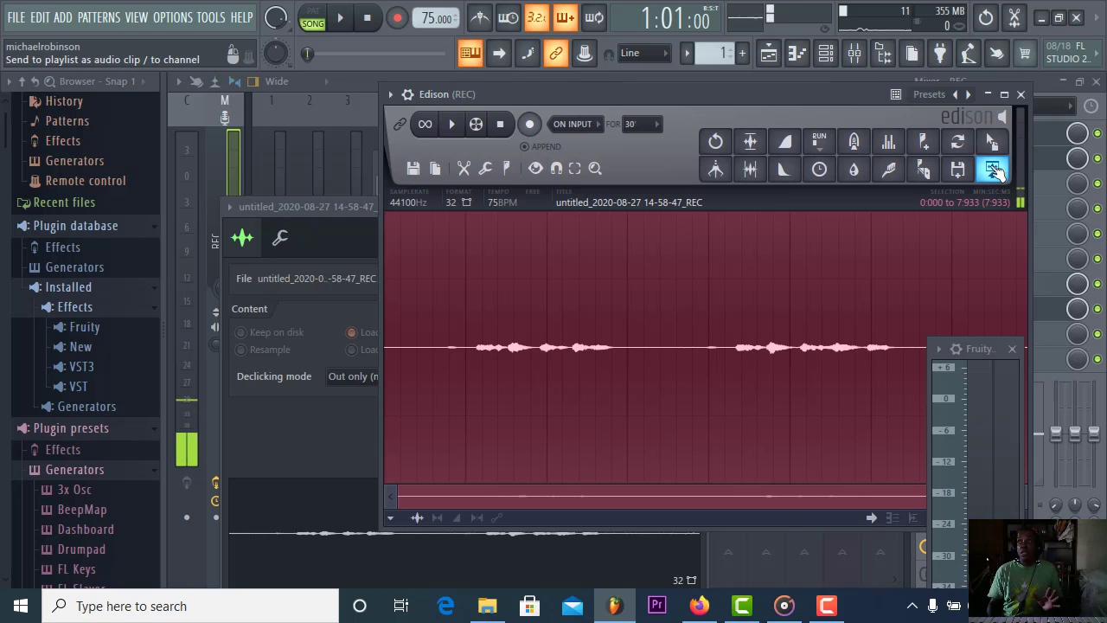
- Send the denoised recording to the playlist as an audio clip and bring up the channel rack
click(993, 170)
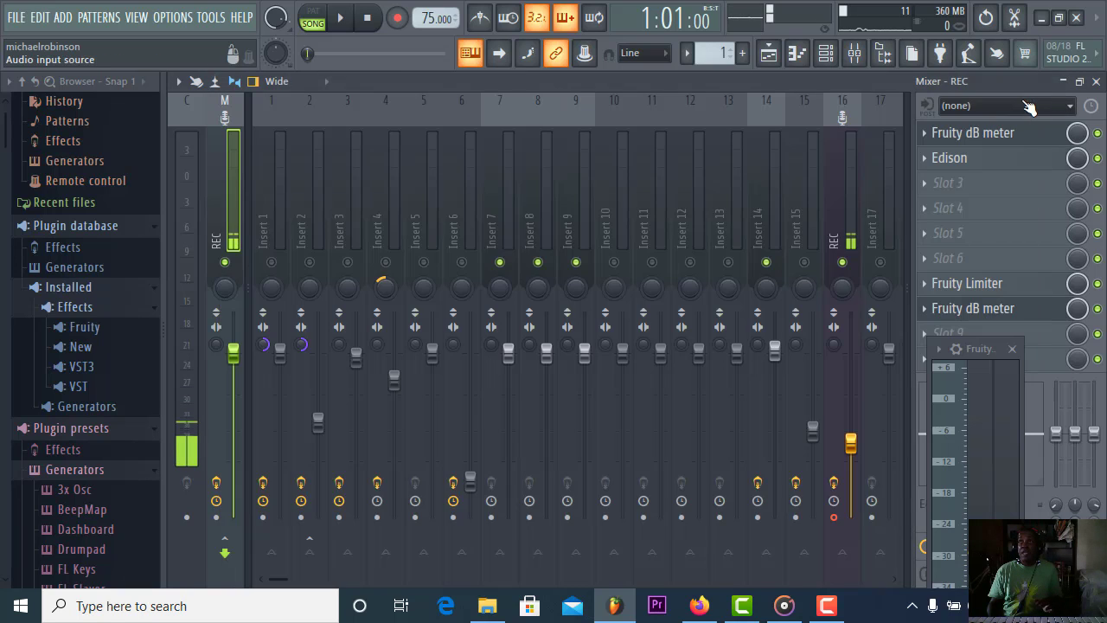
click(1022, 95)
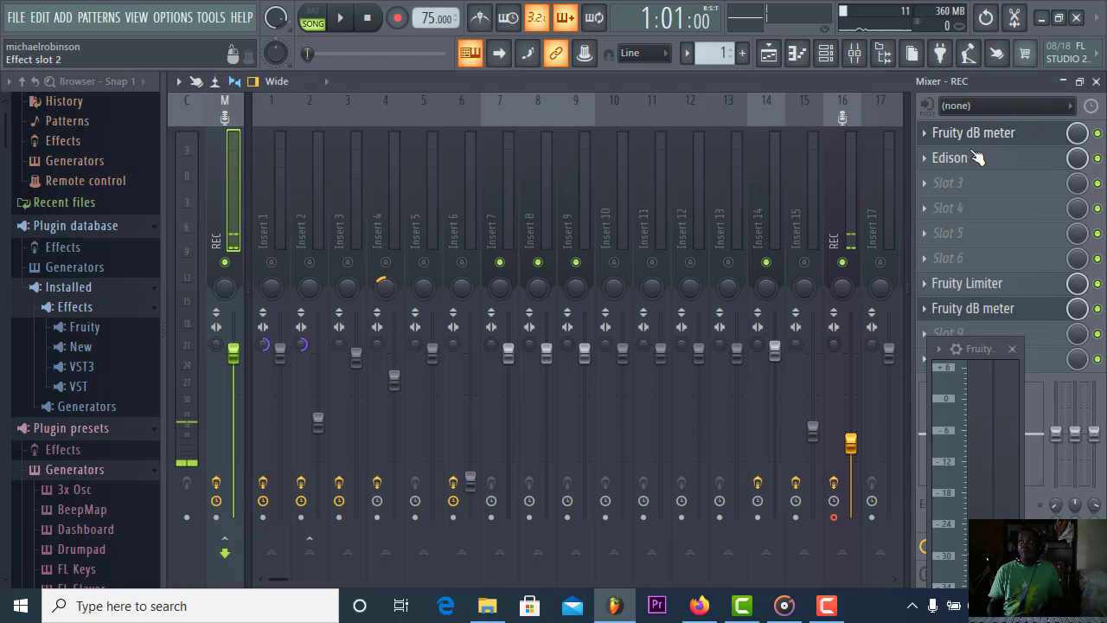
click(826, 53)
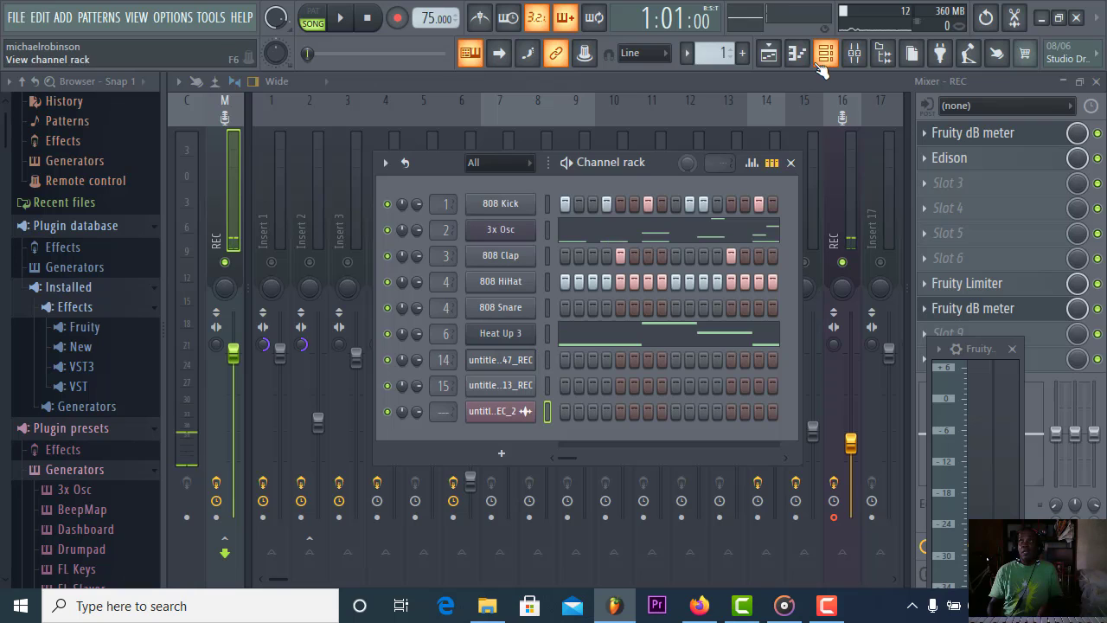
- Slice the denoised clip on playlist Track 4 at bar 3 and remove the excess after it
click(768, 53)
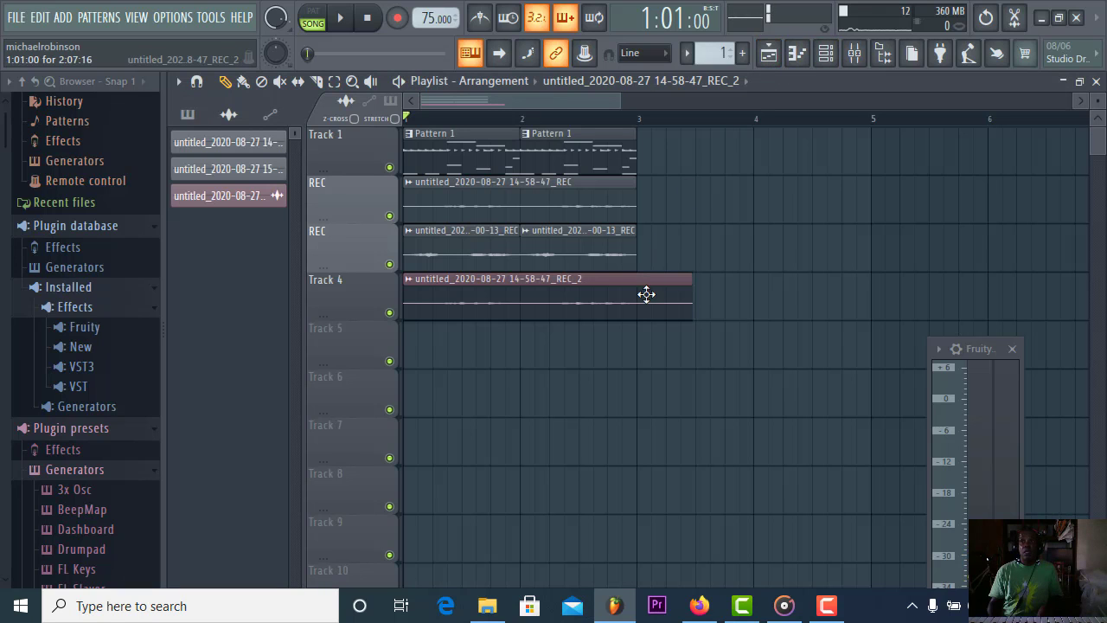
click(318, 81)
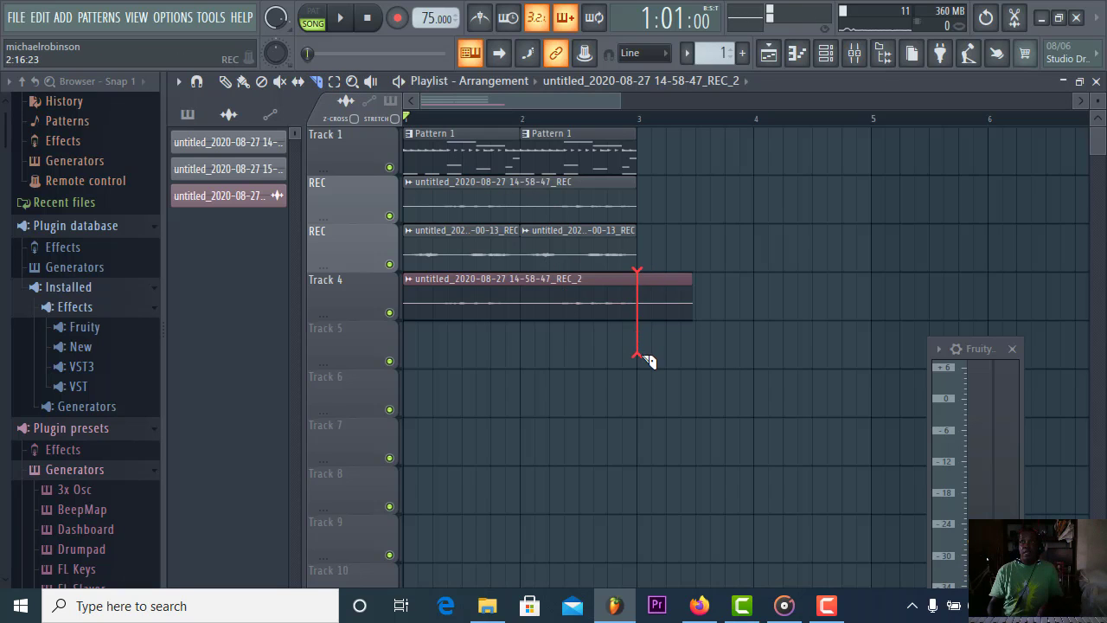
drag(648, 361, 648, 361)
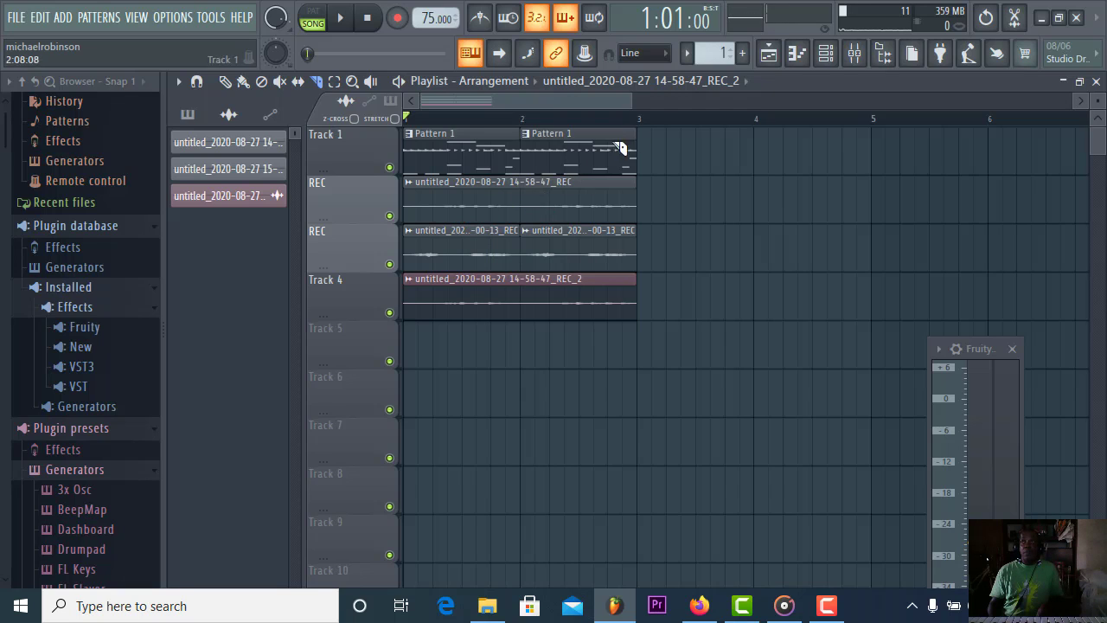
- Play the song with the mixer and channel rack open to check the denoised clip's level and routing
click(856, 57)
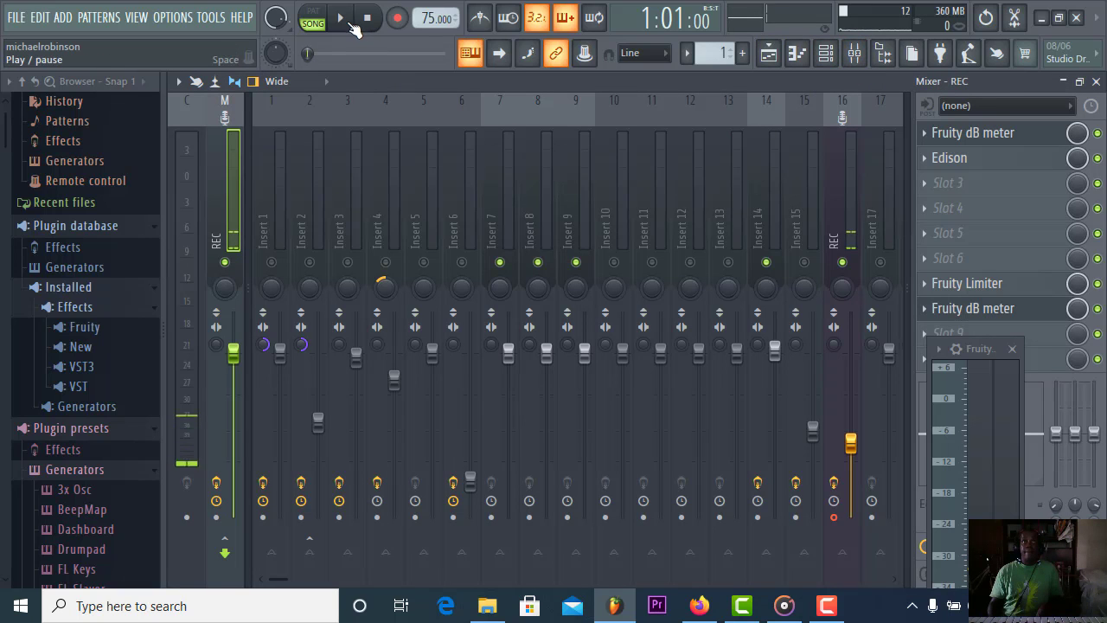
click(350, 22)
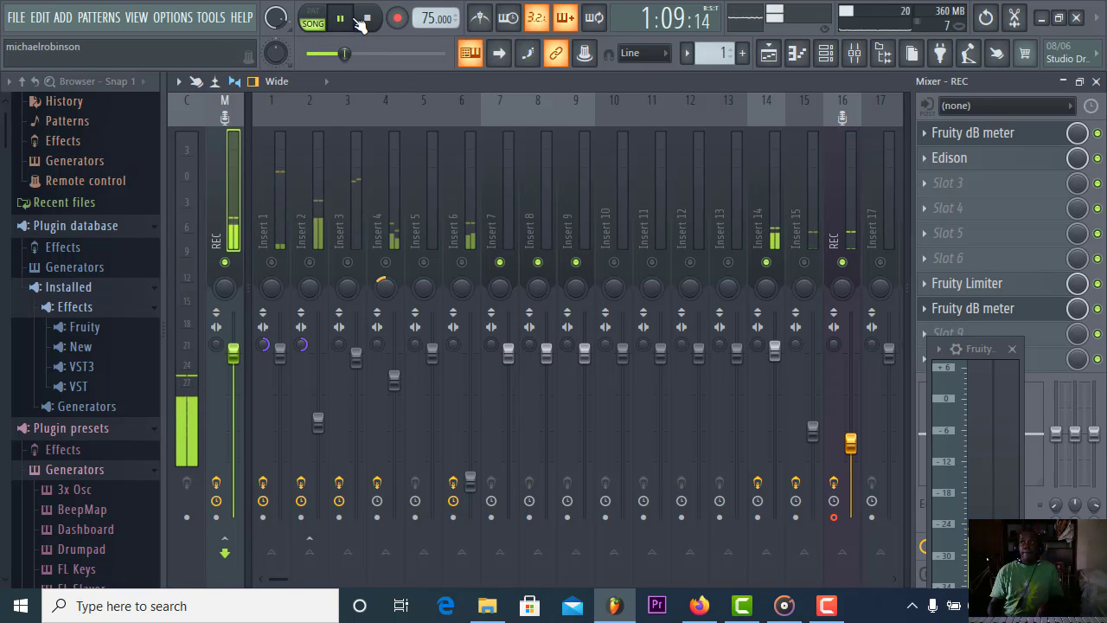
click(837, 55)
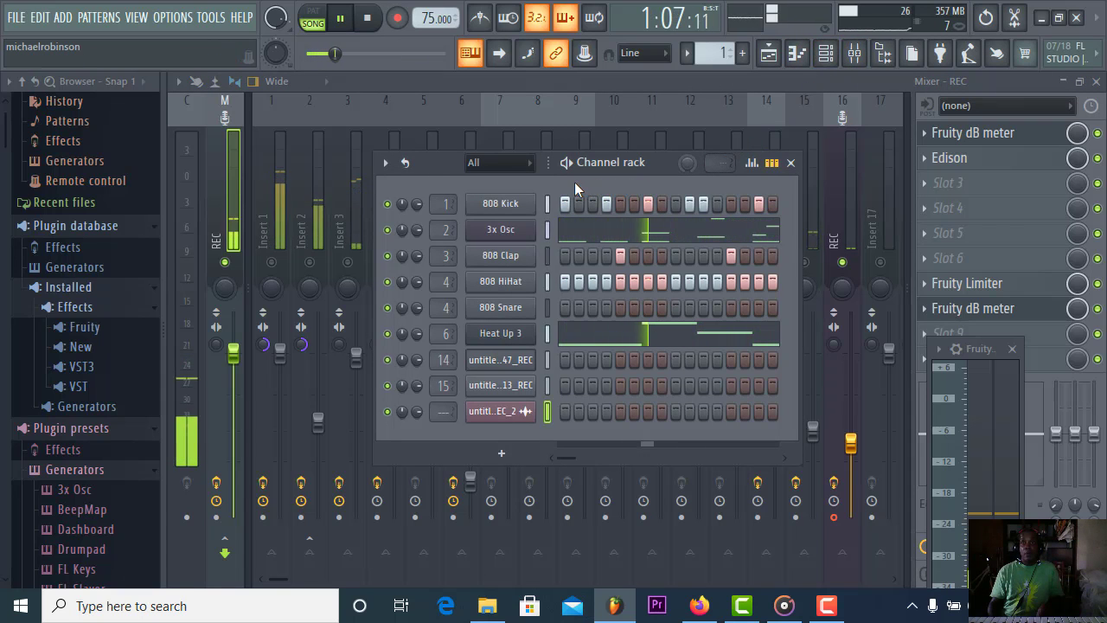
click(368, 21)
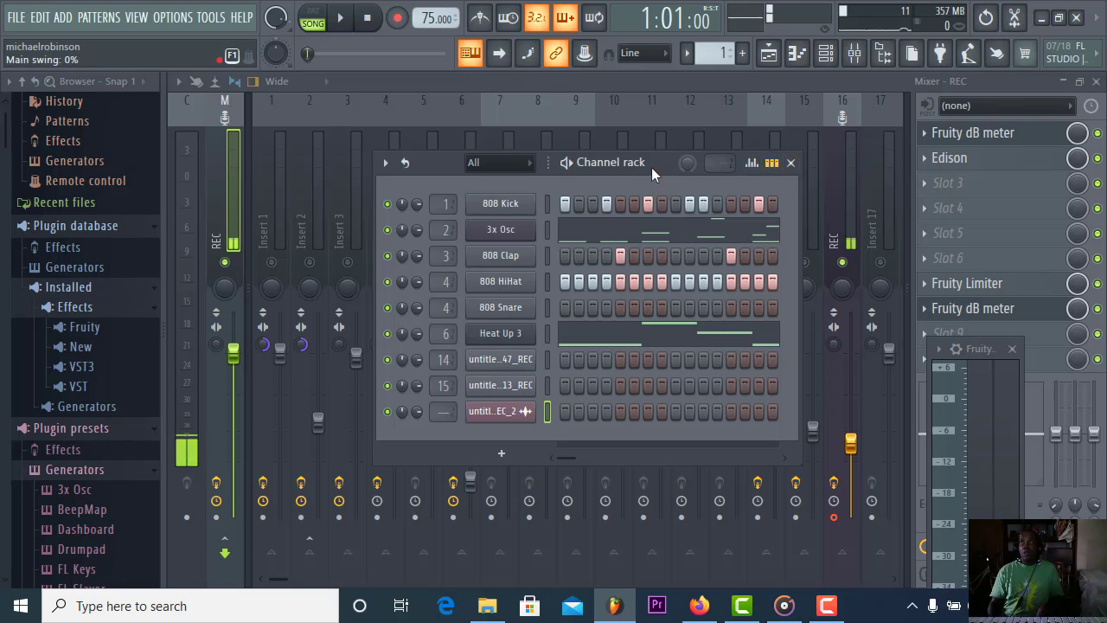
- Move the channel rack aside and briefly play the start of the song with the mixer visible
drag(652, 167, 508, 177)
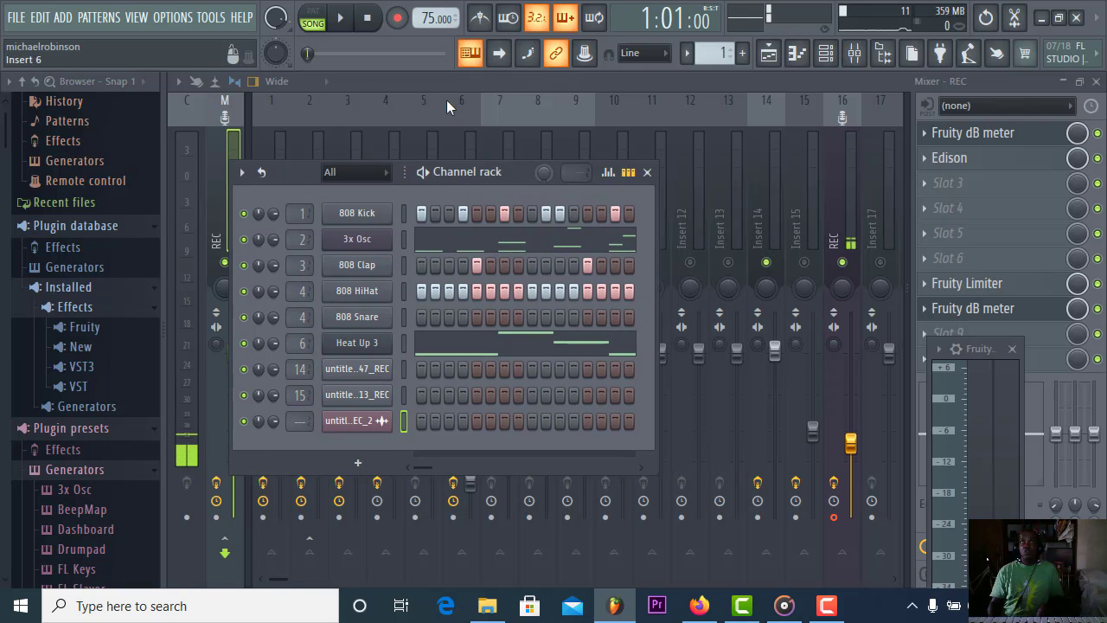
click(357, 22)
click(357, 22)
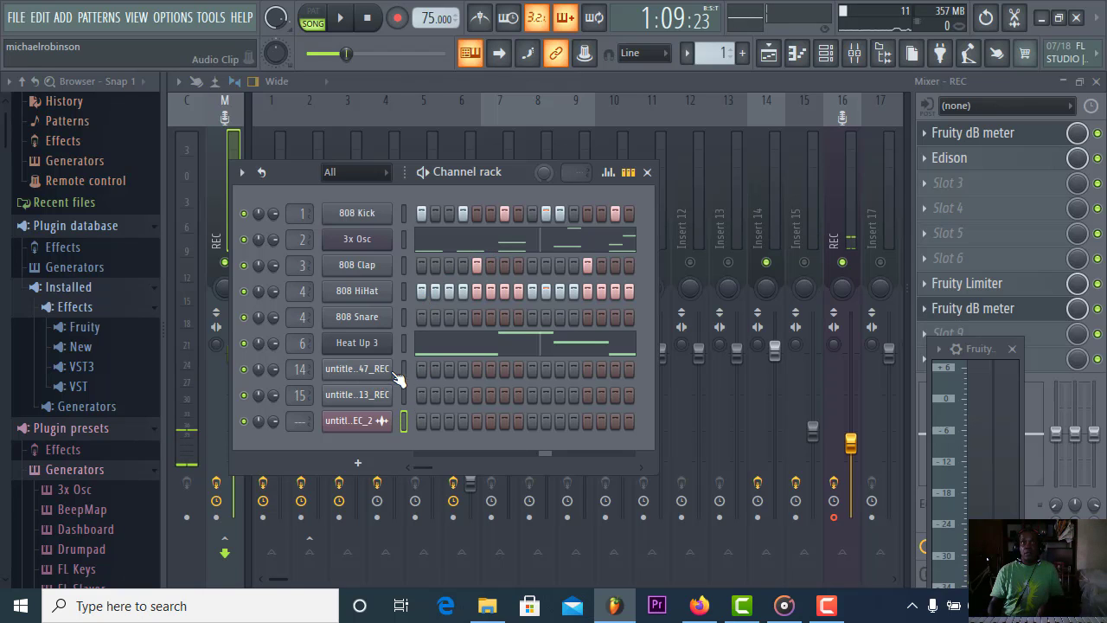
right_click(364, 370)
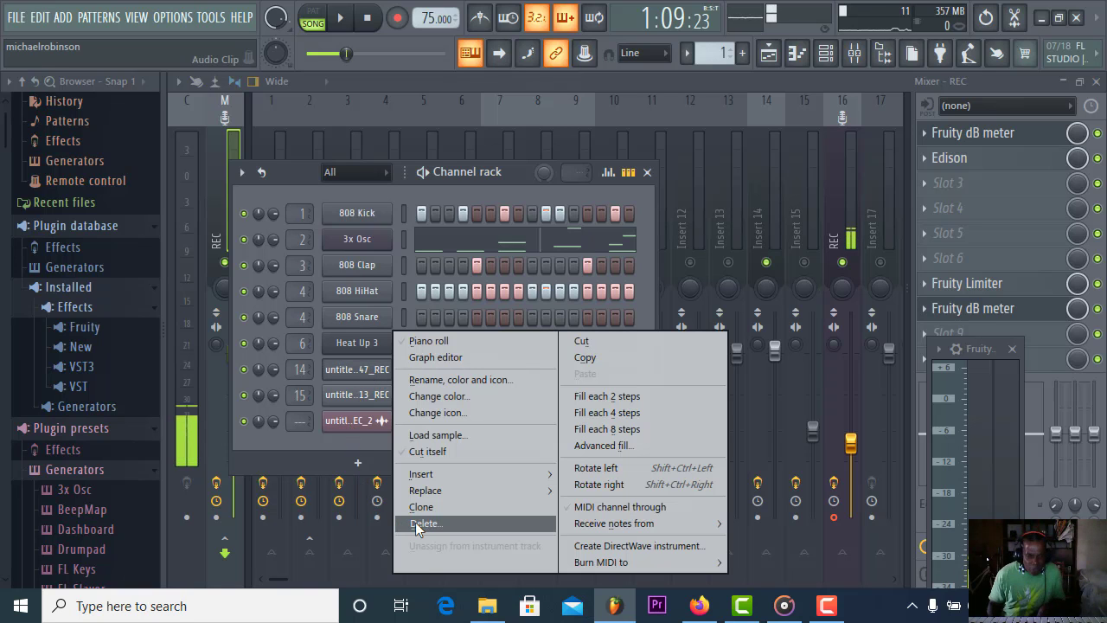
mouse_move(450, 489)
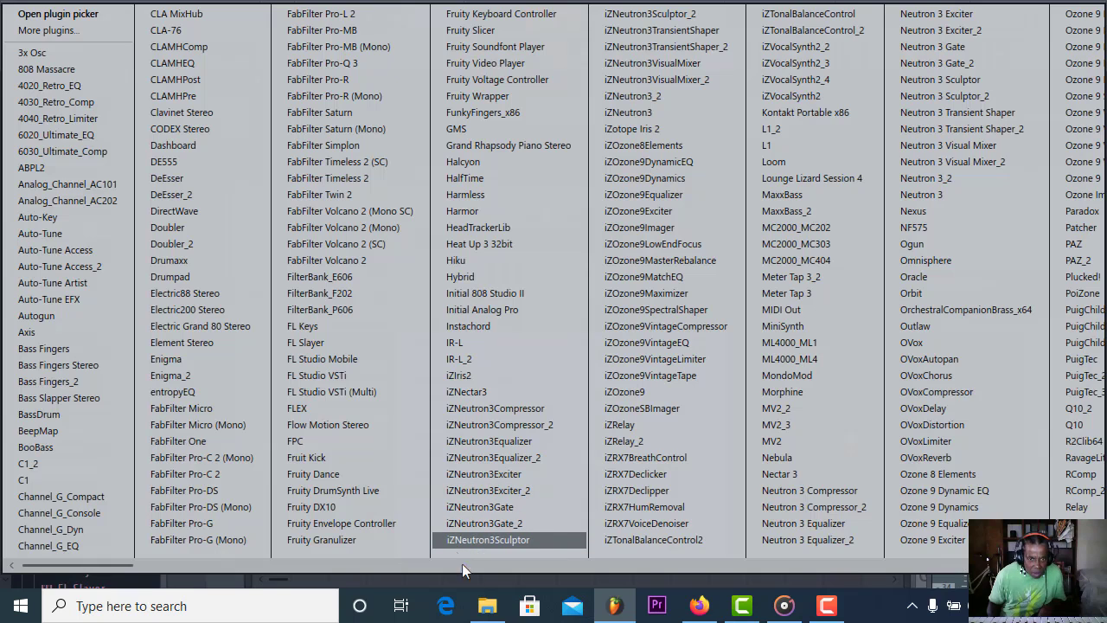
click(844, 612)
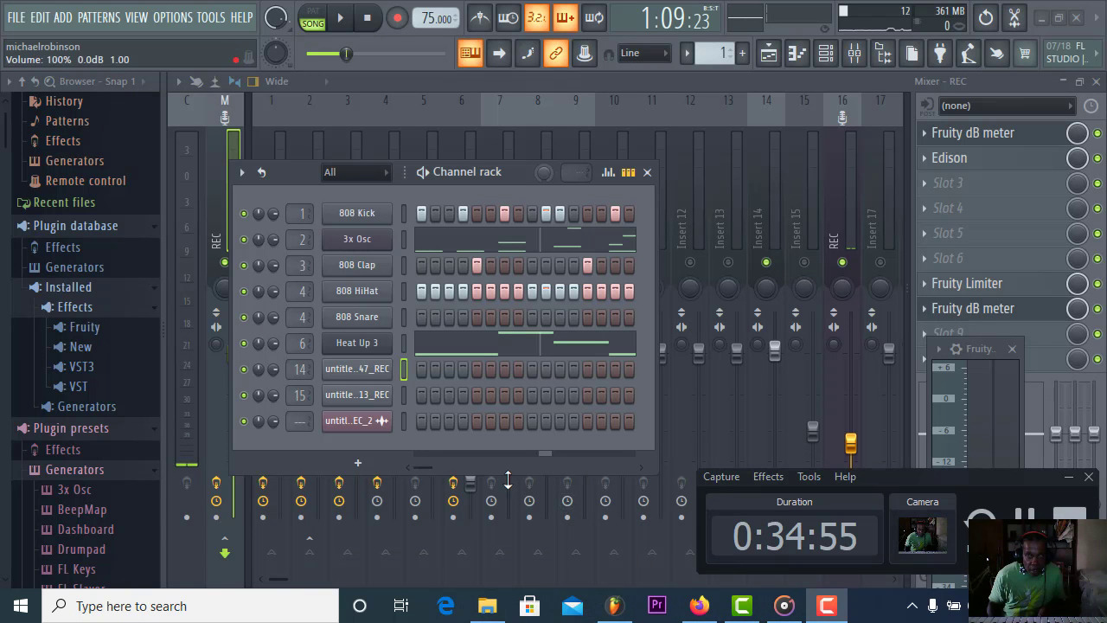
click(828, 611)
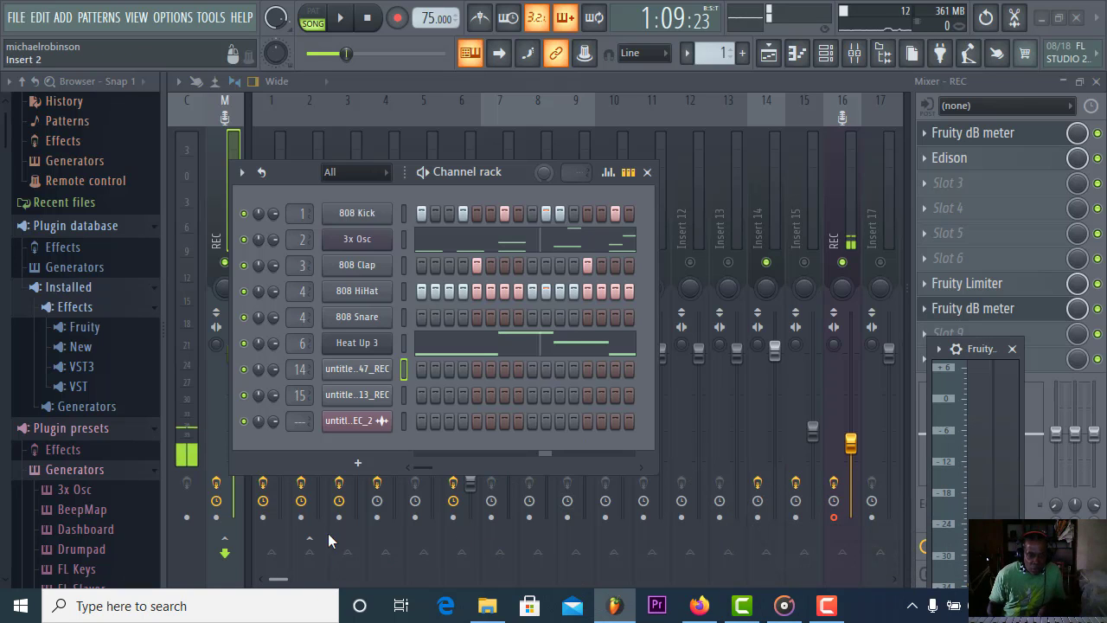
- Delete the original recording's channel assigned to mixer track 14 from the channel rack and confirm the deletion
right_click(343, 372)
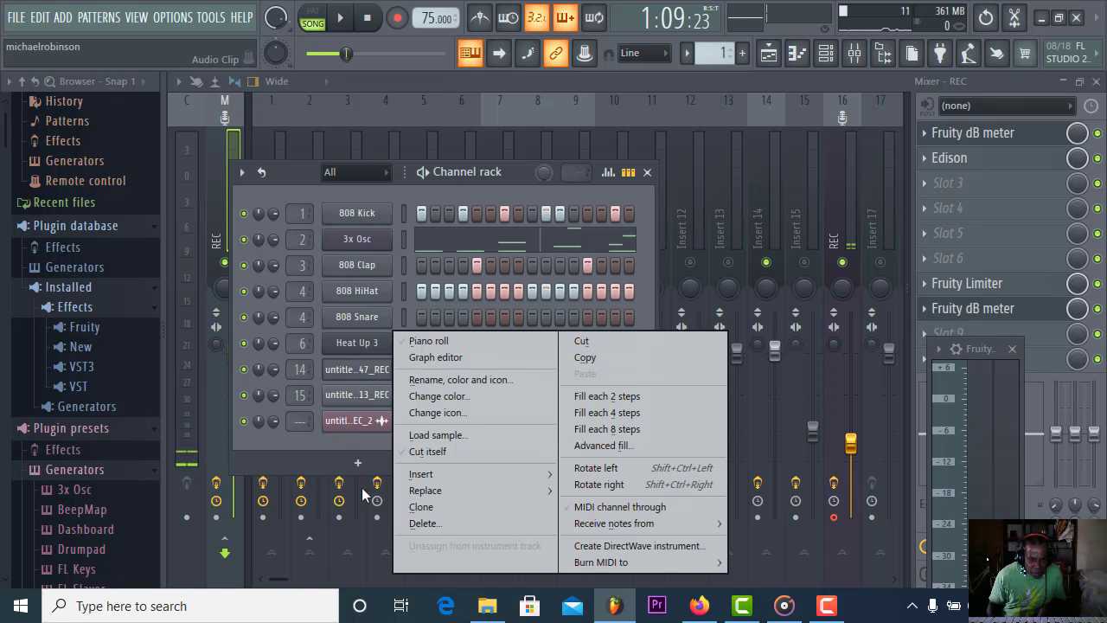
click(407, 526)
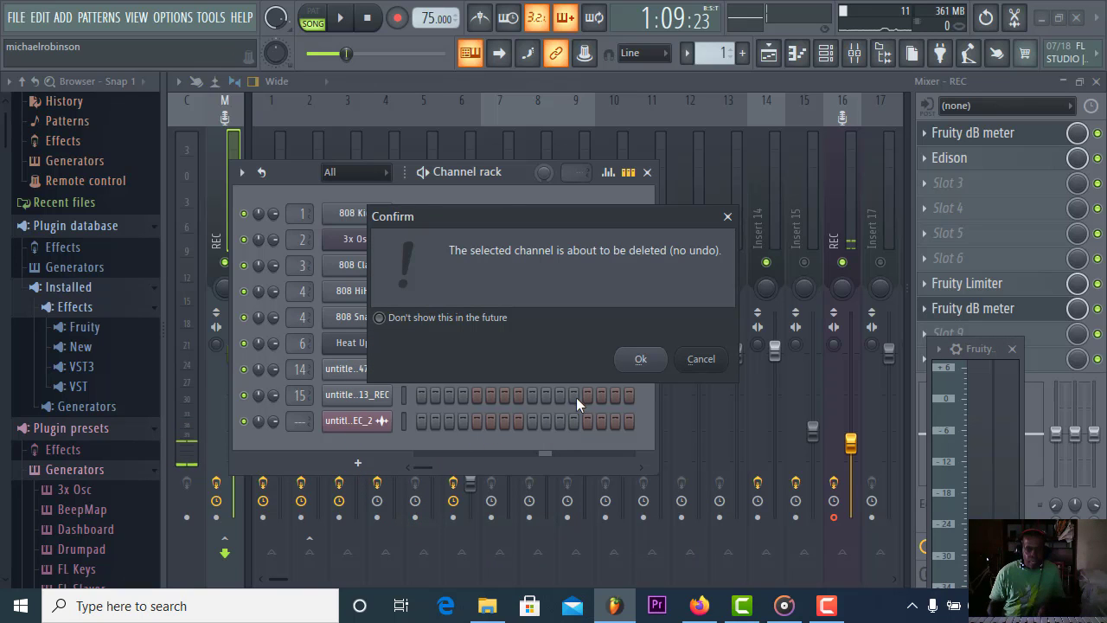
click(640, 360)
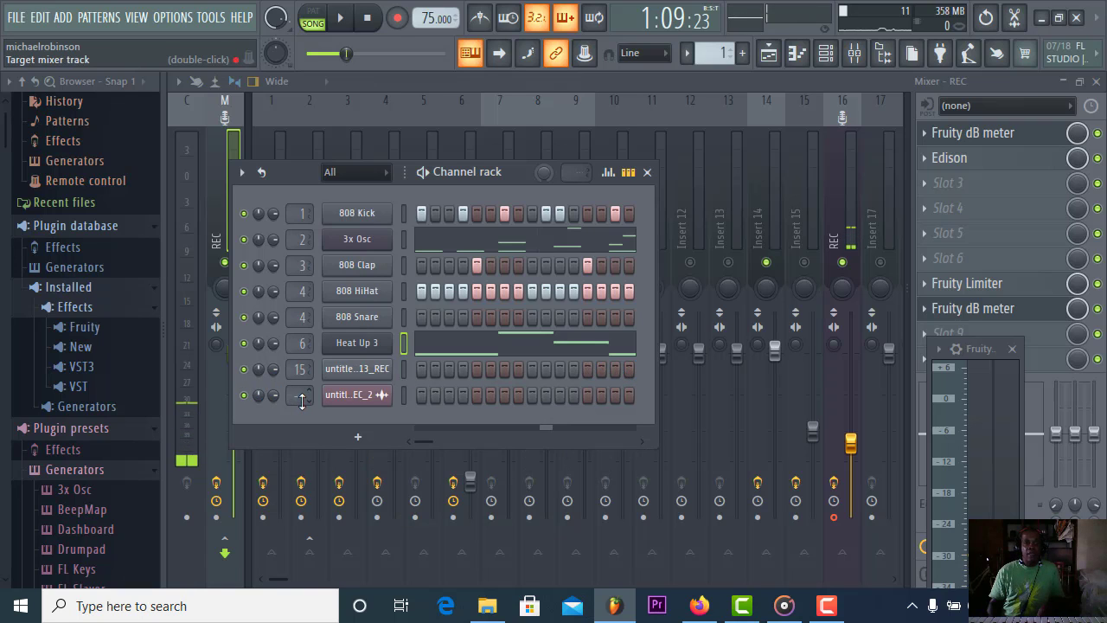
- Route the denoised clip's channel to mixer track 14 and move it above the recording assigned to track 15
scroll(295, 399, up, 14)
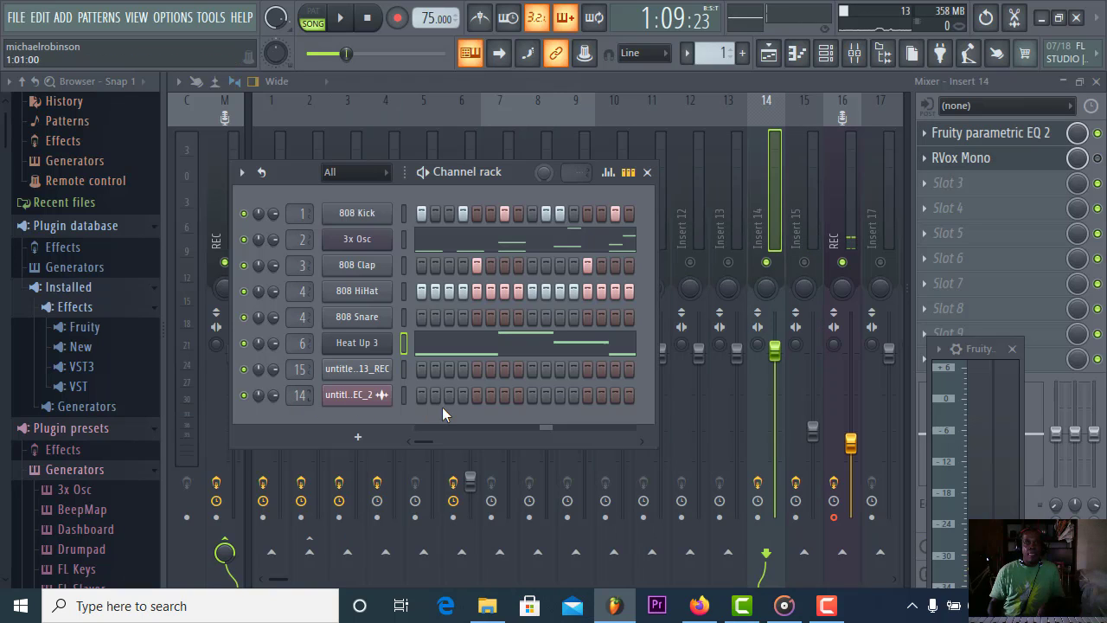
click(402, 396)
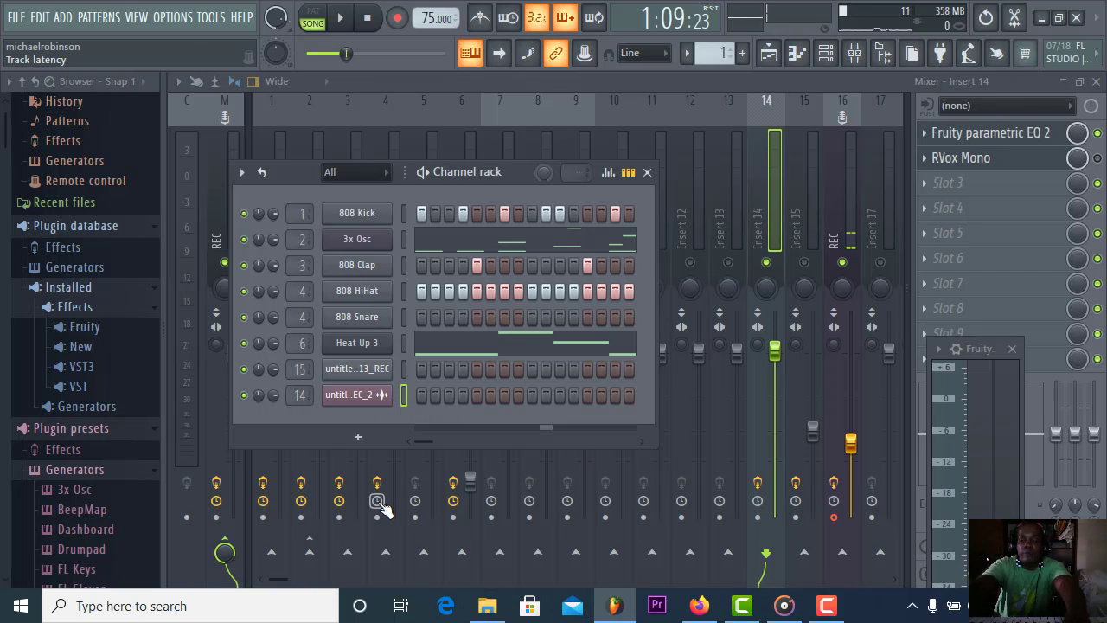
key(alt+Up)
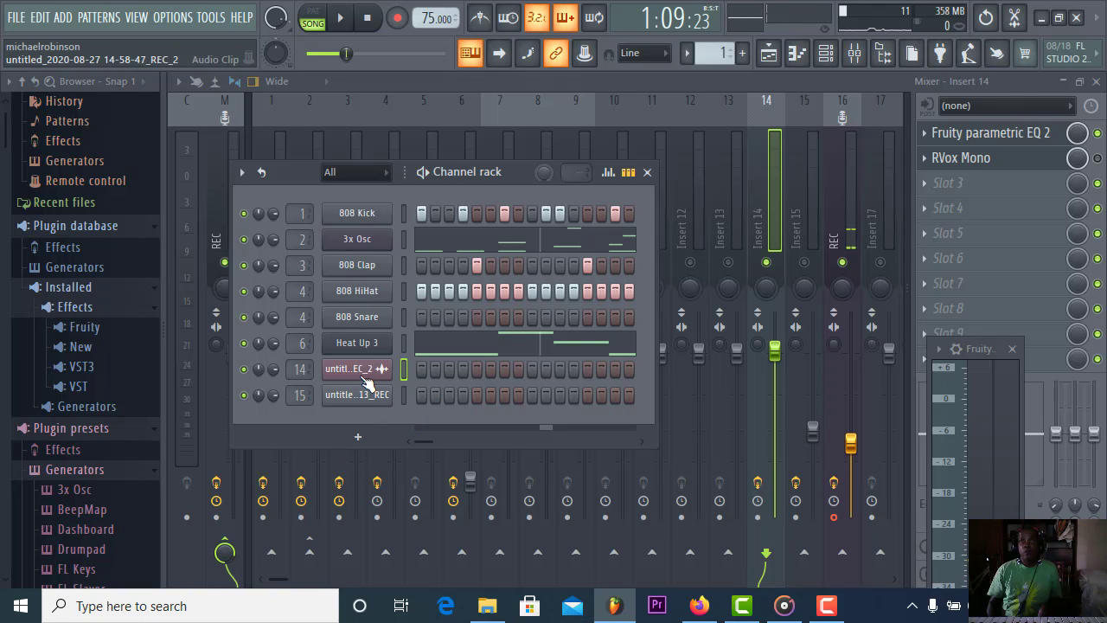
- Play the song to check the denoised clip's signal on Insert 14, and close the channel rack
click(340, 18)
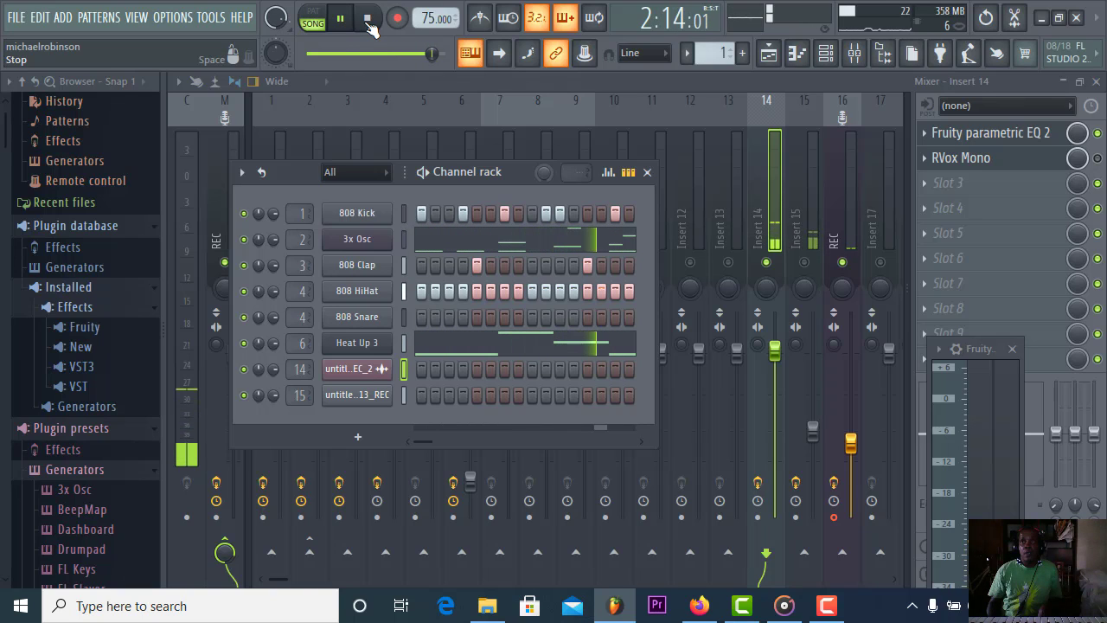
click(369, 20)
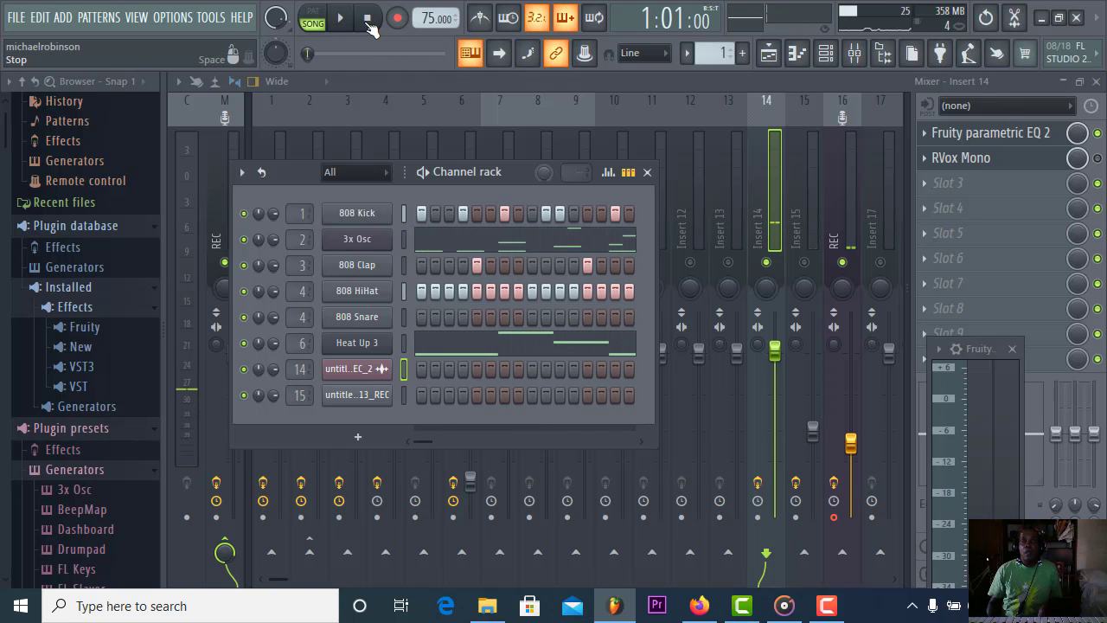
click(647, 172)
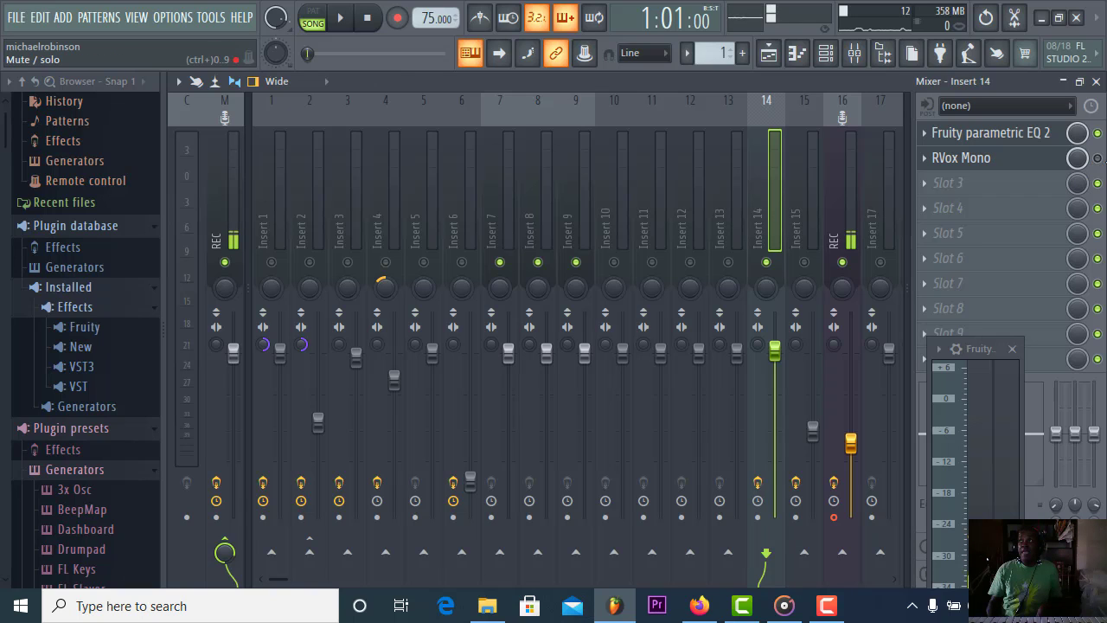
- Enable and open RVox Mono on Insert 14 and set its compression to -9.7 dB during playback
click(1010, 161)
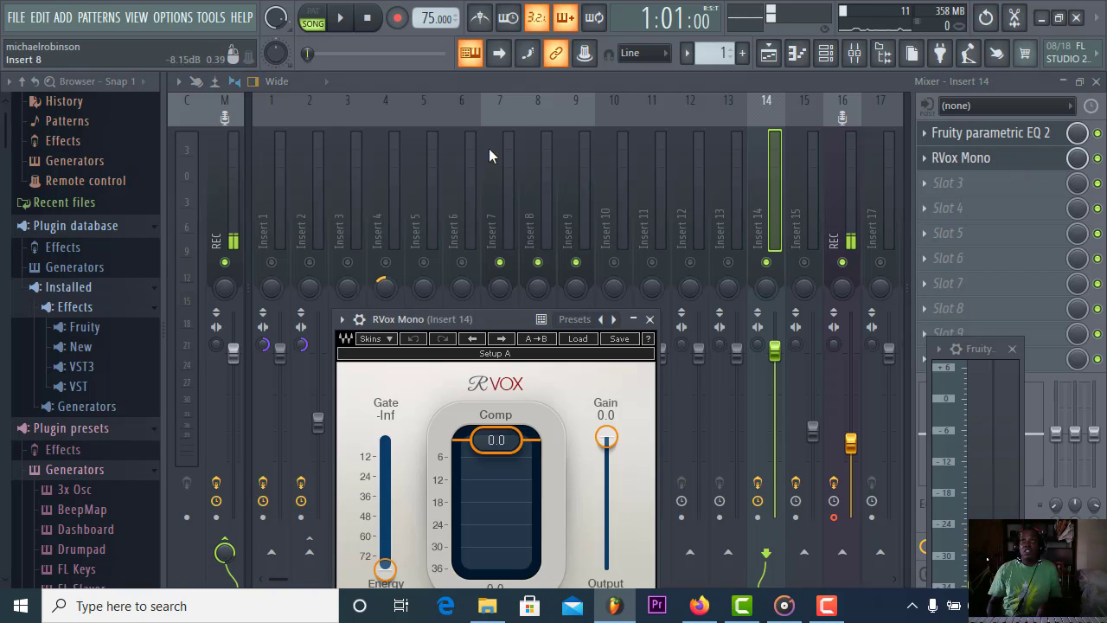
click(340, 18)
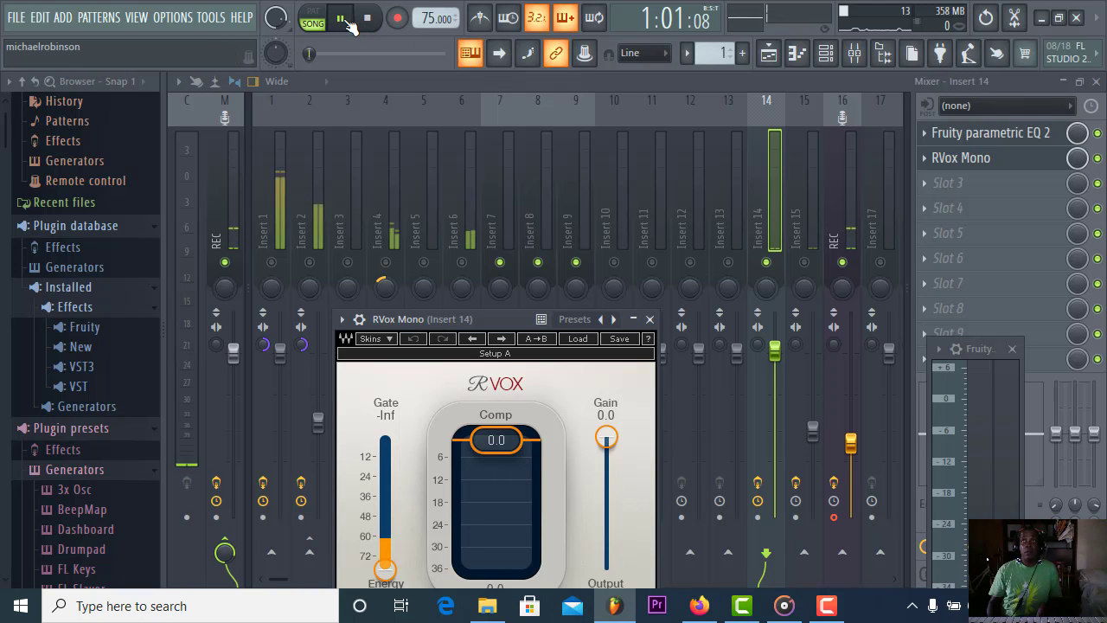
drag(491, 317, 570, 171)
drag(574, 294, 574, 327)
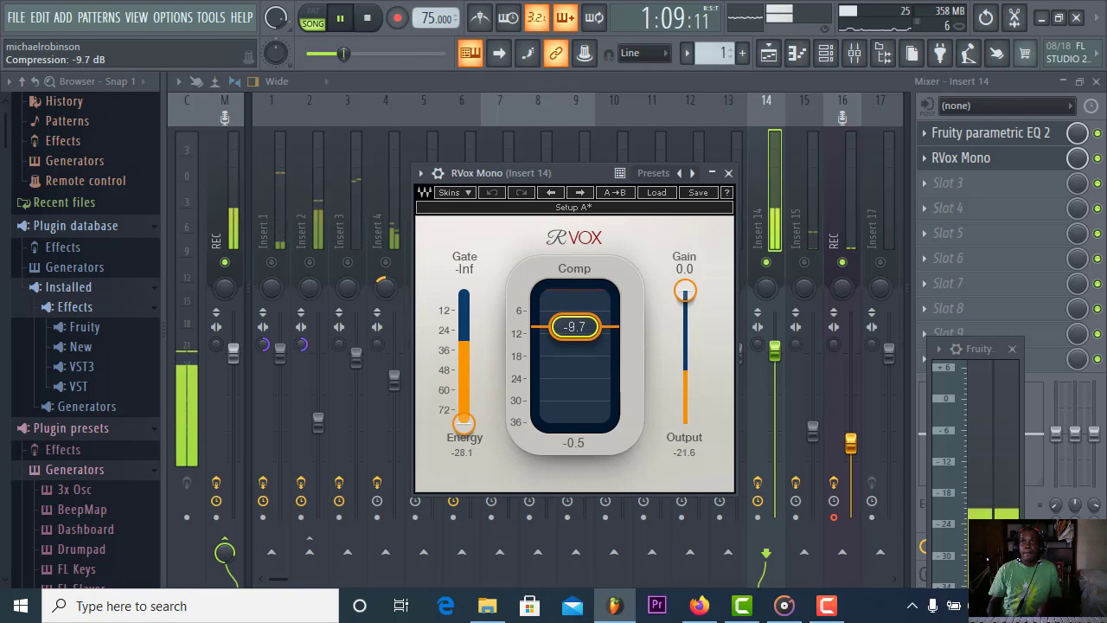
click(366, 17)
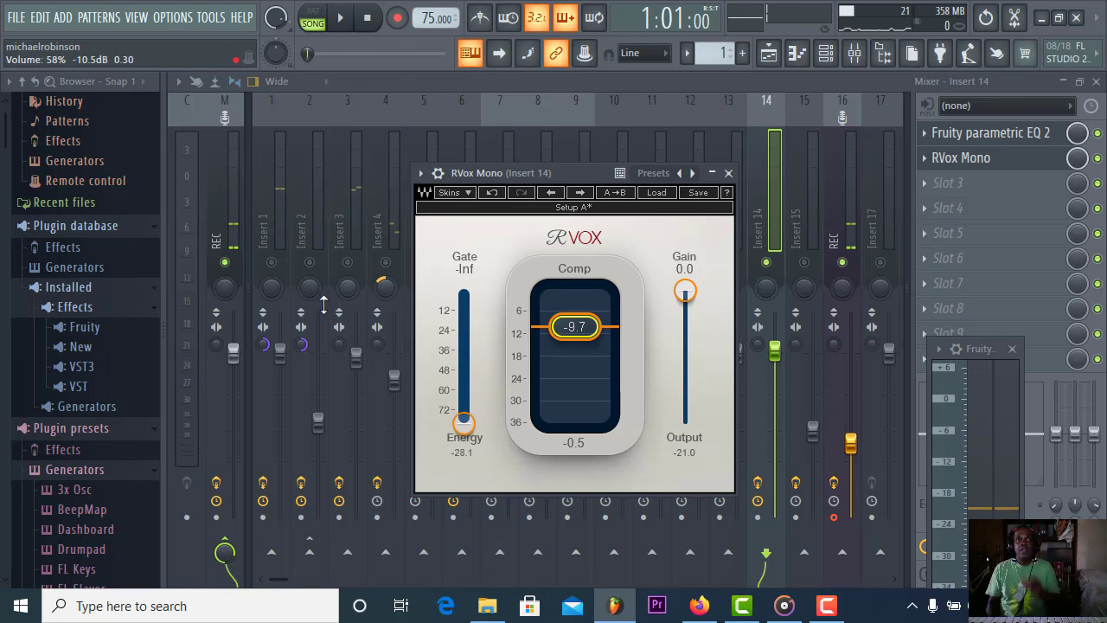
- Unmute mixer Inserts 1 to 6 and clear the RVox window from the mixer
click(271, 262)
click(308, 262)
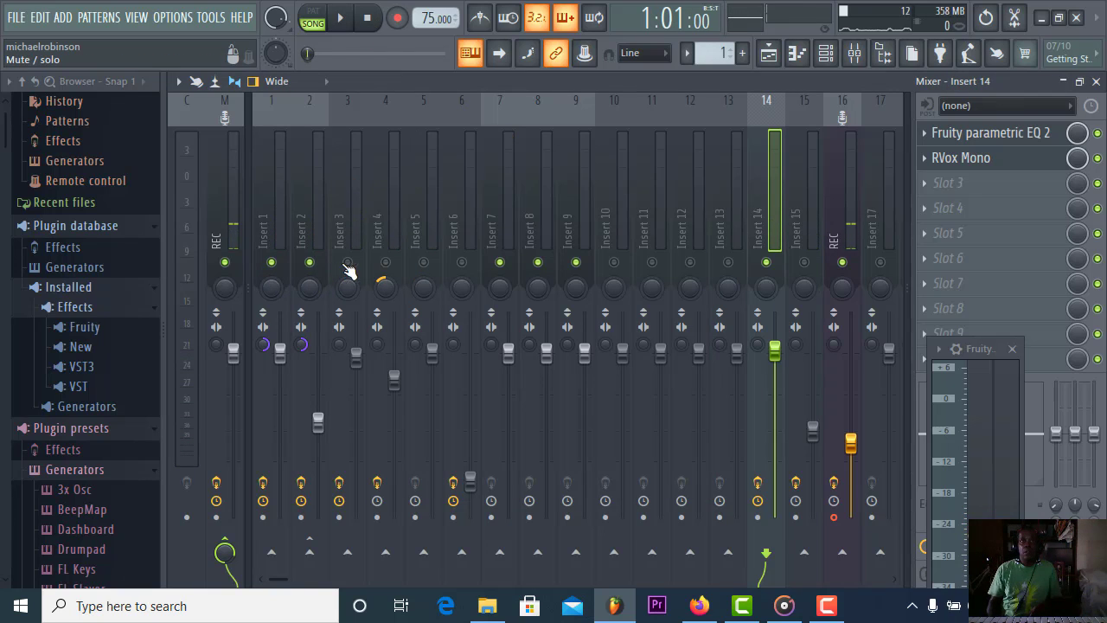
click(347, 262)
click(384, 263)
click(423, 263)
click(461, 263)
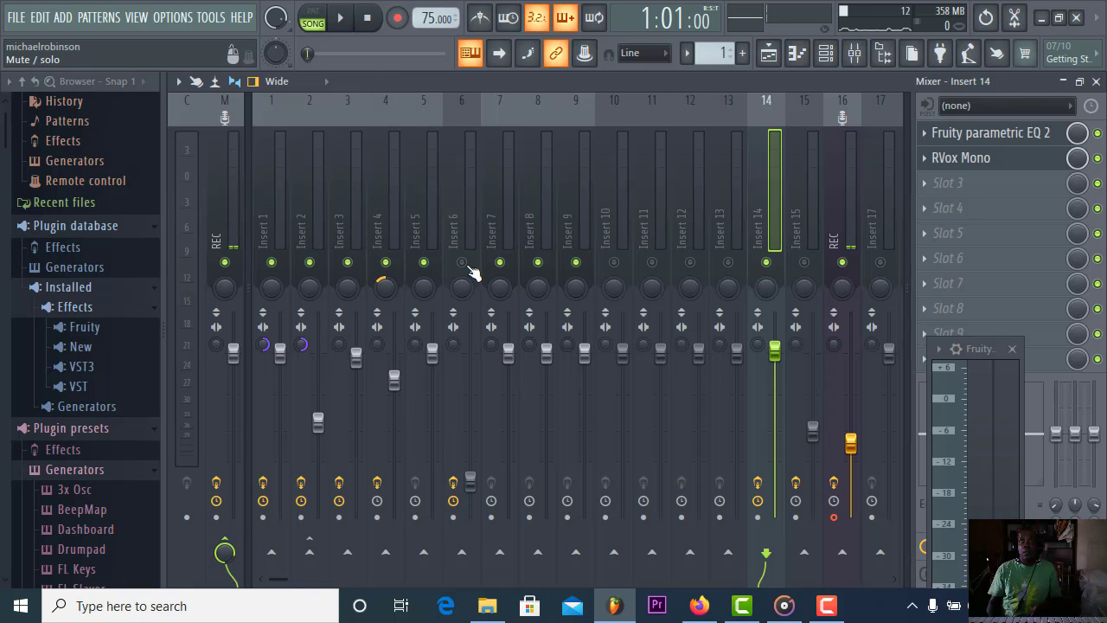
- Play the full mix and lower the Insert 14 fader to roughly the height of the Insert 4 fader
click(342, 18)
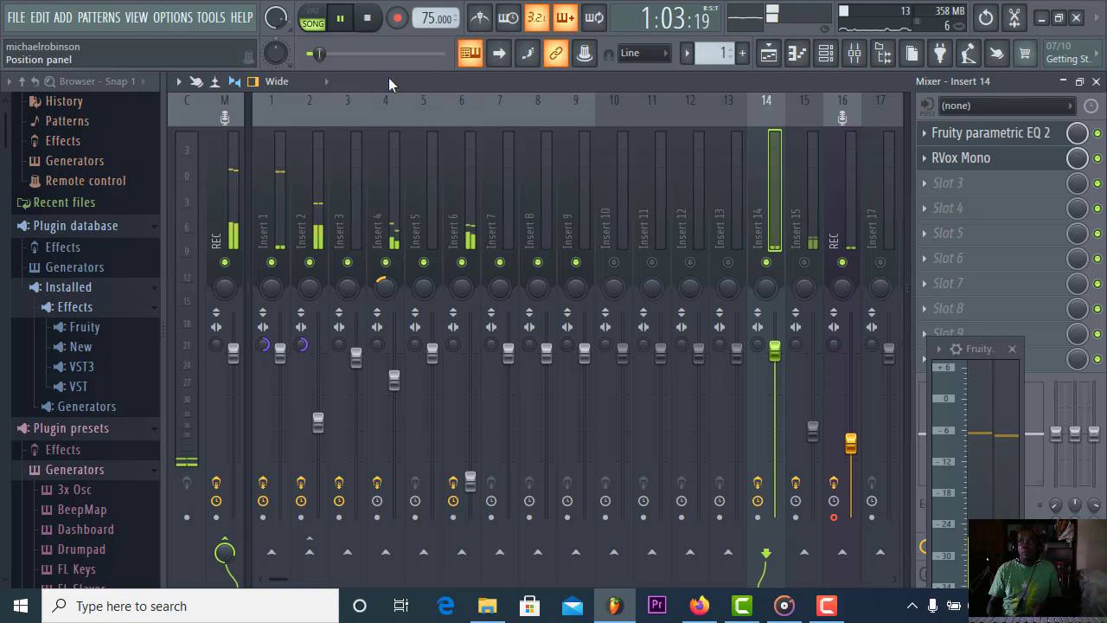
drag(770, 354, 779, 389)
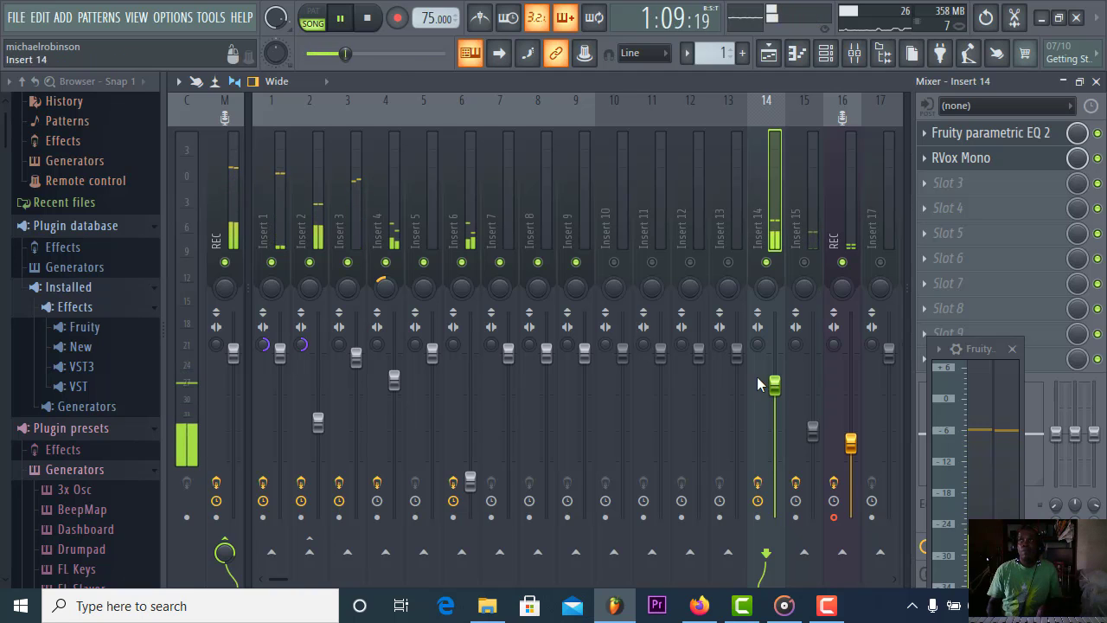
click(367, 19)
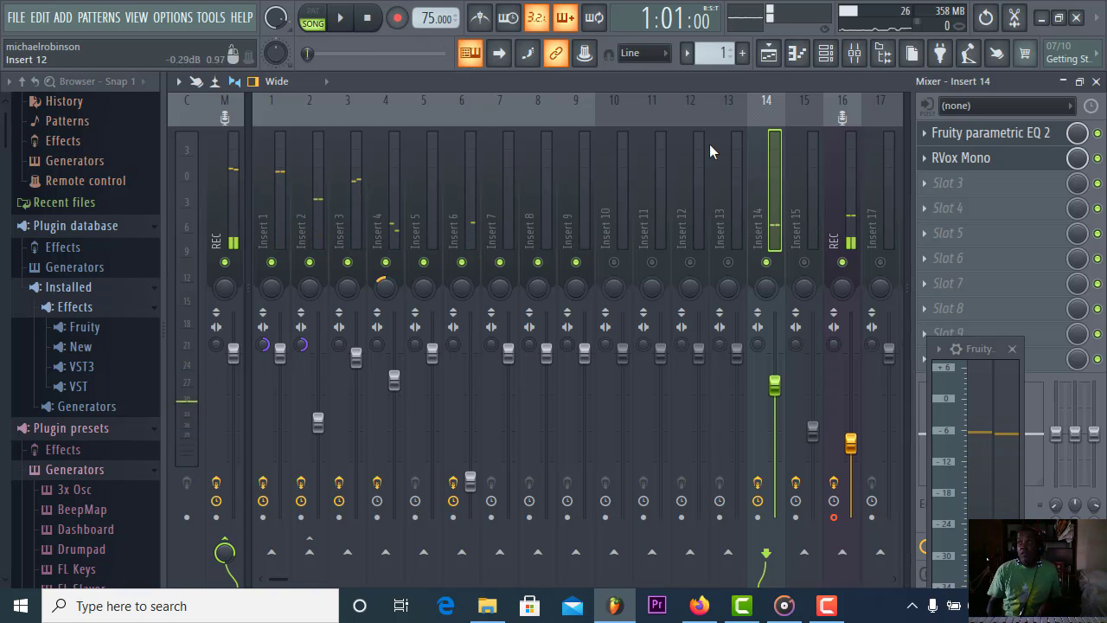
- Try a pitch shift of -440 cents in the denoised clip's channel settings while the song plays
click(825, 52)
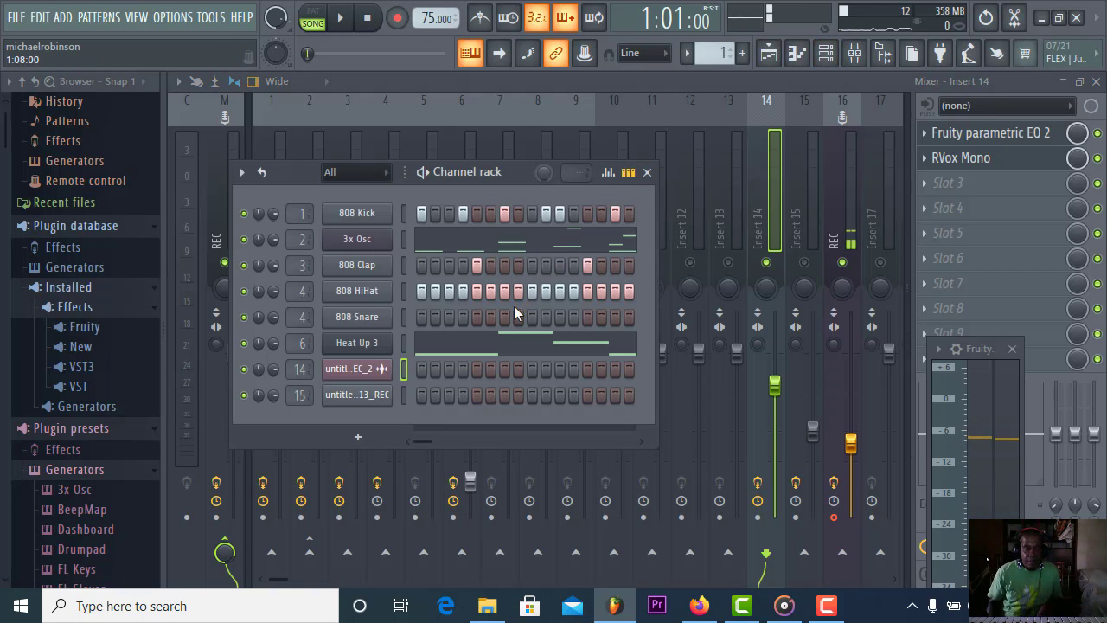
click(340, 371)
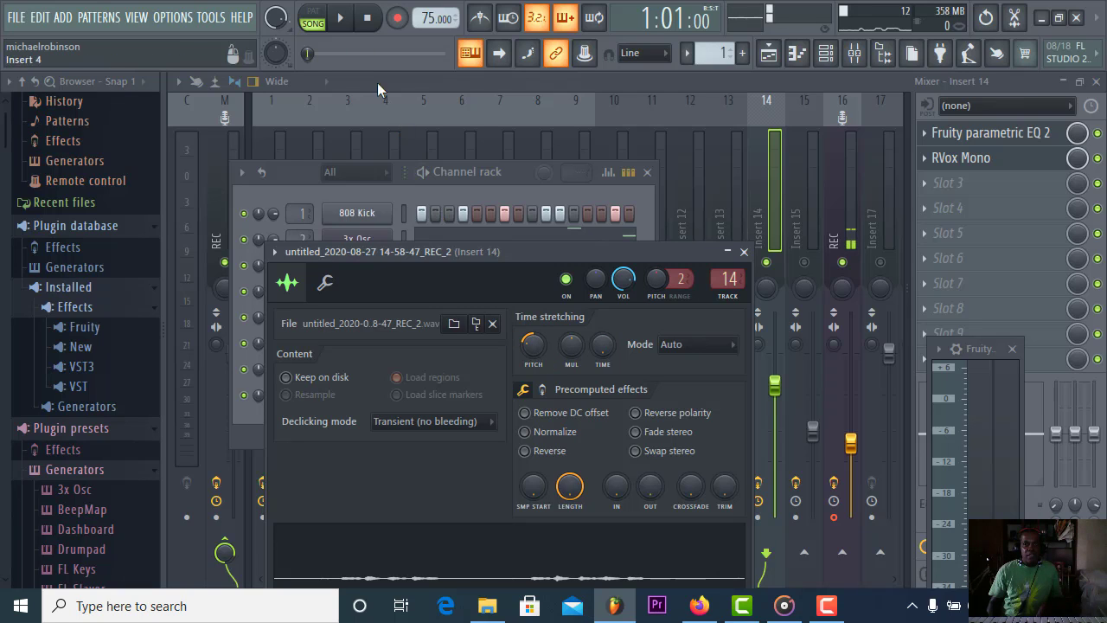
click(342, 19)
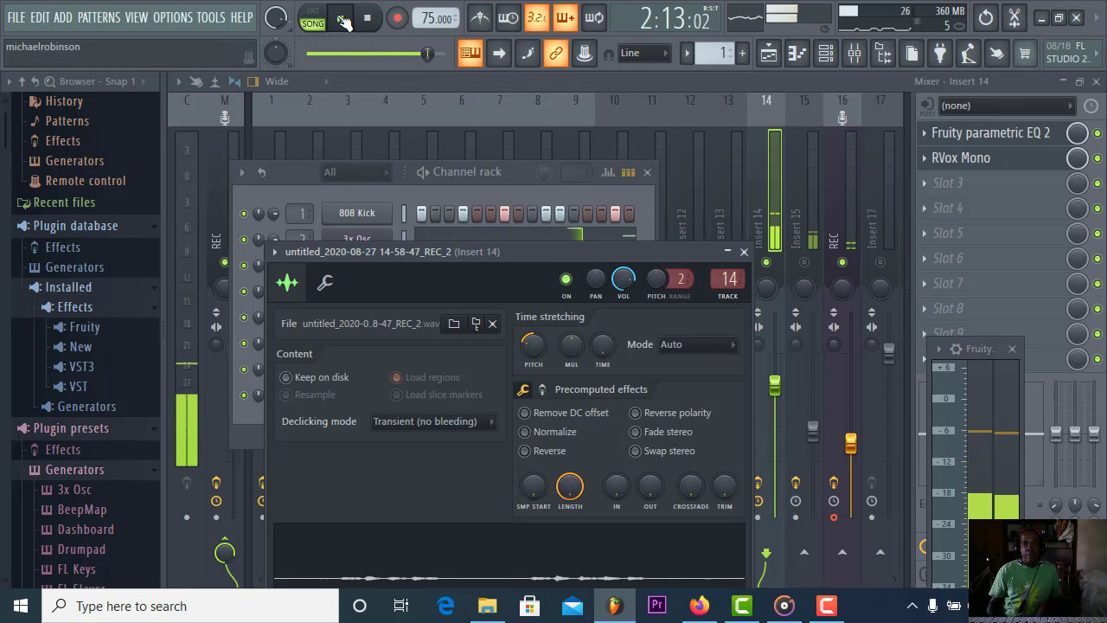
mouse_move(529, 347)
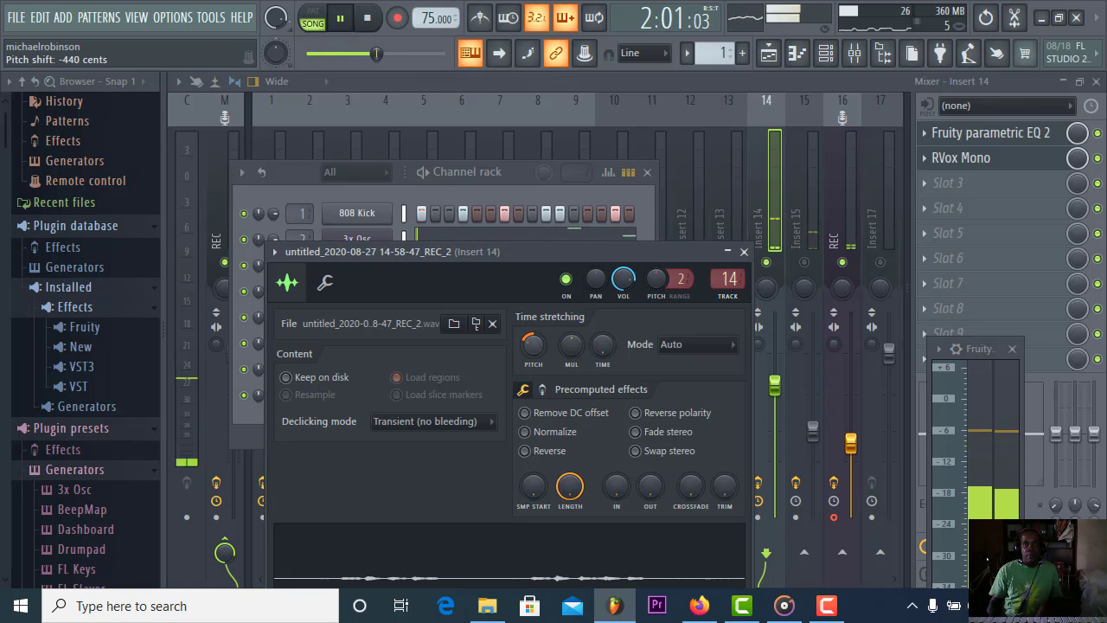
scroll(529, 346, up, 1)
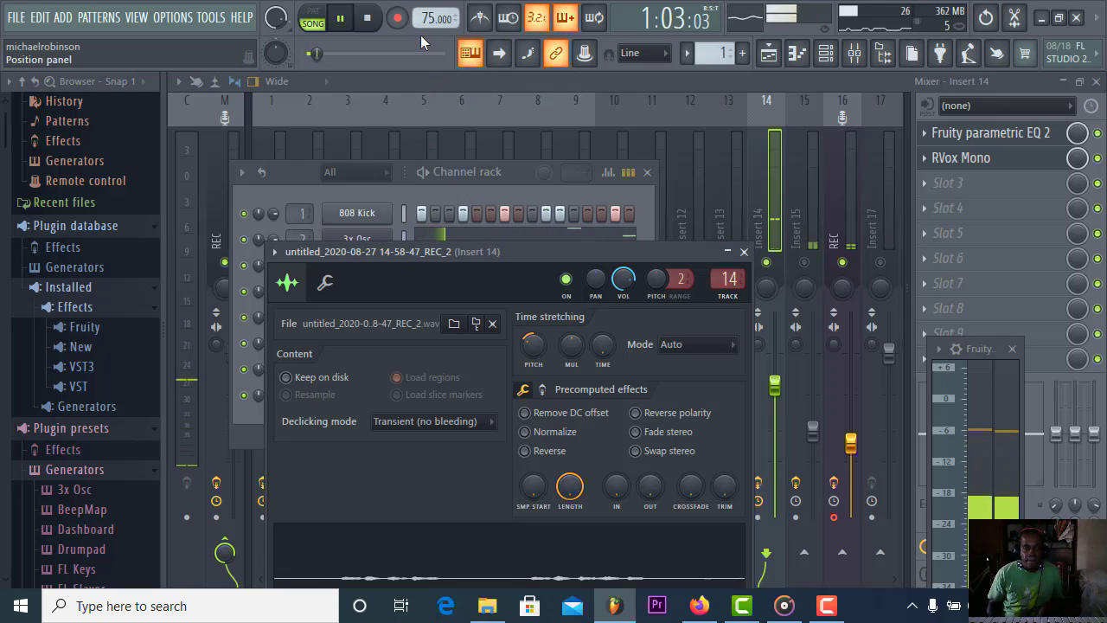
click(369, 18)
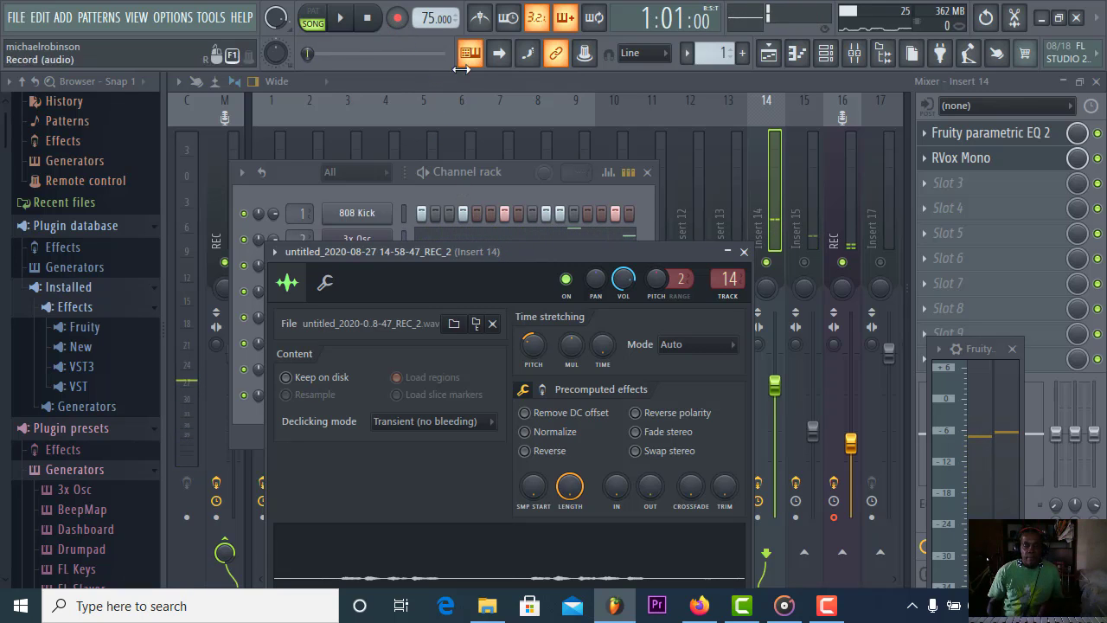
click(744, 252)
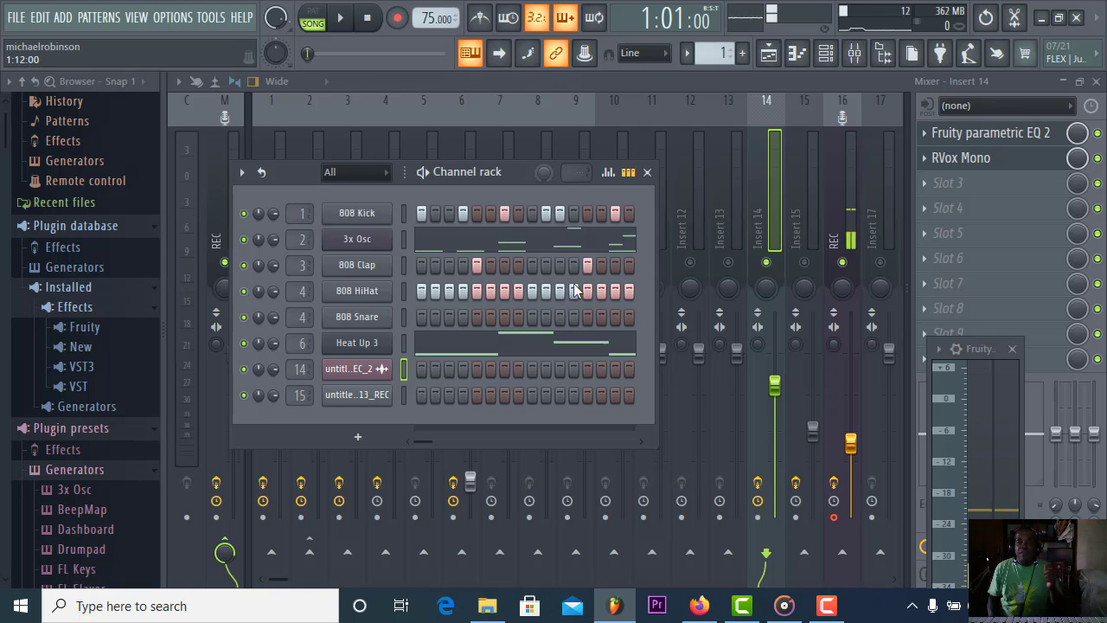
- Unmute Insert 15 and raise its fader slightly above -12 dB while the song plays
click(805, 263)
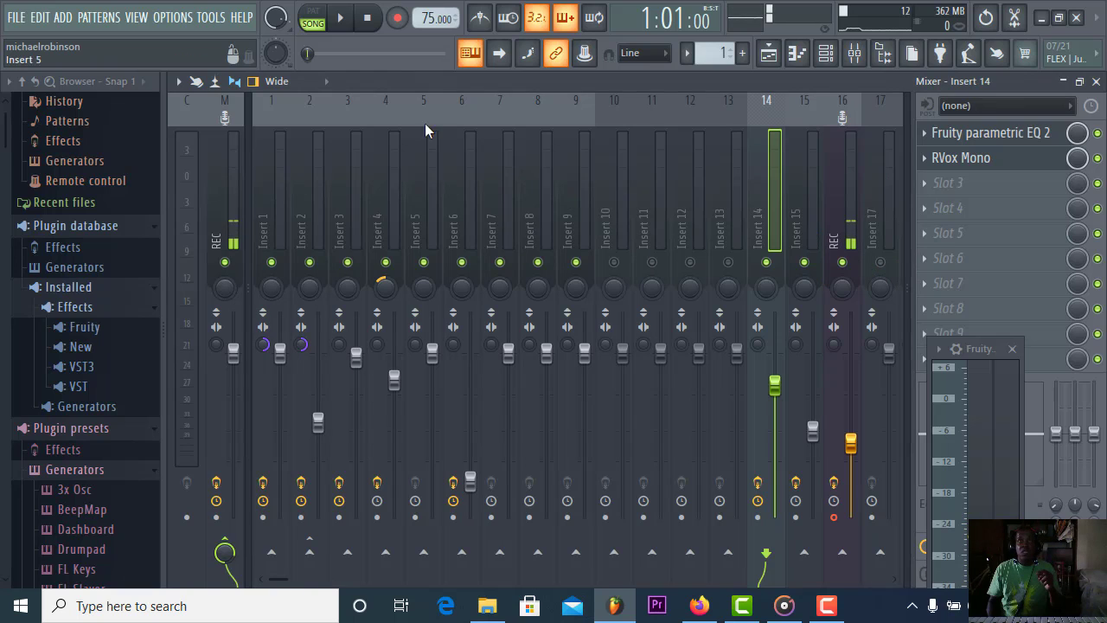
click(340, 18)
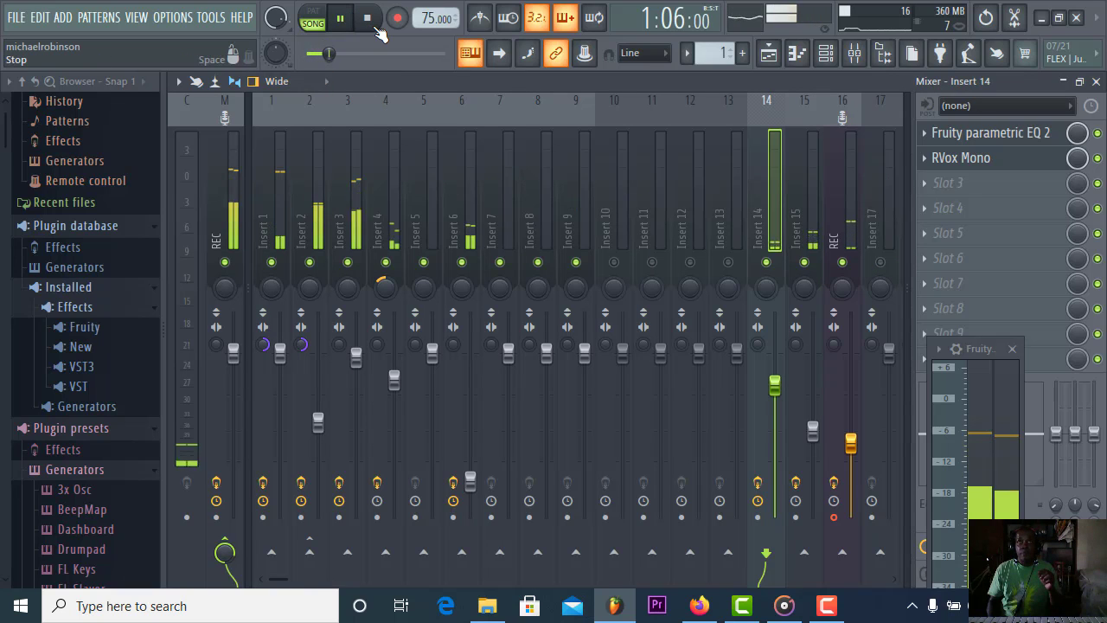
click(813, 432)
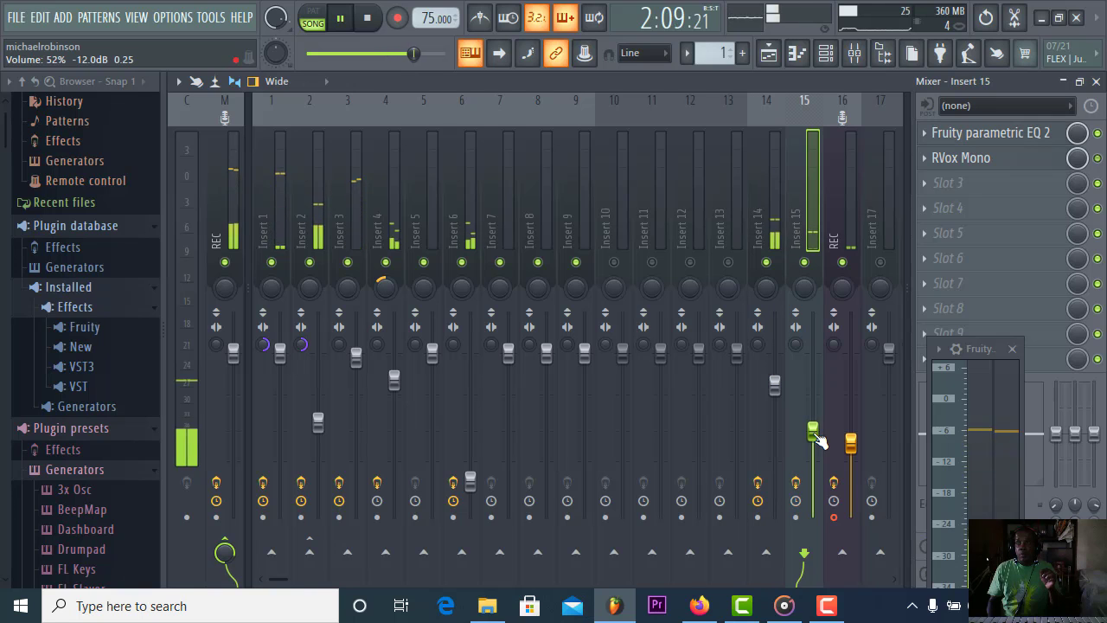
drag(815, 434, 815, 431)
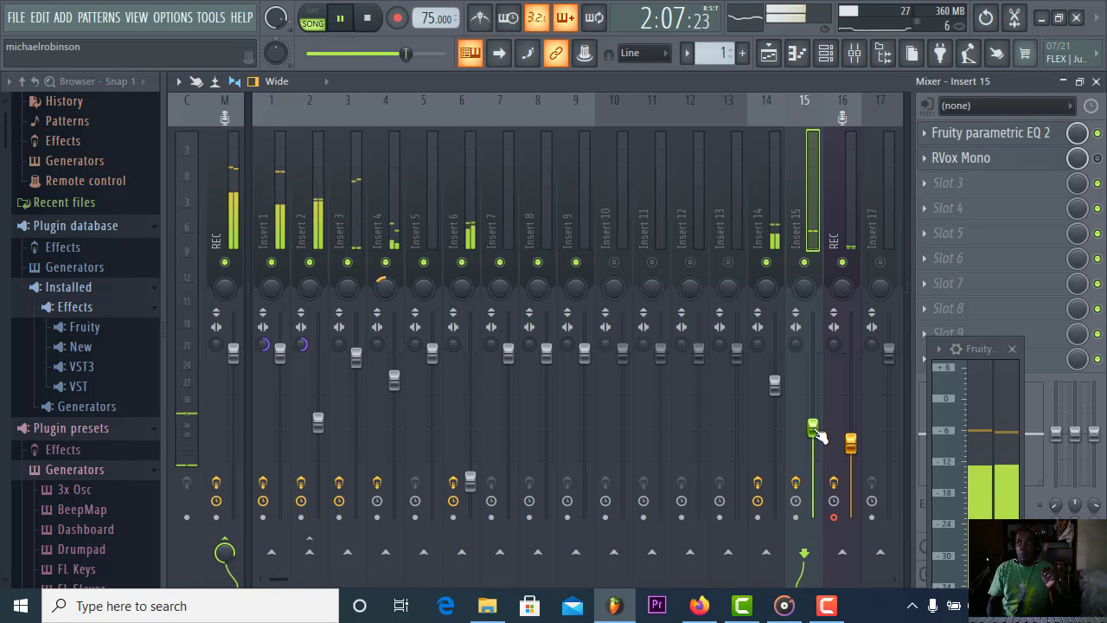
- Raise the Insert 15 fader to about -6.4 dB while the song plays
click(367, 17)
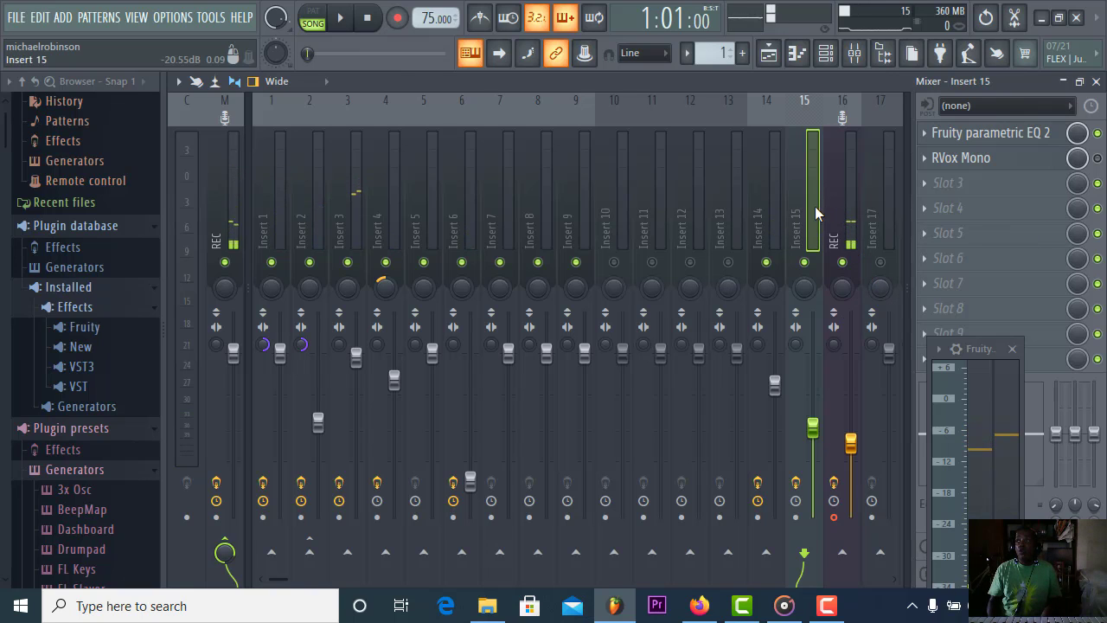
click(991, 132)
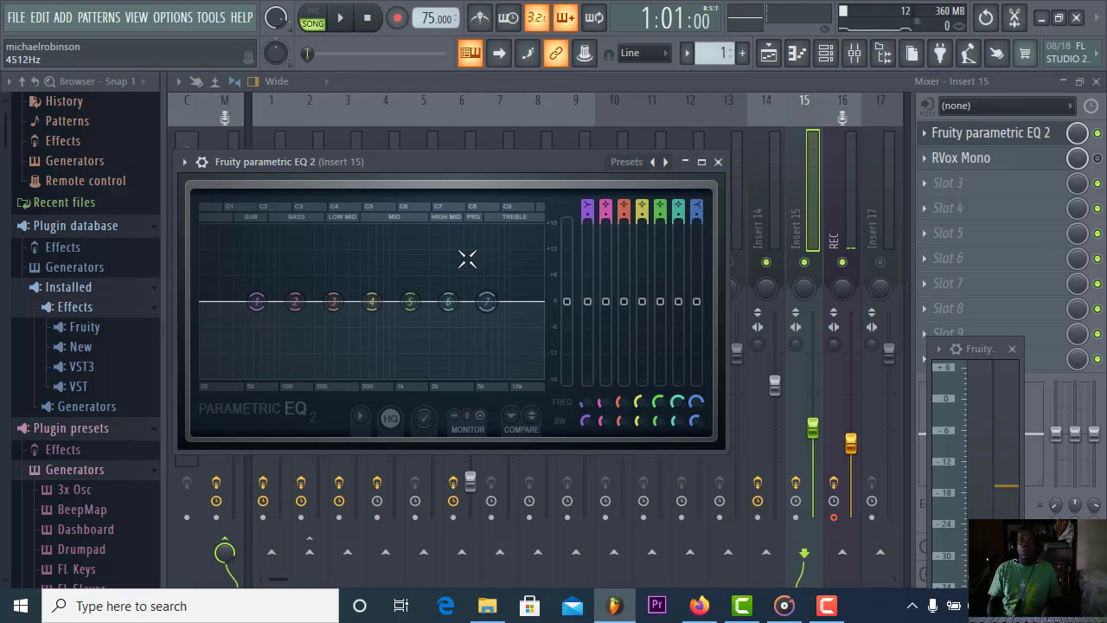
drag(457, 163, 483, 195)
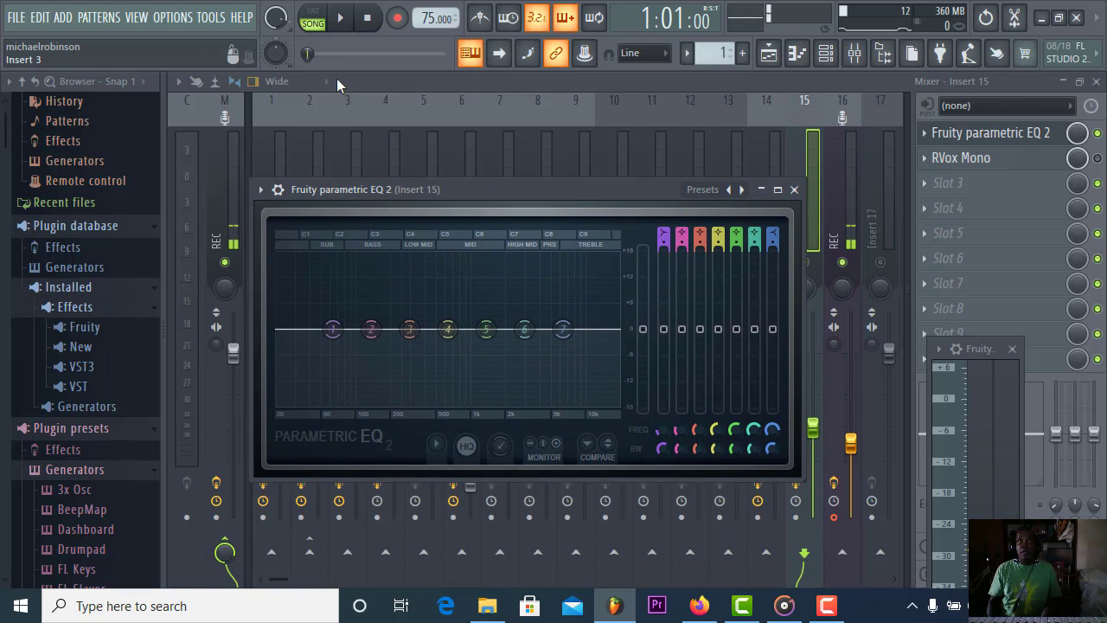
click(340, 17)
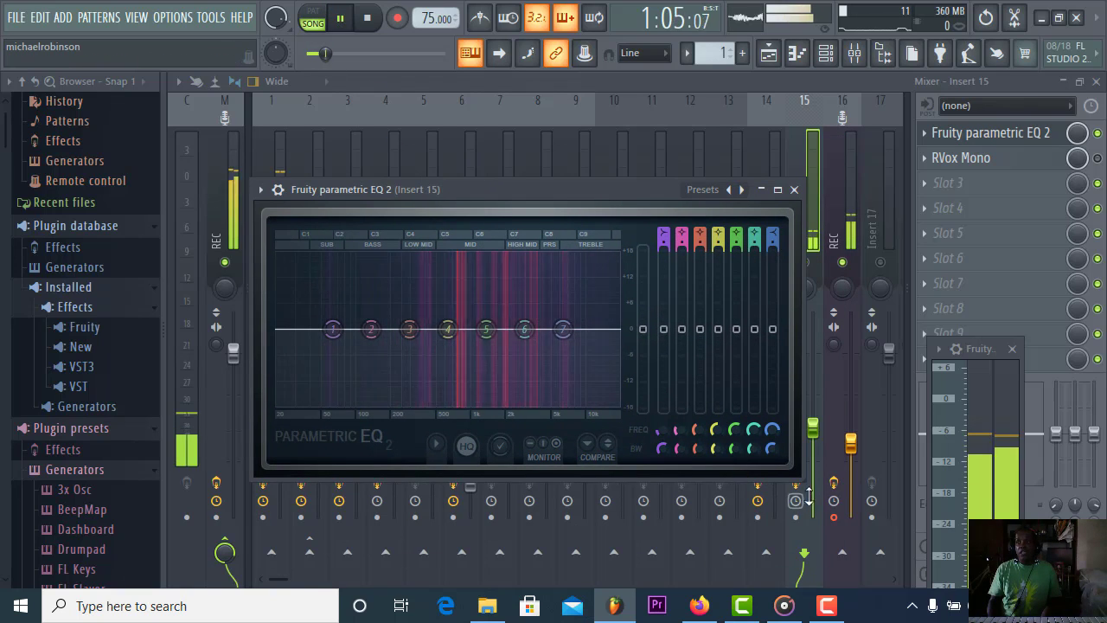
drag(812, 428, 812, 397)
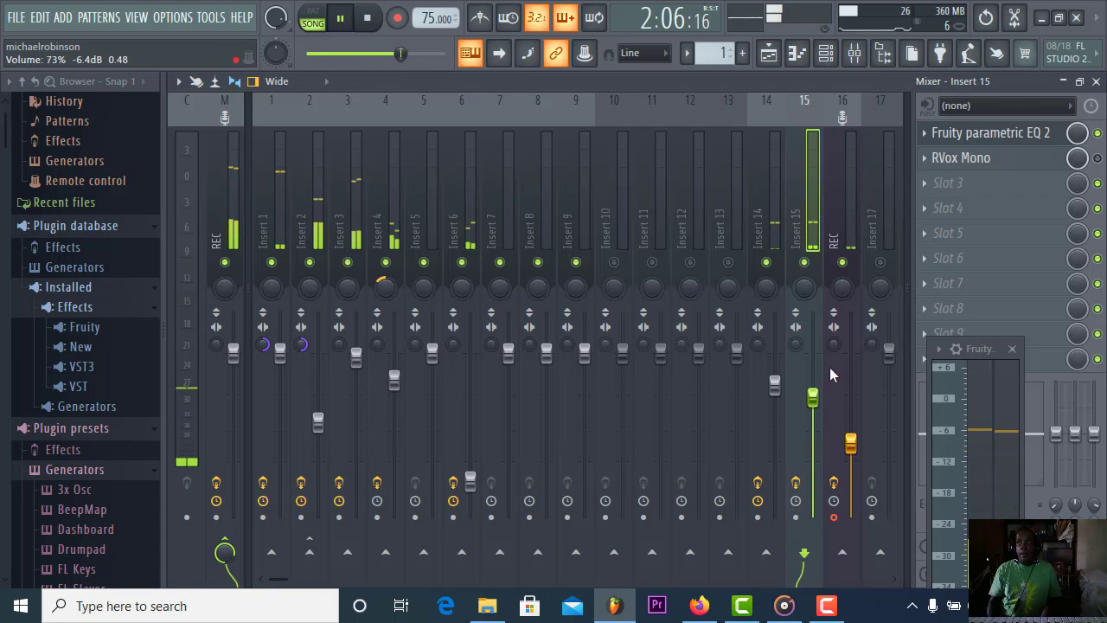
- Make band 1 of Insert 15's Parametric EQ 2 a high pass and move its cutoff up beside band 3
click(974, 135)
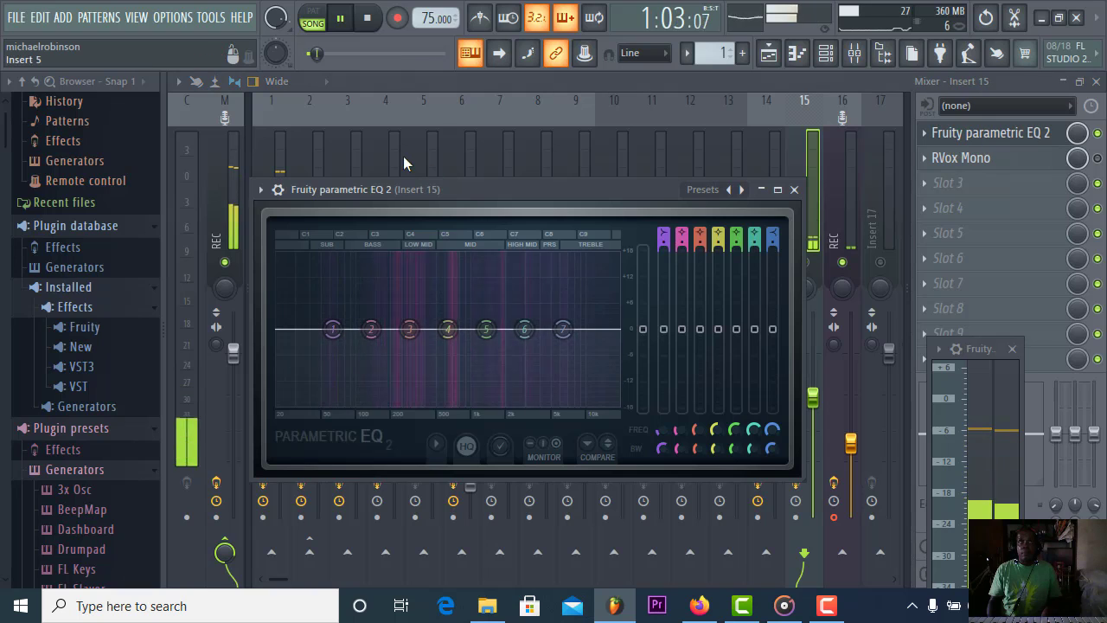
key(space)
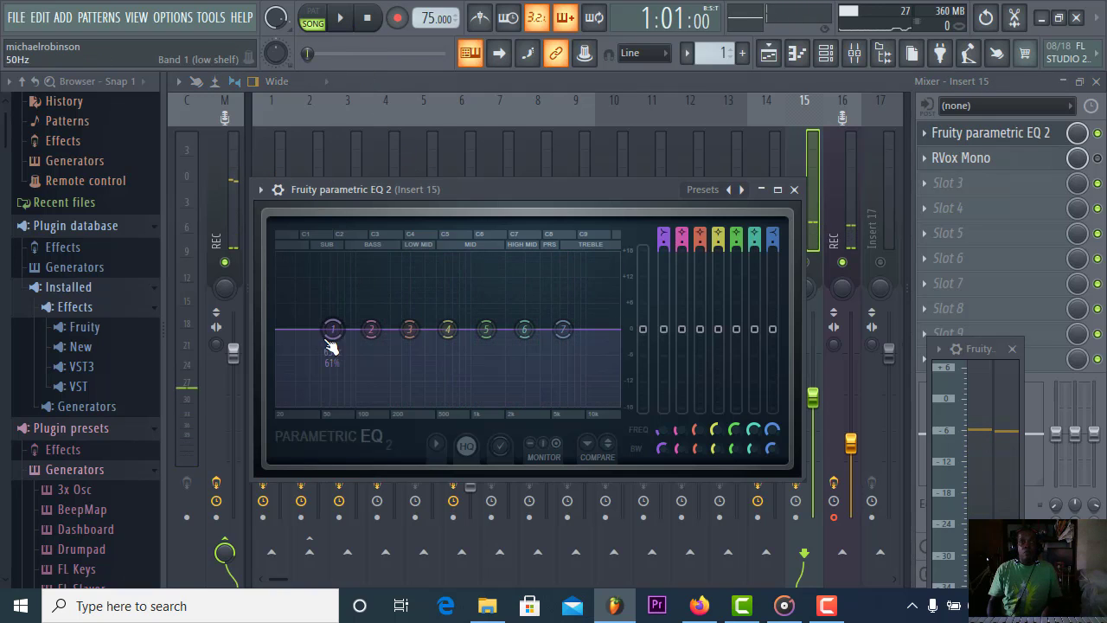
right_click(331, 344)
mouse_move(374, 374)
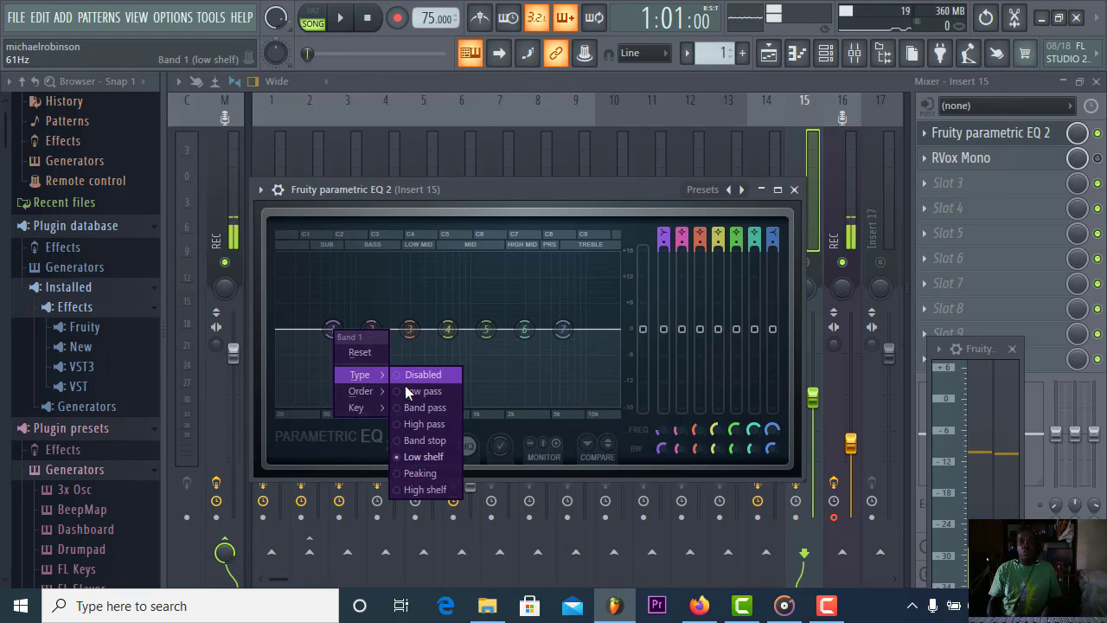
click(413, 424)
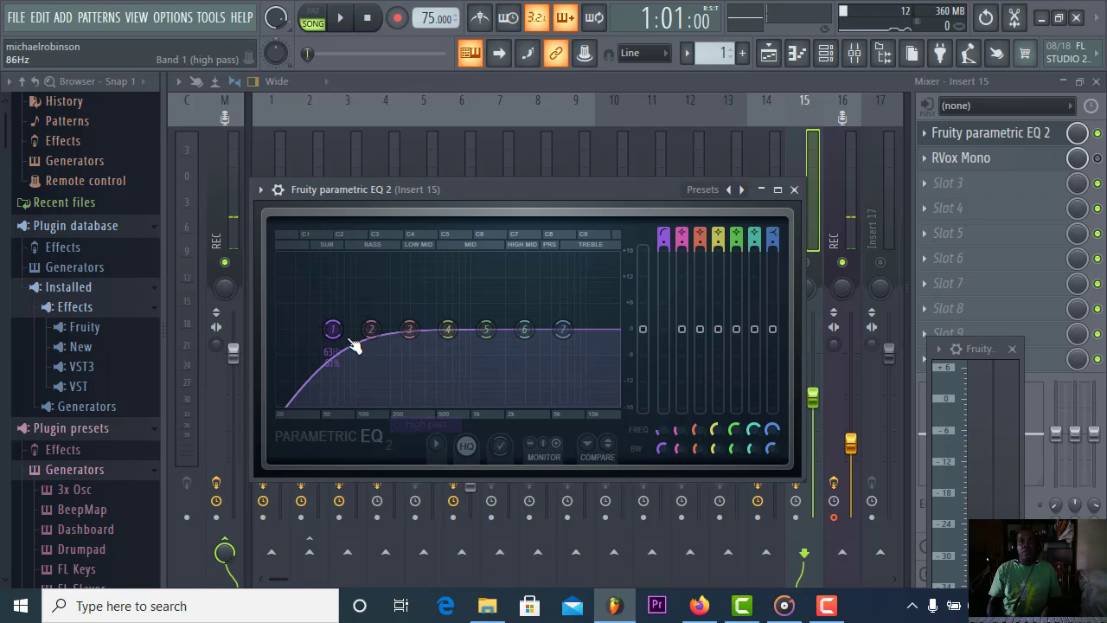
drag(333, 329, 407, 330)
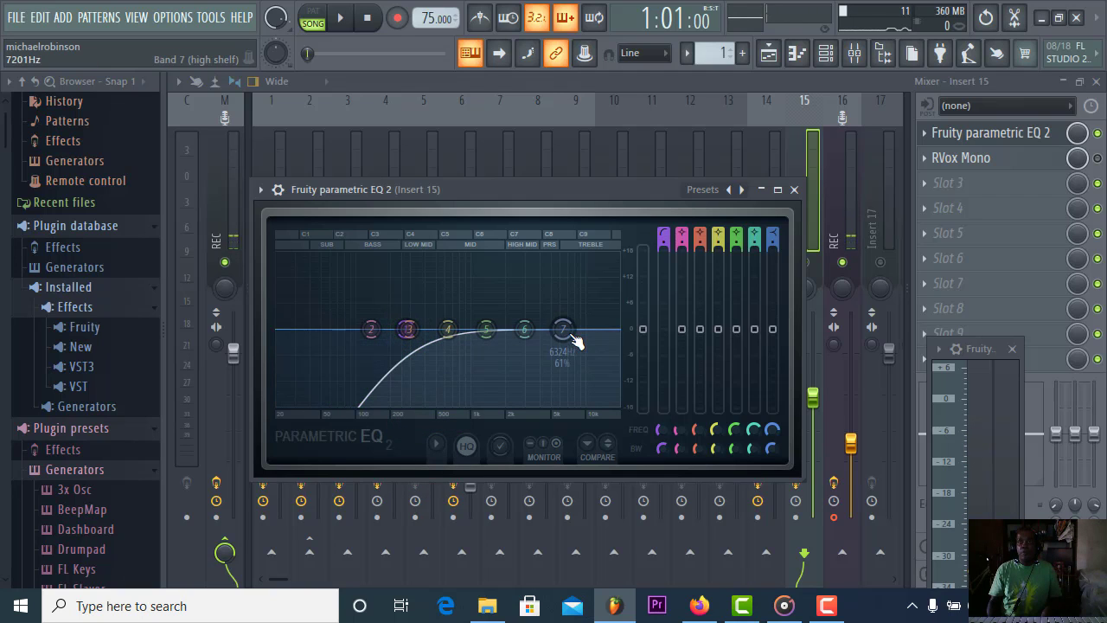
- Make band 7 of Insert 15's EQ a low pass with the Steep 6 order
right_click(566, 332)
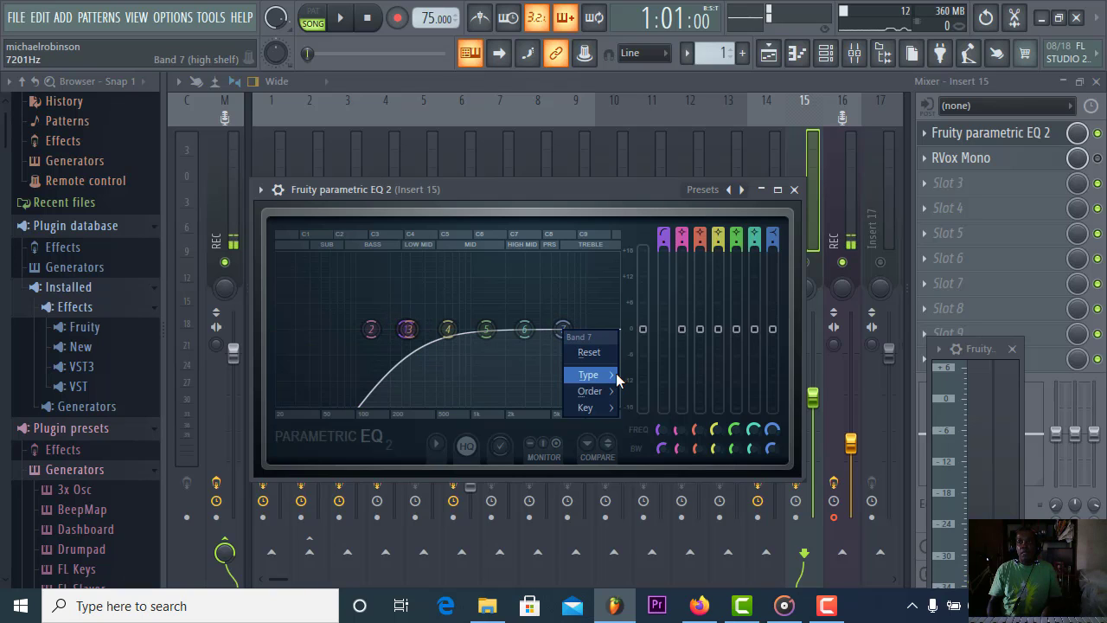
mouse_move(611, 376)
click(638, 392)
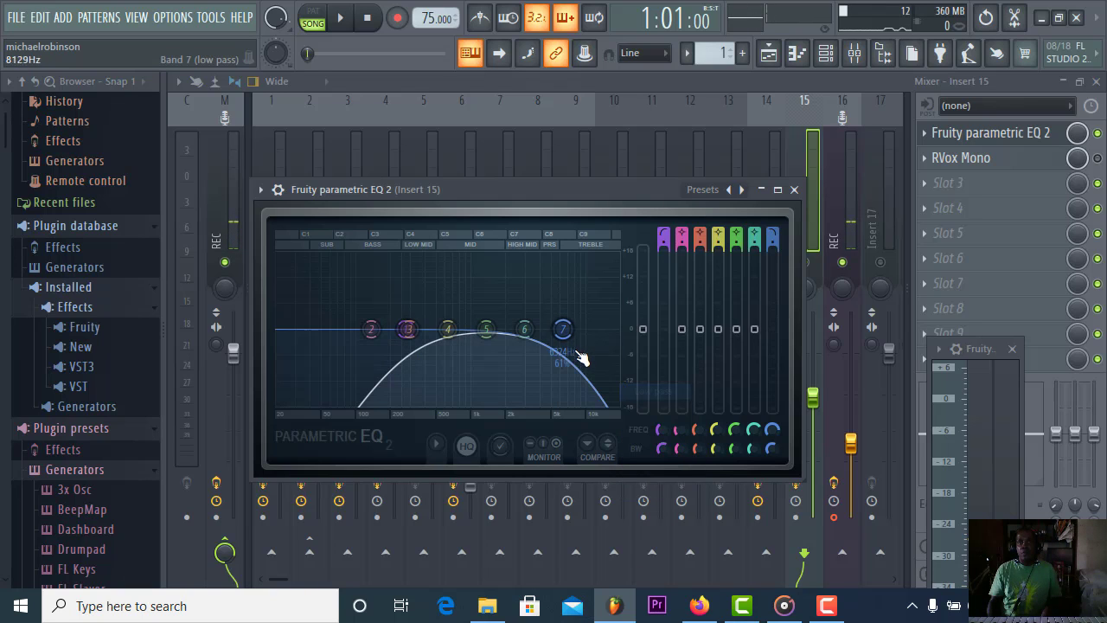
right_click(563, 331)
mouse_move(594, 394)
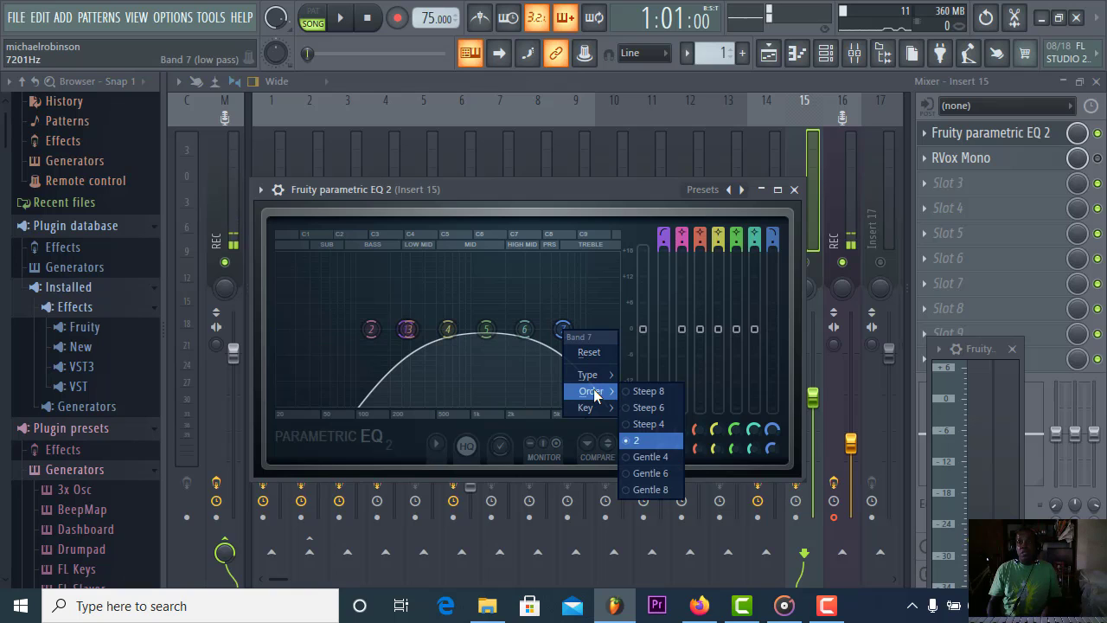
click(633, 406)
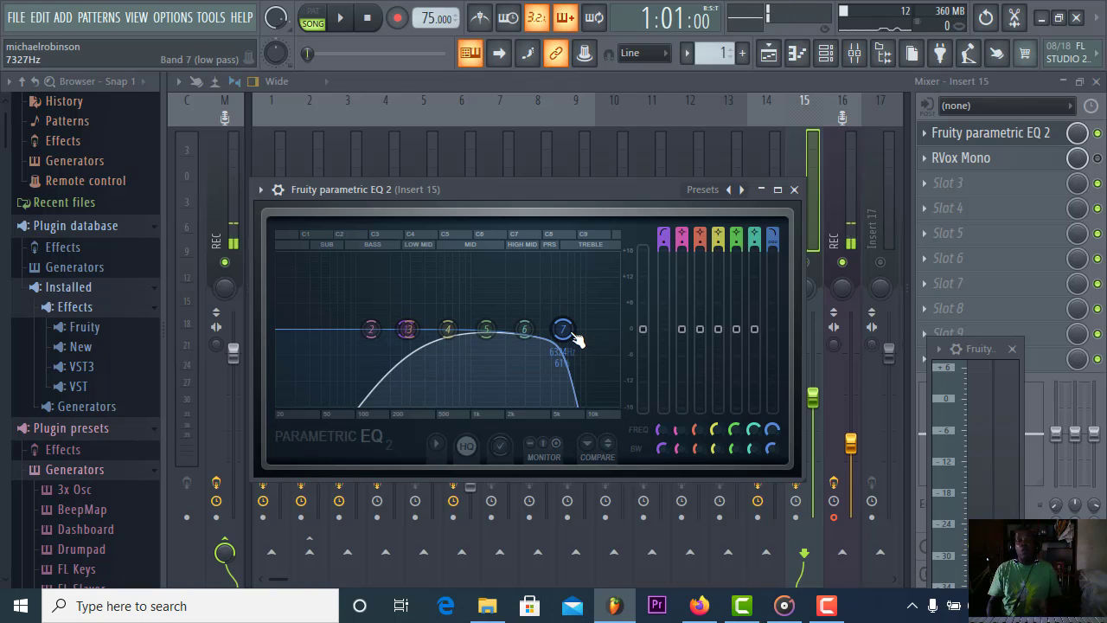
- Shift EQ band 7 slightly higher in frequency and make a slight, narrow cut with band 6 at about 4226 Hz
drag(574, 336, 542, 329)
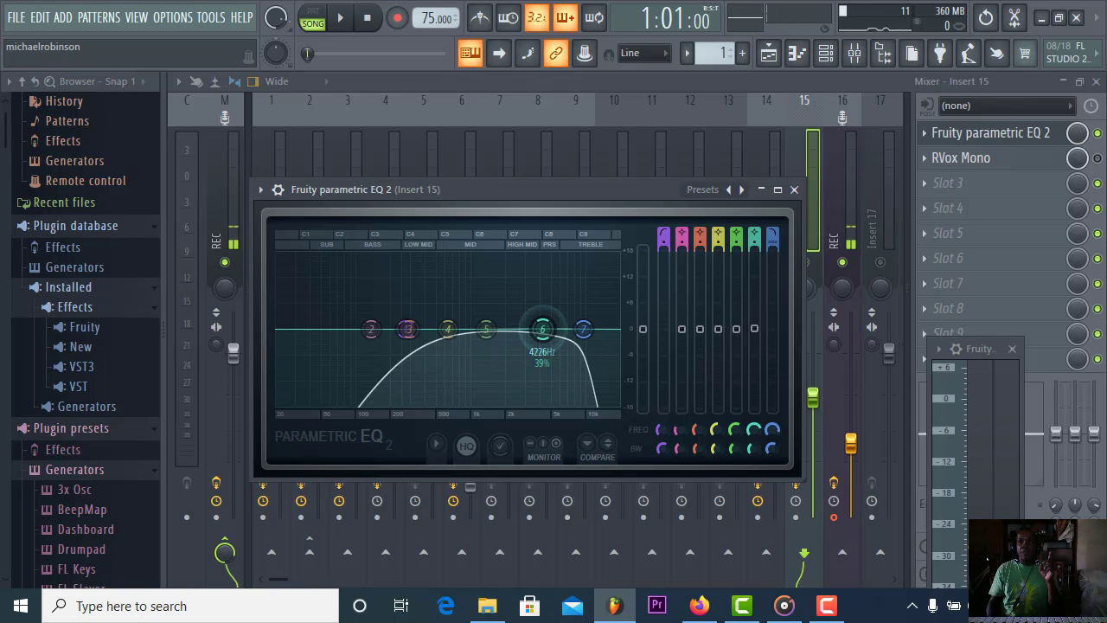
scroll(543, 329, down, 8)
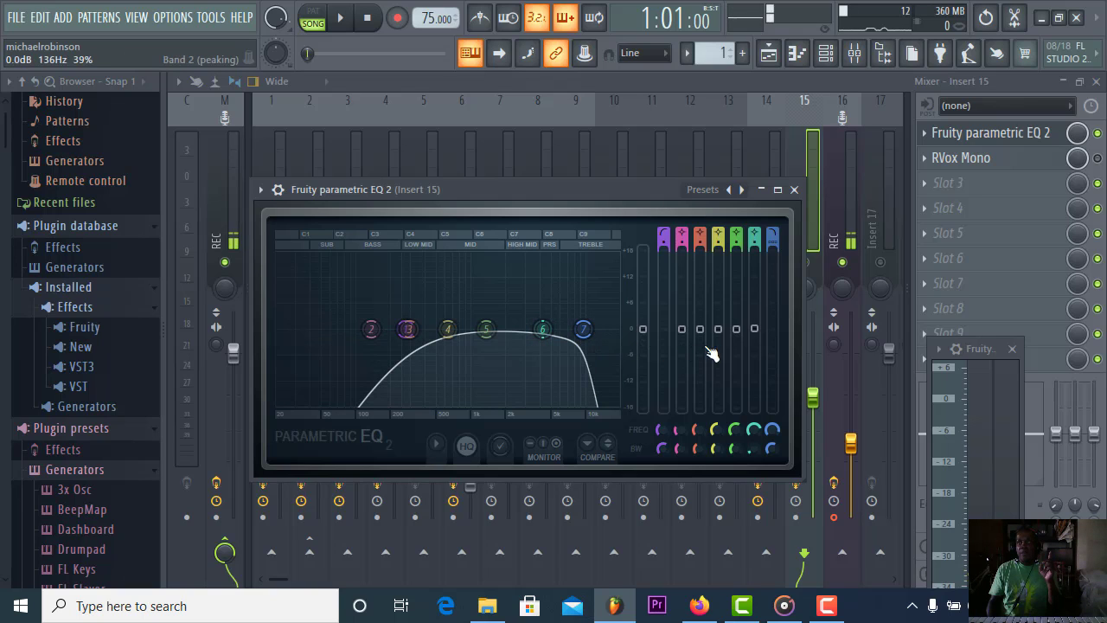
drag(738, 332, 754, 330)
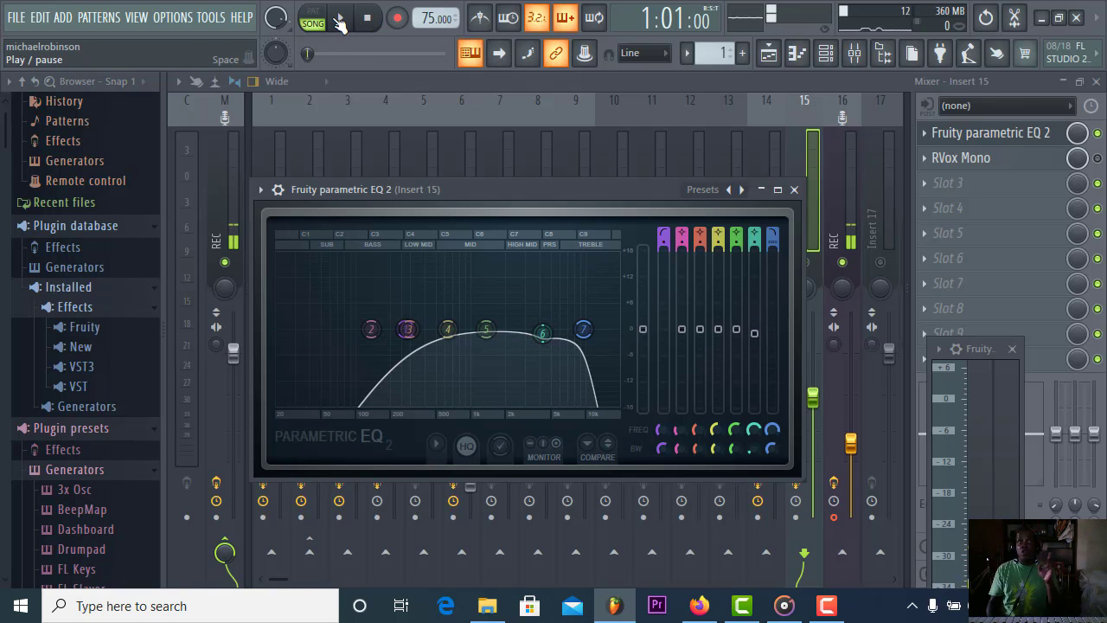
- While the song plays, make a slight, narrow cut with EQ band 5 at about 3062 Hz and move band 4 to about 1780 Hz
click(341, 19)
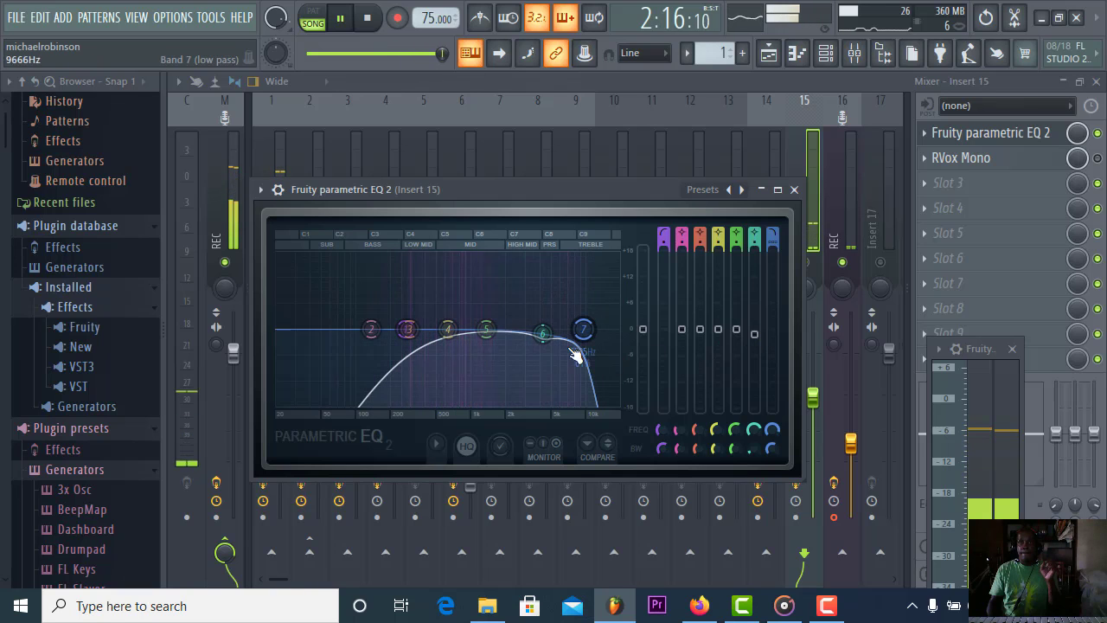
drag(489, 335, 520, 330)
drag(521, 329, 527, 328)
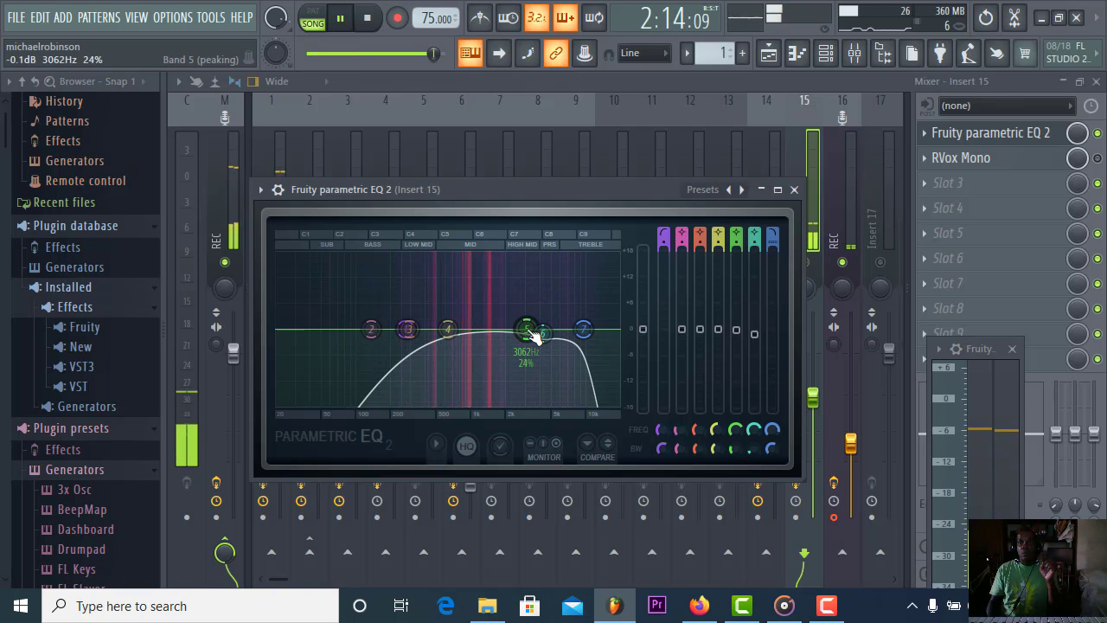
scroll(529, 331, down, 2)
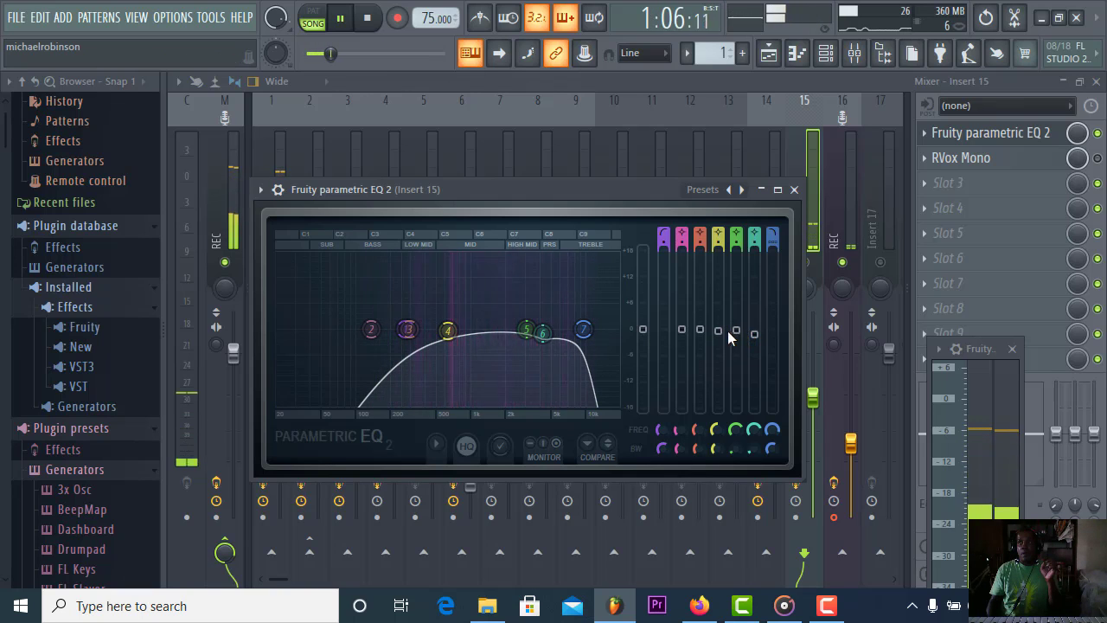
drag(526, 331, 526, 336)
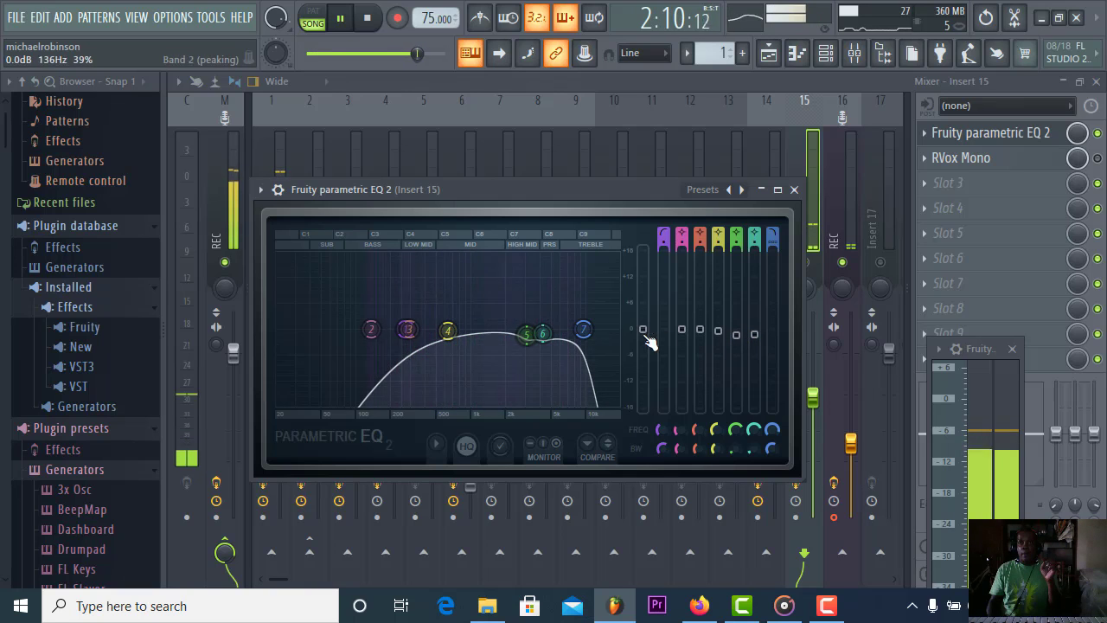
drag(456, 334, 500, 331)
click(367, 18)
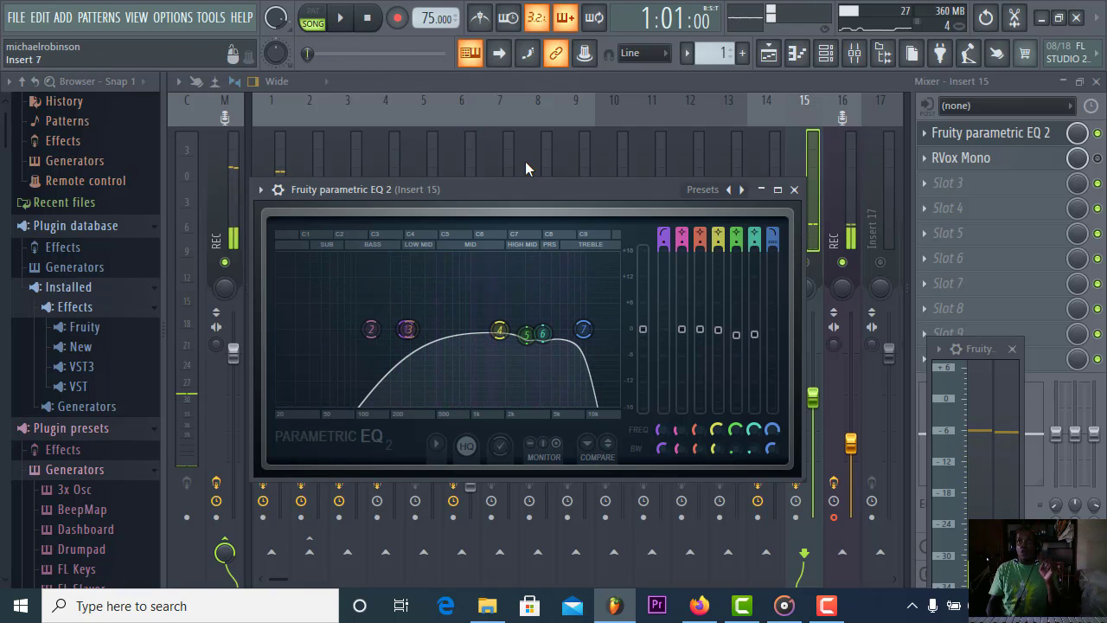
- Detach Insert 15's Parametric EQ 2 window and move it down to uncover the mixer's mute lights
drag(540, 190, 634, 193)
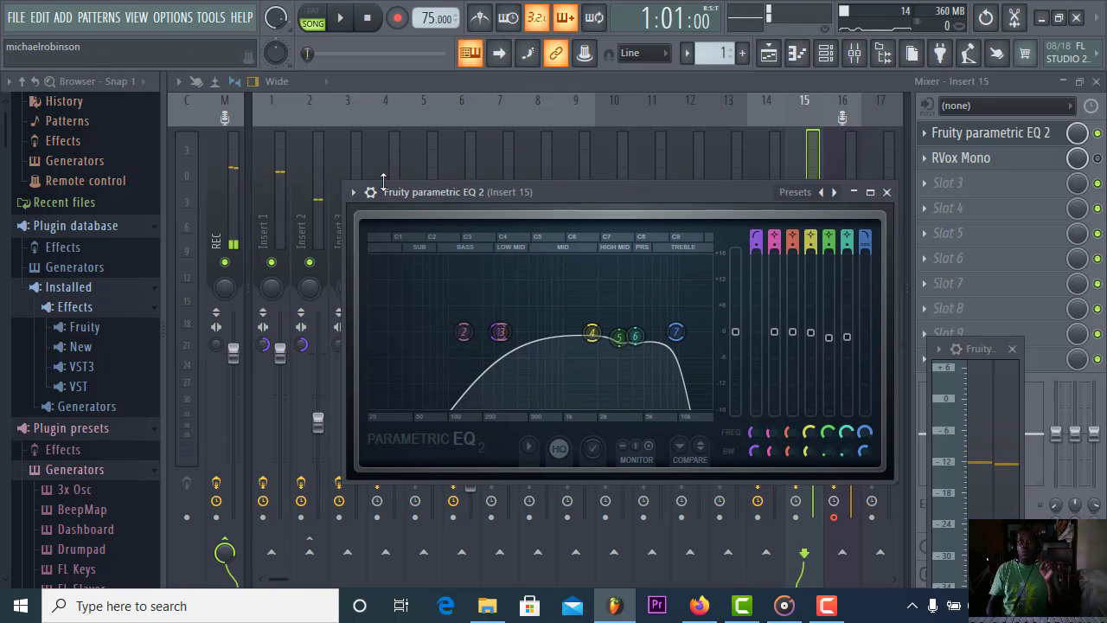
click(353, 192)
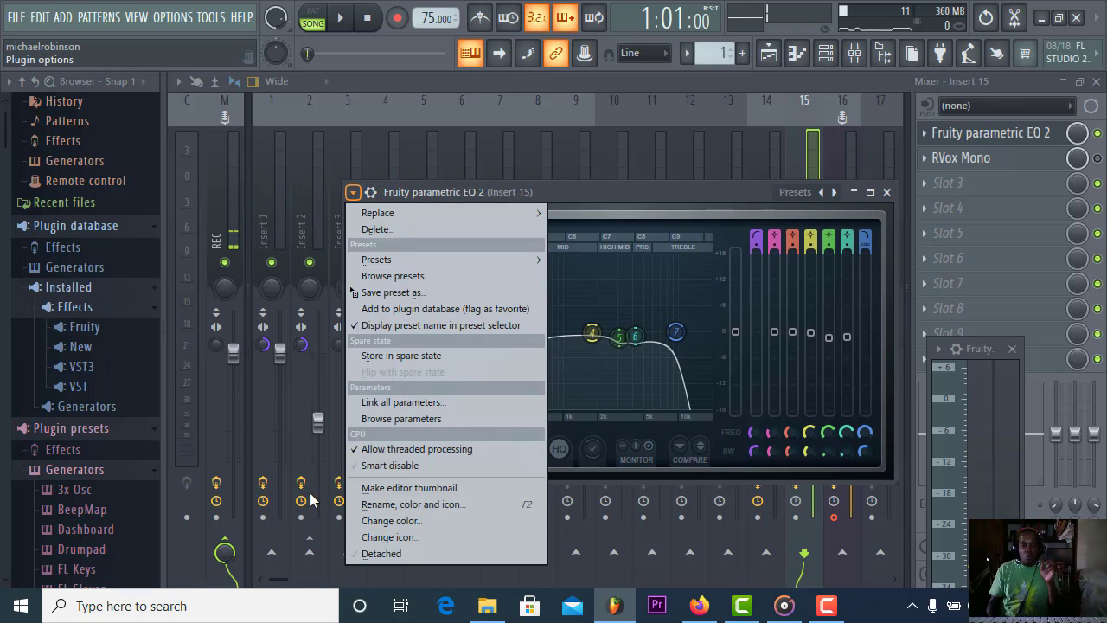
click(376, 554)
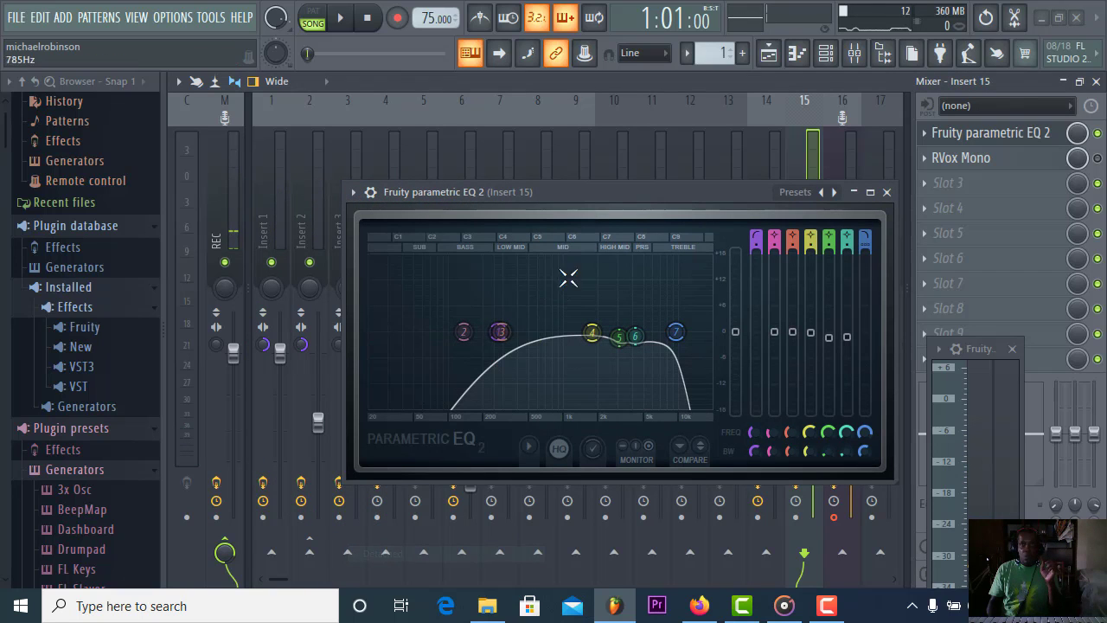
drag(618, 197, 627, 316)
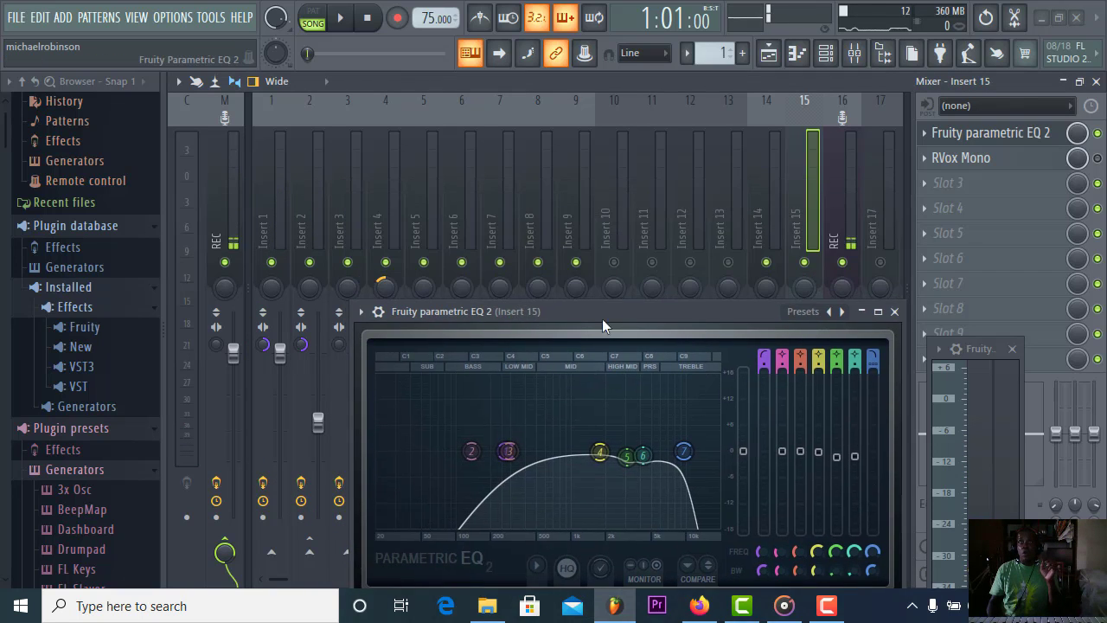
- Mute mixer Inserts 1 to 6 and Insert 14, and play Insert 15 on its own through its EQ
drag(272, 268, 429, 267)
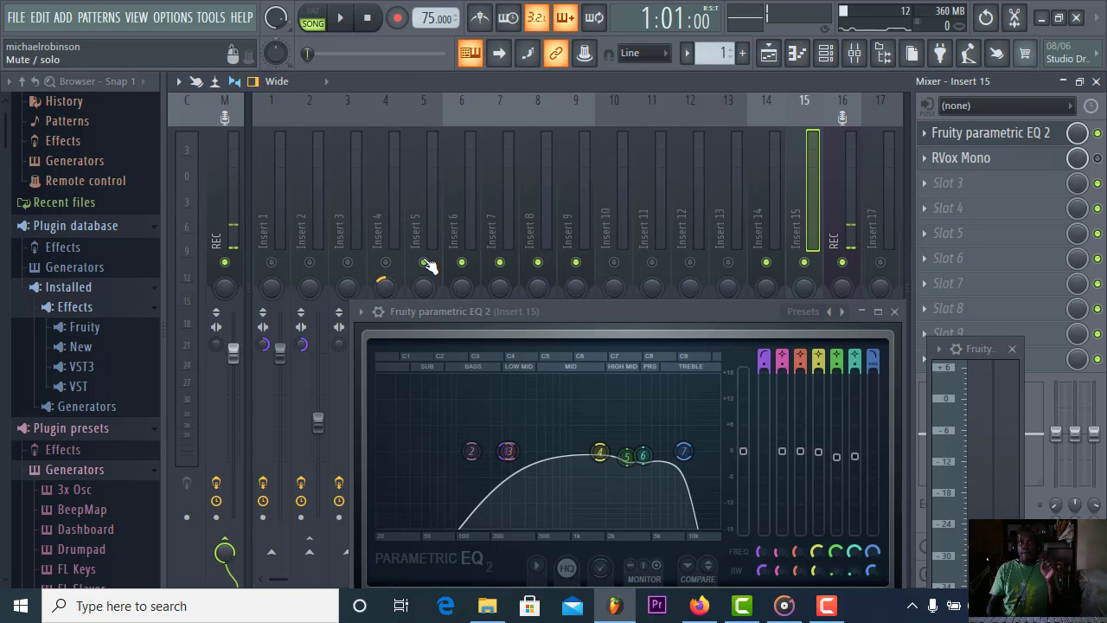
click(340, 17)
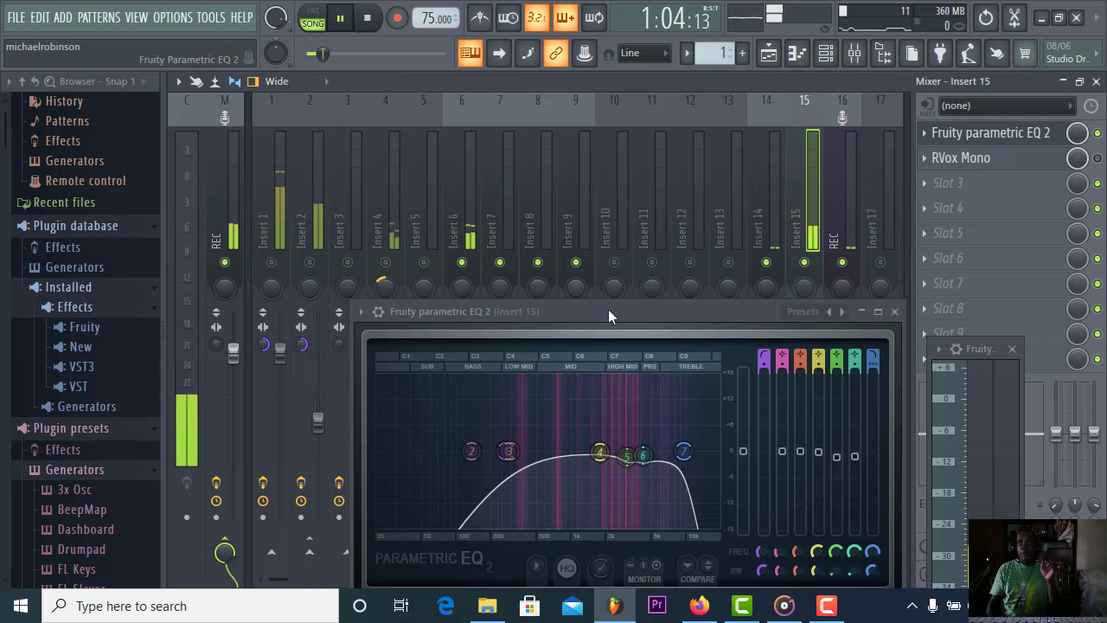
drag(611, 313, 573, 244)
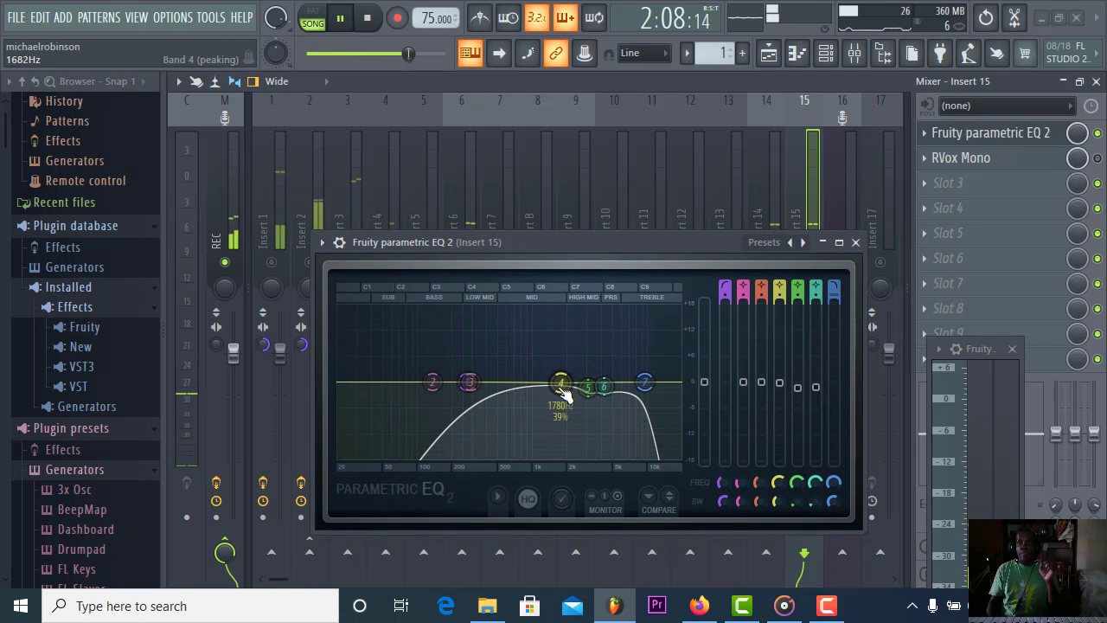
mouse_move(564, 387)
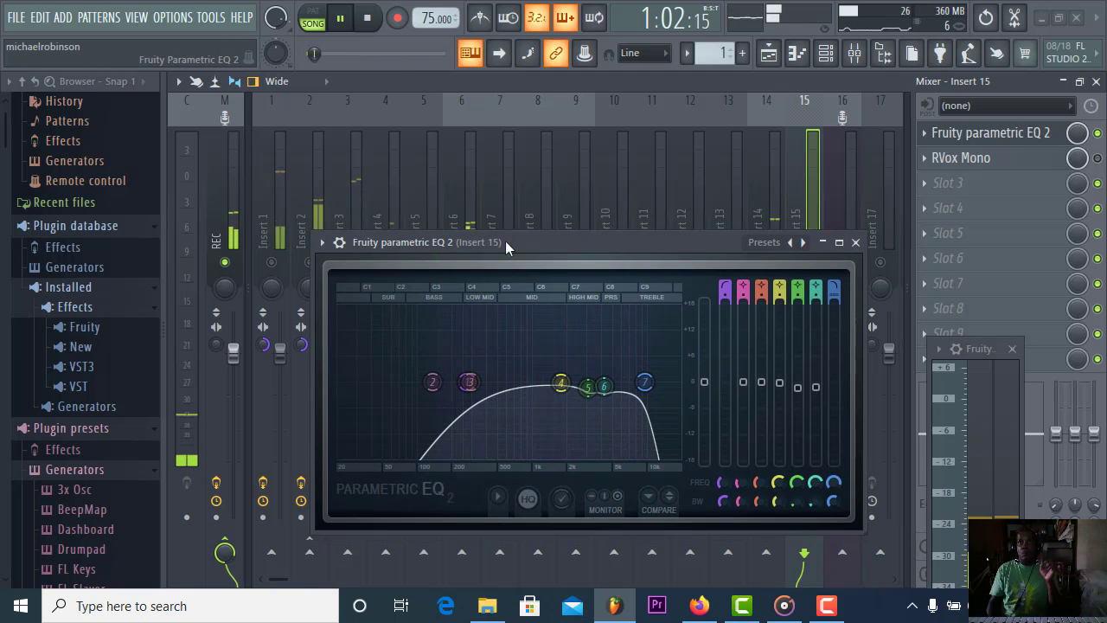
drag(506, 240, 483, 318)
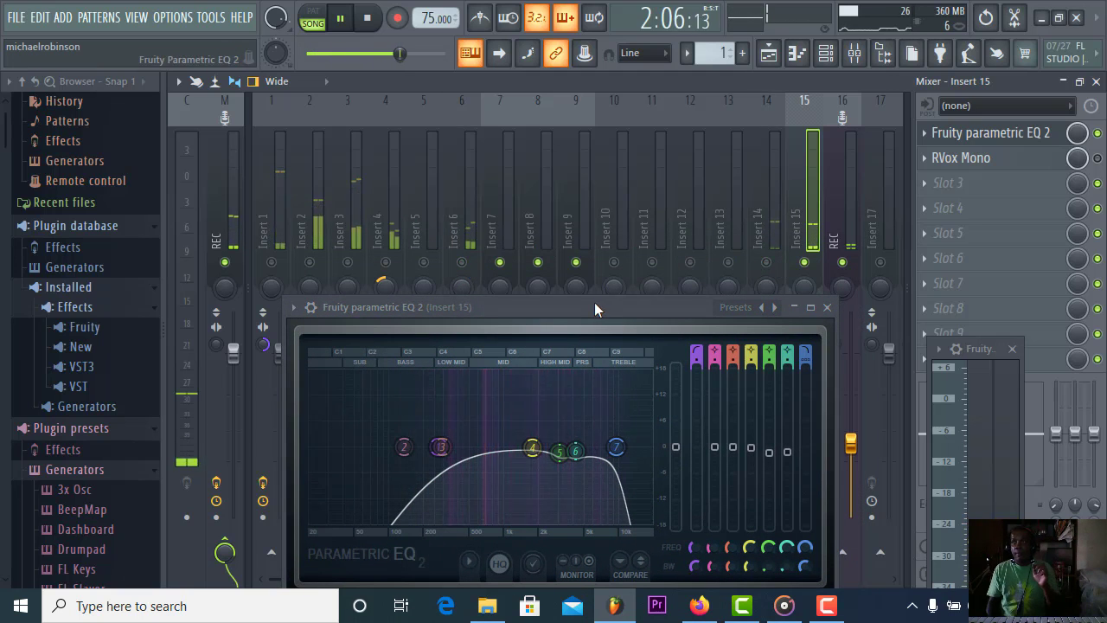
key(space)
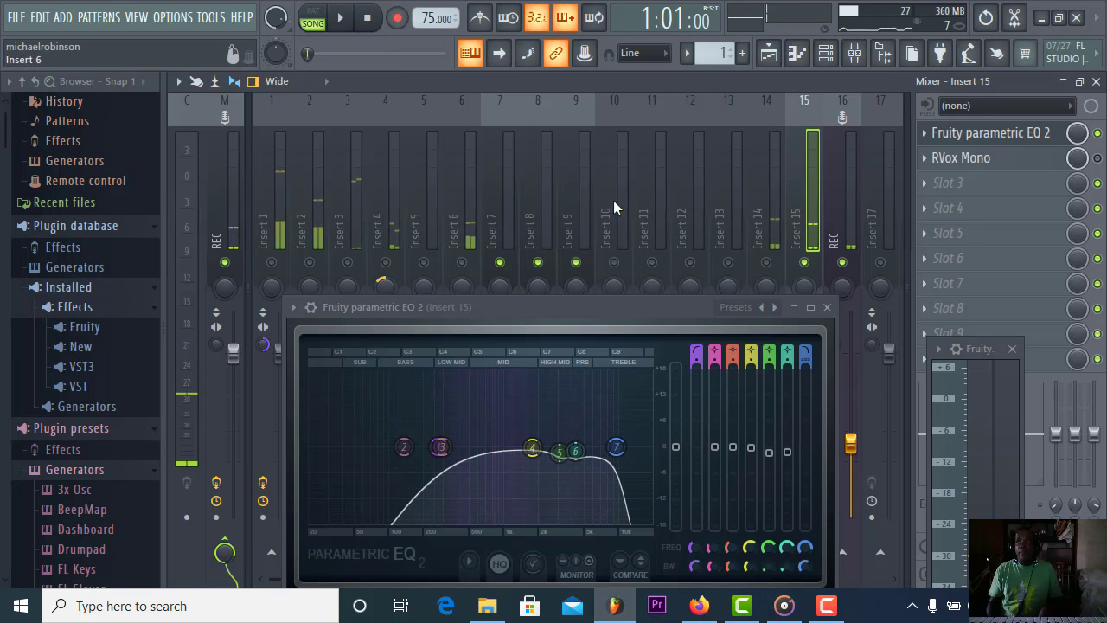
- Show the channel rack clear of the EQ window and select the recording channel routed to mixer track 15
click(826, 53)
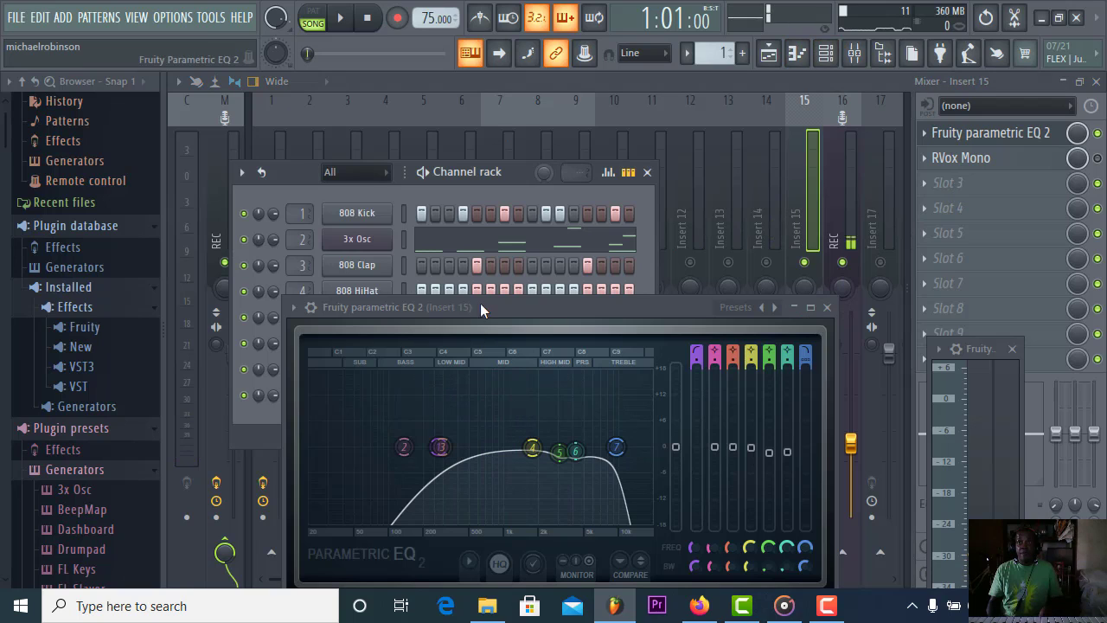
drag(610, 316, 1014, 299)
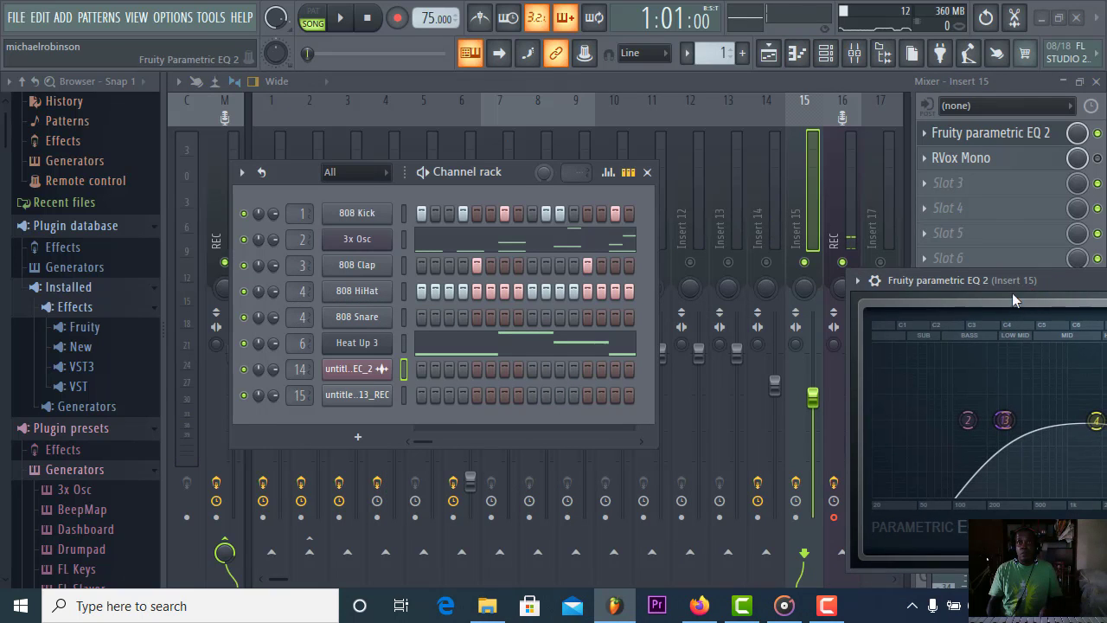
click(407, 395)
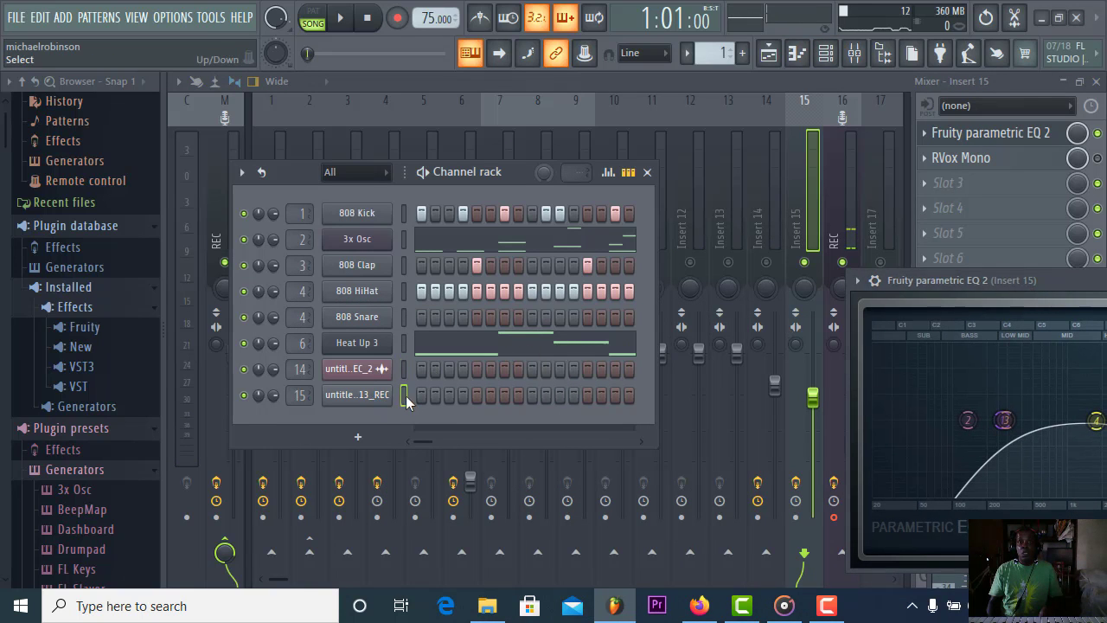
- Open the recording from the channel routed to mixer track 15 in the audio editor
click(372, 396)
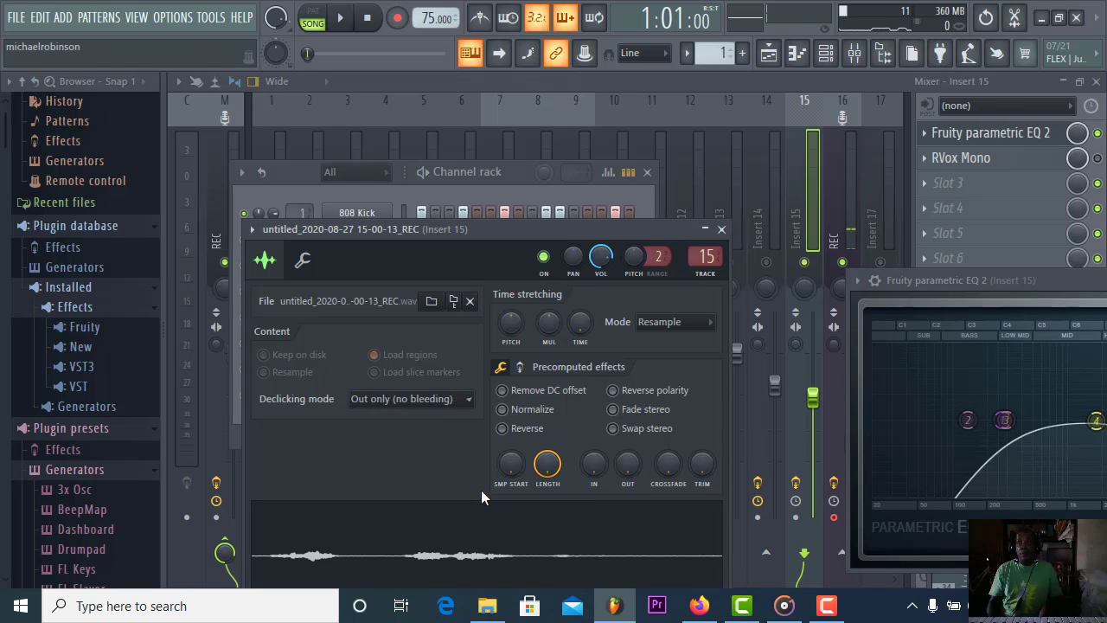
right_click(605, 534)
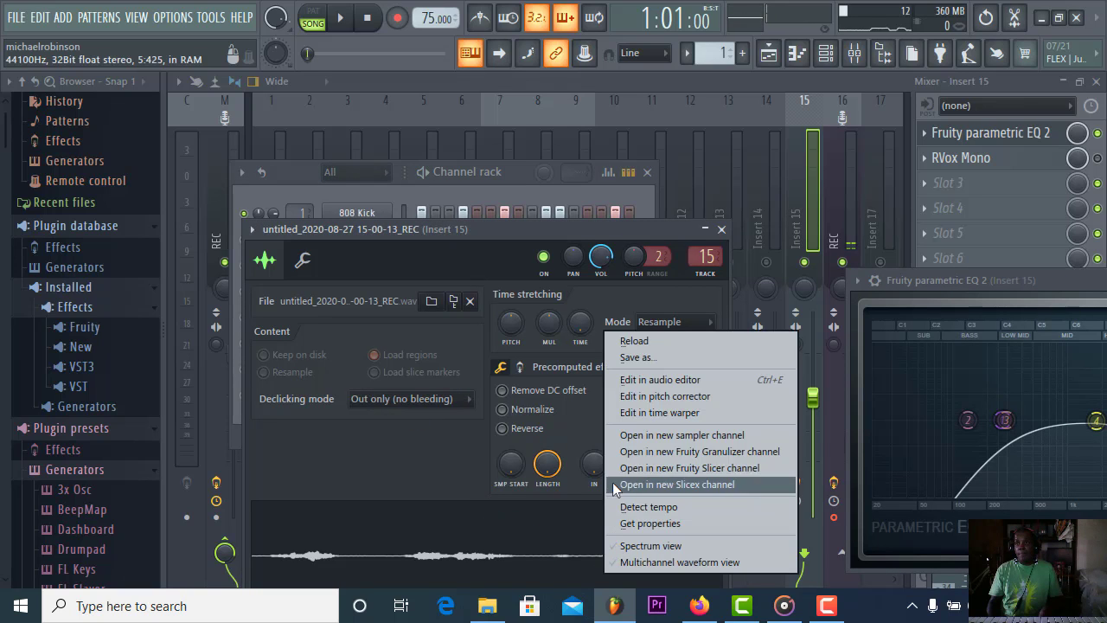
click(621, 384)
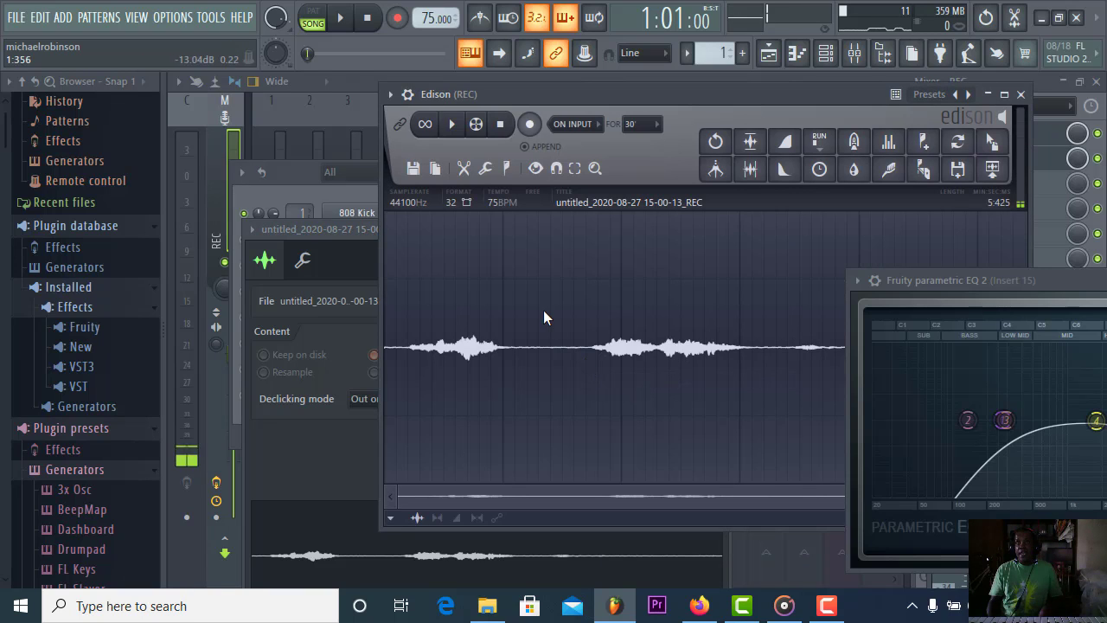
- Denoise the whole recording using a noise profile acquired from the quiet gap between its first two phrases
drag(540, 299, 551, 303)
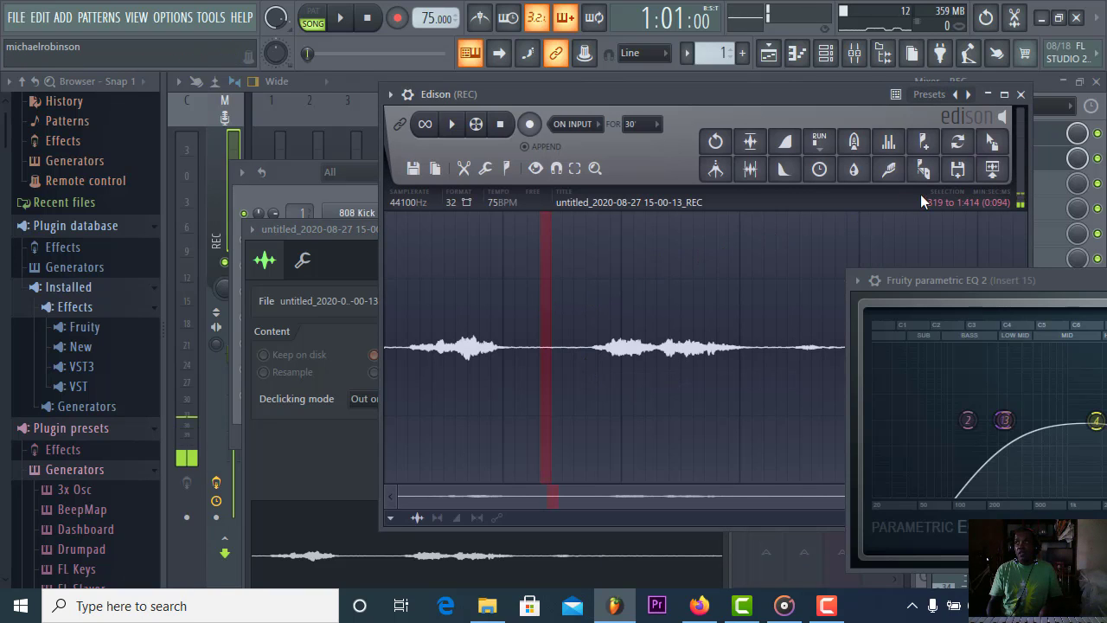
click(957, 168)
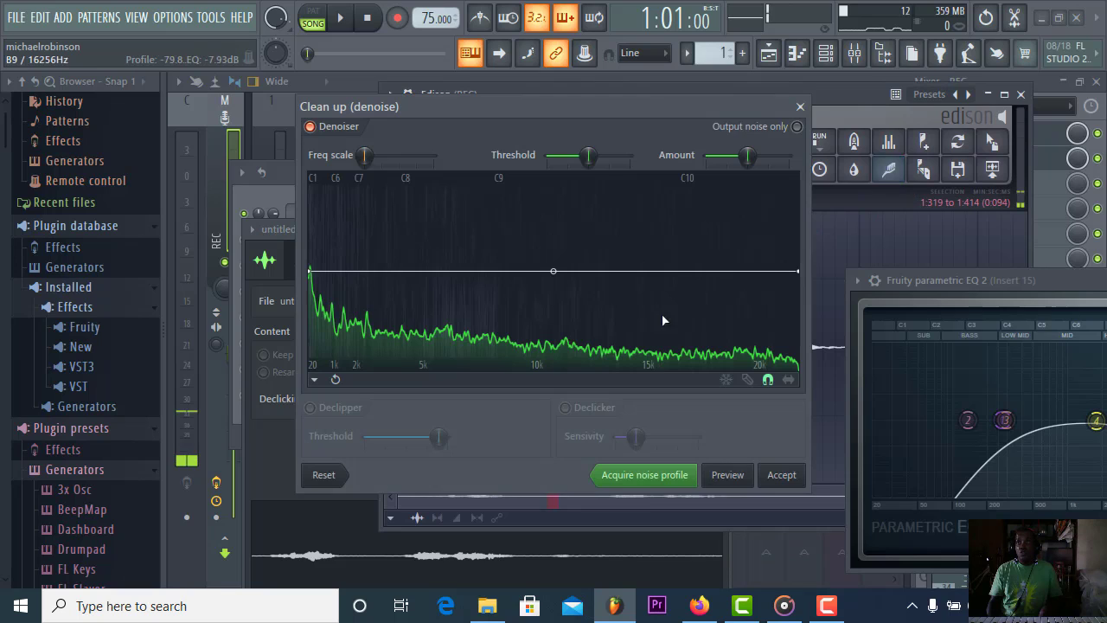
click(644, 477)
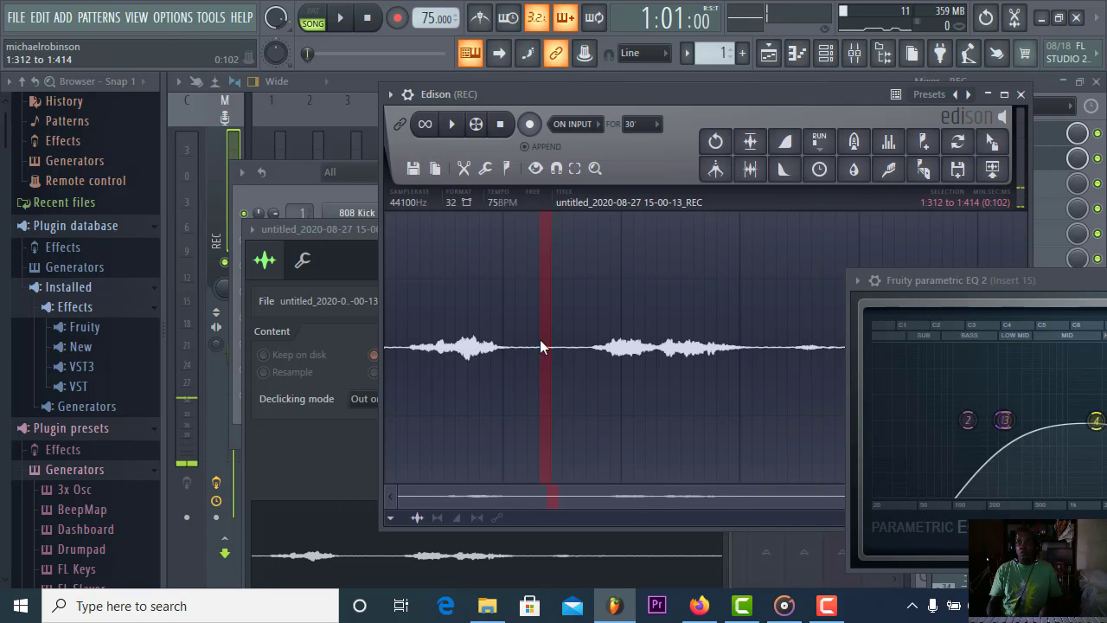
drag(540, 339, 310, 337)
drag(552, 325, 626, 322)
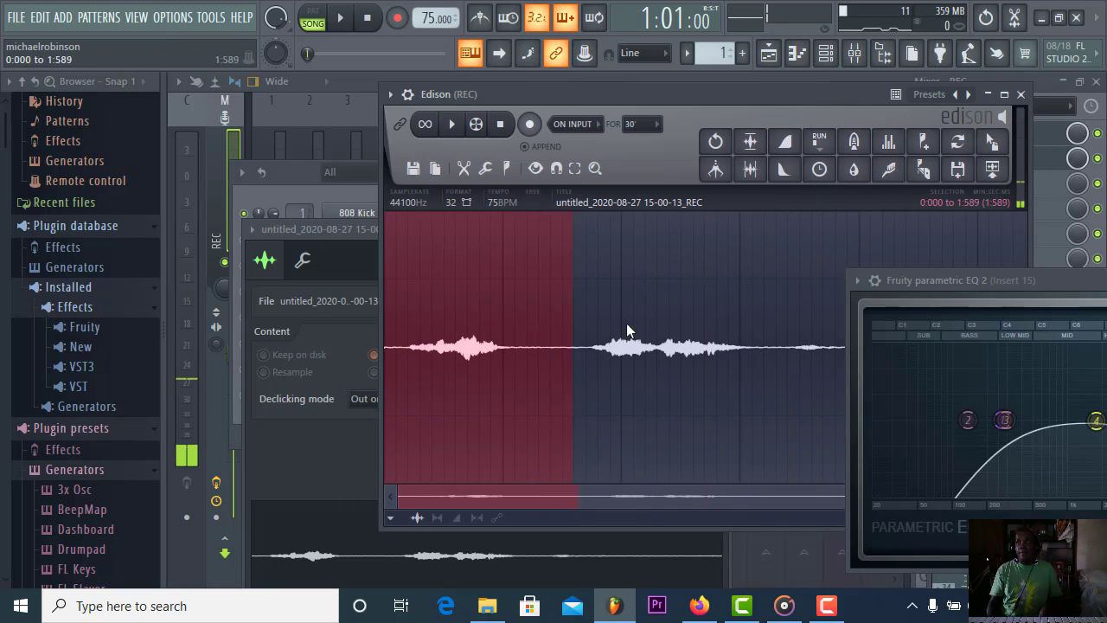
click(889, 167)
click(769, 481)
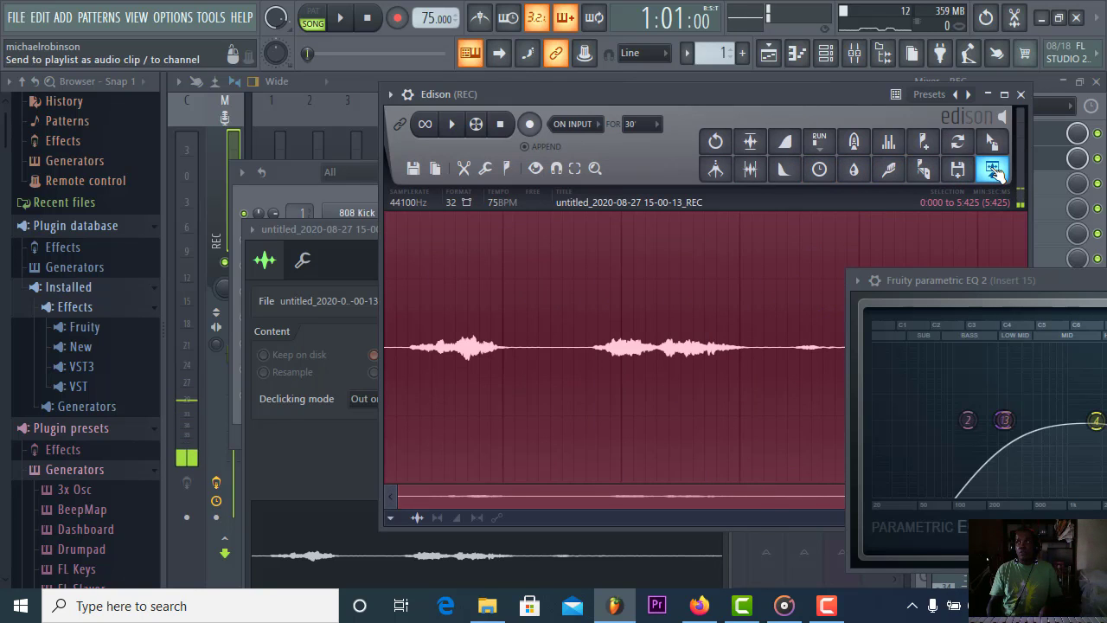
- Send the denoised recording to the playlist as an audio clip, close Edison and disable its effect slot
click(992, 170)
click(1021, 95)
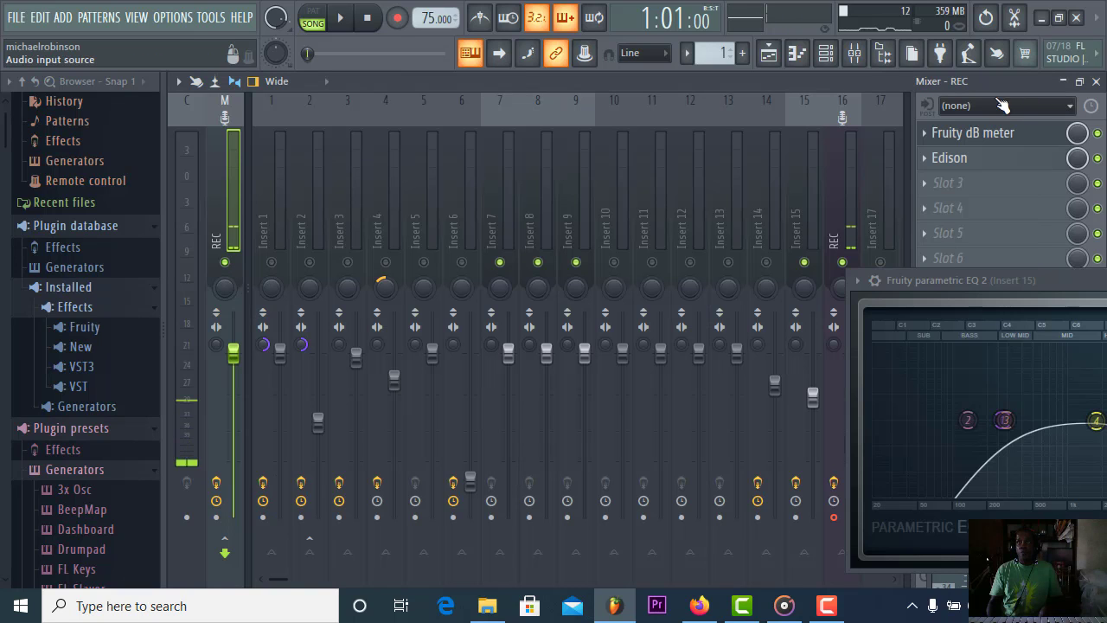
click(1097, 158)
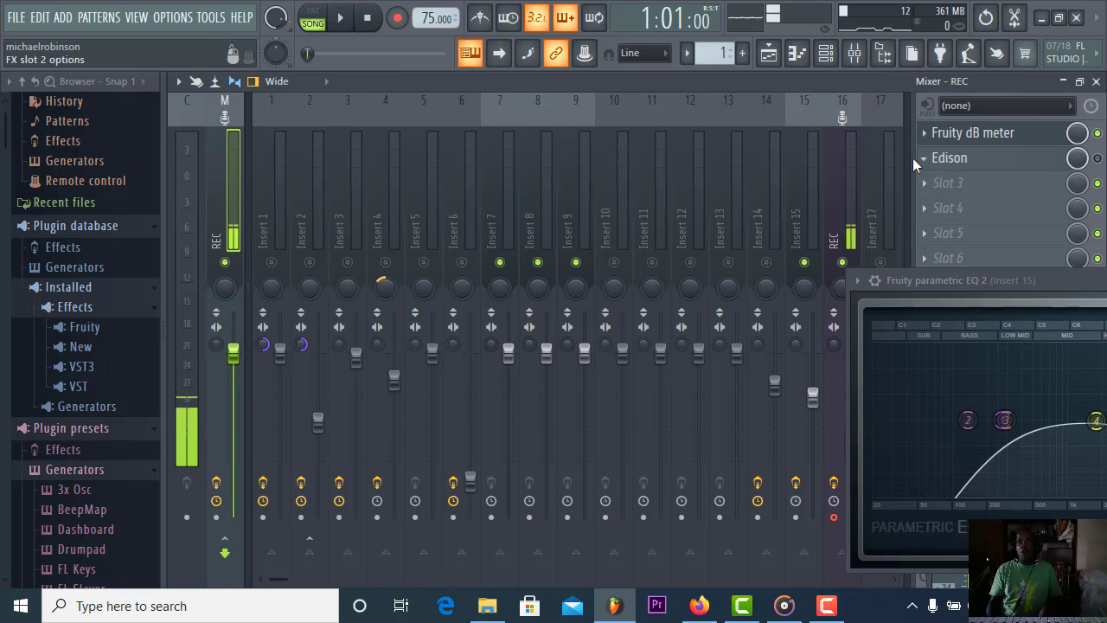
- Show the playlist and play the arrangement with the denoised clip in place
click(779, 54)
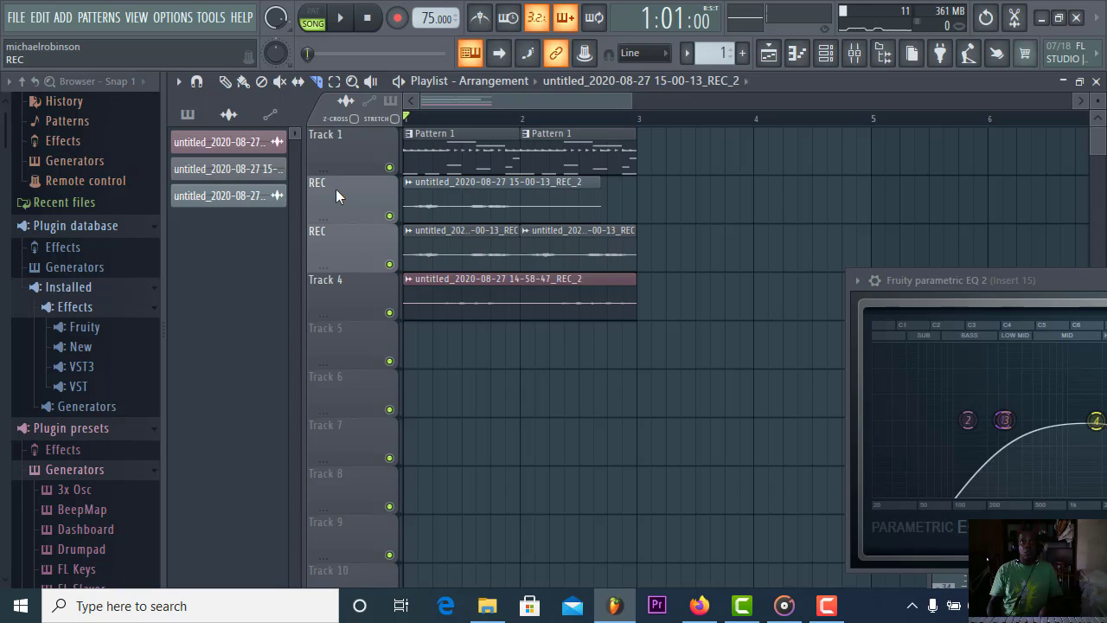
click(342, 18)
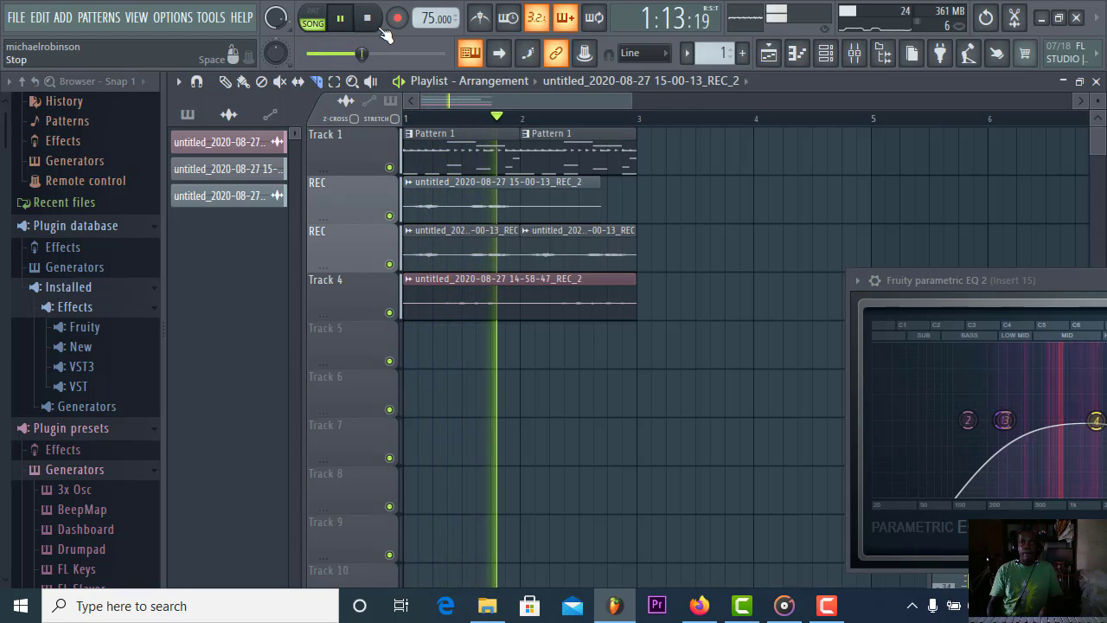
click(367, 19)
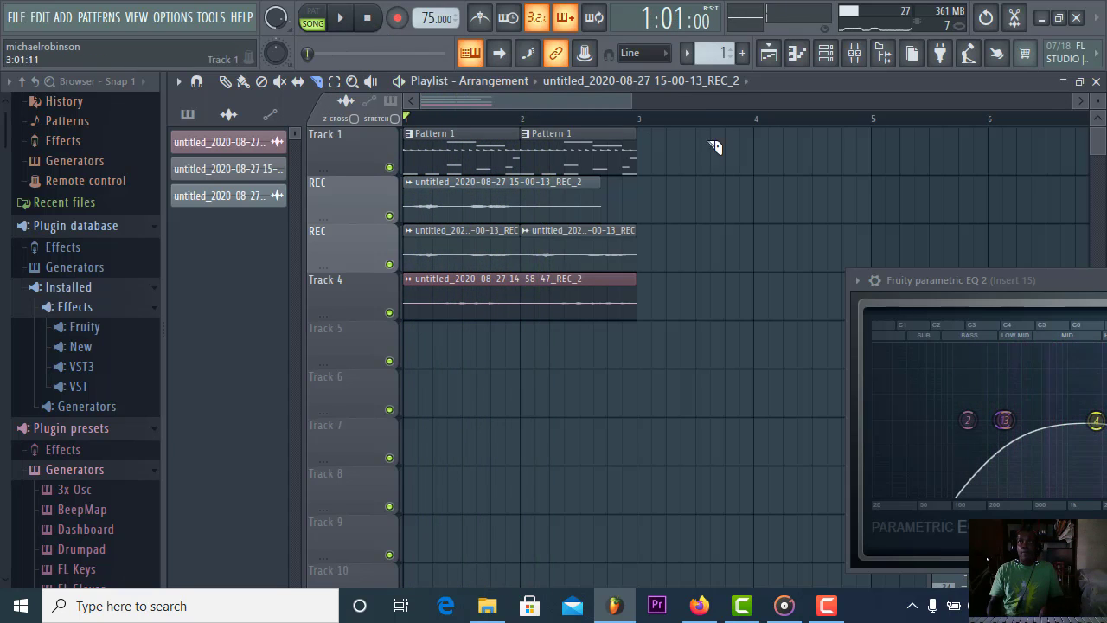
- Delete the original, noisy recording channel routed to mixer track 15 from the channel rack
click(853, 54)
click(826, 54)
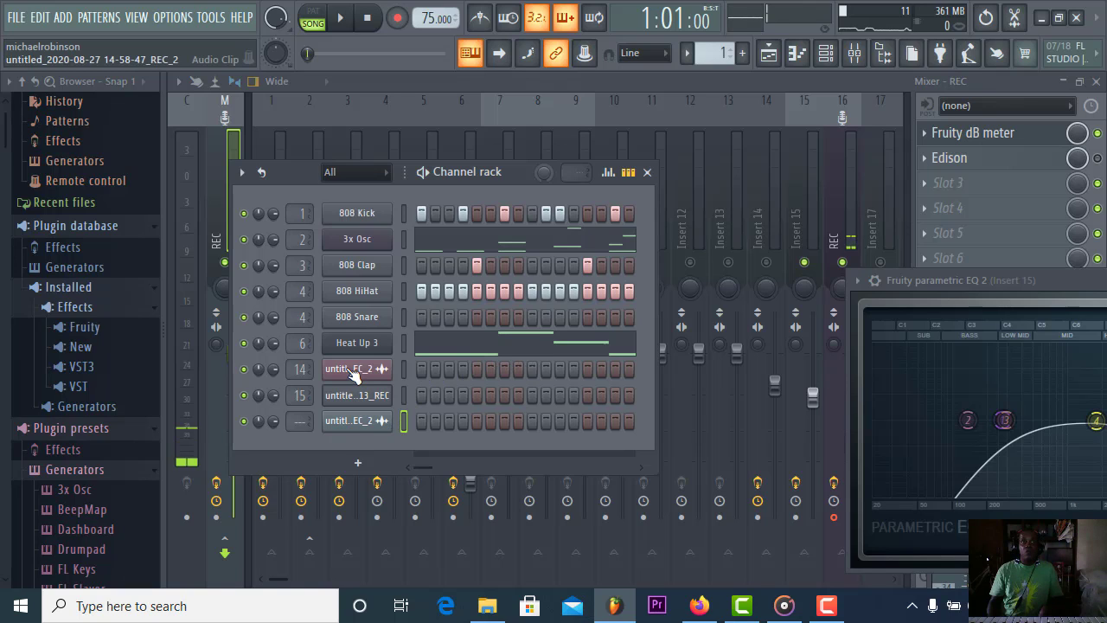
click(405, 395)
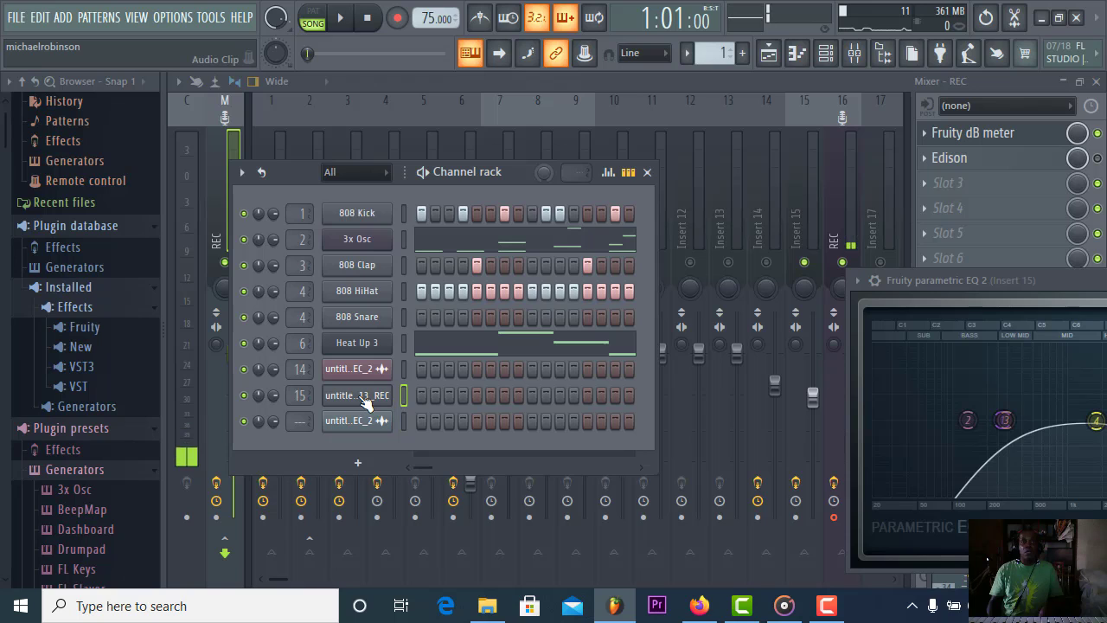
right_click(360, 398)
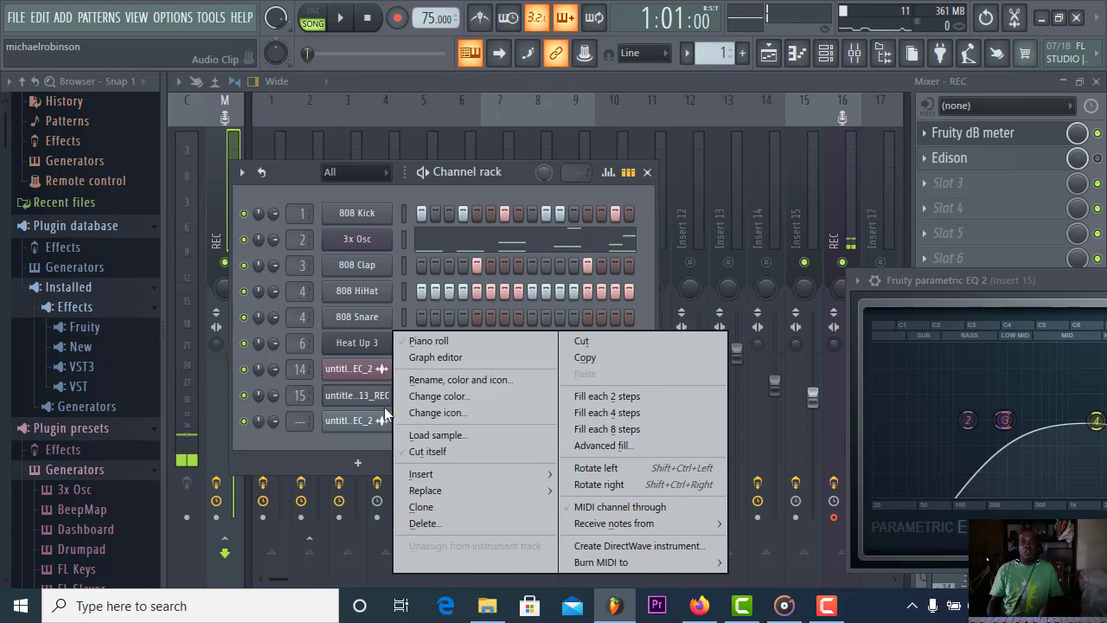
click(439, 525)
click(641, 359)
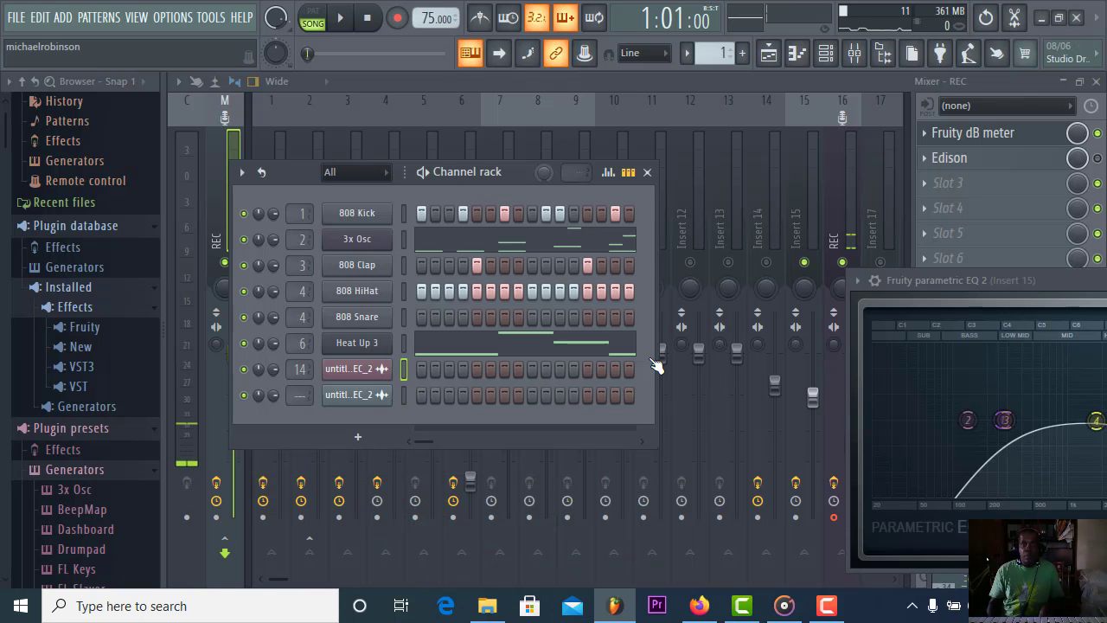
- Audition the song and route the denoised audio clip's channel to mixer track 15
click(340, 17)
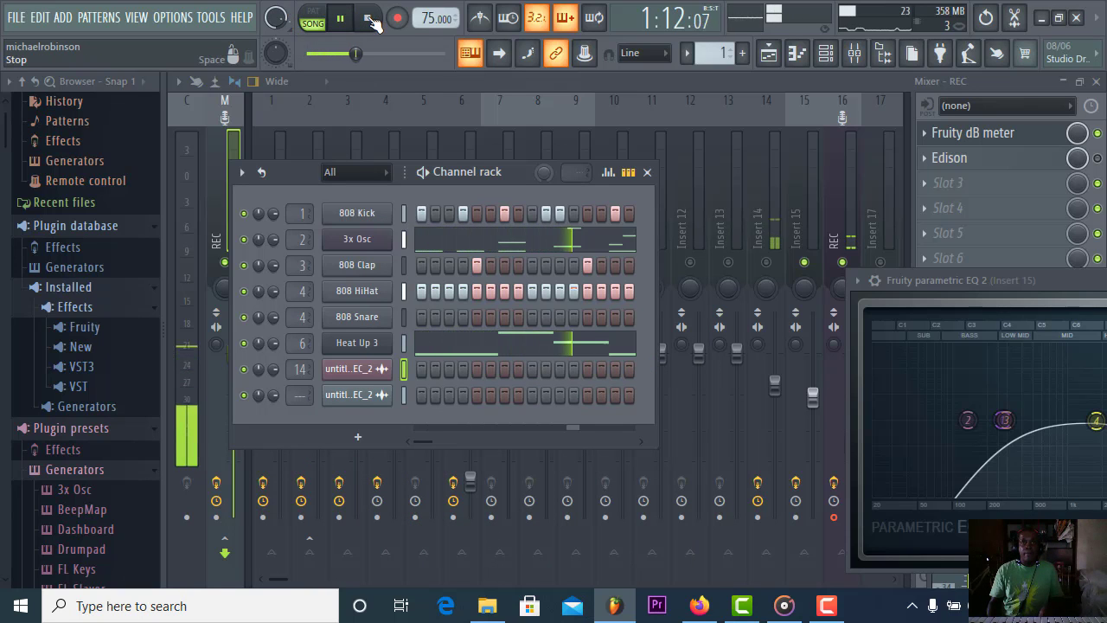
click(369, 18)
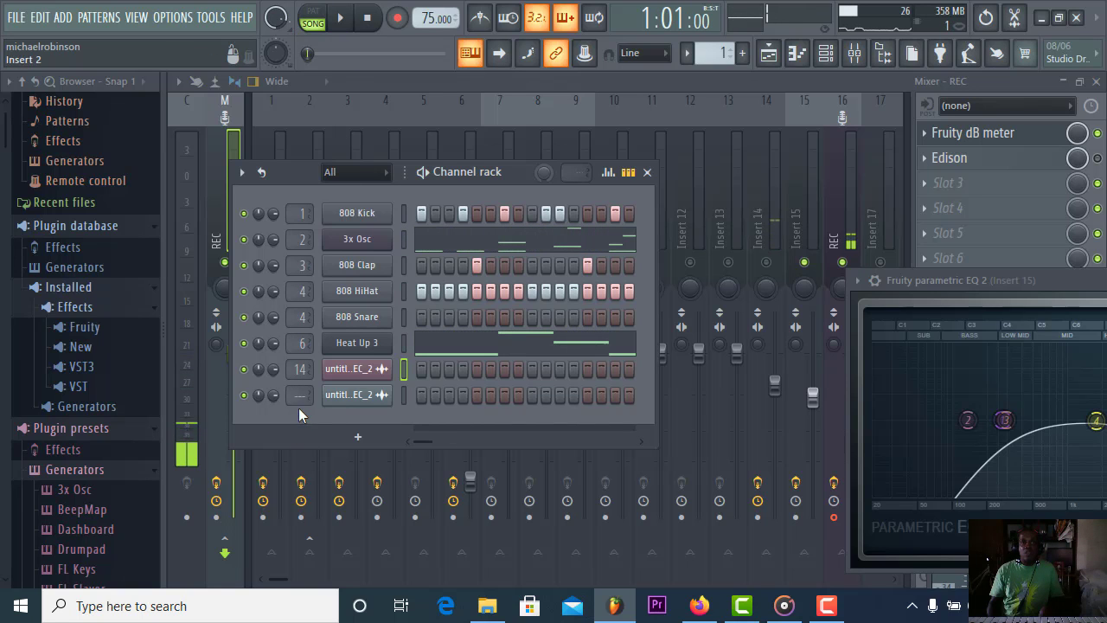
scroll(298, 398, up, 9)
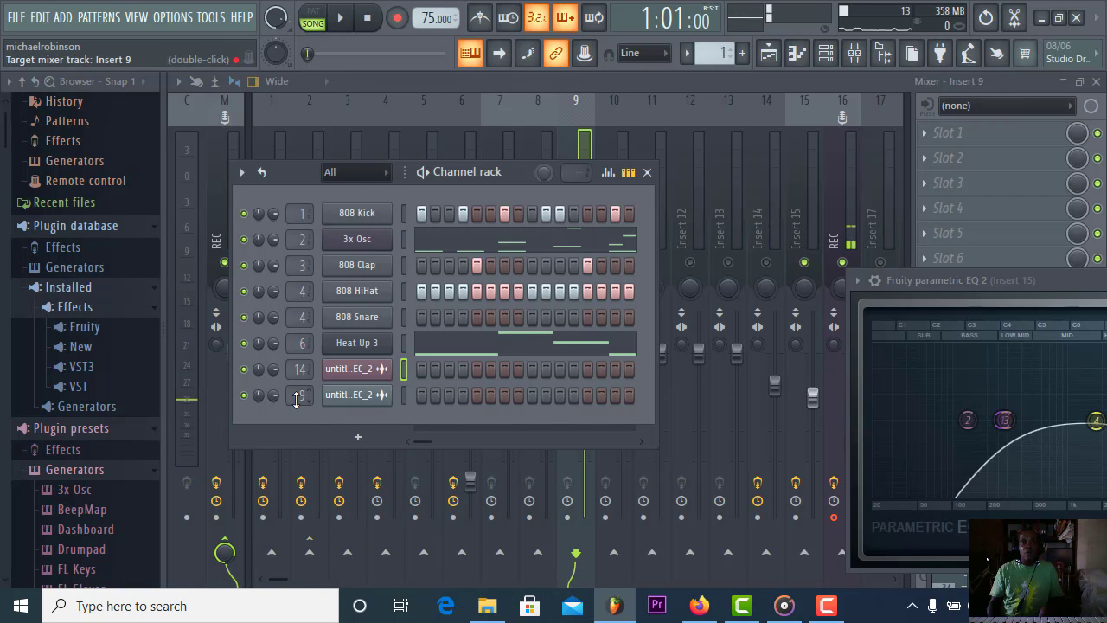
scroll(298, 398, up, 6)
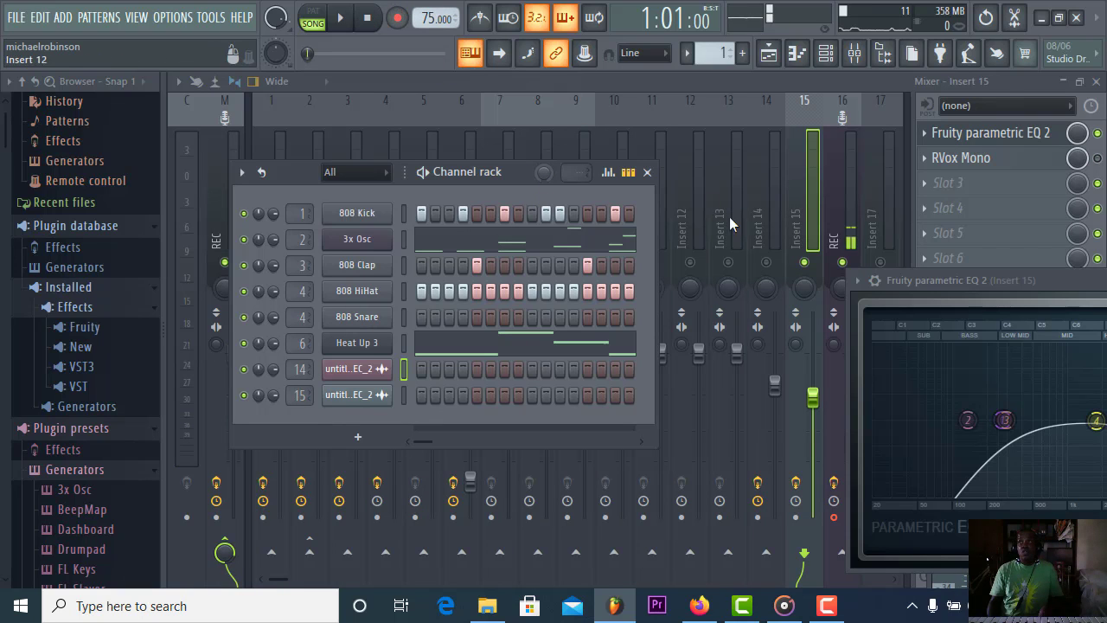
- Select Insert 15 in the mixer and bring its Parametric EQ 2 window fully into view
click(841, 211)
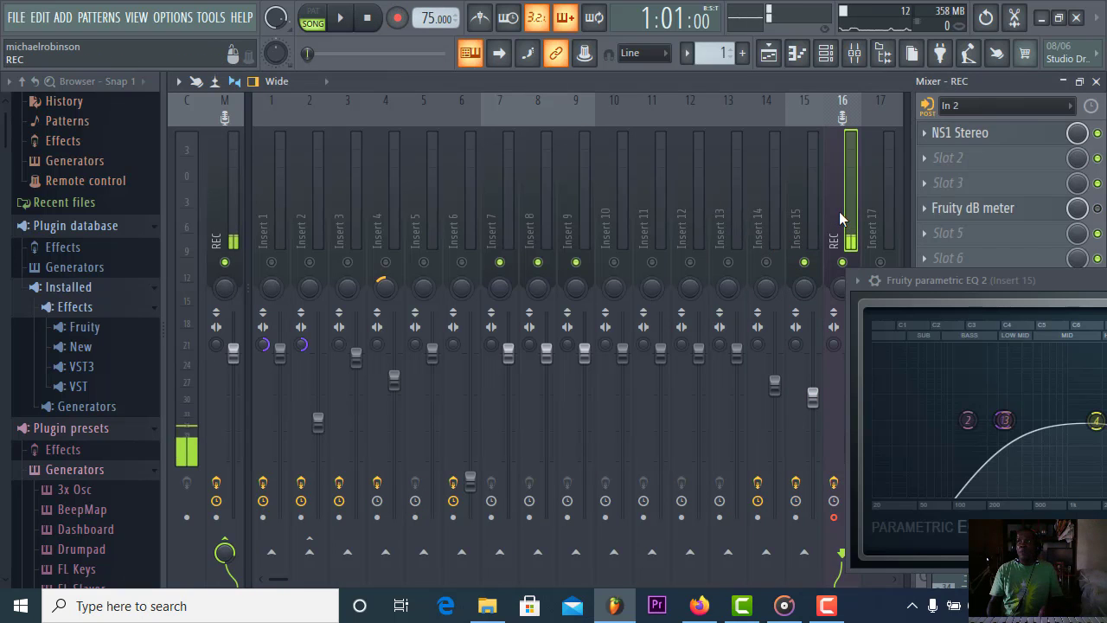
click(809, 212)
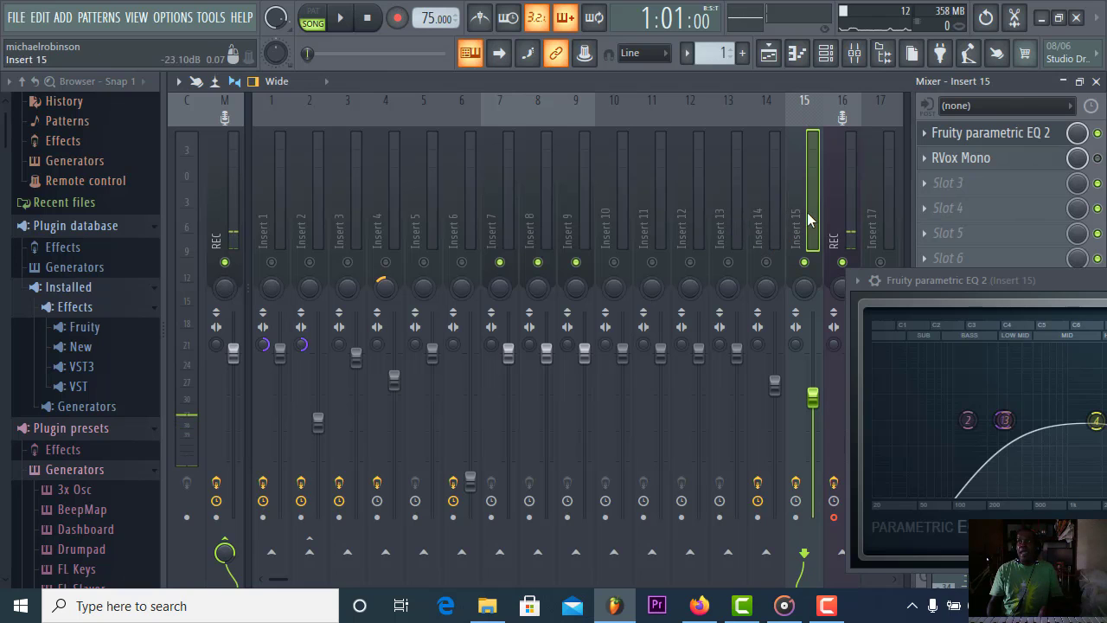
click(1011, 135)
click(1010, 135)
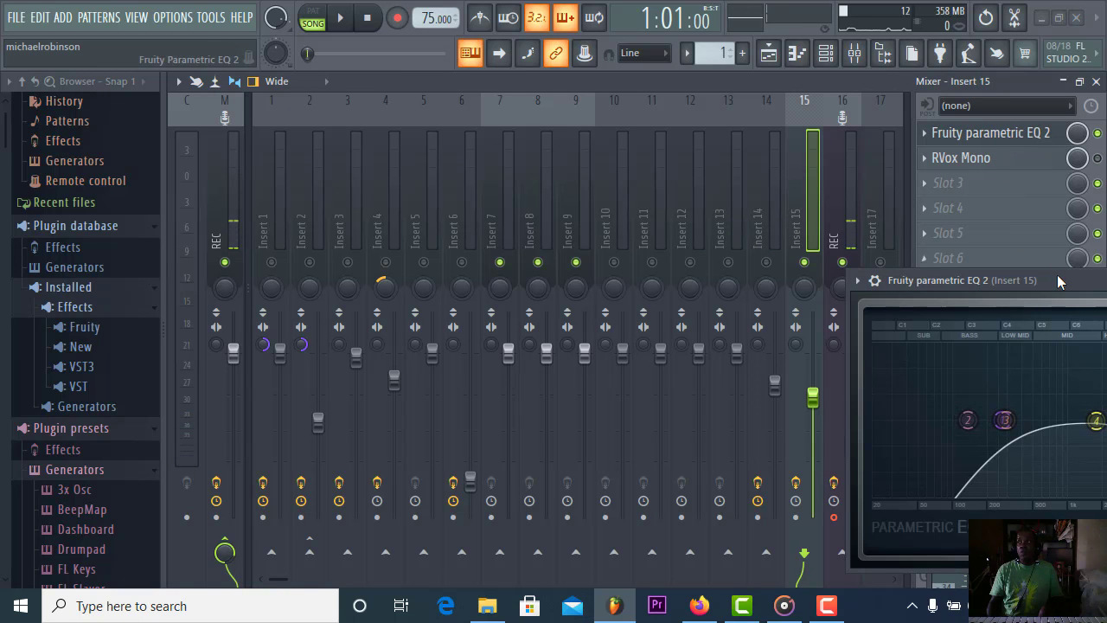
drag(1056, 275, 591, 210)
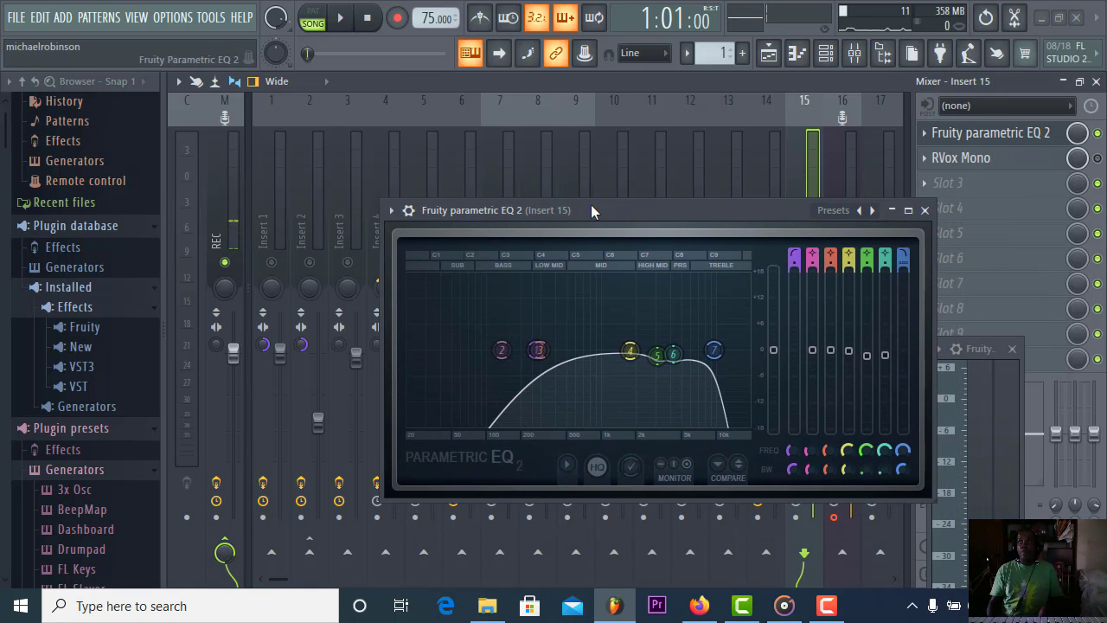
- While the song plays, narrow EQ band 4 to 9% and make a slight cut at about 2010 Hz
click(344, 21)
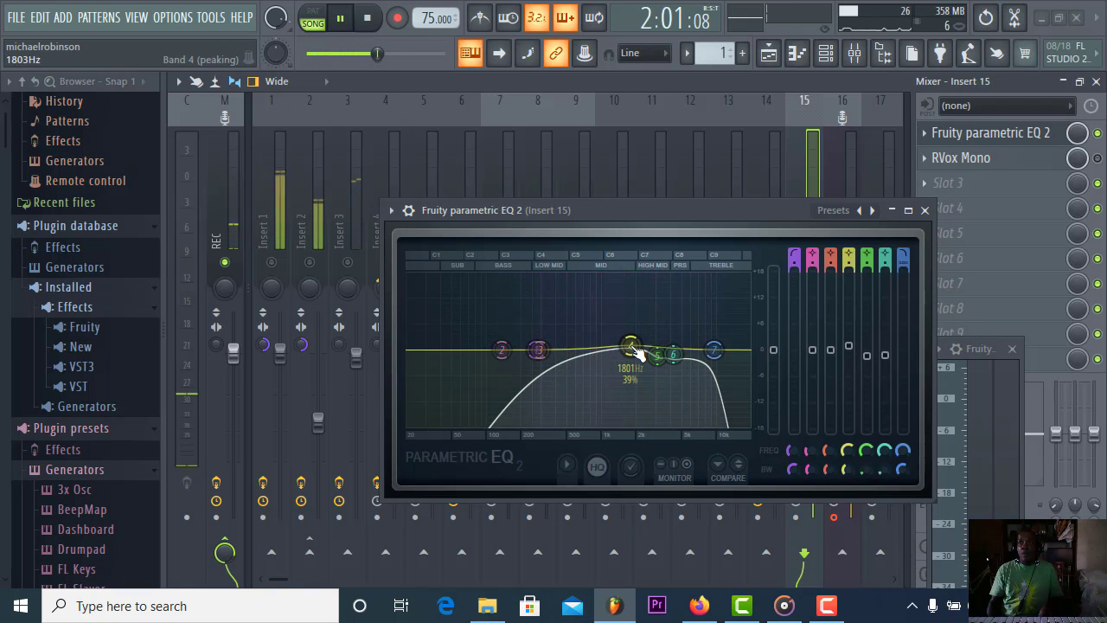
scroll(634, 348, down, 6)
drag(634, 348, 636, 286)
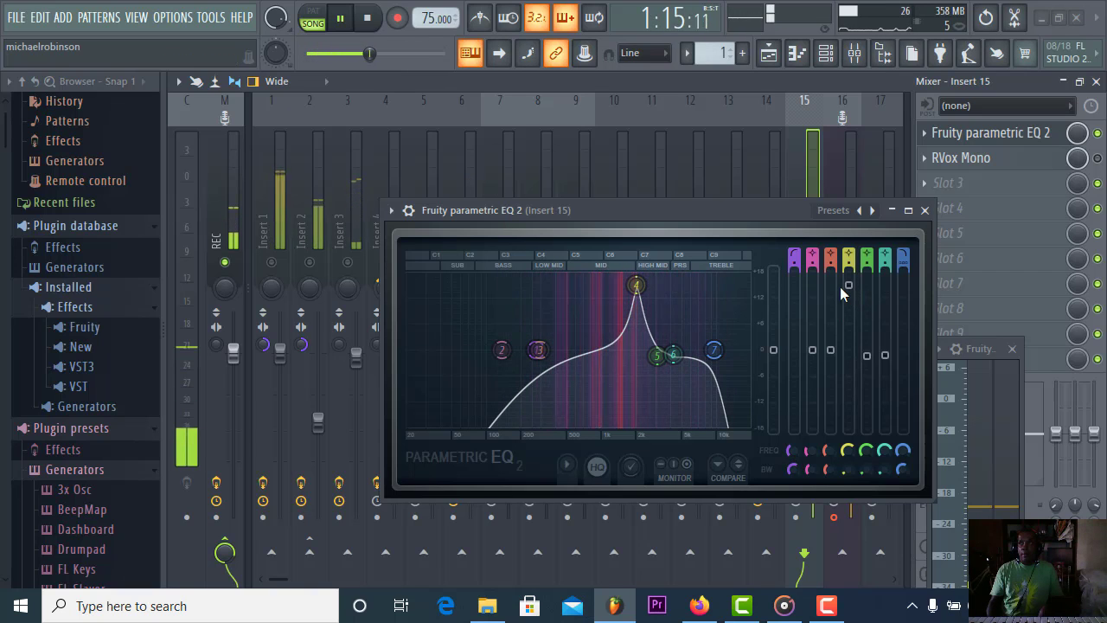
drag(849, 286, 848, 355)
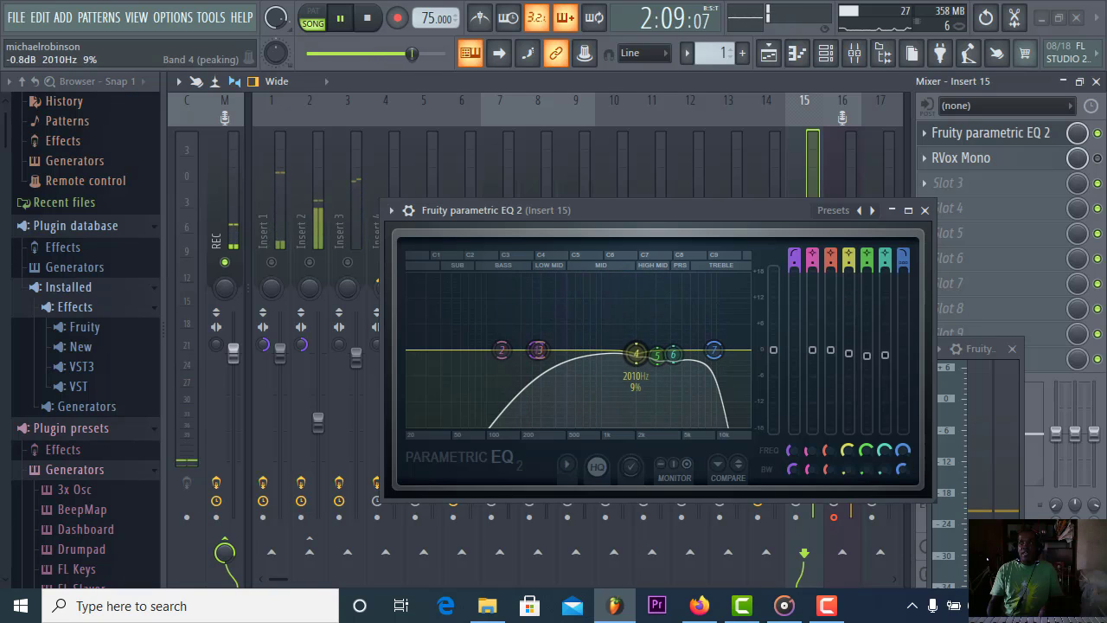
- Narrow EQ band 3 to 9%, sweep it boosted through the mids and make a slight cut near 1 kHz
drag(538, 350, 598, 349)
scroll(600, 351, down, 5)
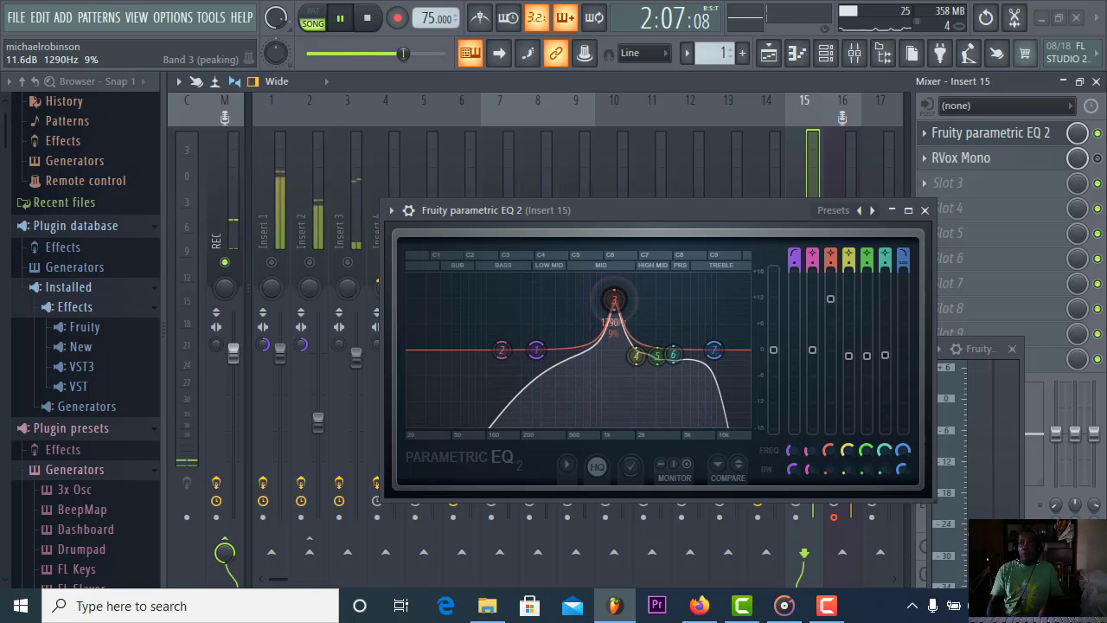
drag(609, 285, 607, 283)
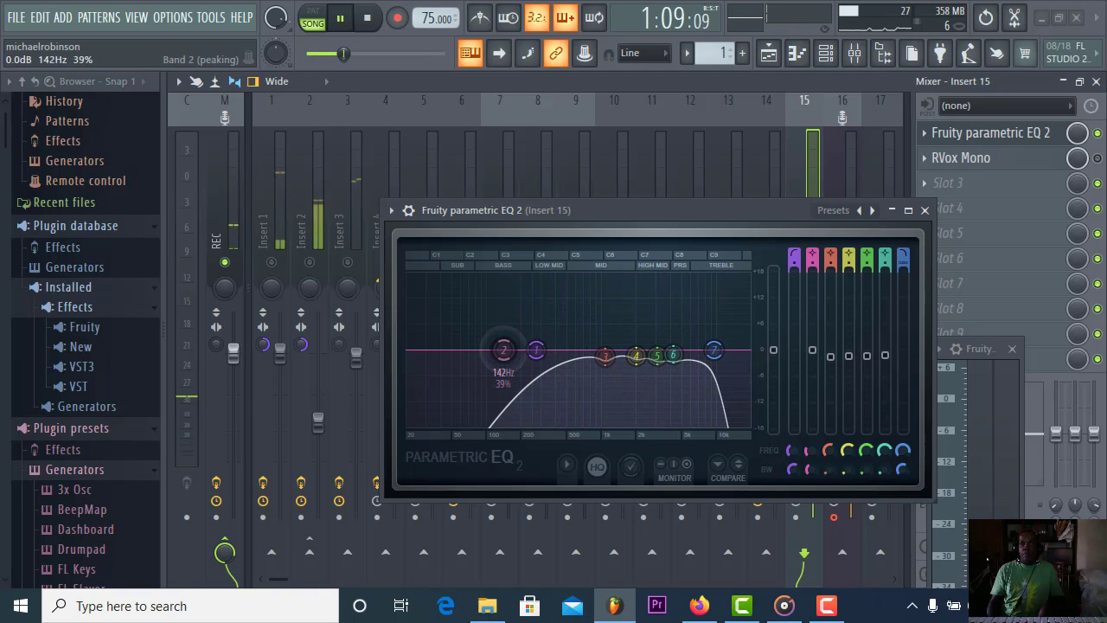
- Narrow EQ band 2 to 14%, sweep it boosted, cut it about 2 dB at 426 Hz and close the EQ
drag(504, 349, 567, 349)
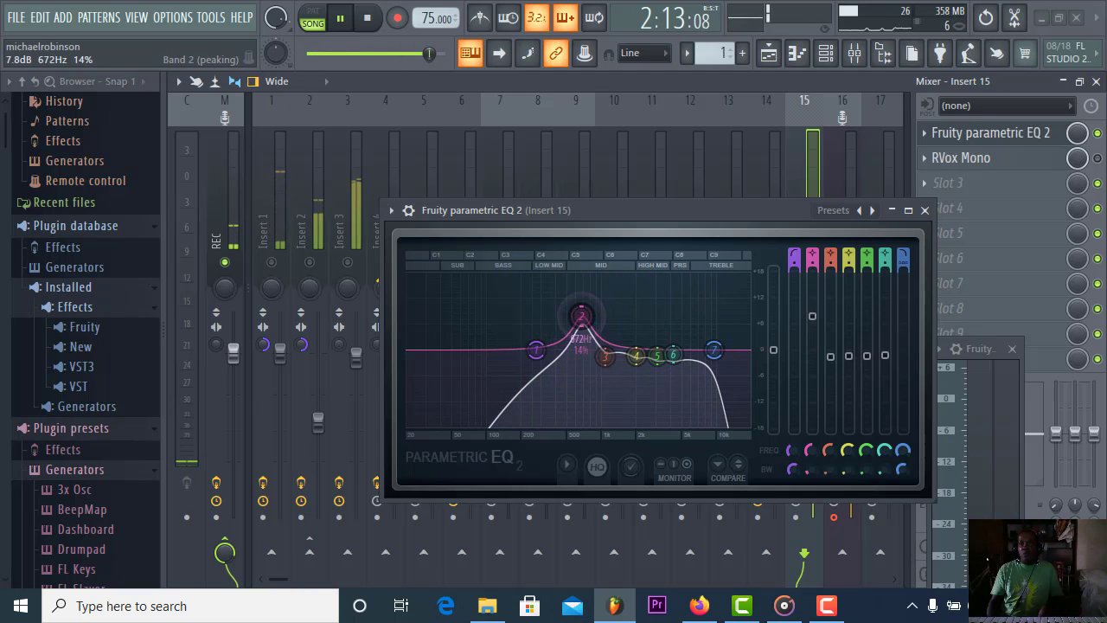
drag(589, 300, 596, 287)
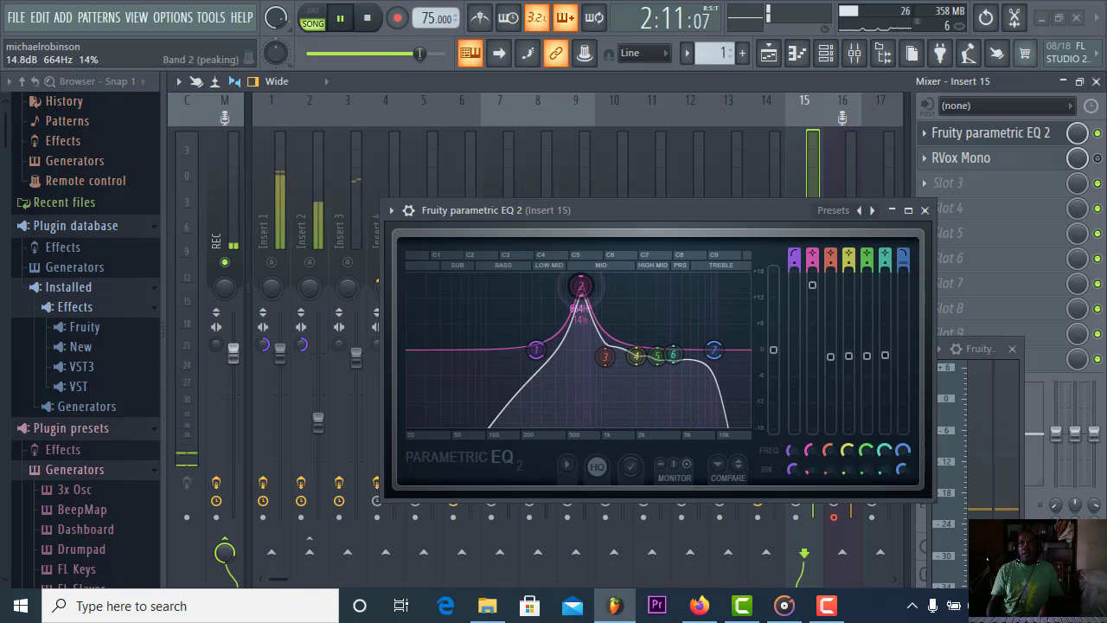
drag(569, 284, 561, 282)
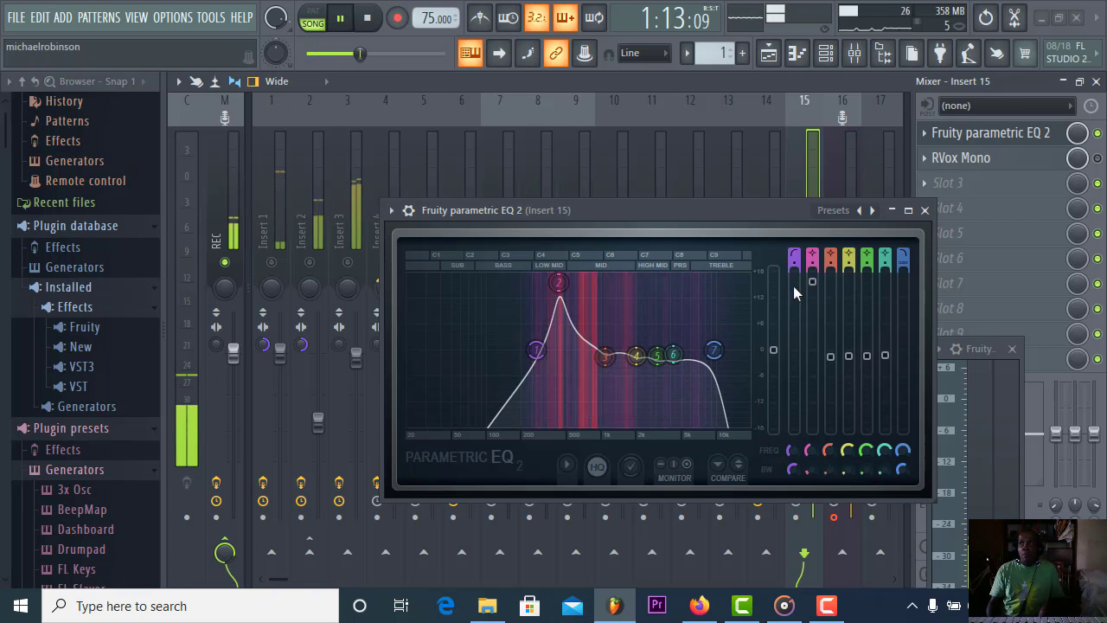
drag(813, 294, 812, 359)
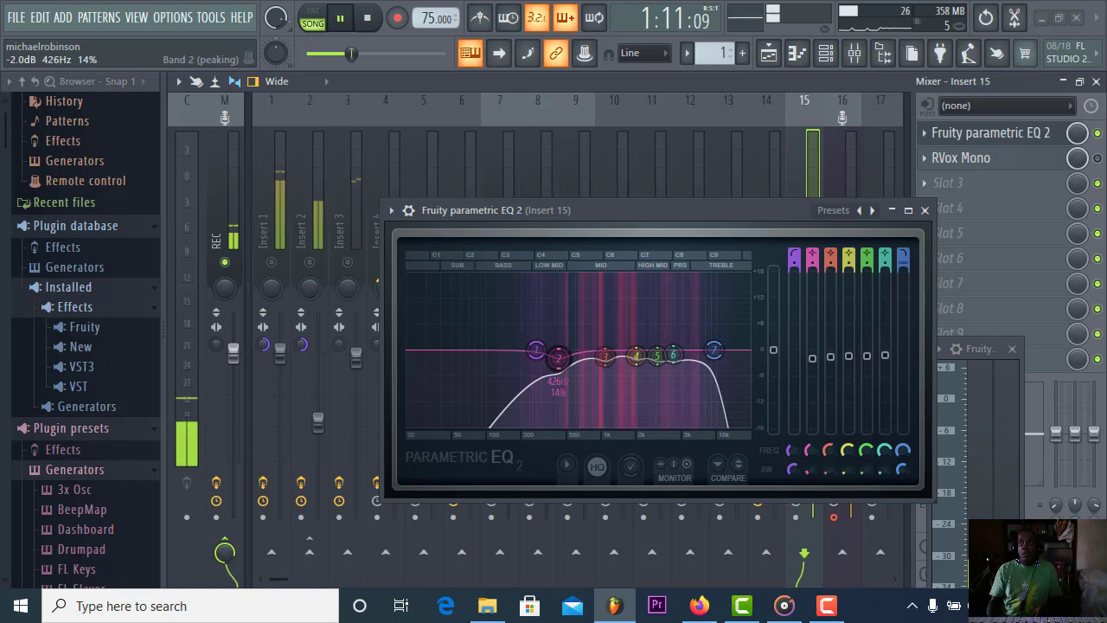
click(925, 210)
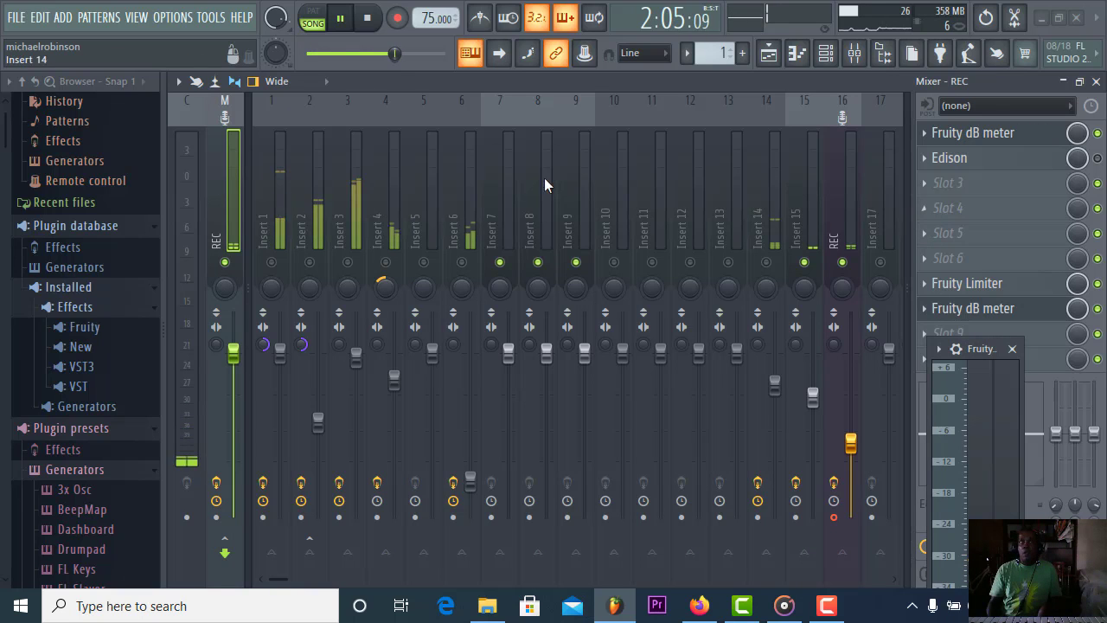
- Stop playback, select Insert 15 and move RVox Mono down to slot 3, freeing slot 2
click(368, 19)
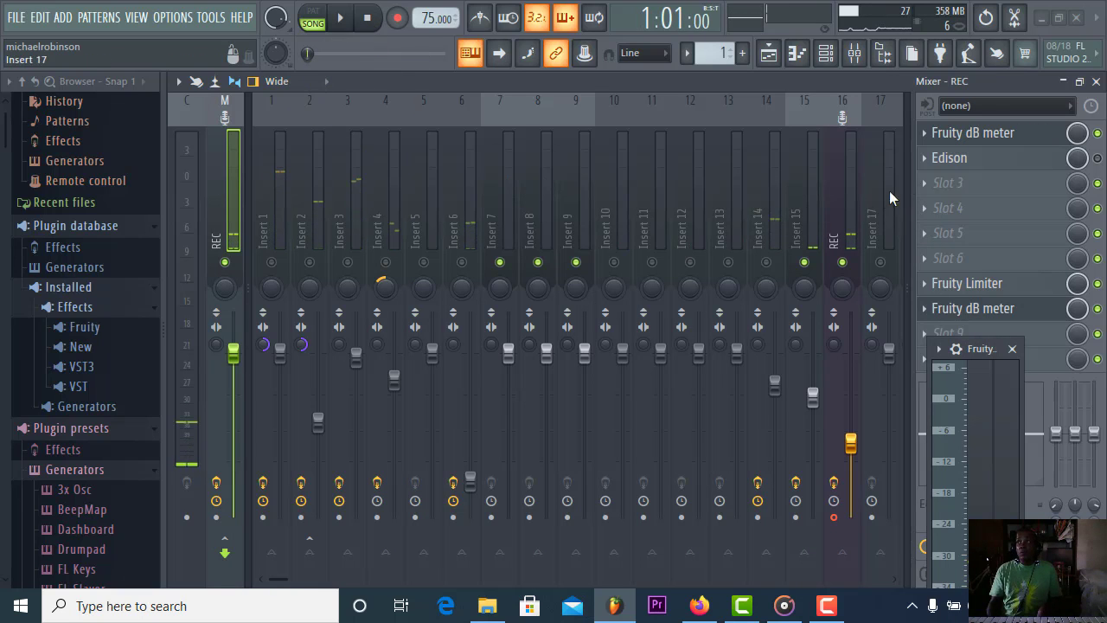
click(794, 224)
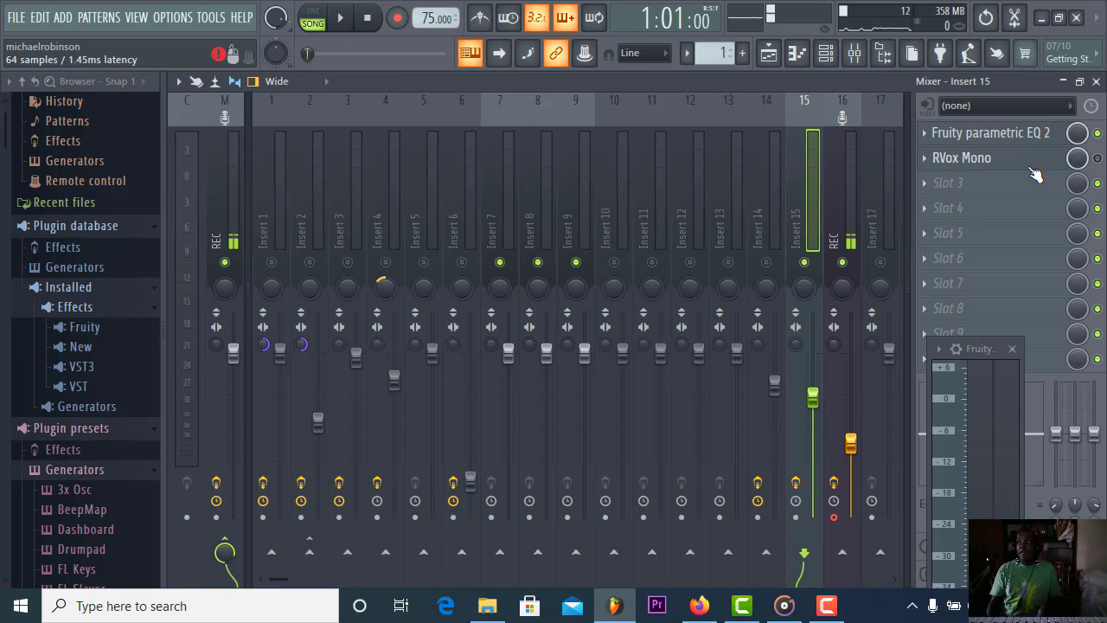
key(alt+Down)
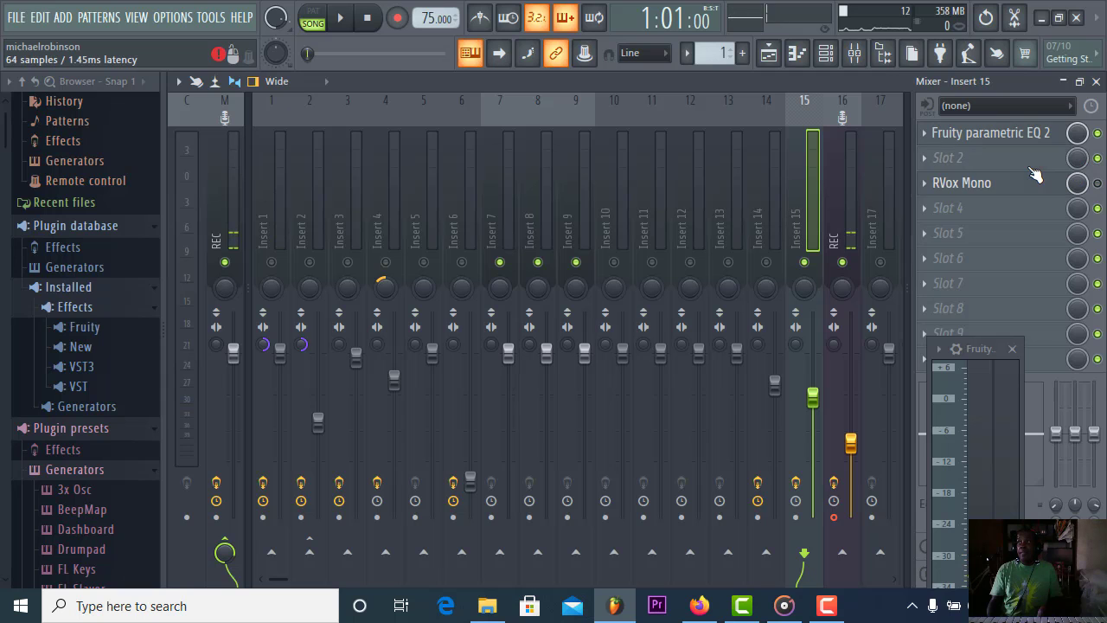
- Load SSLChannel Mono into the empty slot 2 of Insert 15 and reposition its window
click(934, 163)
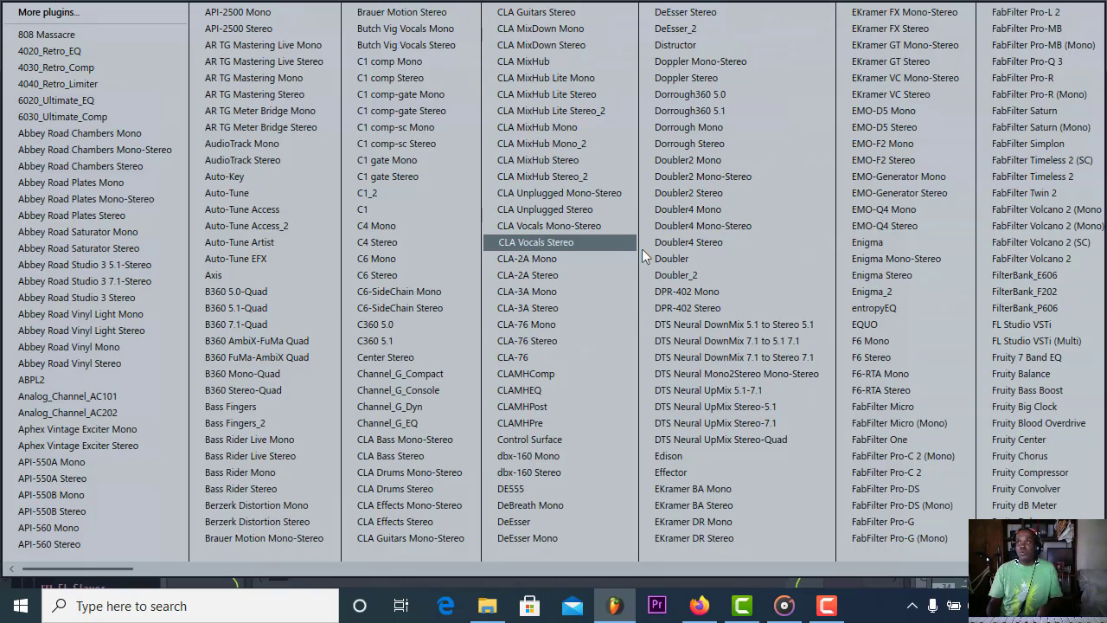
scroll(642, 257, down, 3)
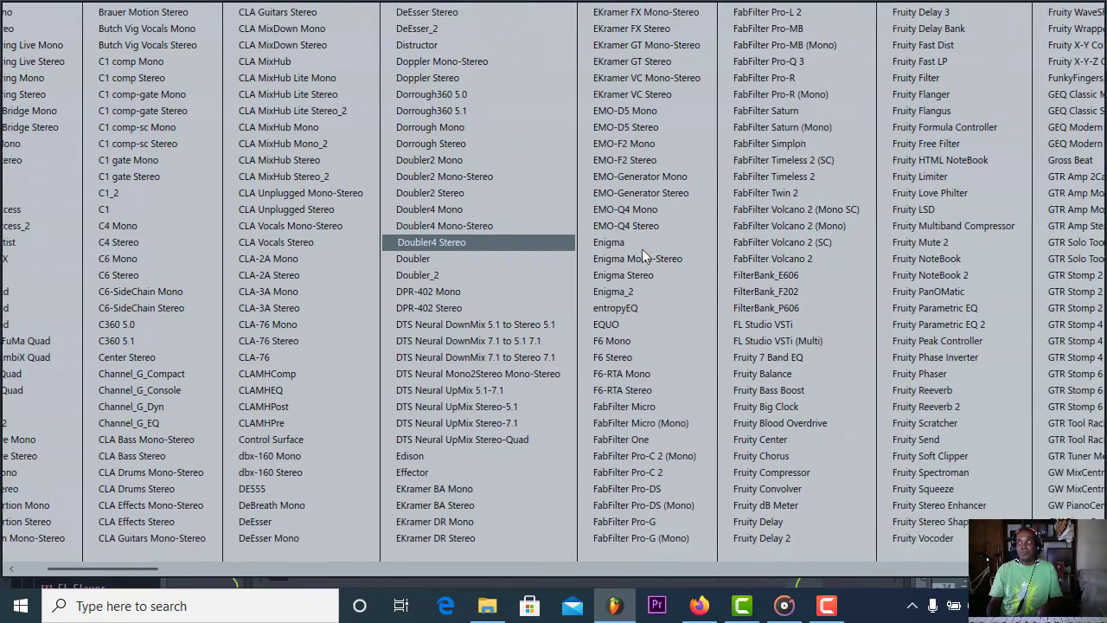
scroll(642, 250, down, 10)
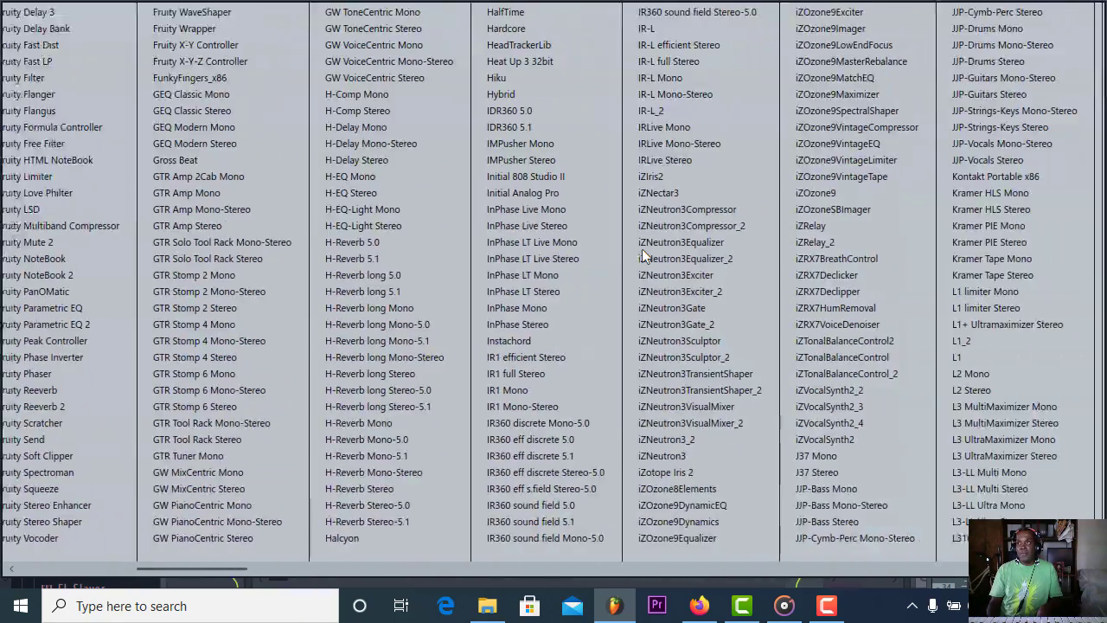
scroll(642, 248, down, 10)
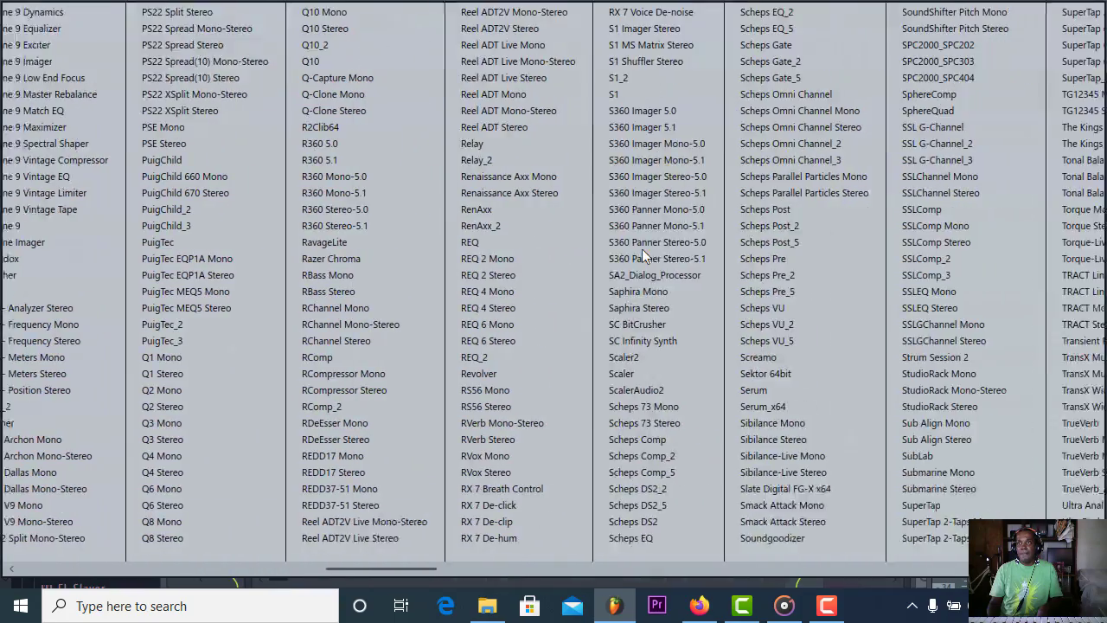
scroll(641, 249, down, 10)
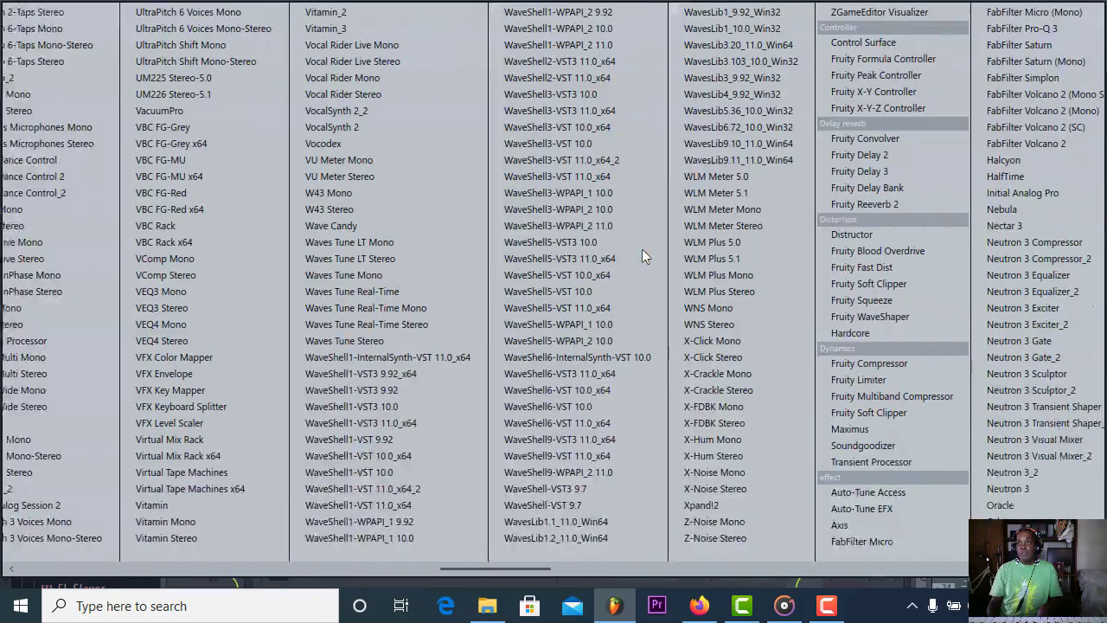
scroll(642, 249, down, 2)
scroll(642, 249, up, 3)
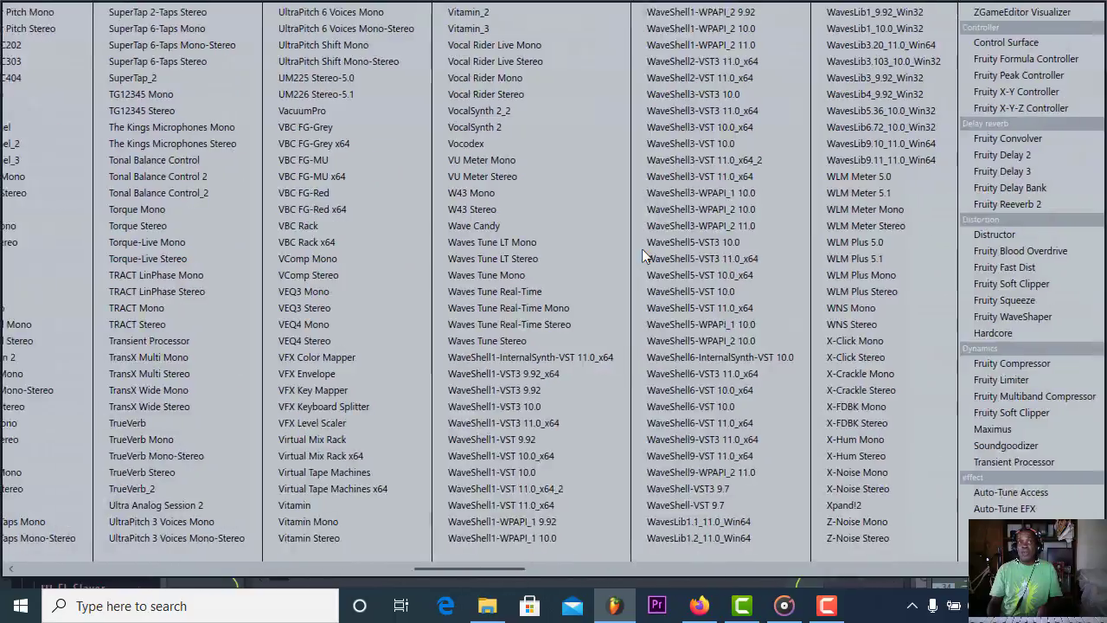
scroll(642, 249, up, 5)
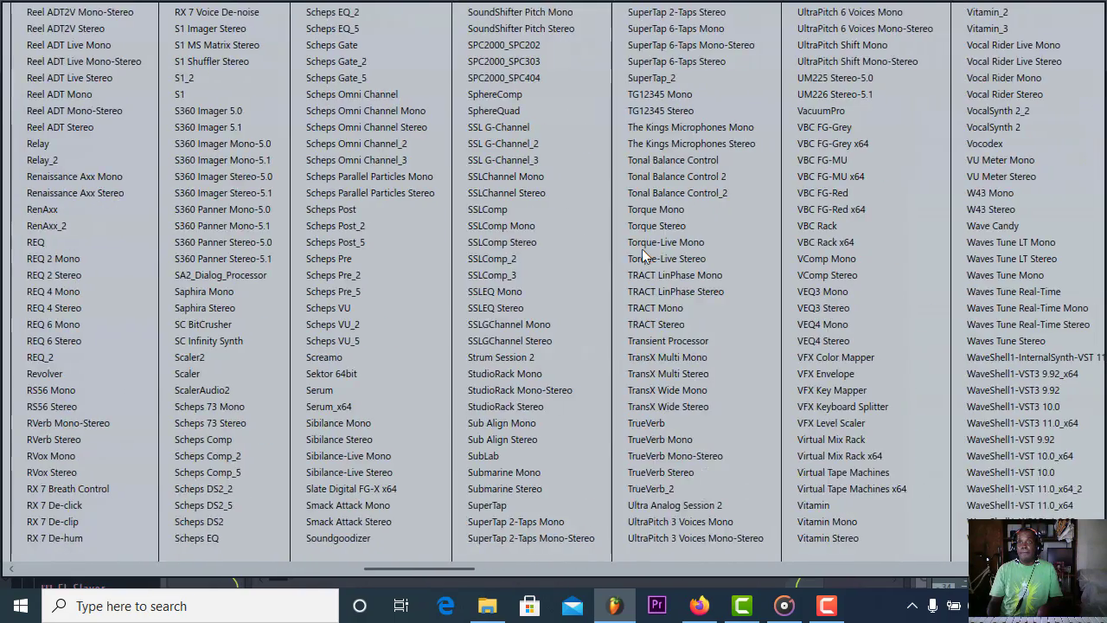
scroll(642, 249, up, 2)
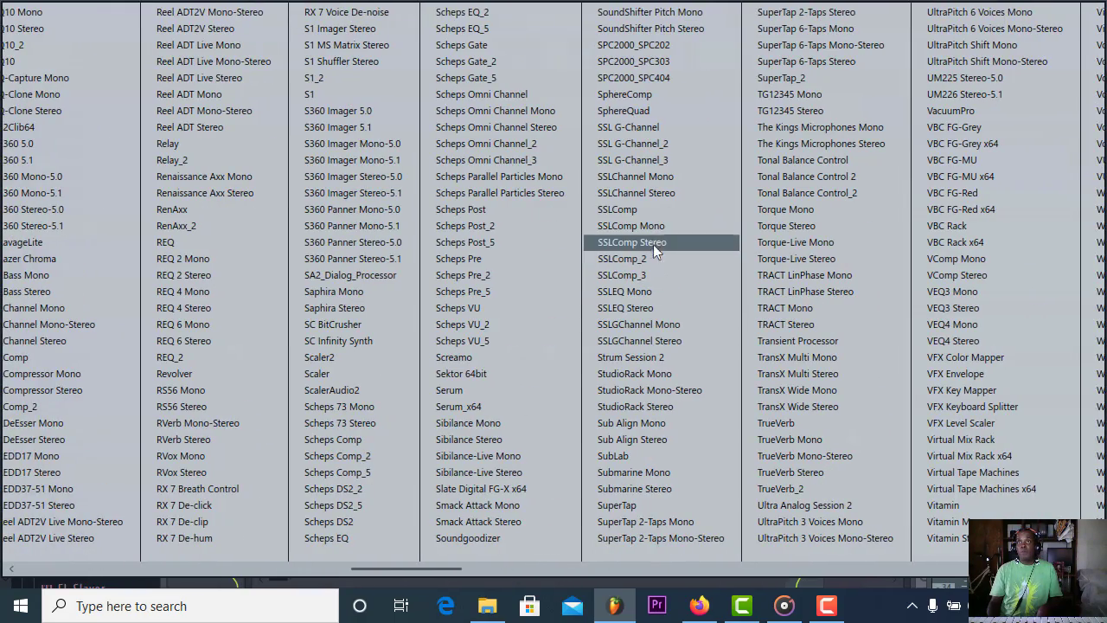
click(663, 176)
drag(663, 177, 586, 125)
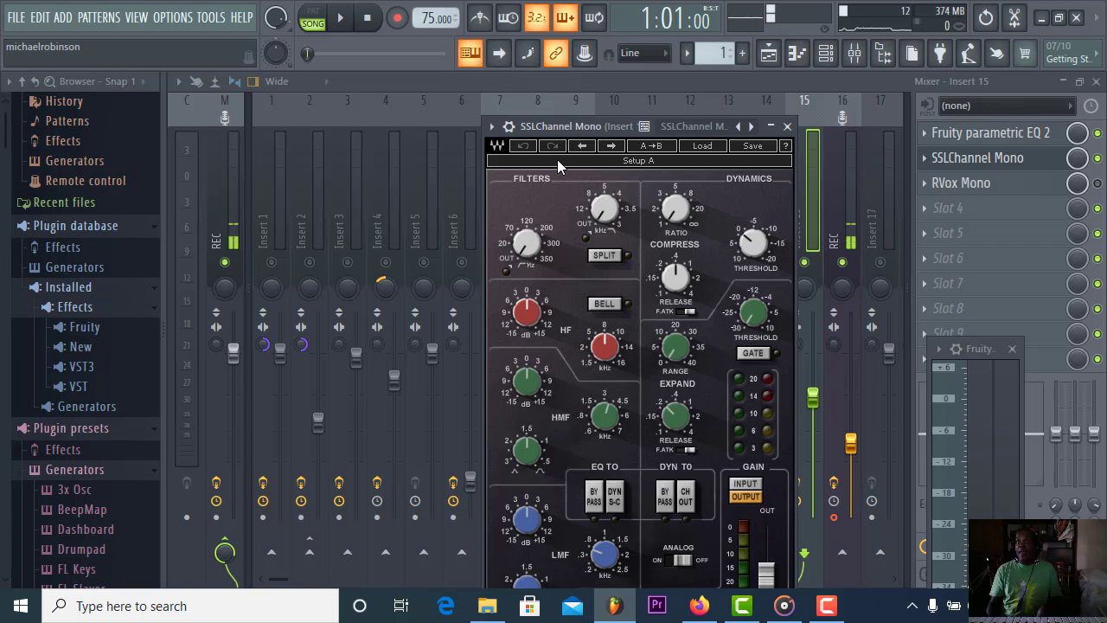
- While the song plays, boost the SSLChannel HF band about 11.5 dB at 11.41 kHz and the HMF band slightly at 4.35 kHz
click(347, 24)
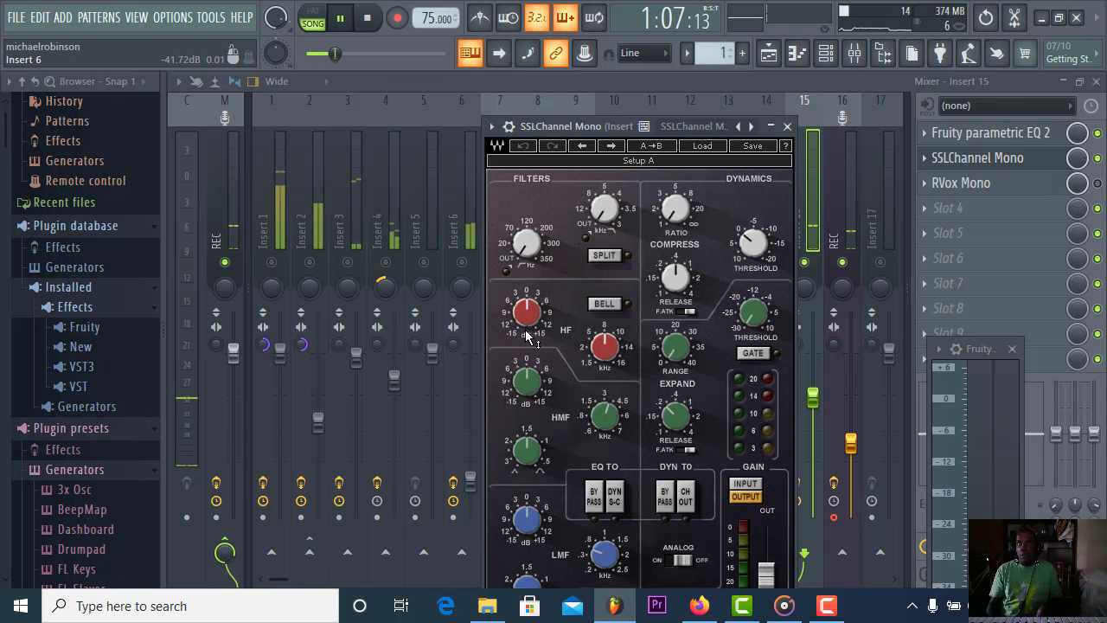
drag(524, 322, 527, 312)
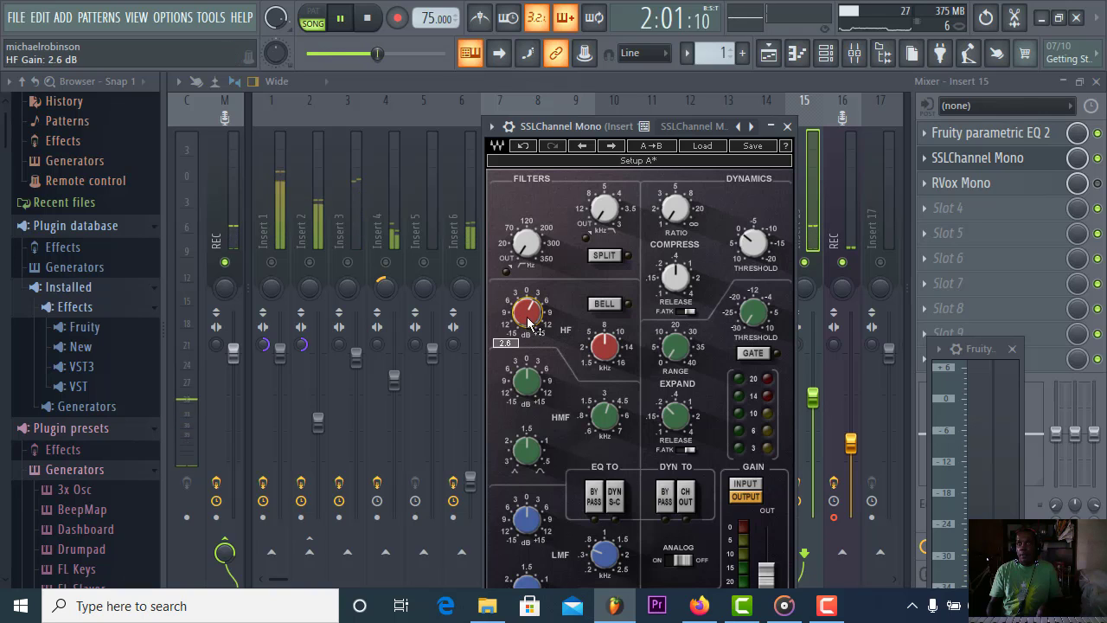
drag(604, 354, 604, 341)
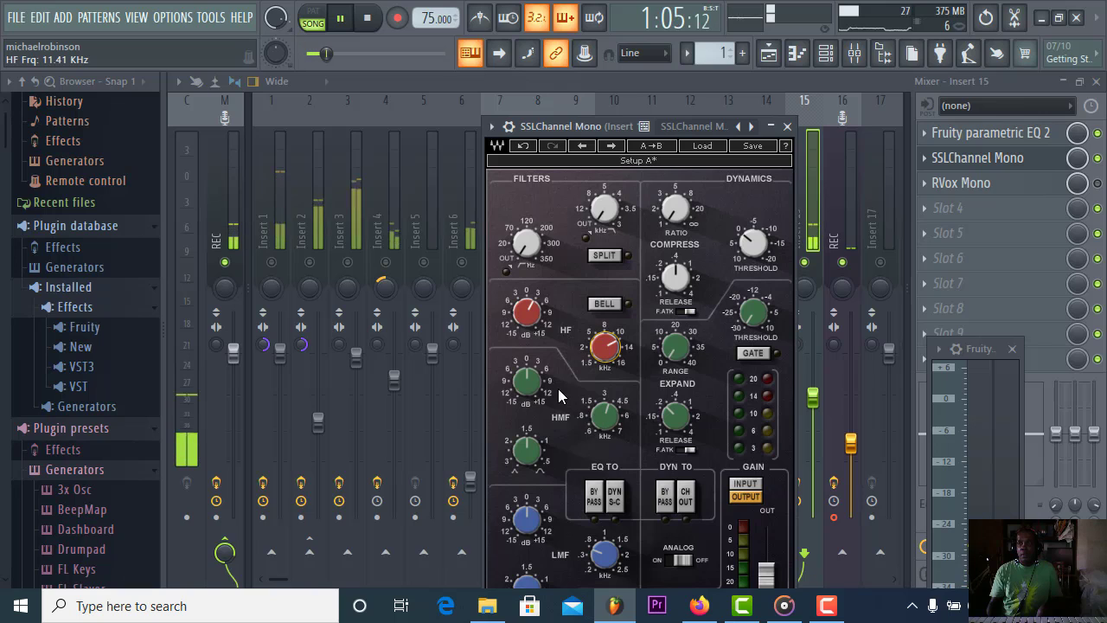
drag(530, 329, 529, 301)
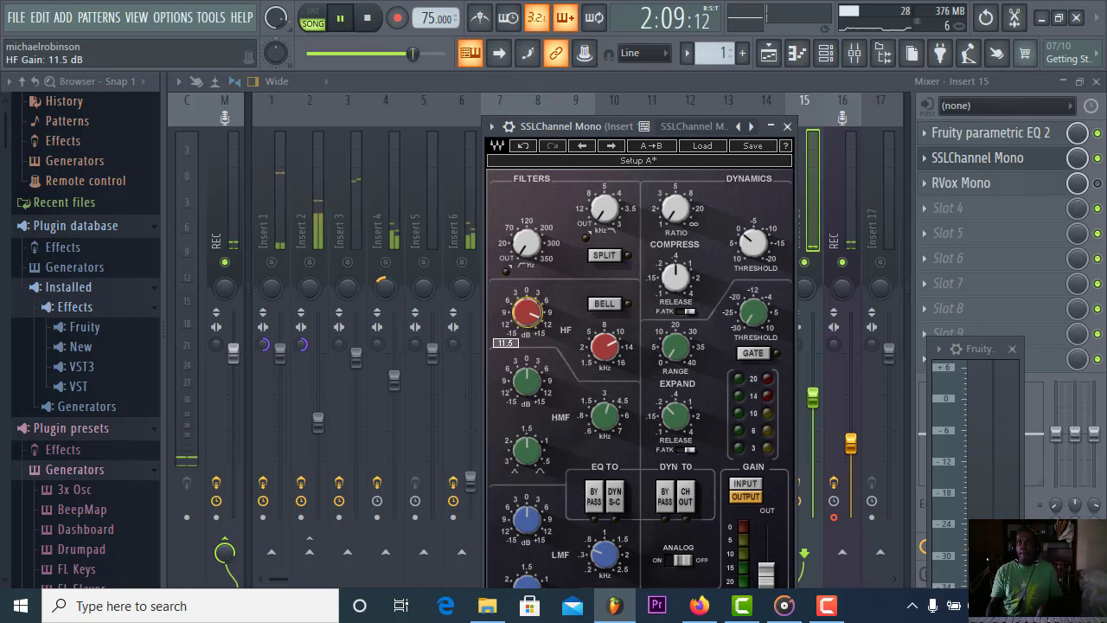
drag(605, 416, 605, 409)
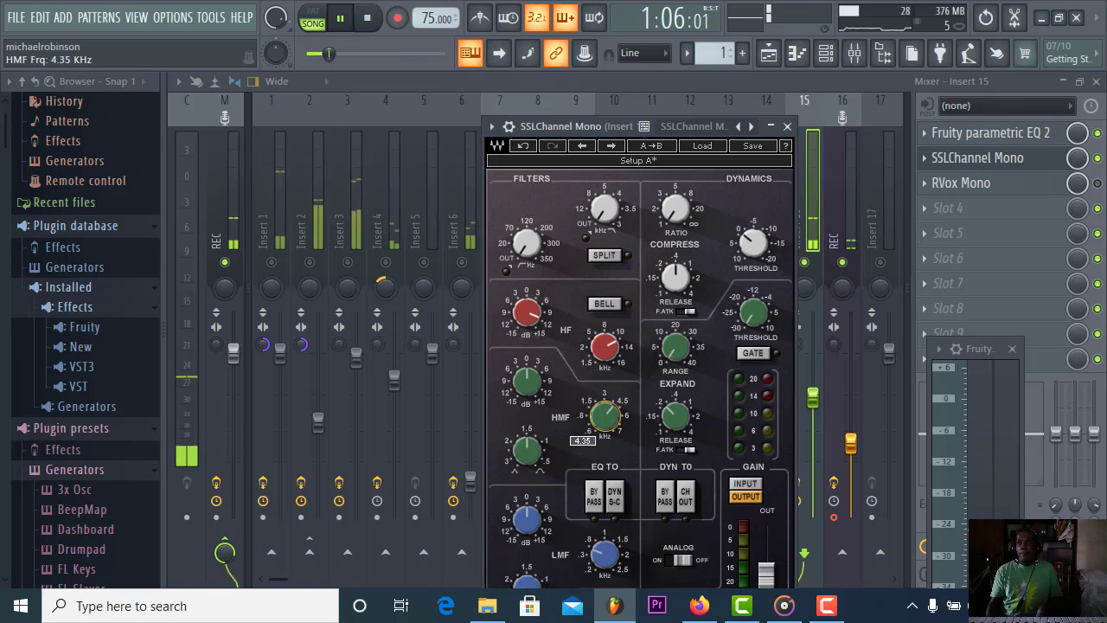
click(522, 378)
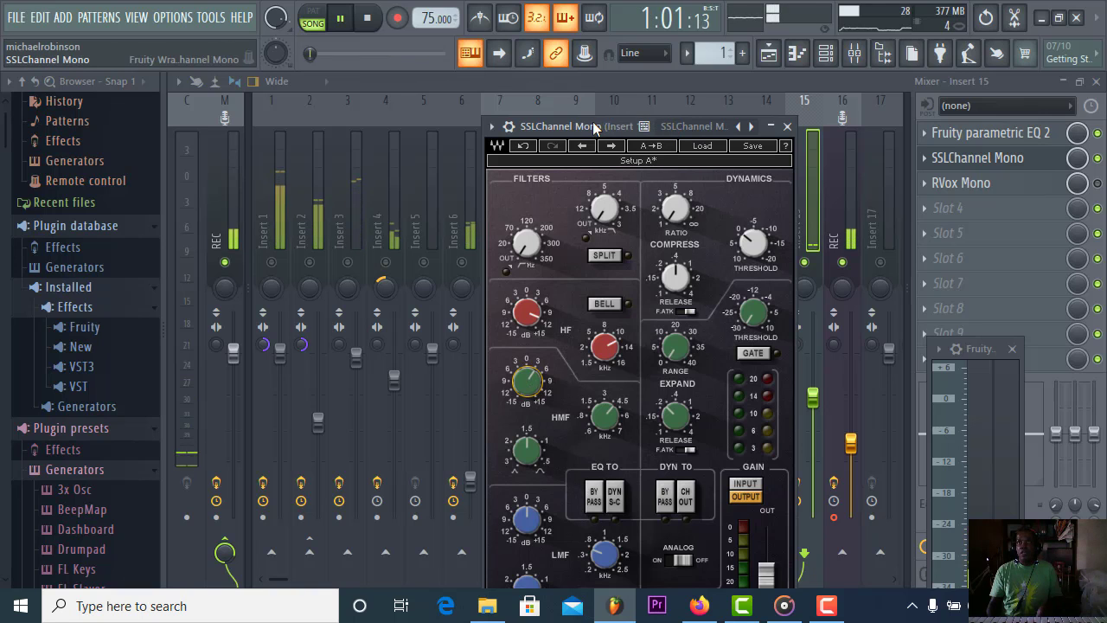
- Cut the LMF band by about 2.5 dB at about 2 kHz and lower its Q
drag(595, 124, 752, 54)
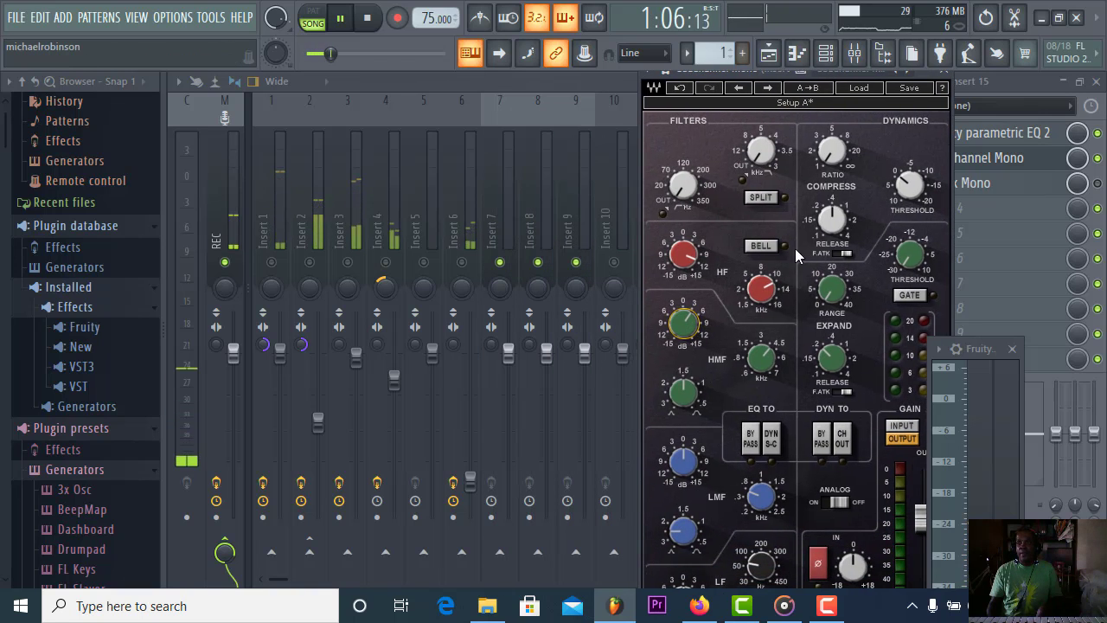
click(760, 497)
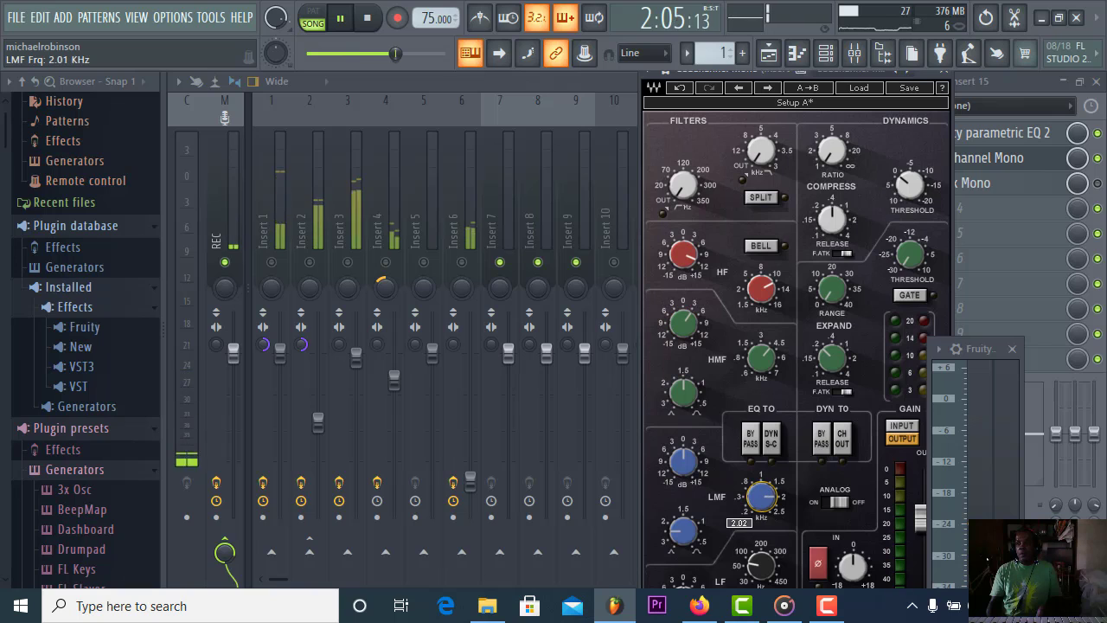
click(697, 461)
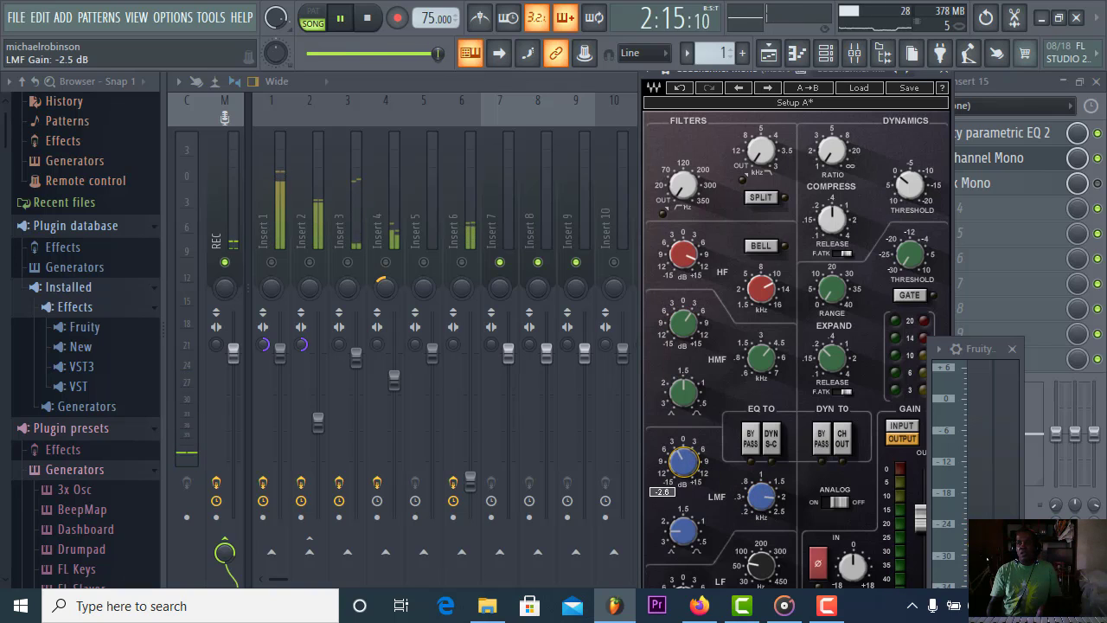
click(682, 531)
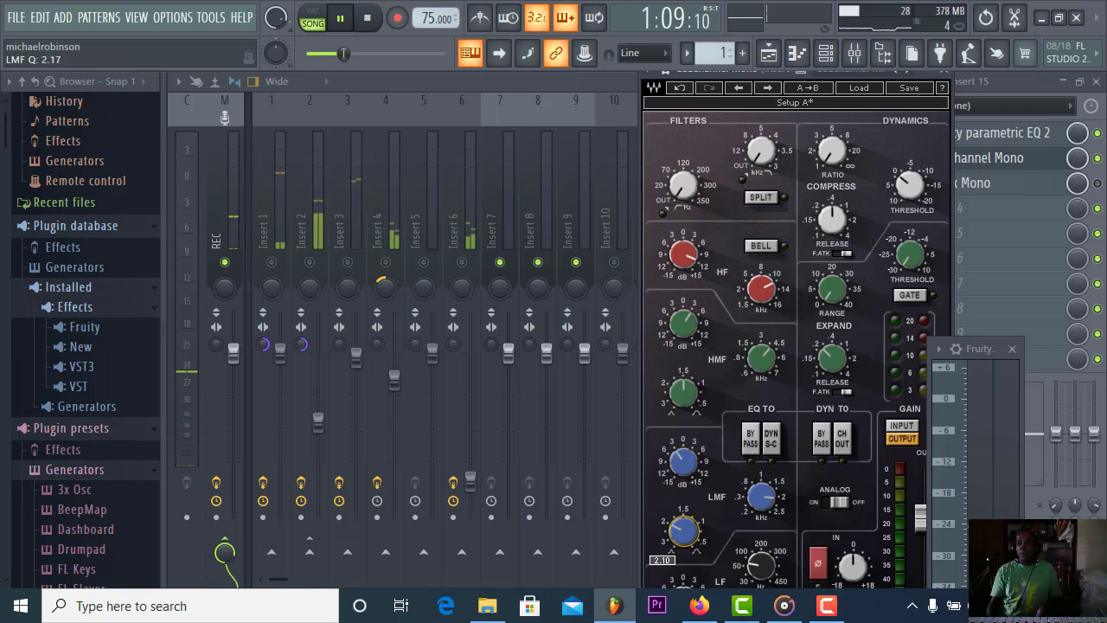
drag(683, 531, 682, 552)
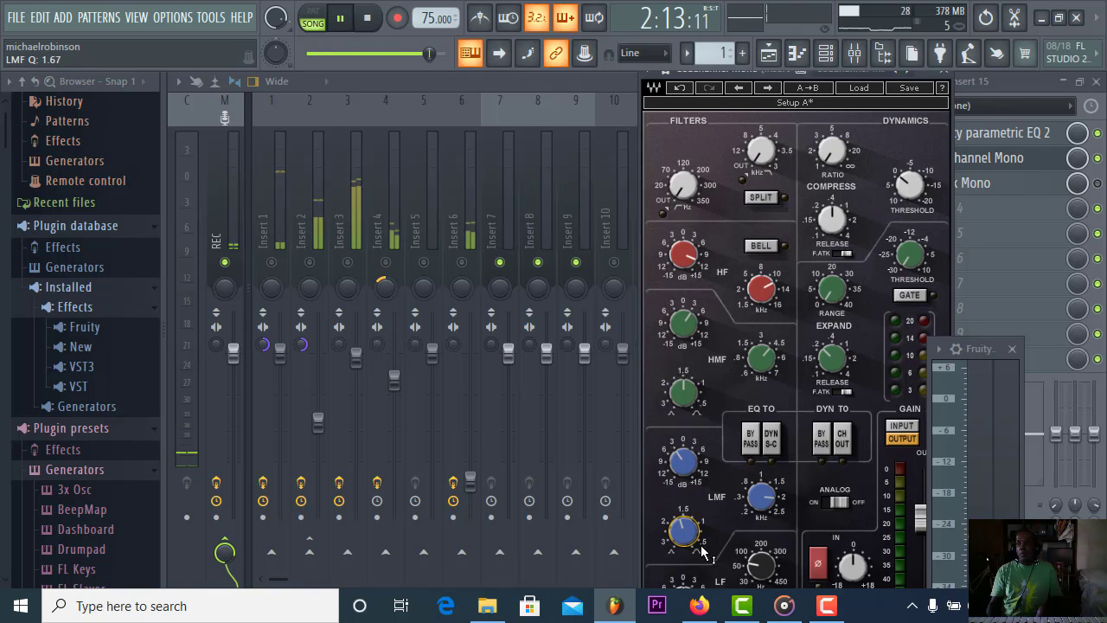
drag(683, 531, 683, 552)
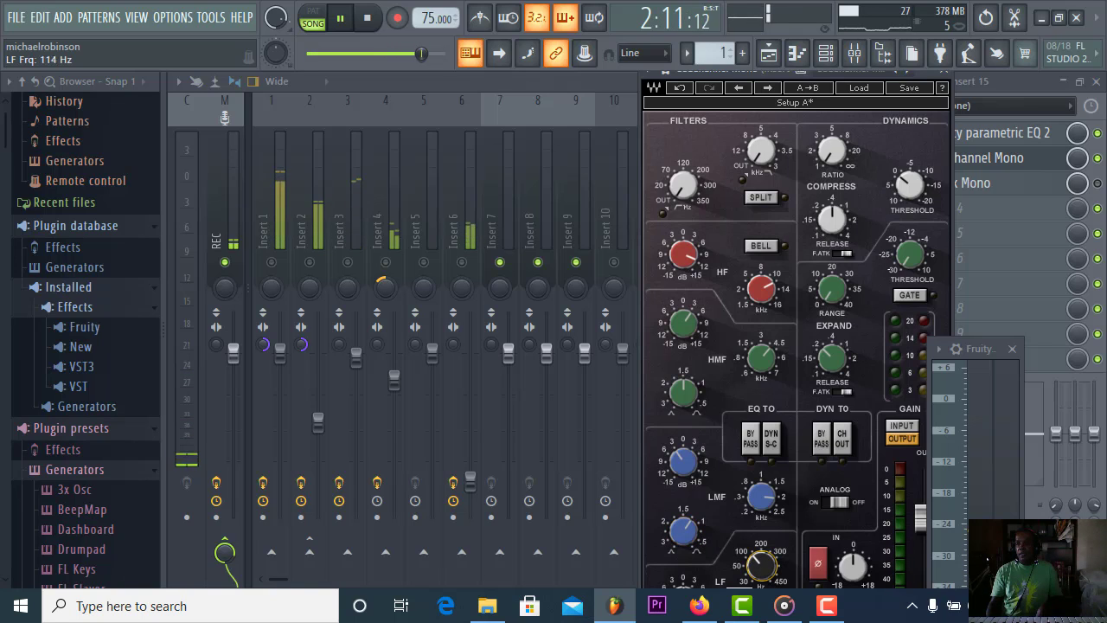
- Set the LF band to about 200 Hz with 0.4 dB gain, detaching the plugin window and moving it to expose the lower controls
drag(761, 565, 761, 562)
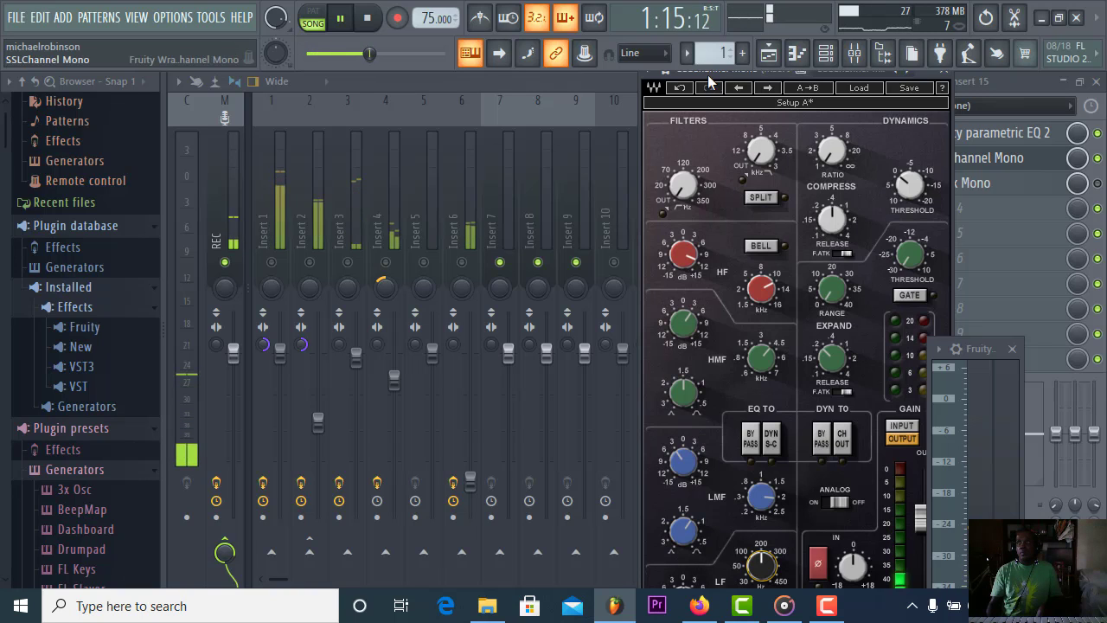
click(643, 71)
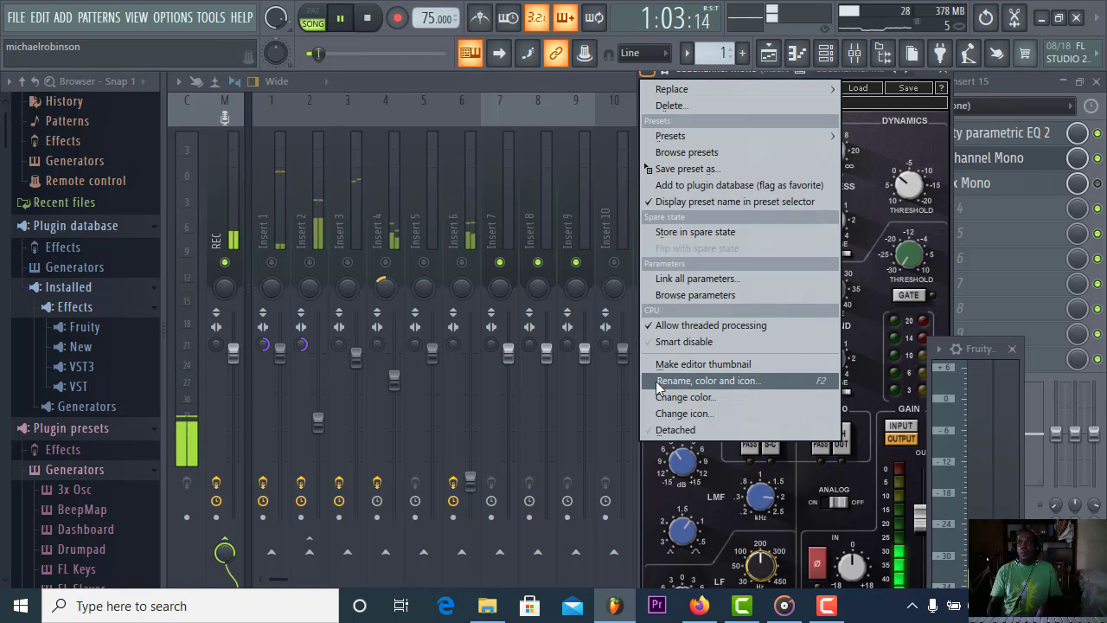
click(674, 430)
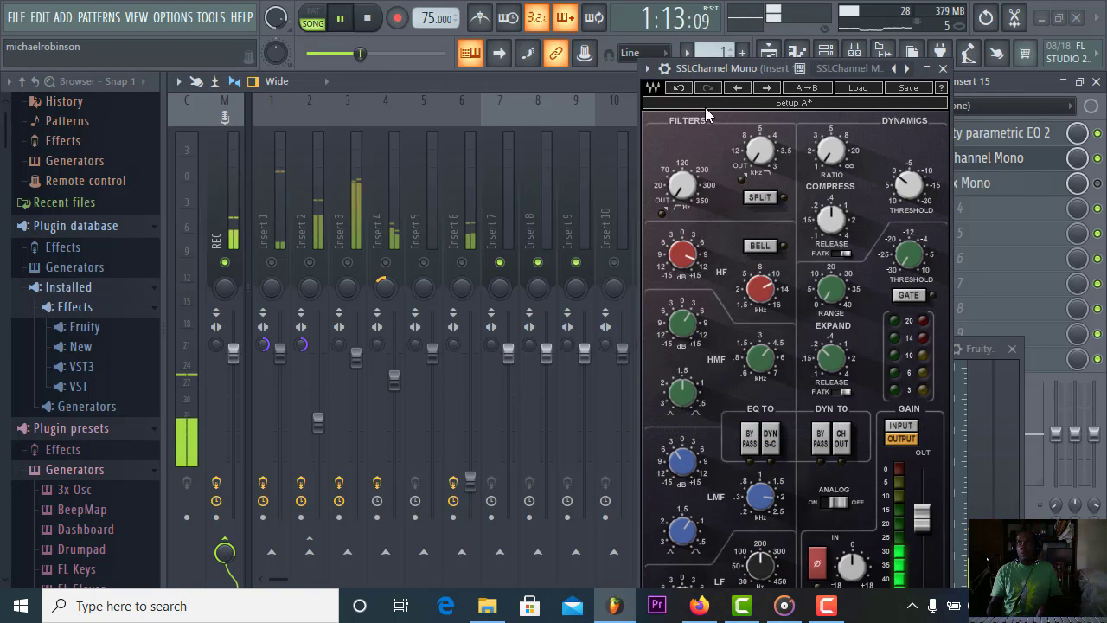
drag(705, 75, 649, 6)
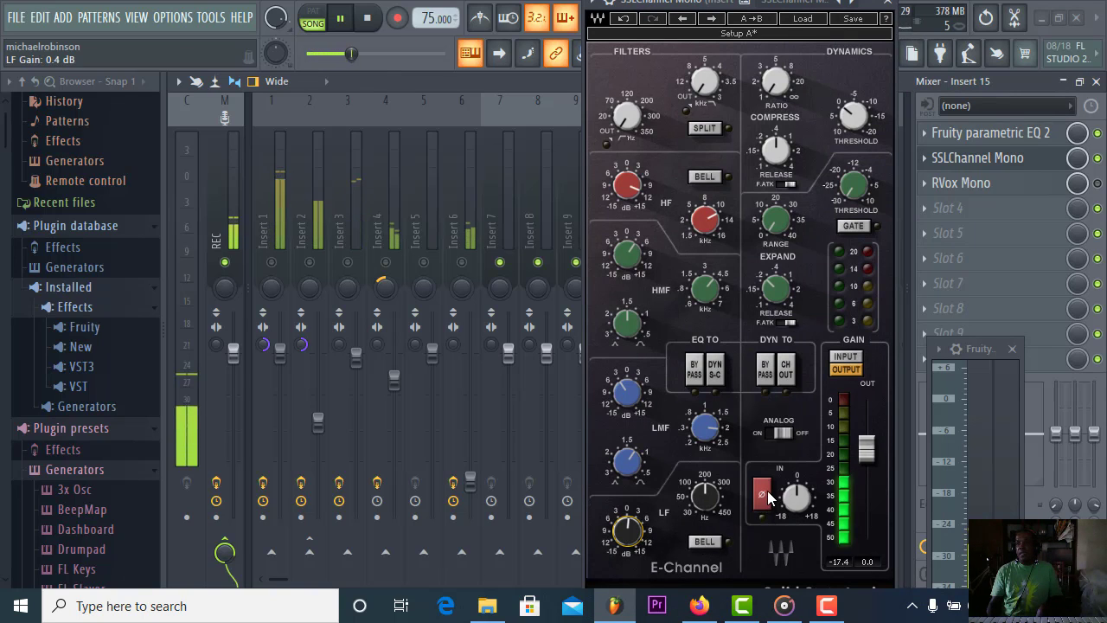
- Route the dynamics to channel out and set the compressor to ratio 2.5, threshold -10.0 dB, release 0.10 and fast attack
click(789, 369)
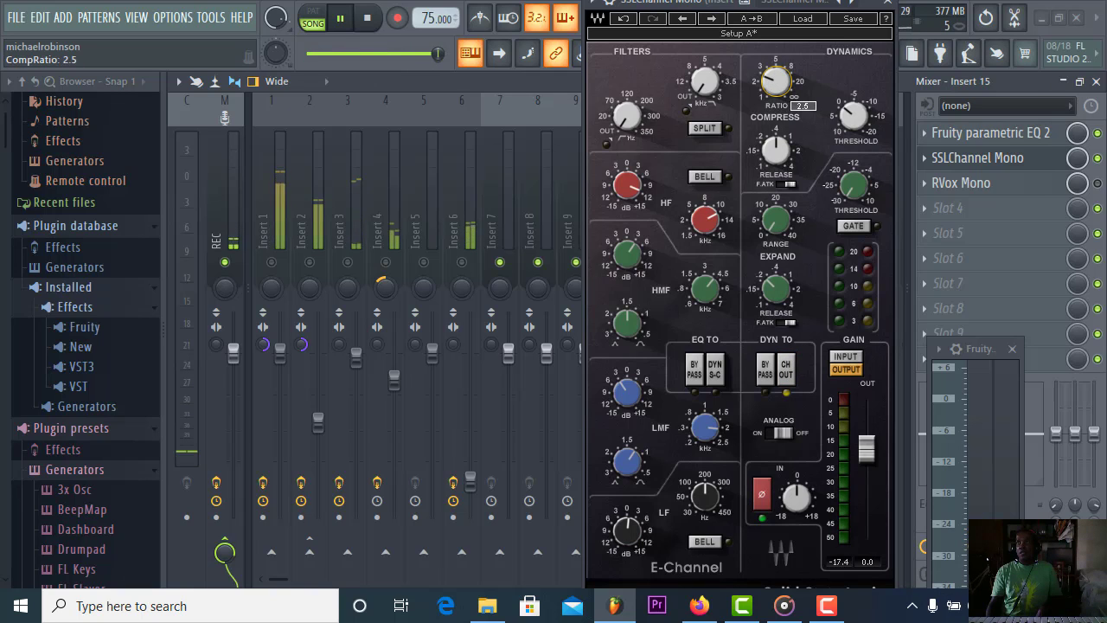
click(855, 118)
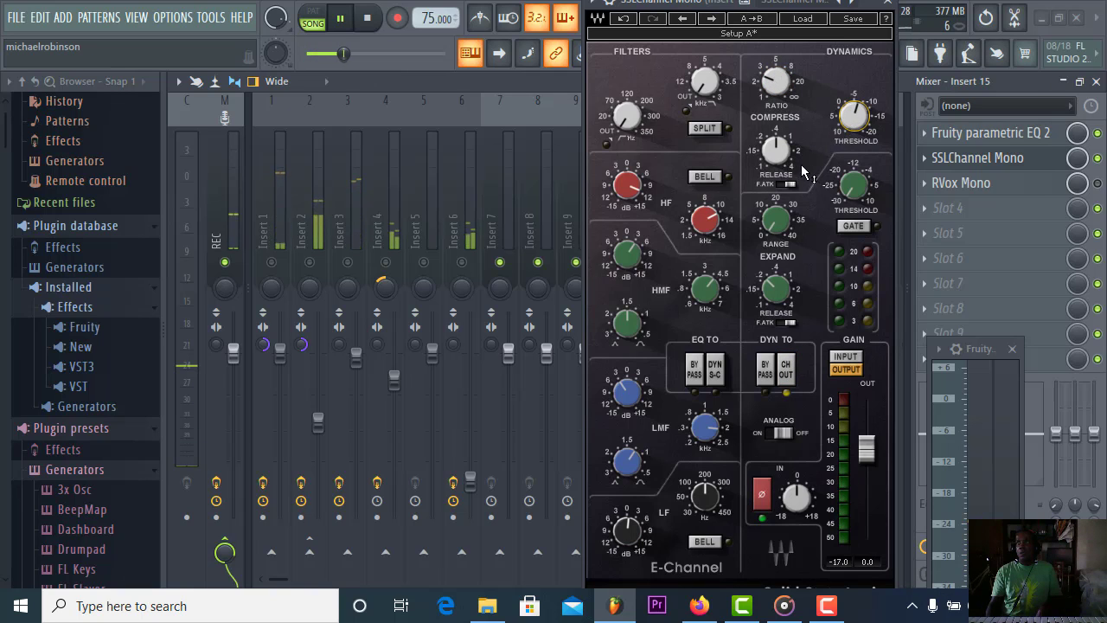
click(783, 186)
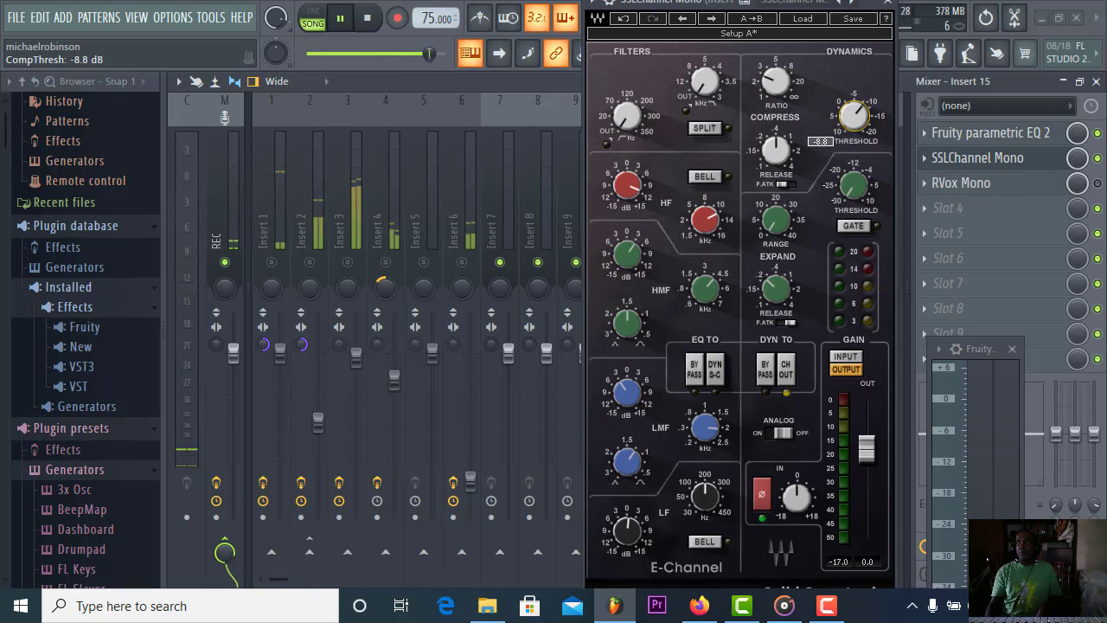
drag(855, 116, 855, 112)
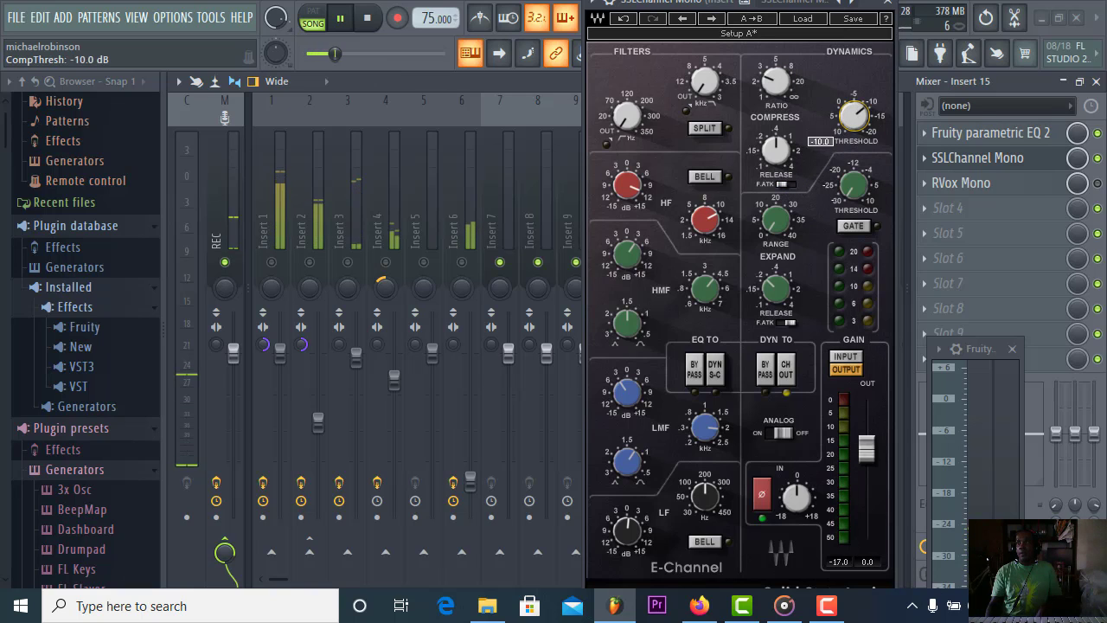
drag(779, 151, 778, 149)
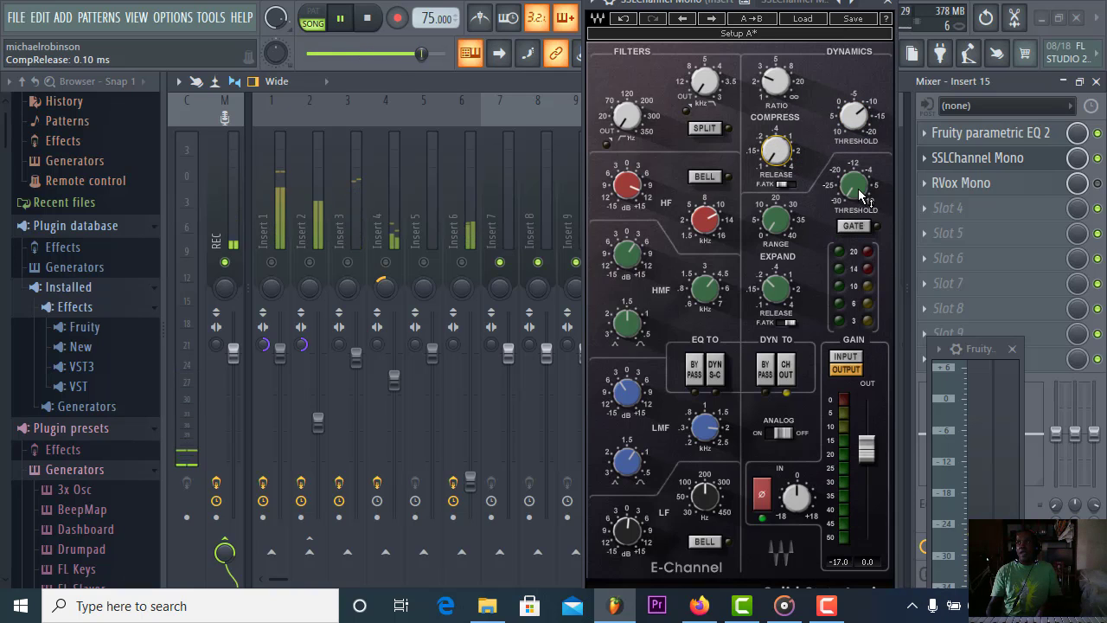
- Enable the gate, set the expander range to about 4.3 dB, shorten its release and switch on its fast attack
click(854, 226)
drag(776, 219, 776, 207)
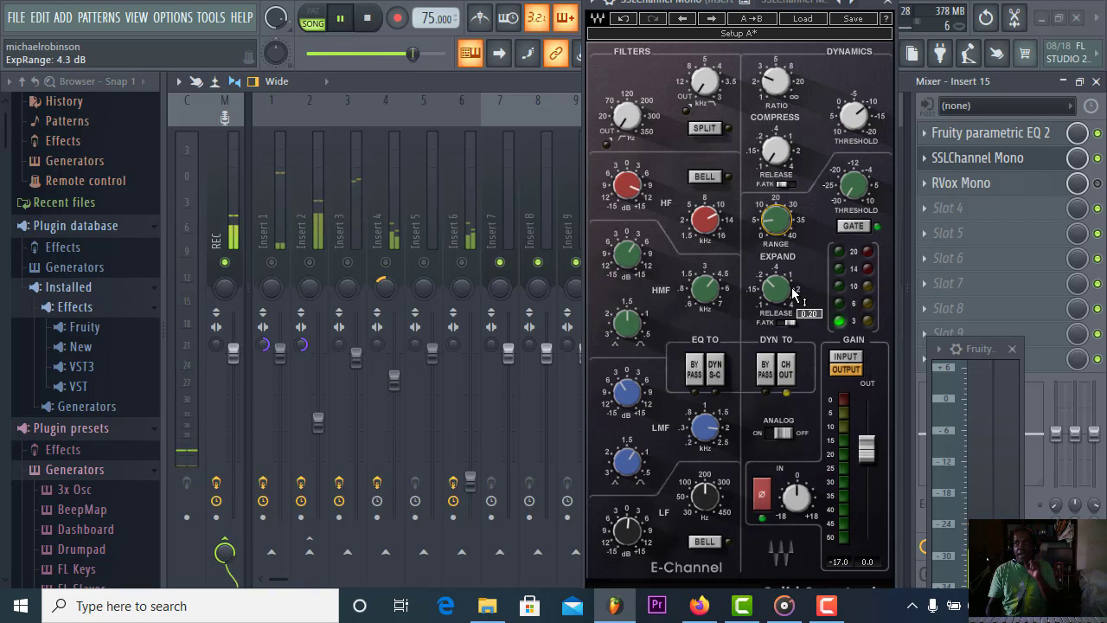
click(784, 322)
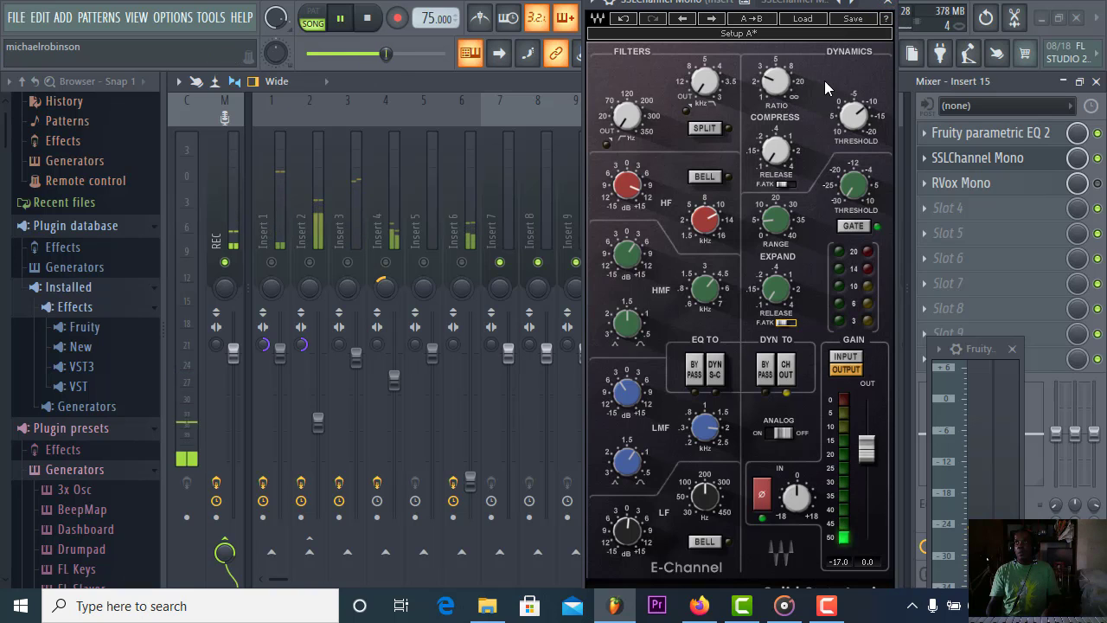
- Close the Insert 15 SSLChannel Mono window and stop playback
click(889, 4)
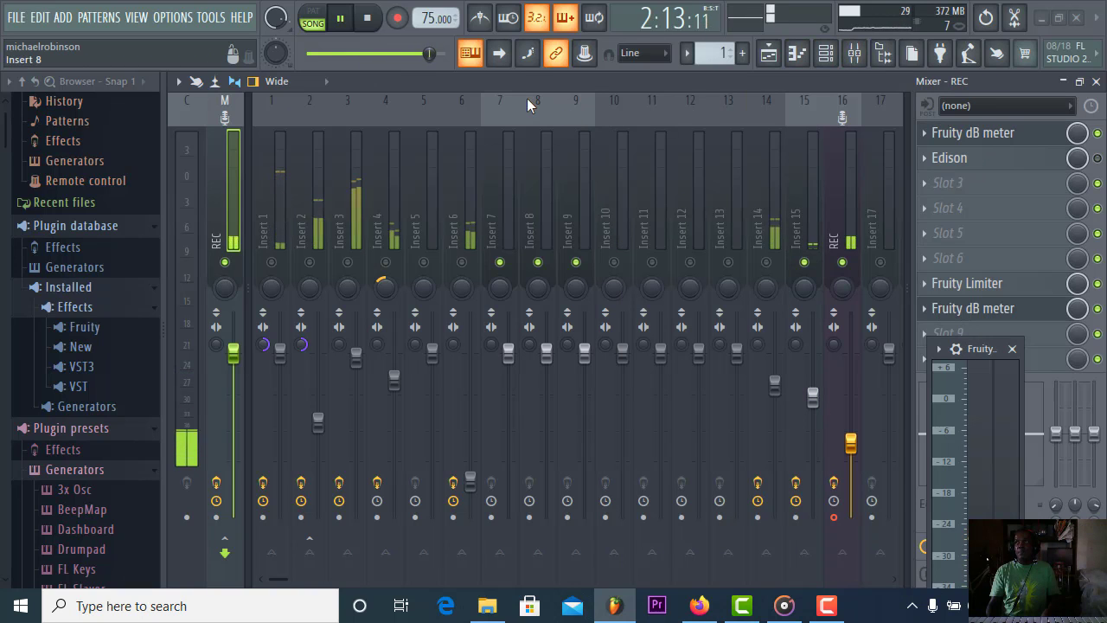
click(377, 25)
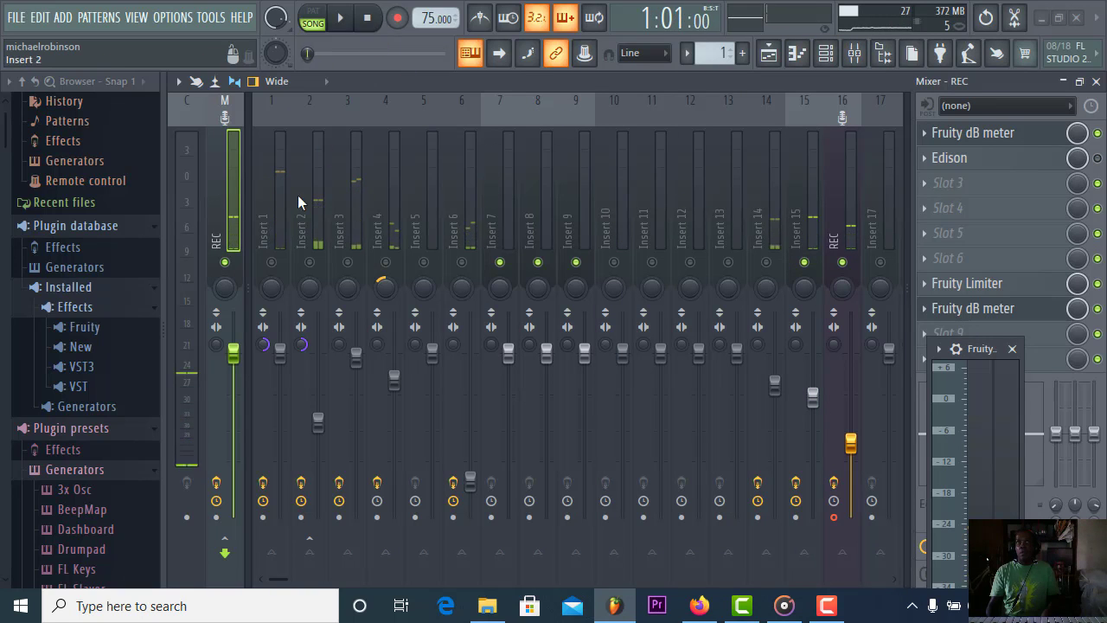
- Unmute Inserts 1 to 6 in the mixer
click(271, 262)
click(310, 262)
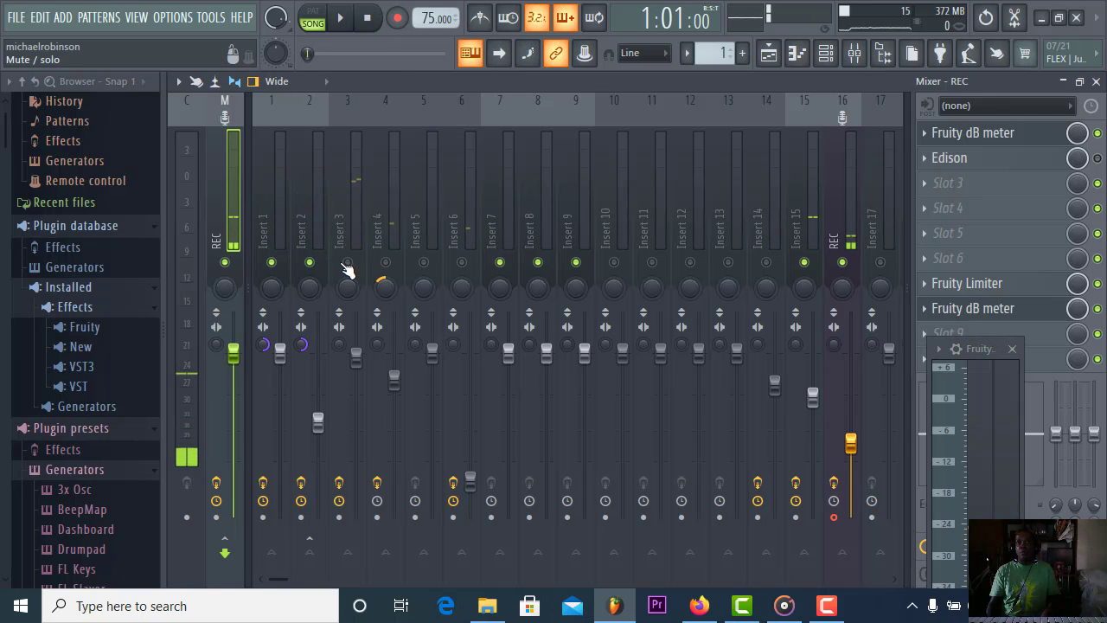
click(346, 262)
click(386, 262)
click(424, 262)
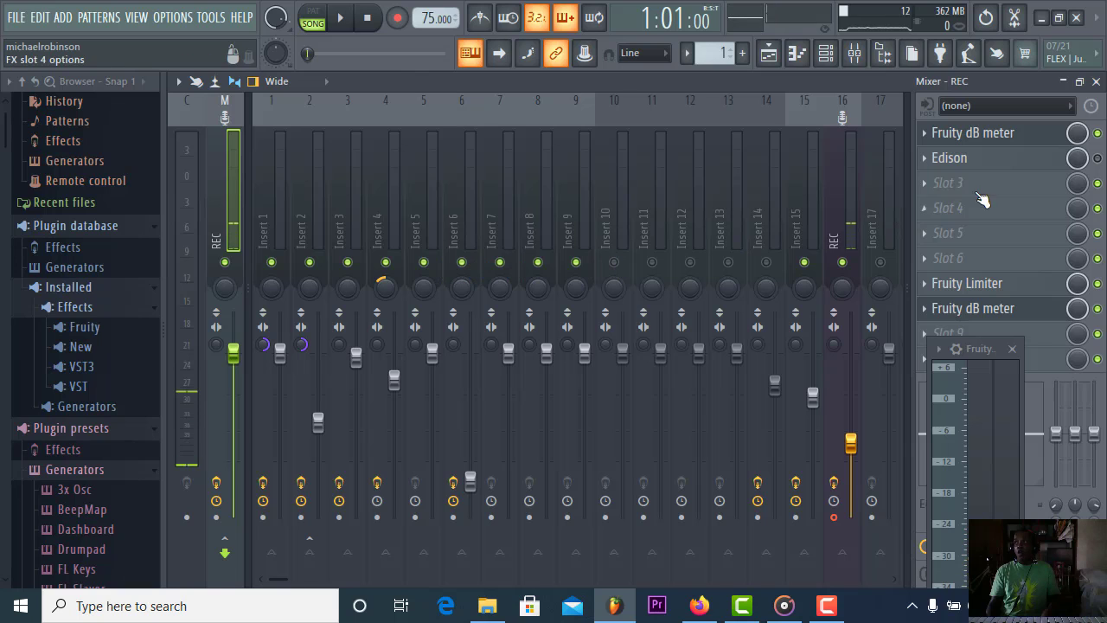
- Select Insert 15, mute Inserts 1 to 7 and play the song to hear the vocal without the beat
click(806, 204)
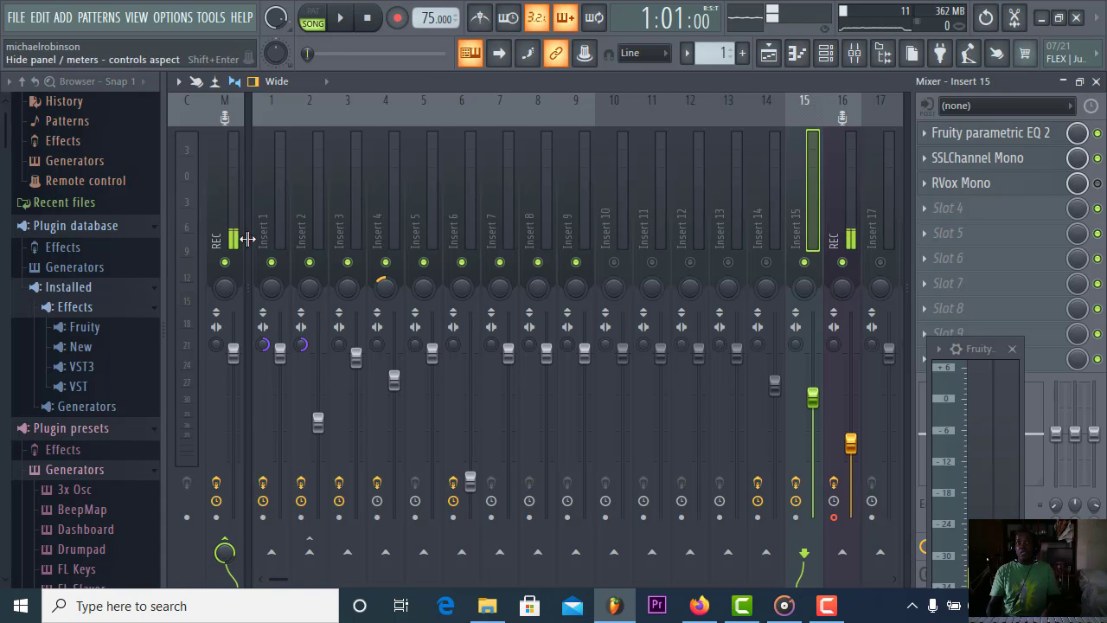
drag(271, 262, 519, 276)
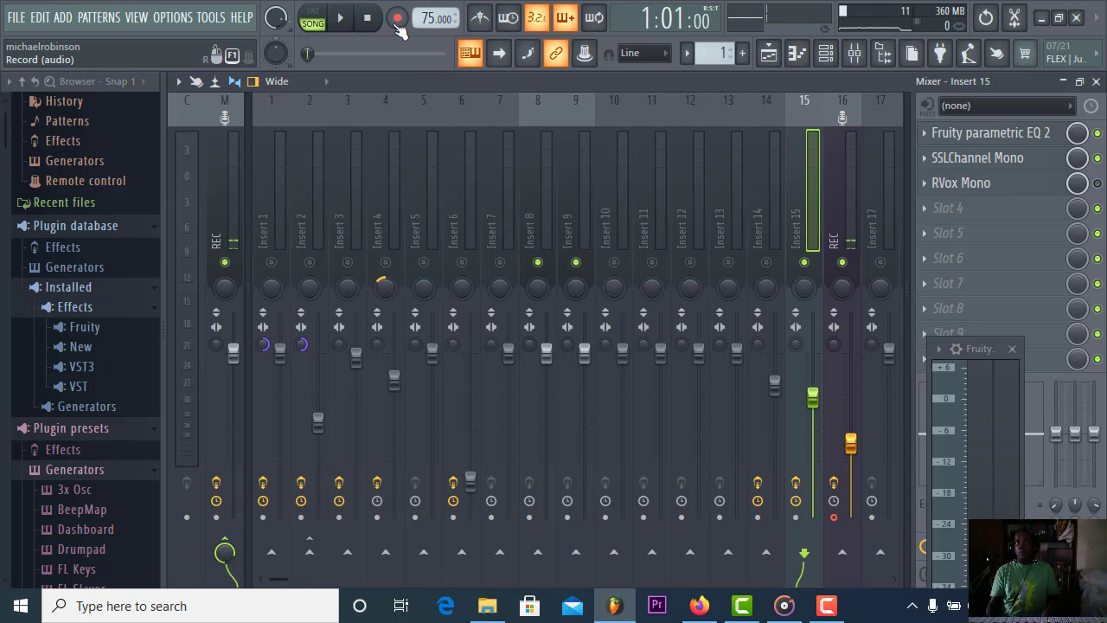
click(339, 26)
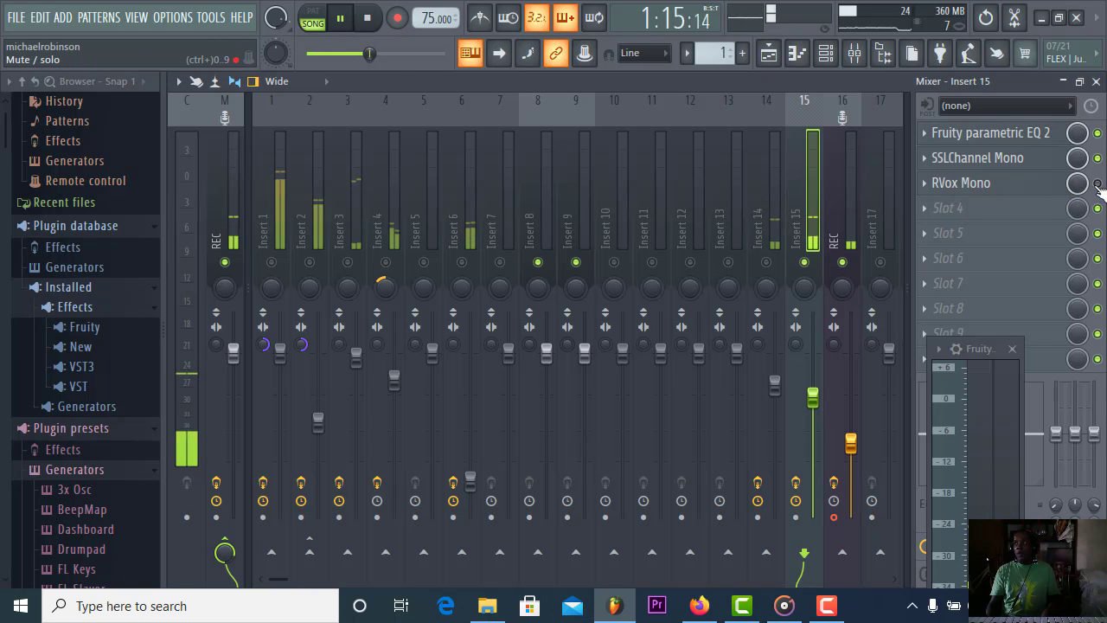
- Enable RVox Mono on Insert 15 and set its compression to -8.0 dB, closing the plugin window when done
click(1044, 187)
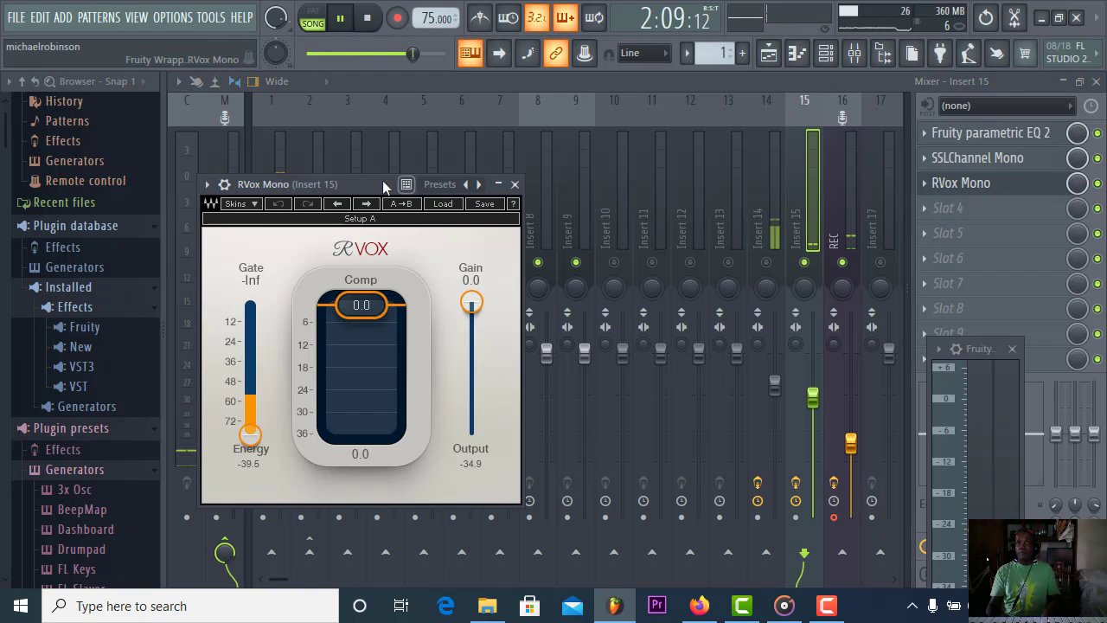
drag(363, 181, 537, 141)
drag(534, 266, 534, 292)
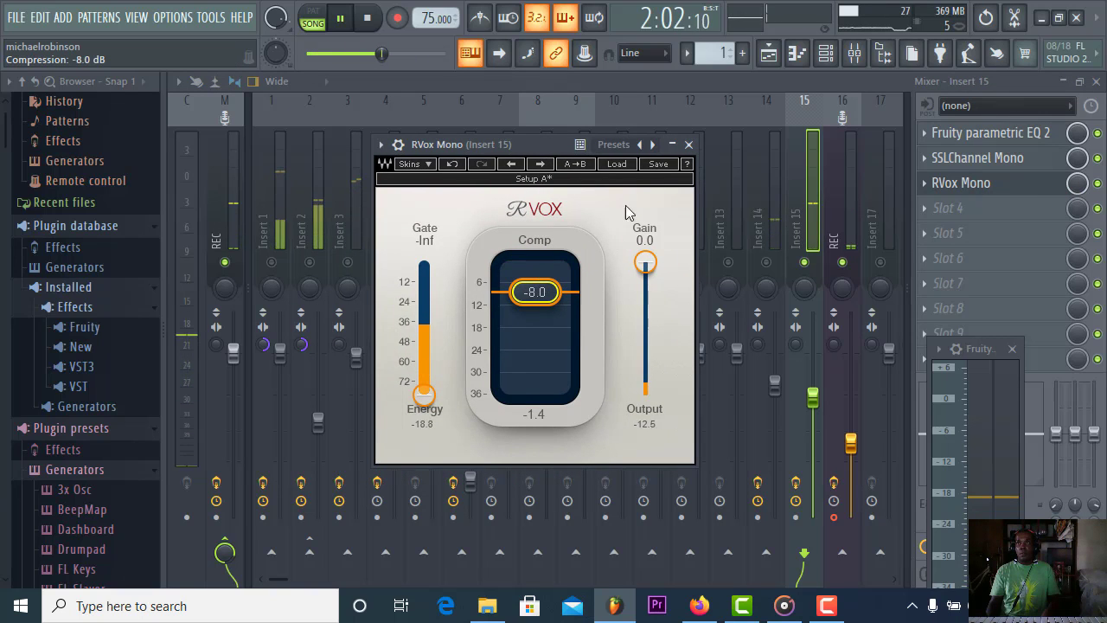
click(689, 144)
- Bring the beat back in by unmuting Inserts 1 to 6 during playback
click(271, 262)
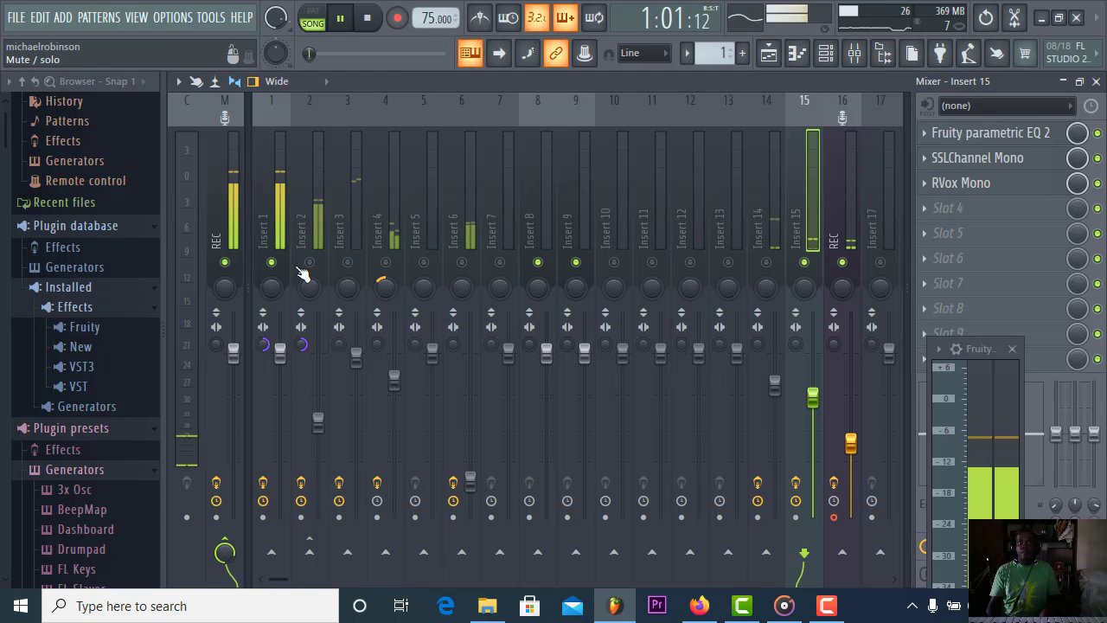
click(309, 262)
click(347, 262)
click(385, 262)
click(423, 262)
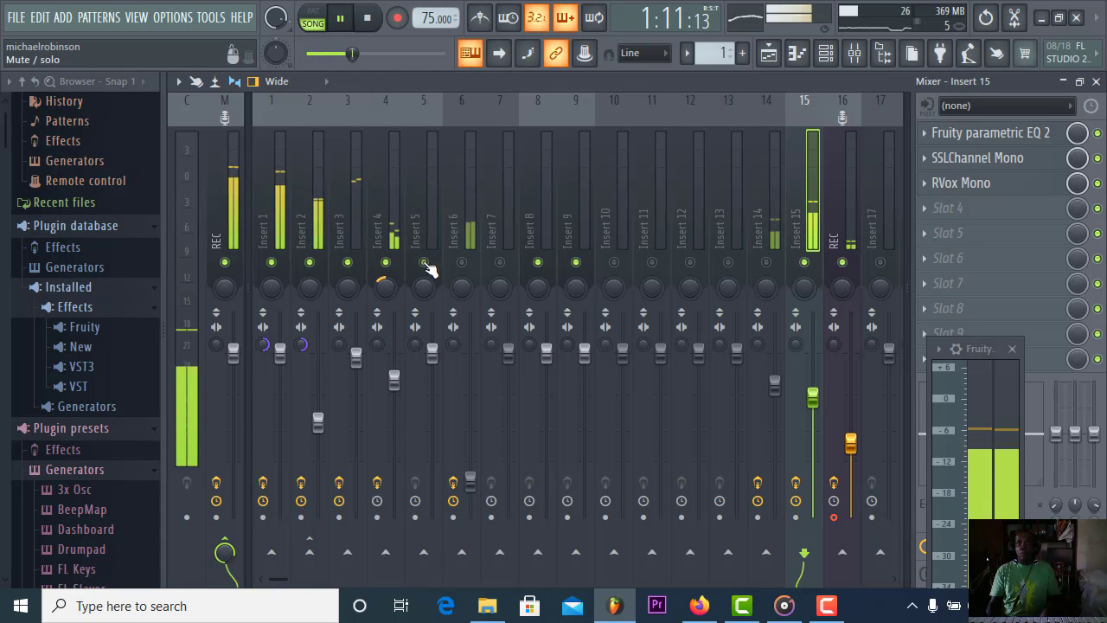
click(461, 262)
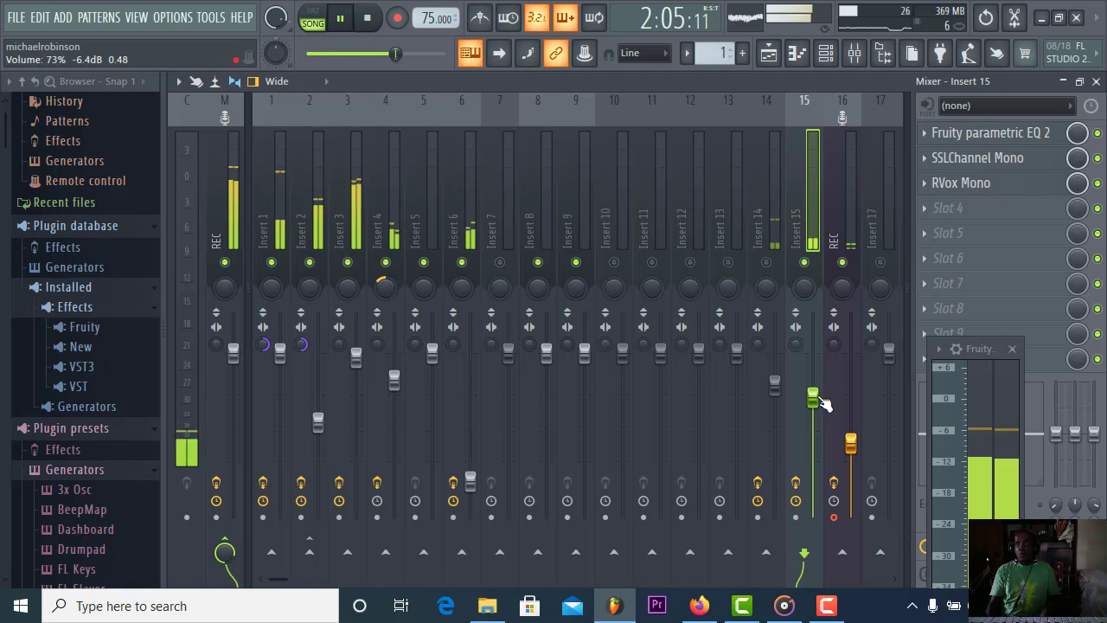
- Unmute Insert 14 and lower the Insert 15 fader to about the height of the neighbouring REC fader, stopping playback once balanced
drag(813, 397, 813, 438)
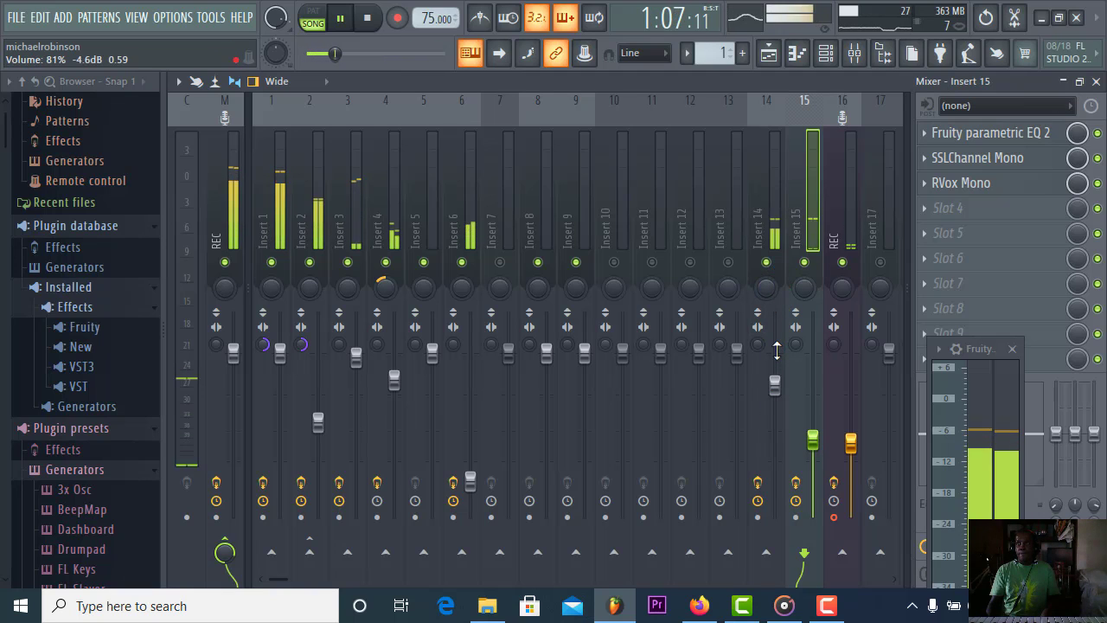
drag(813, 438, 813, 440)
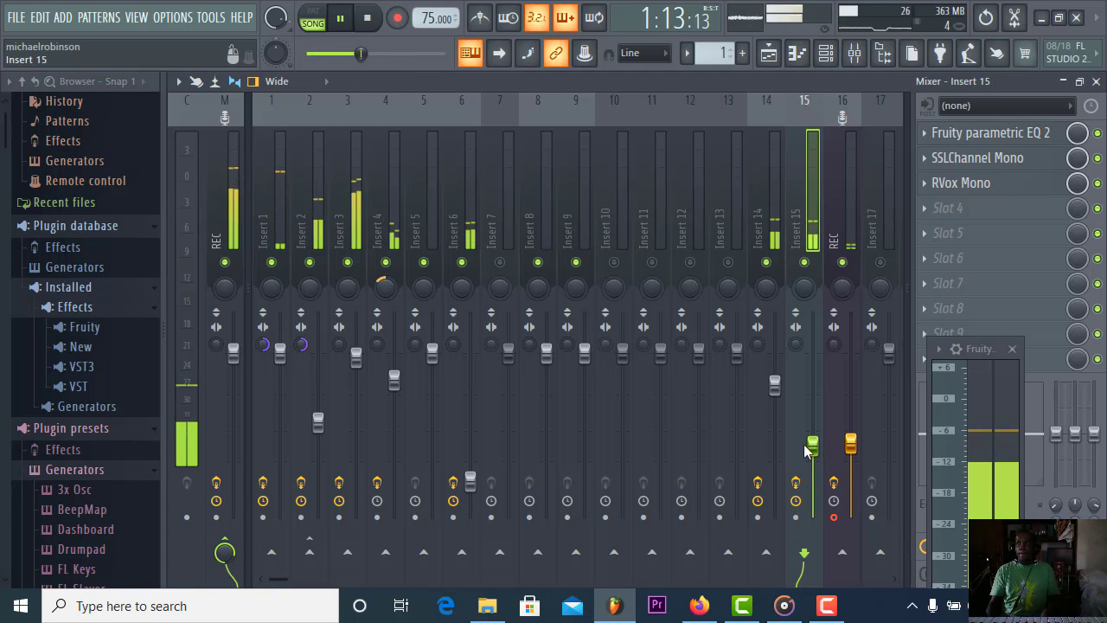
click(379, 17)
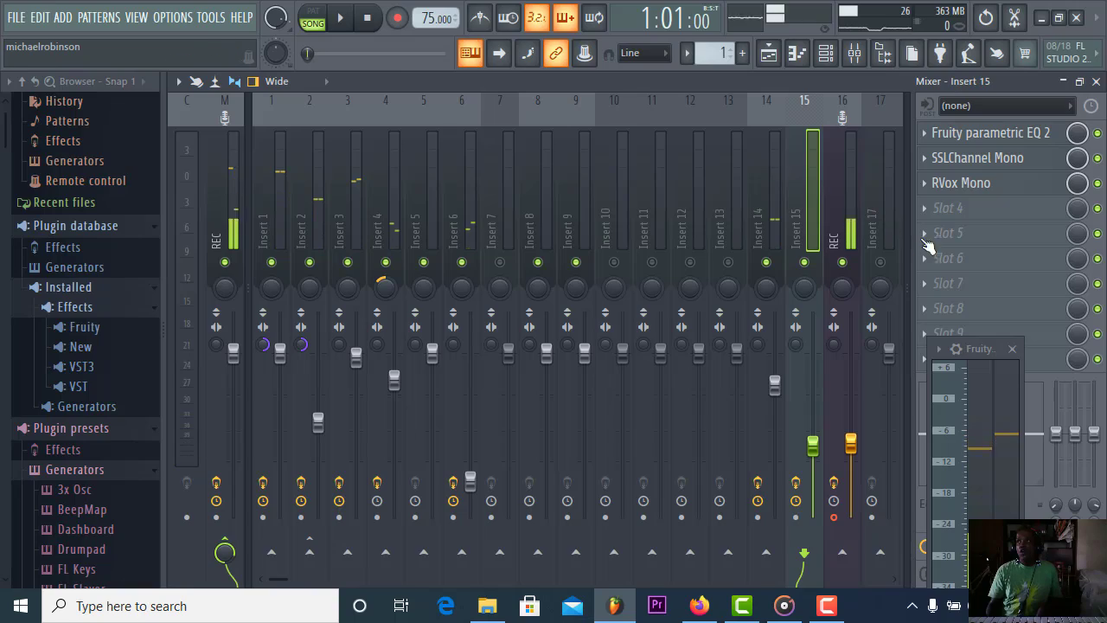
- Load Fruity Delay 2 into effect slot 4 of Insert 15
click(940, 210)
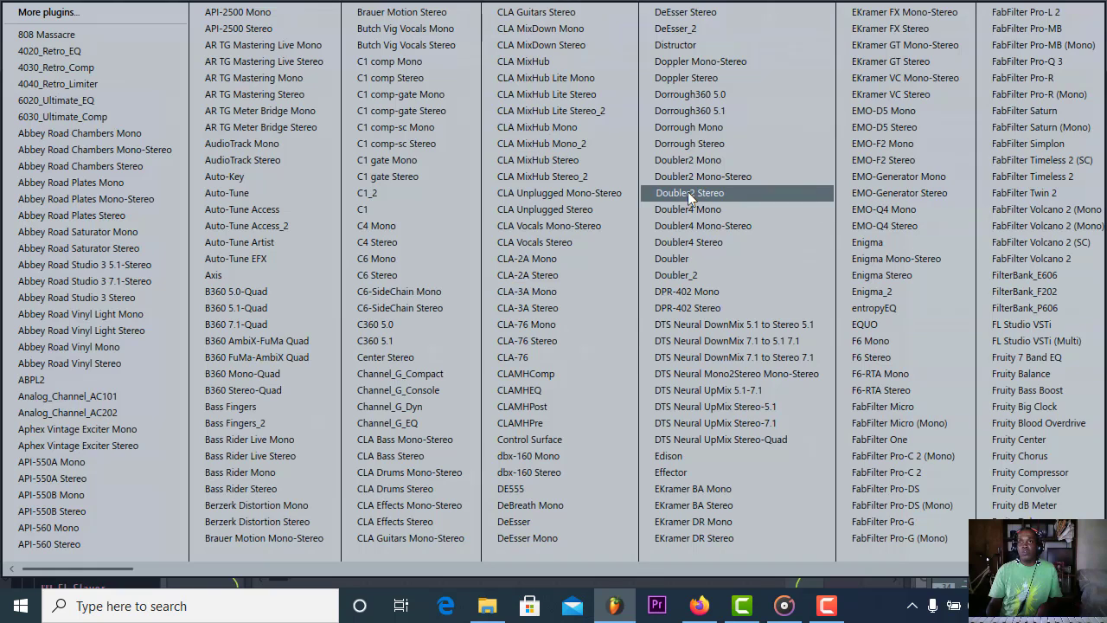
scroll(688, 191, down, 4)
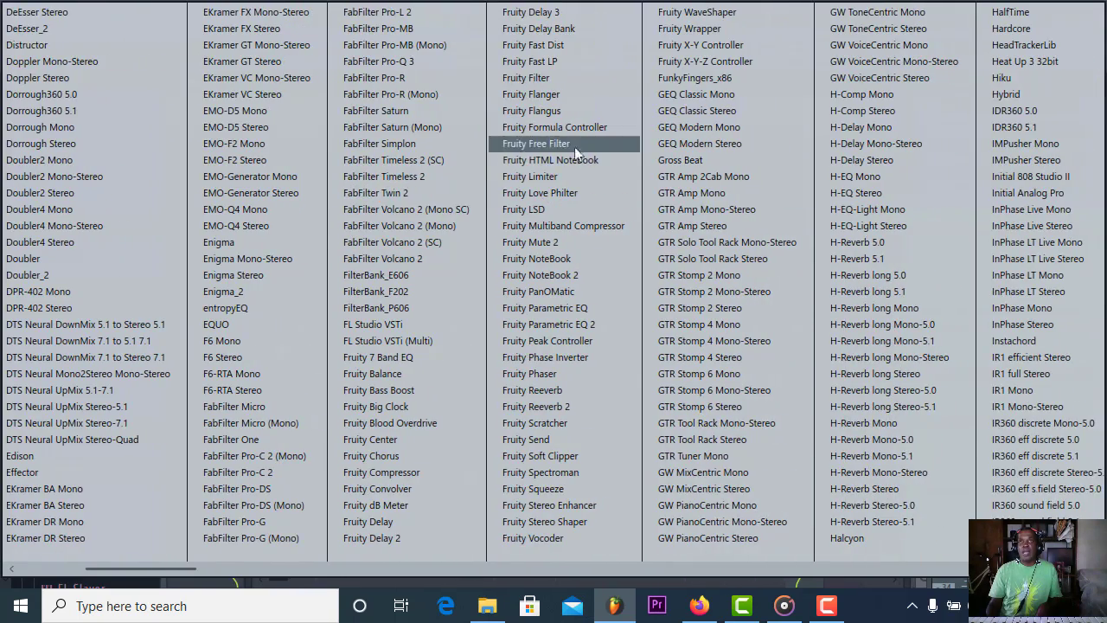
scroll(574, 195, up, 3)
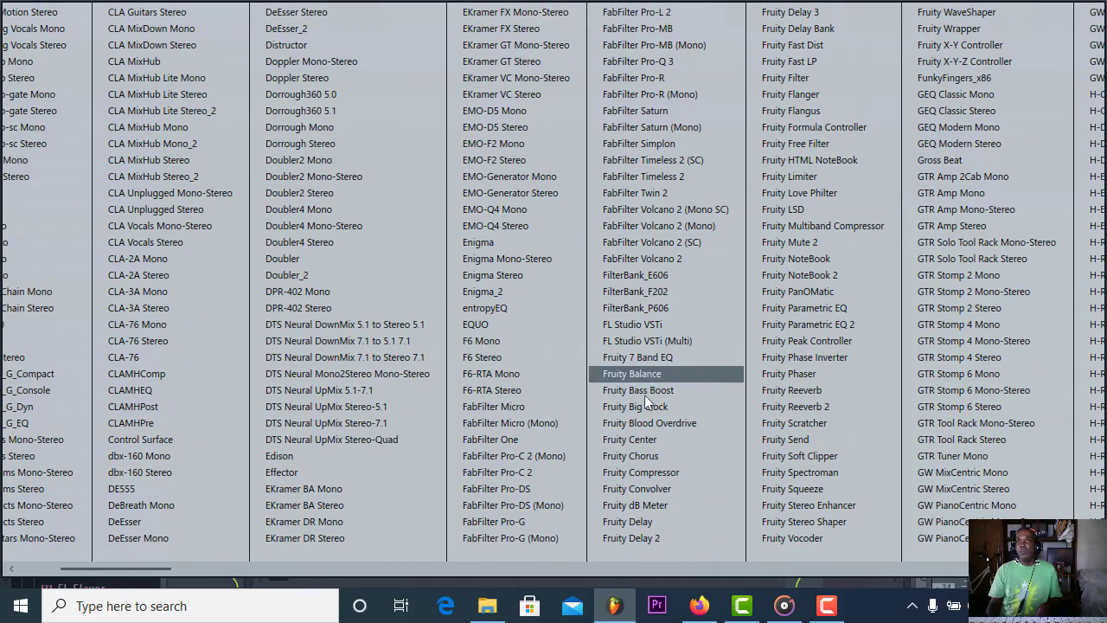
click(672, 535)
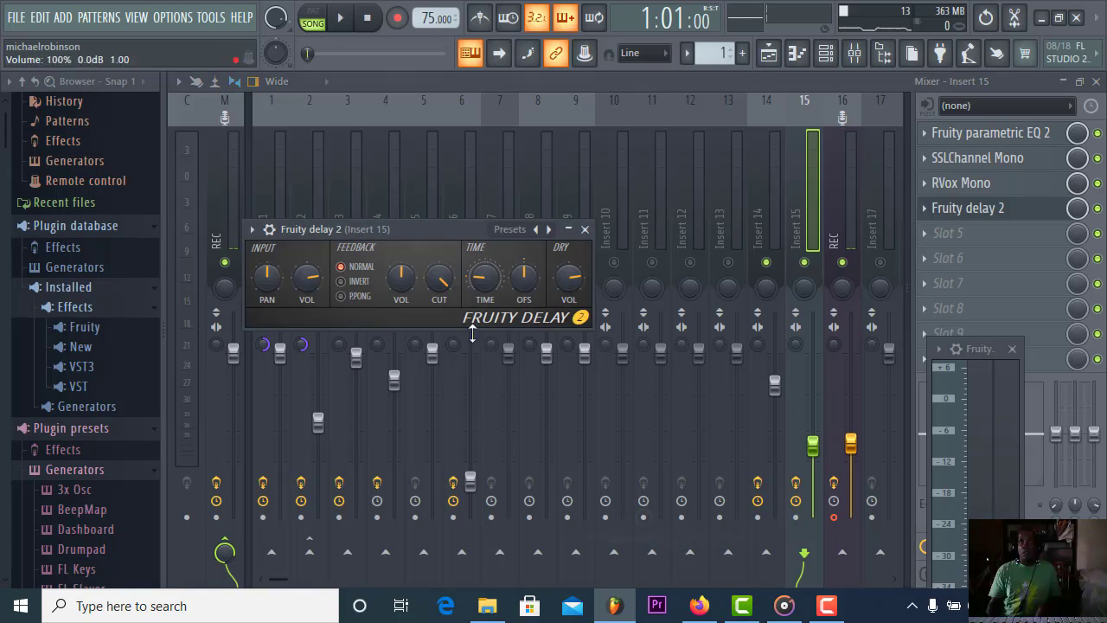
- Play the song and turn the Fruity delay 2 slot mix level on Insert 15 down to a small amount
click(341, 18)
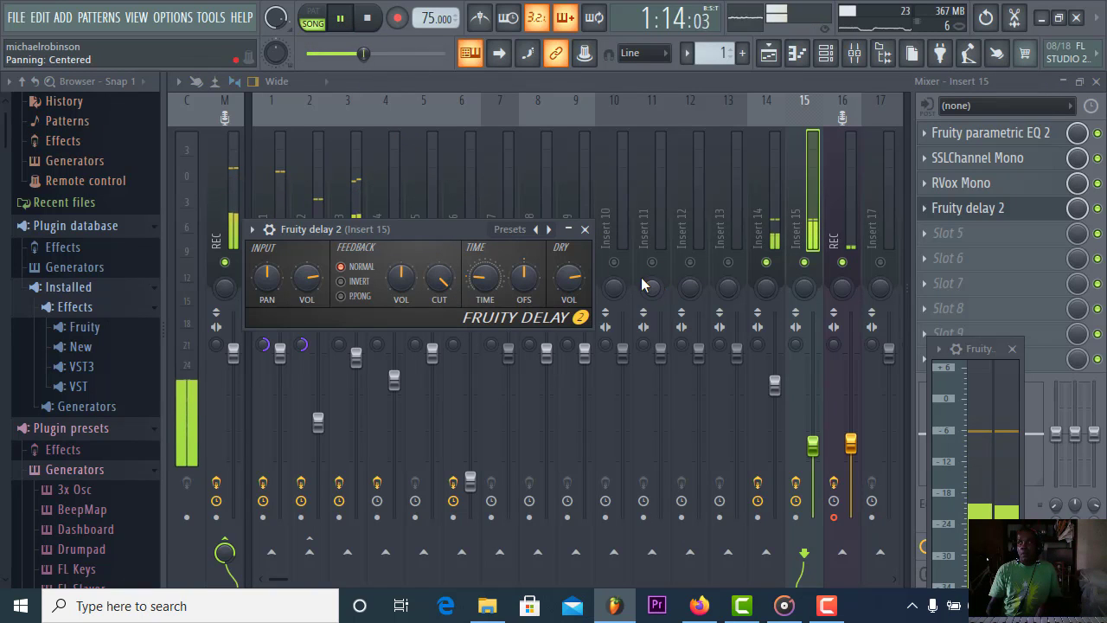
drag(430, 226, 541, 166)
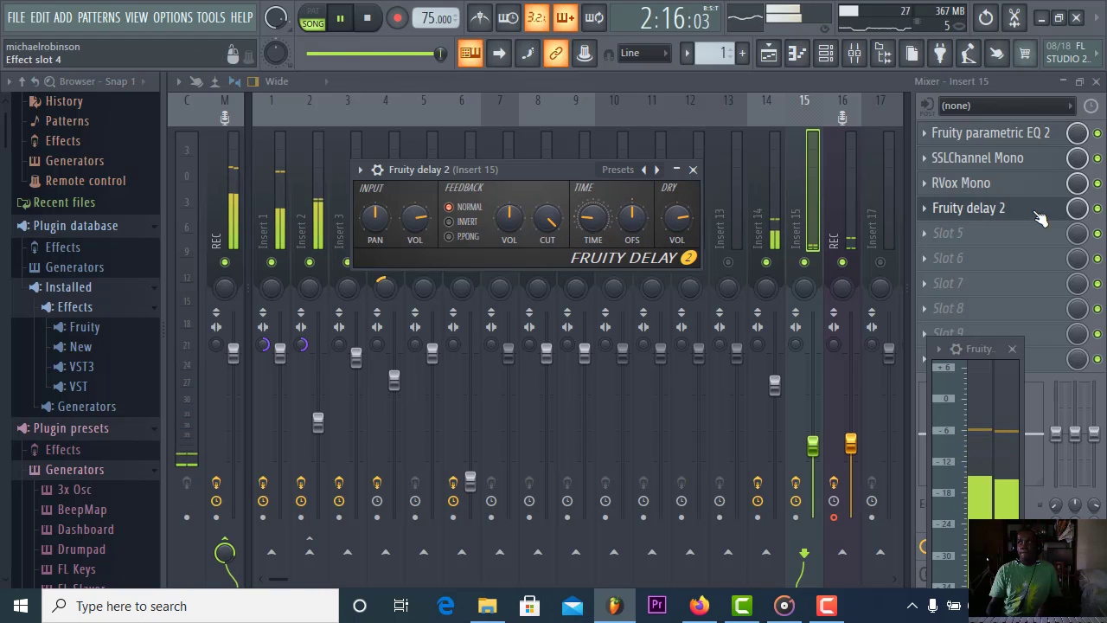
drag(1078, 210, 1079, 272)
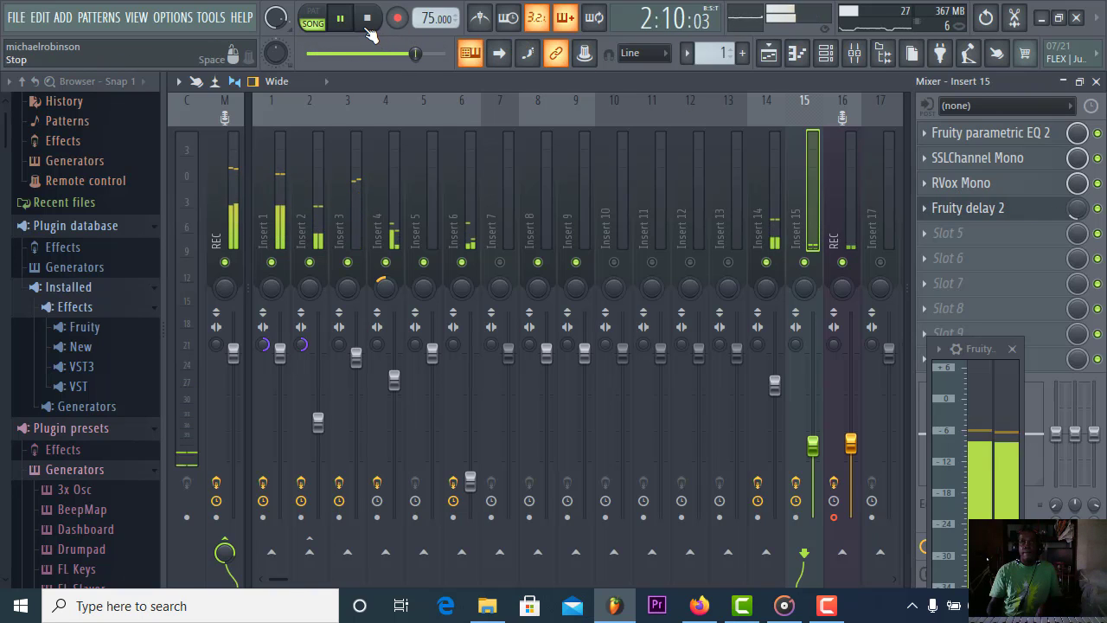
- Reopen Fruity delay 2 on Insert 15 to review its feedback settings, stop playback and close its window
click(987, 212)
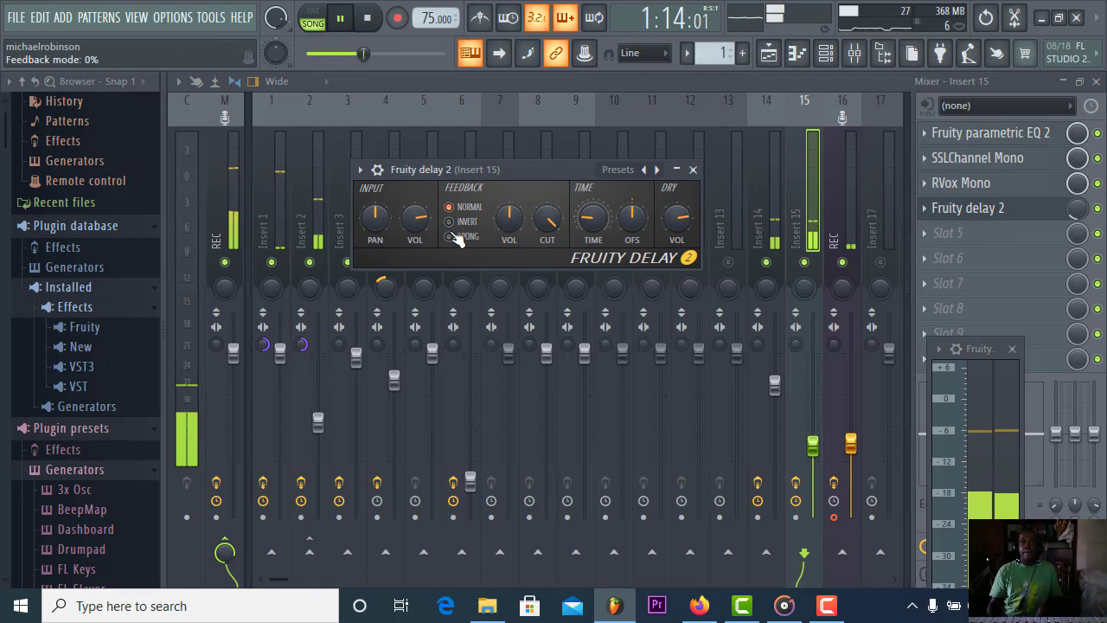
click(367, 17)
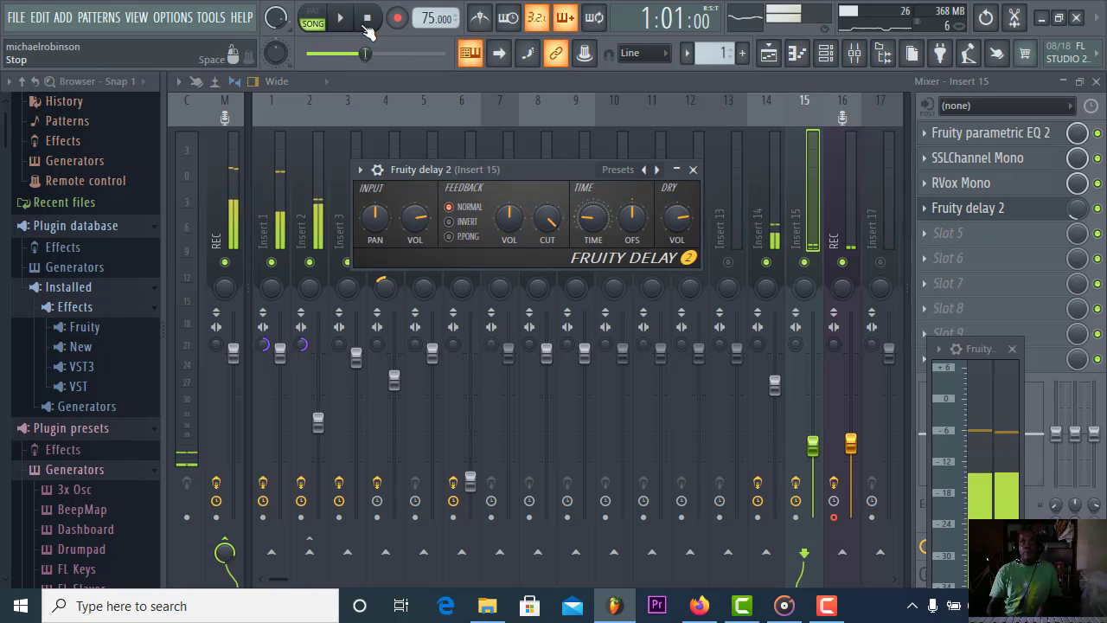
click(692, 170)
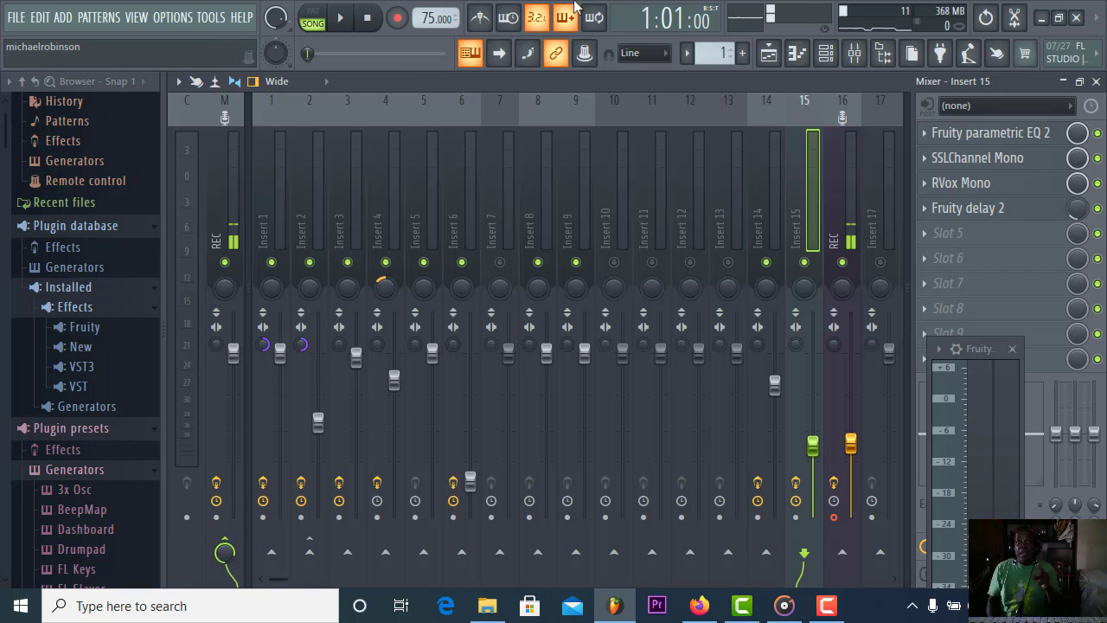
- Play the song from the start to check the full mix and bring up the screen recorder window
click(353, 26)
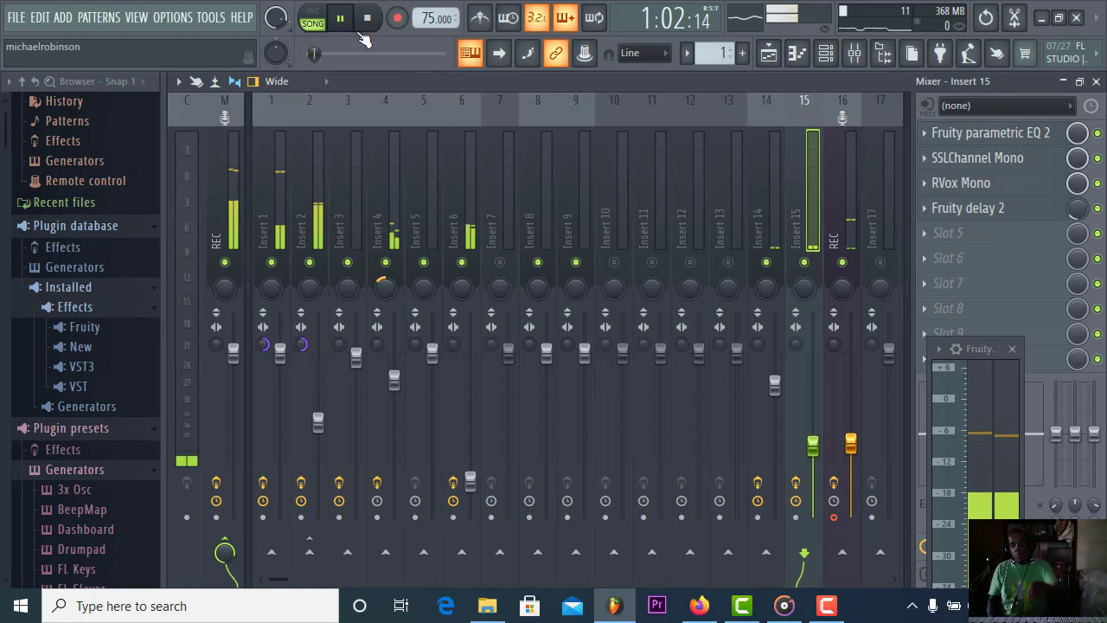
click(823, 606)
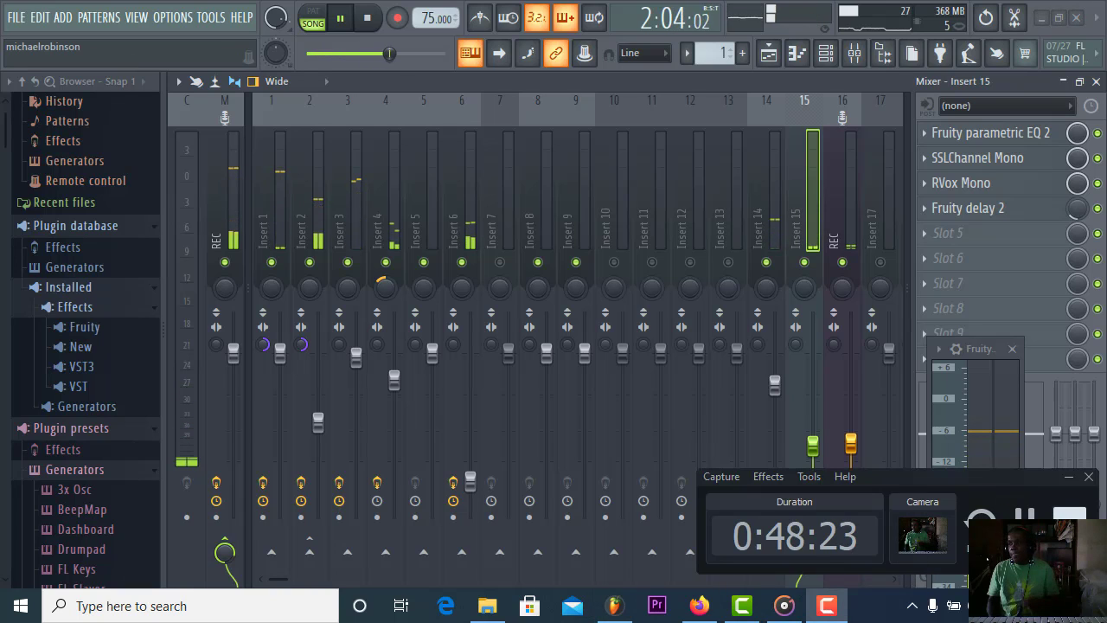